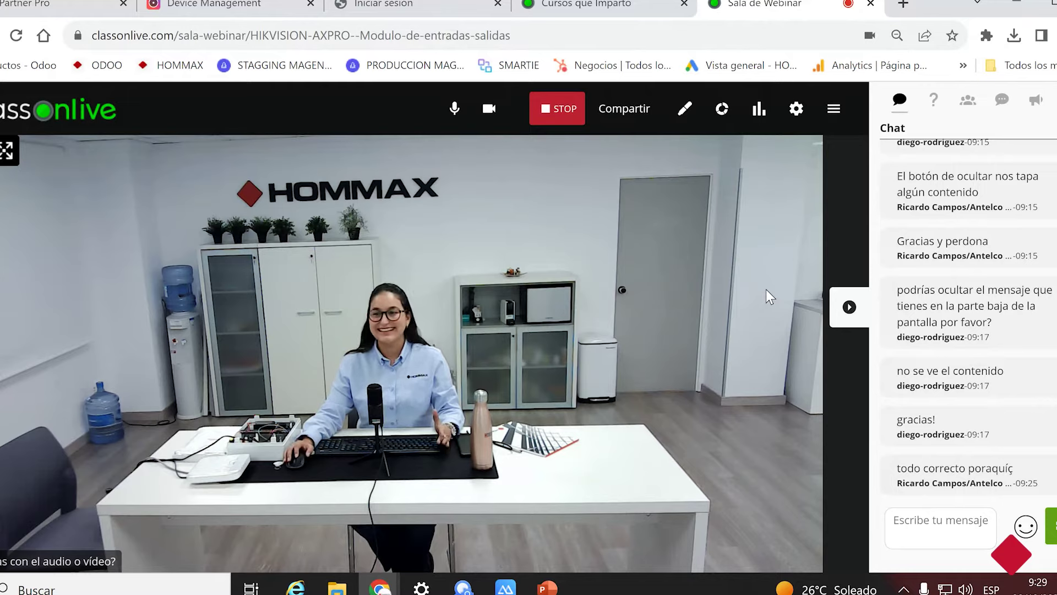
# - Collapse the ClassOnlive chat sidebar so the presenter's webcam fills the room
pyautogui.click(841, 321)
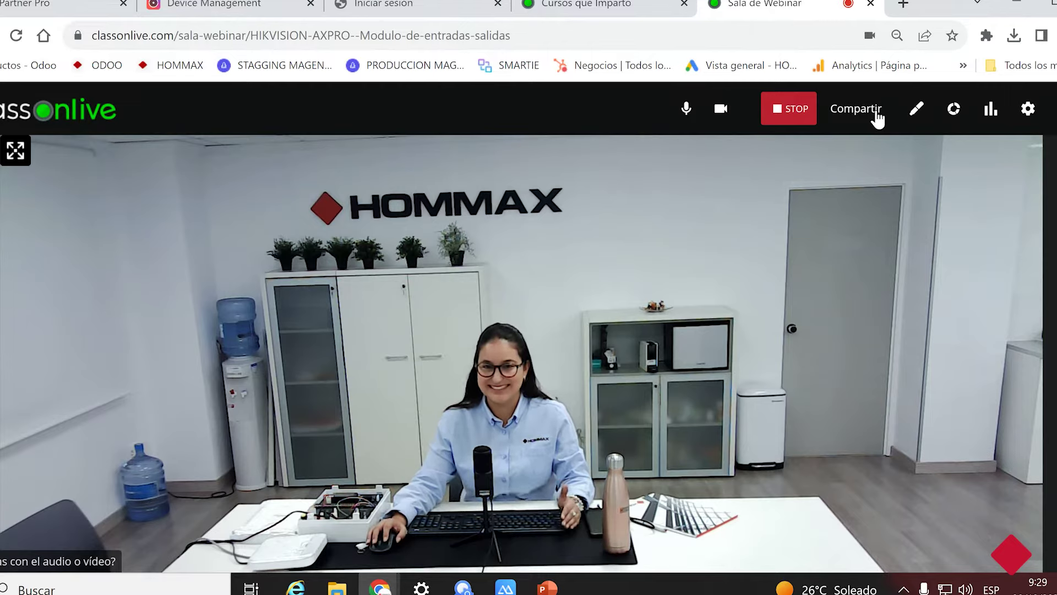
# - Share the whole screen (Compartir → Pantalla) and bring up the Hik-Partner Pro login tab
pyautogui.click(875, 109)
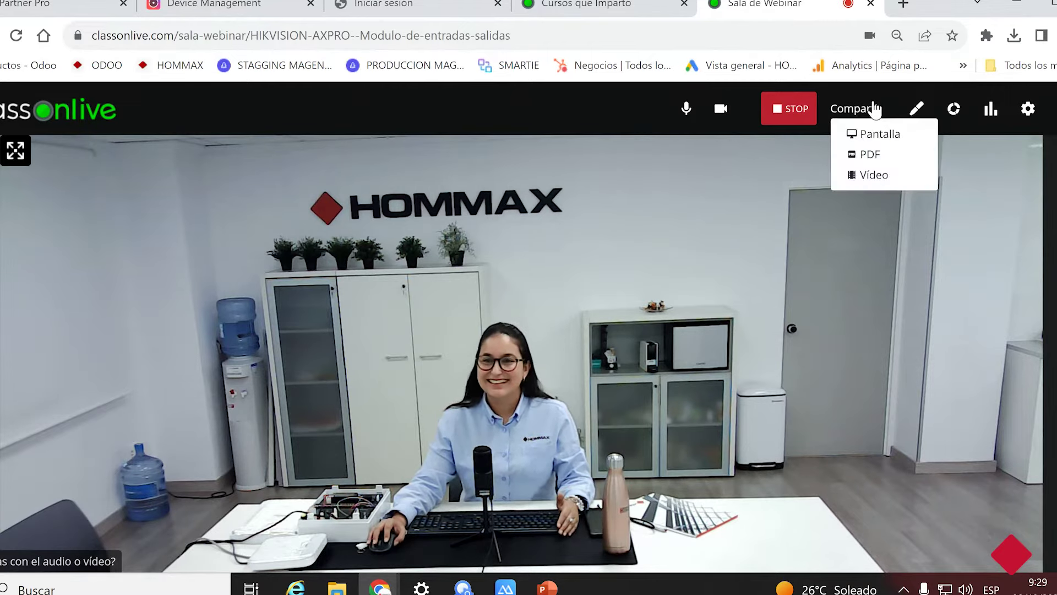
pyautogui.click(880, 138)
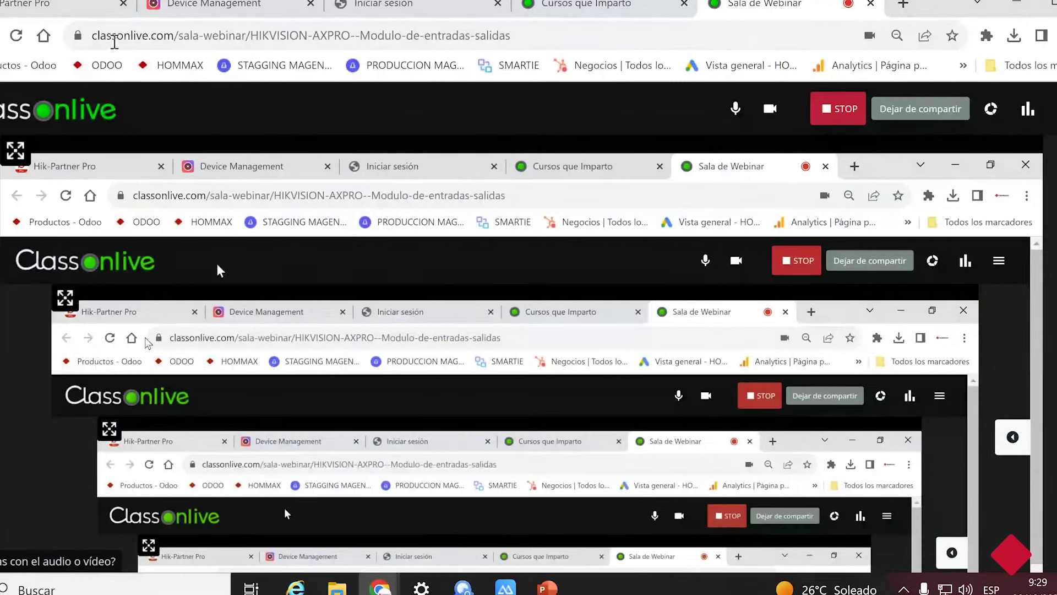
pyautogui.click(78, 13)
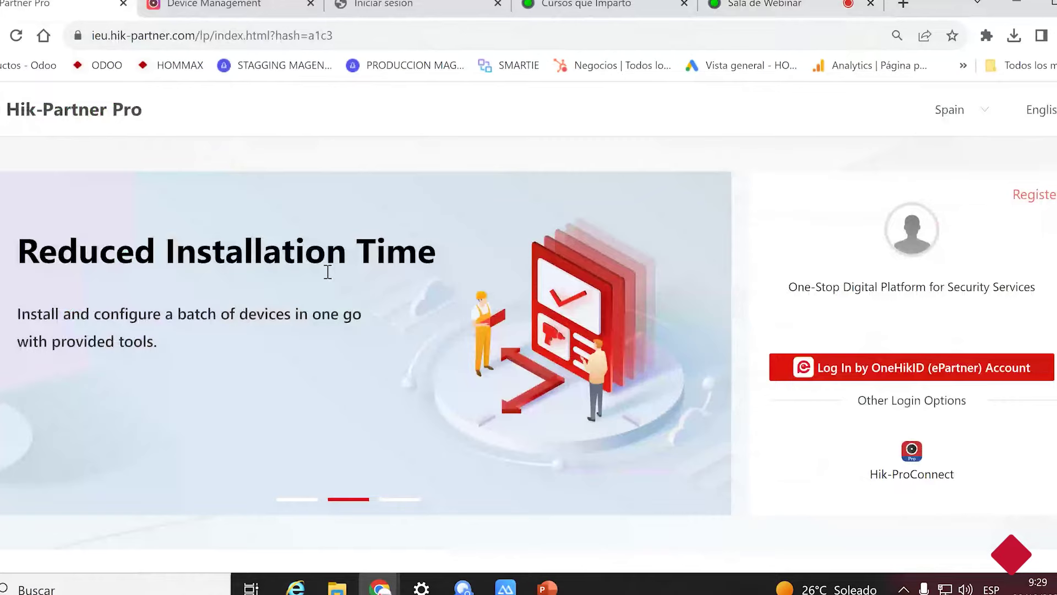
# - Sign in with the OneHikID partner account password and let the browser save it
pyautogui.click(851, 366)
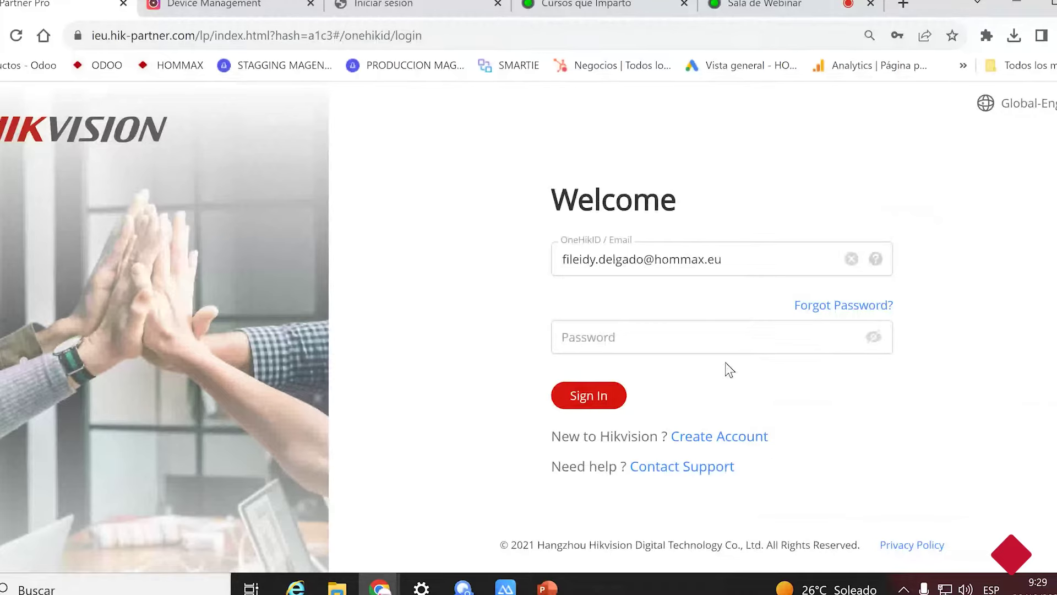
pyautogui.click(701, 331)
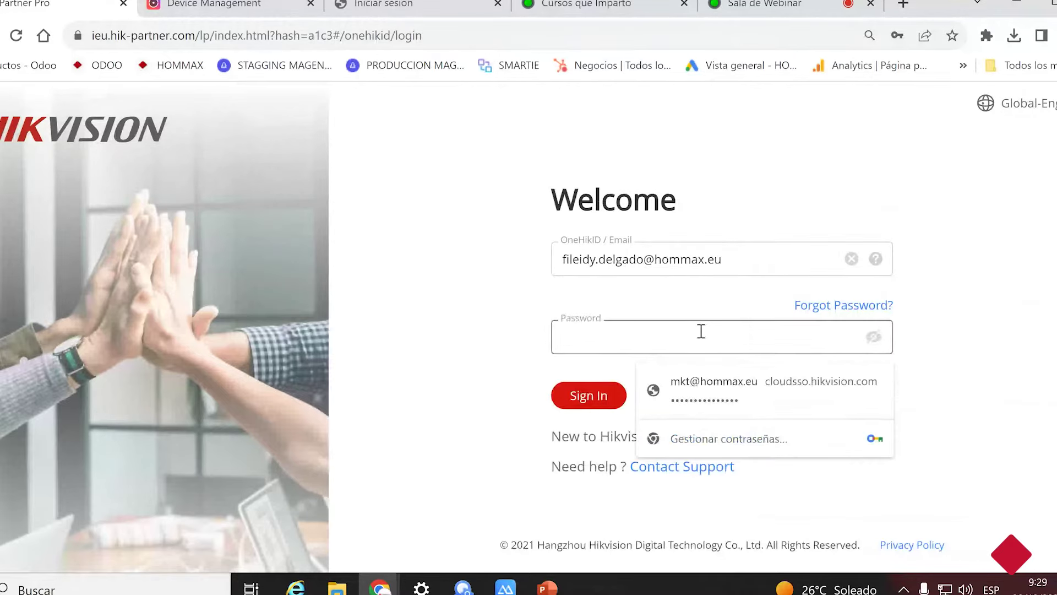
pyautogui.write('••••••••••')
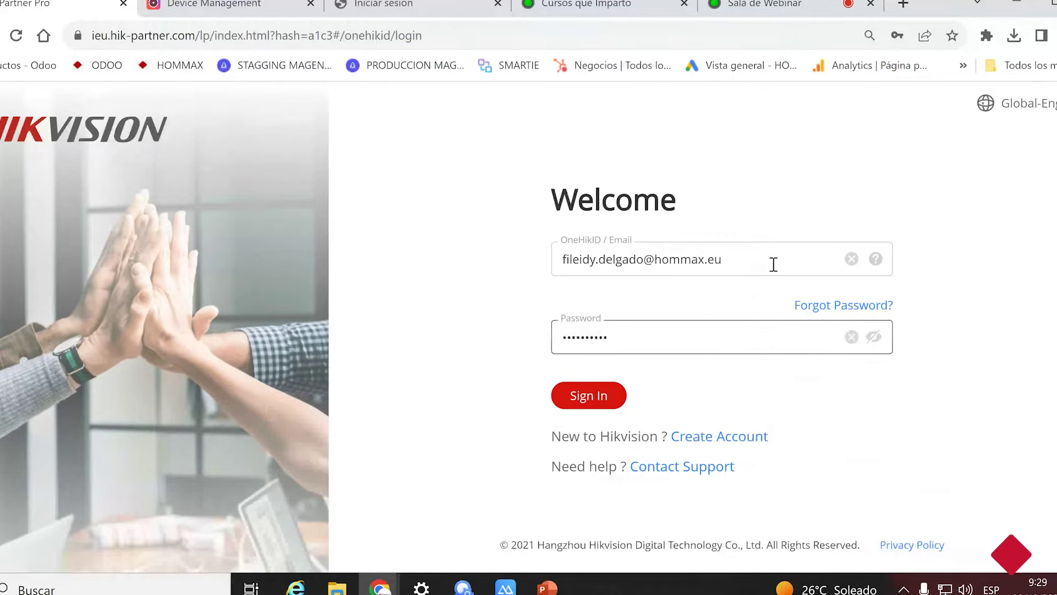
pyautogui.click(873, 337)
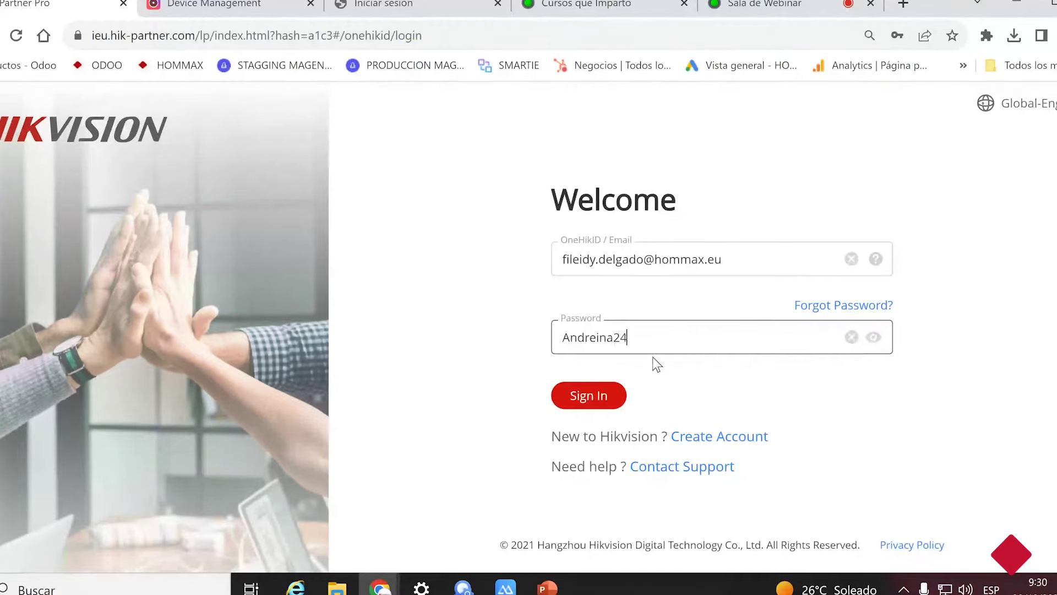
pyautogui.click(591, 397)
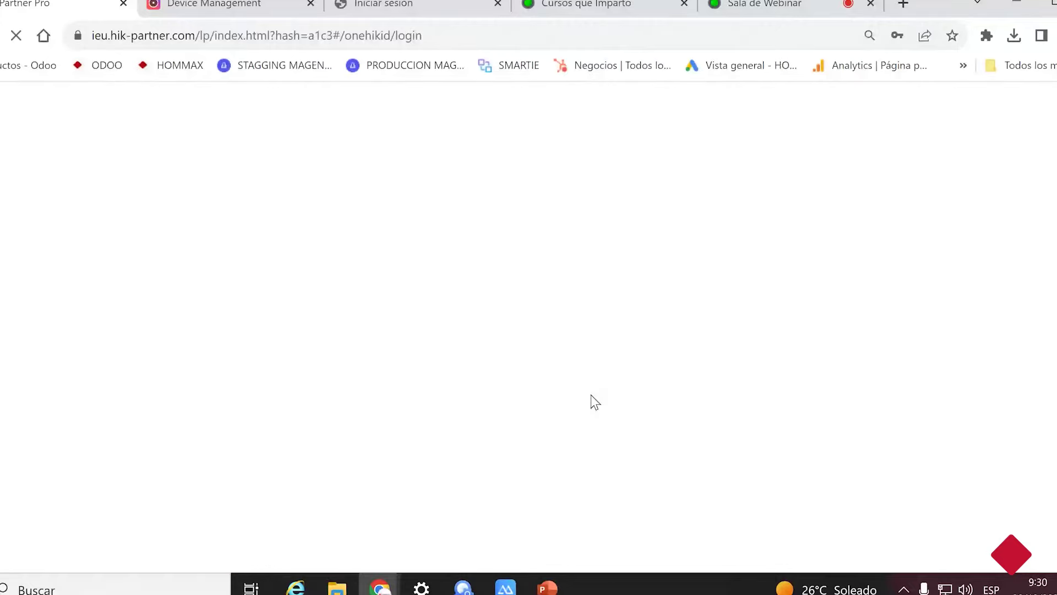
pyautogui.click(843, 300)
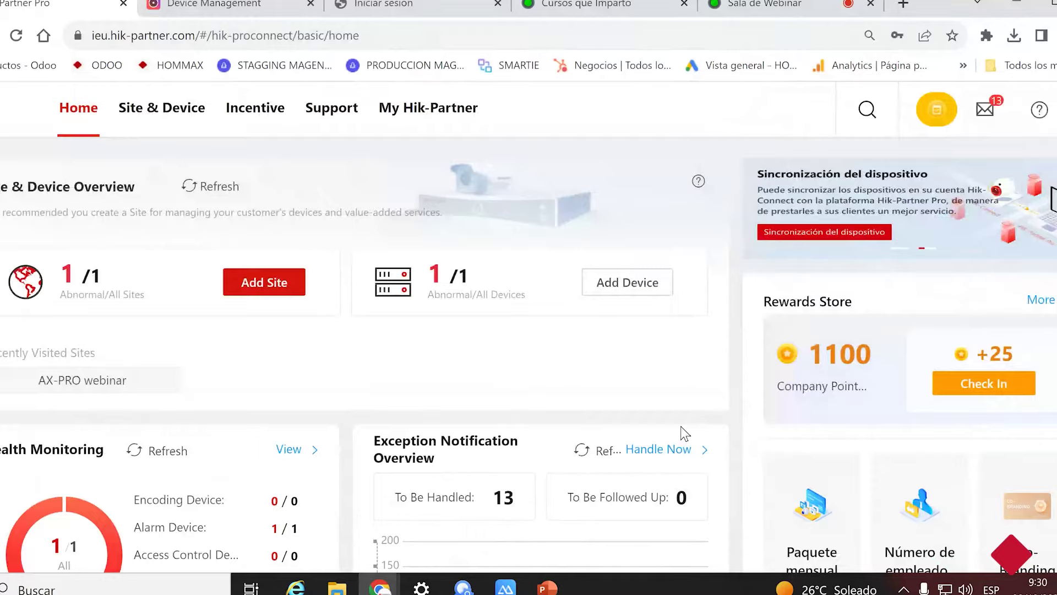
pyautogui.scroll(-4, 680, 426)
pyautogui.scroll(4, 685, 433)
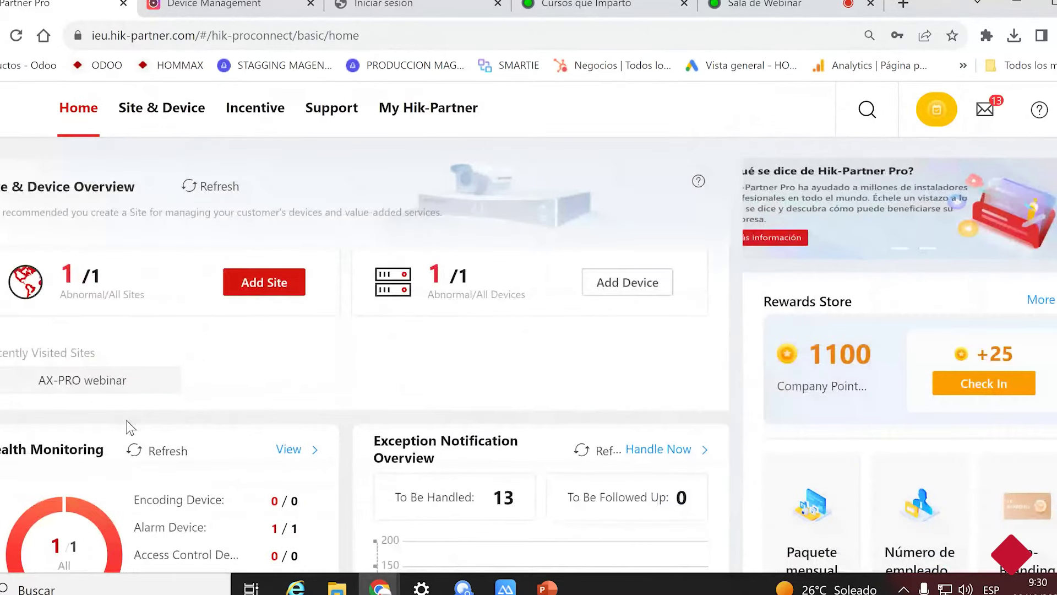
pyautogui.scroll(-4, 516, 359)
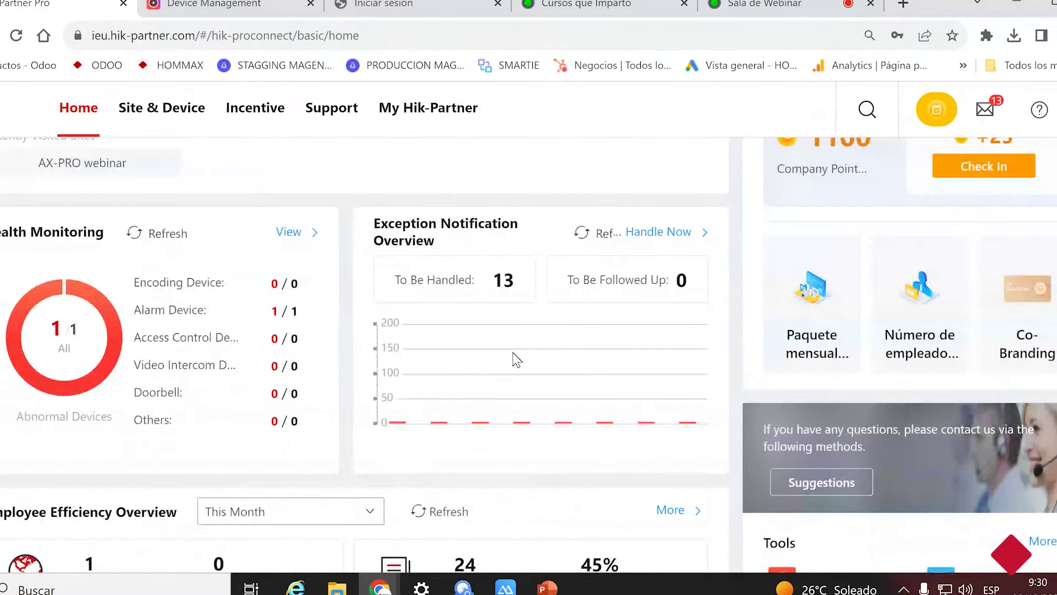
pyautogui.scroll(-4, 516, 359)
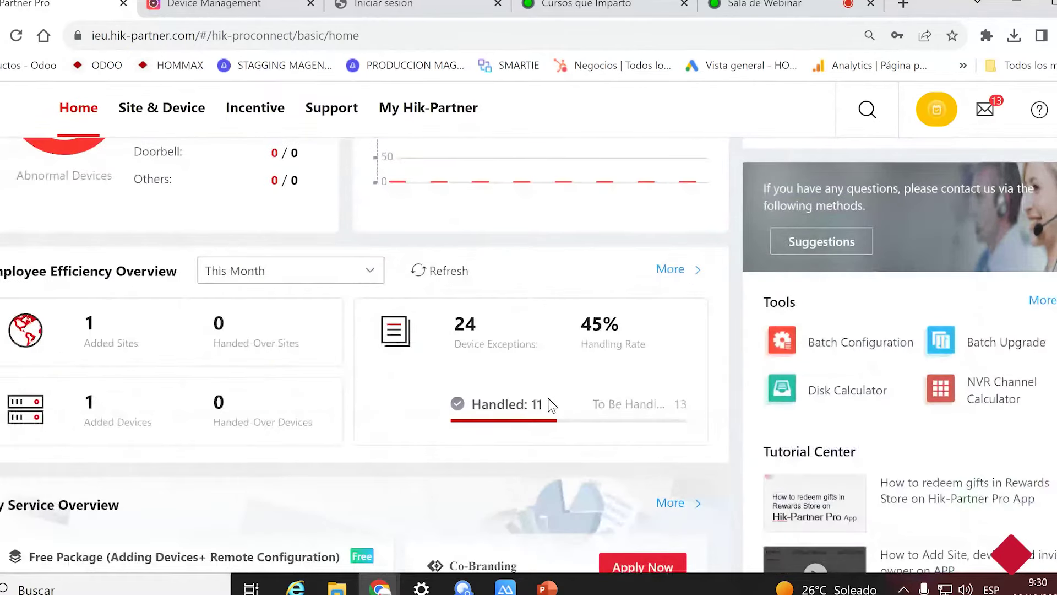
pyautogui.scroll(-7, 552, 405)
pyautogui.scroll(4, 557, 406)
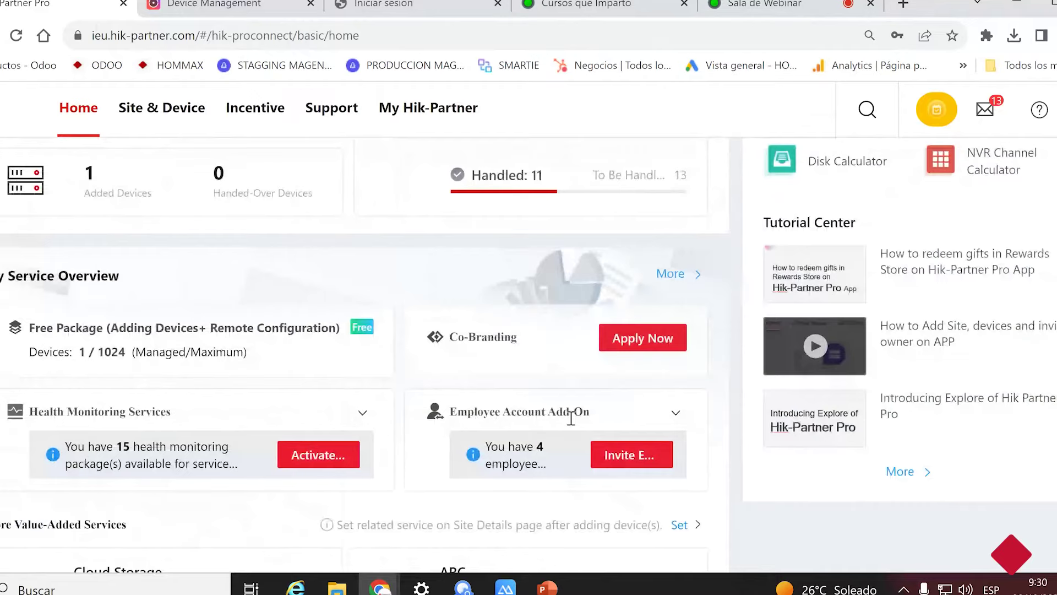
pyautogui.scroll(8, 571, 419)
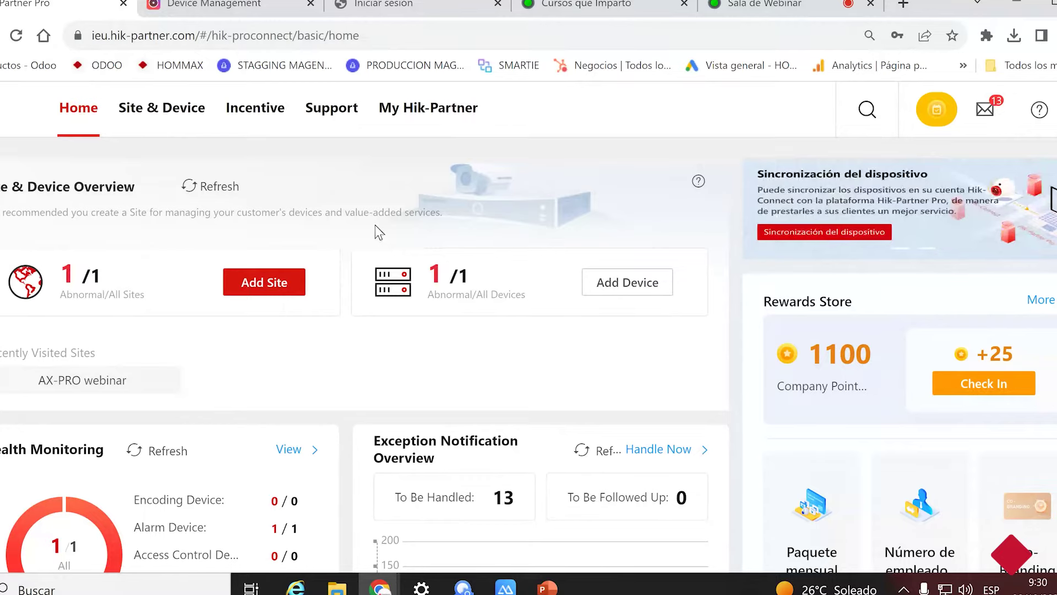
# - Add a site named Prueba in the (UTC+01:00) Amsterdam, Berlin, Vienna time zone
pyautogui.click(162, 117)
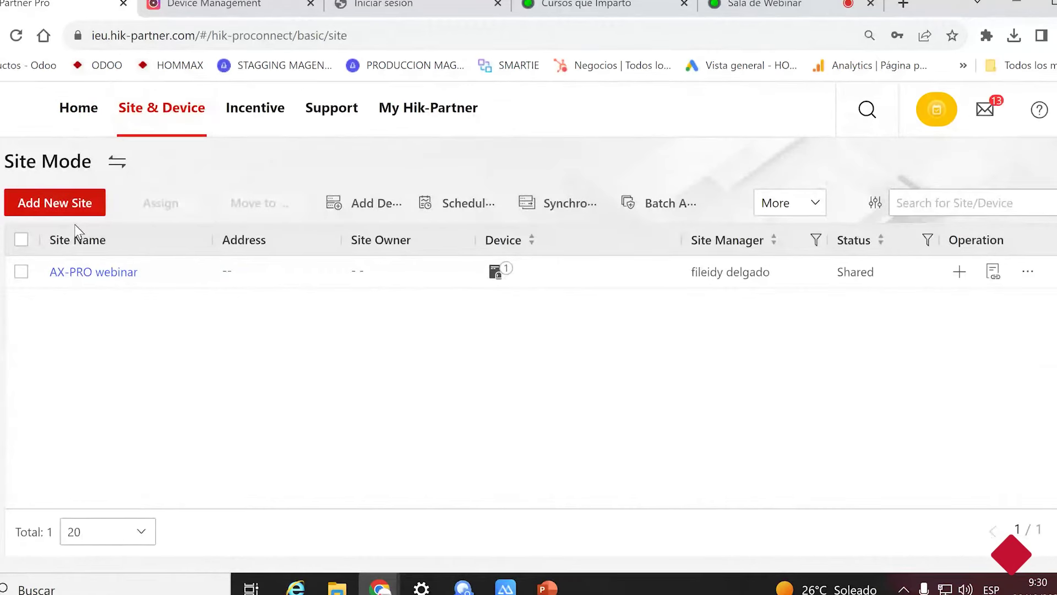
pyautogui.click(76, 208)
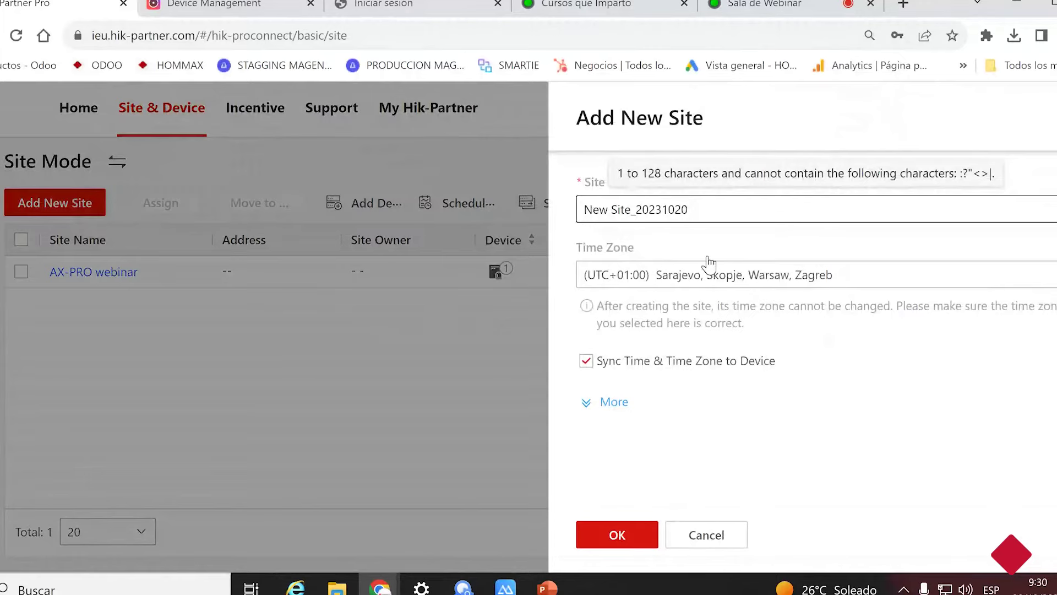
pyautogui.moveTo(693, 209); pyautogui.dragTo(557, 221)
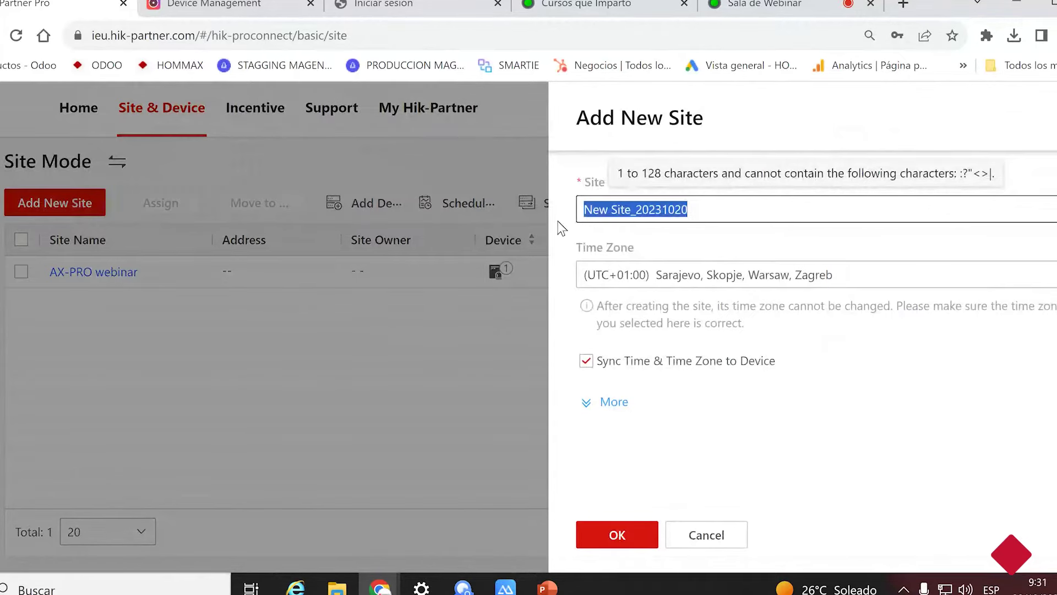
pyautogui.write('Prueb')
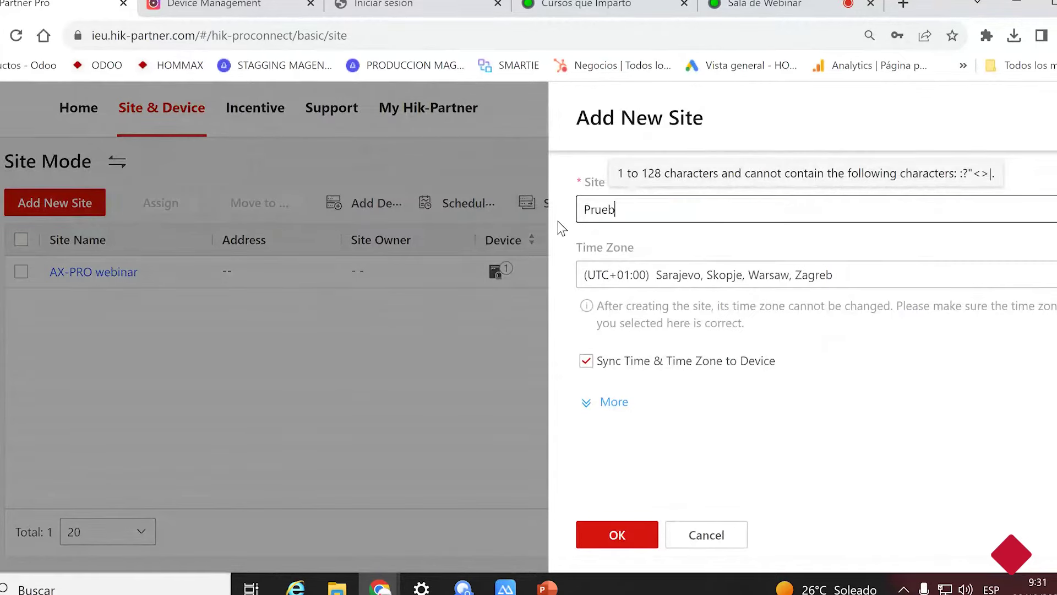
pyautogui.write('a')
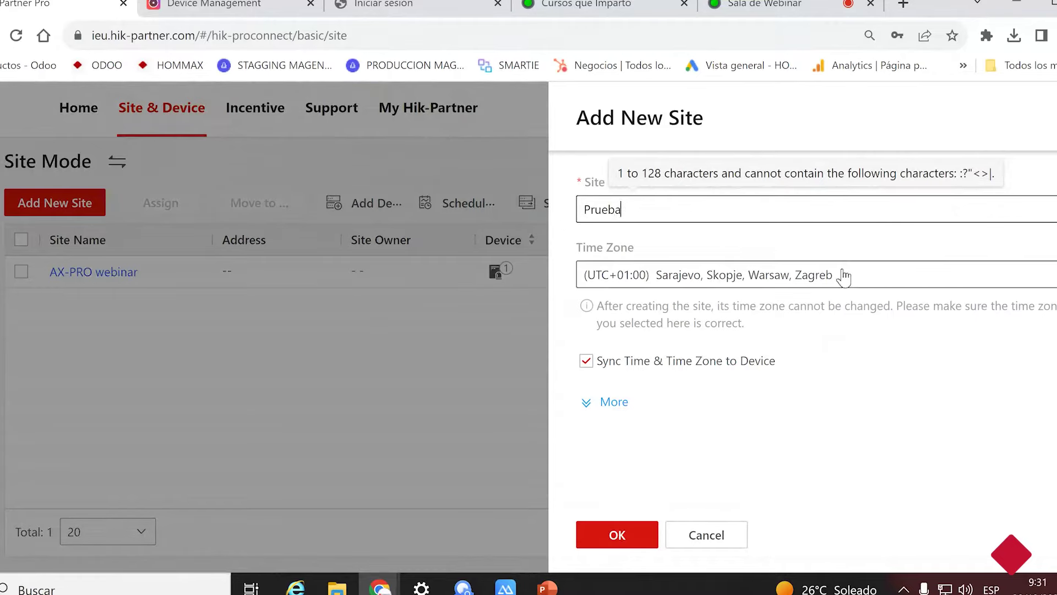
pyautogui.click(854, 284)
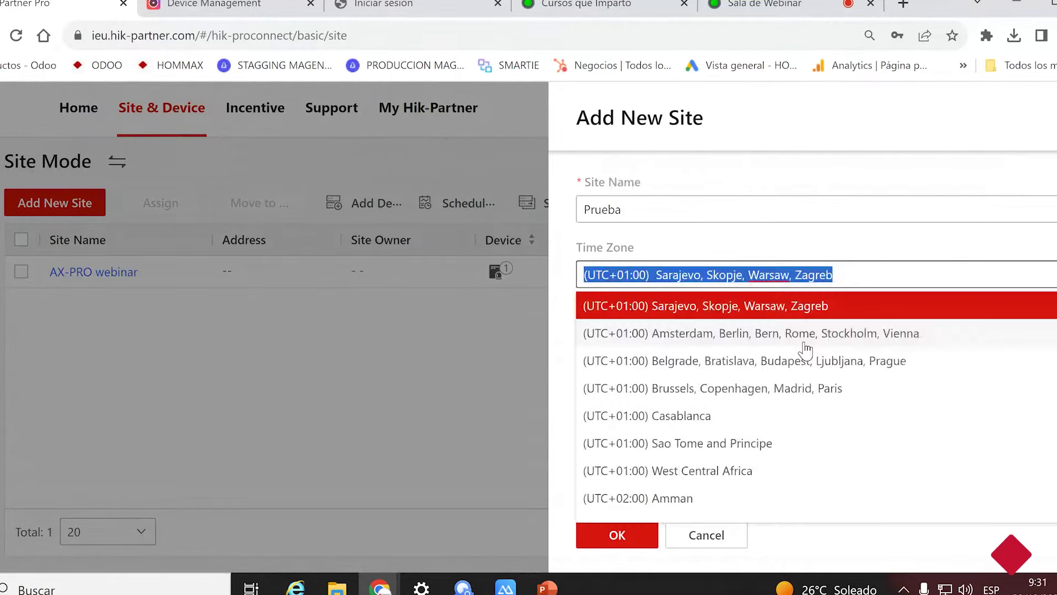
pyautogui.click(805, 336)
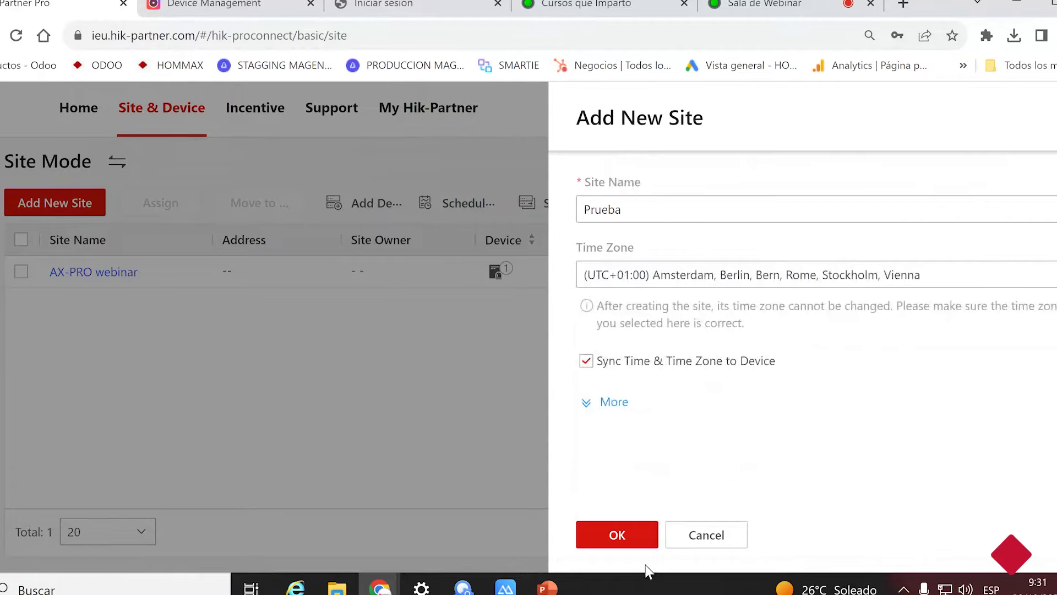
pyautogui.click(616, 410)
pyautogui.scroll(-4, 722, 474)
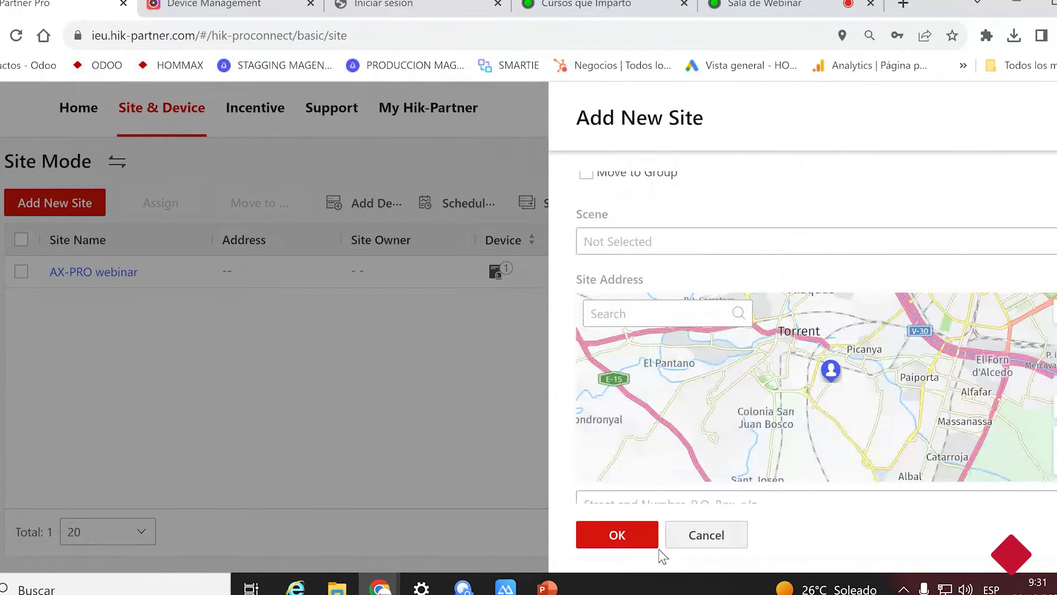
pyautogui.click(630, 537)
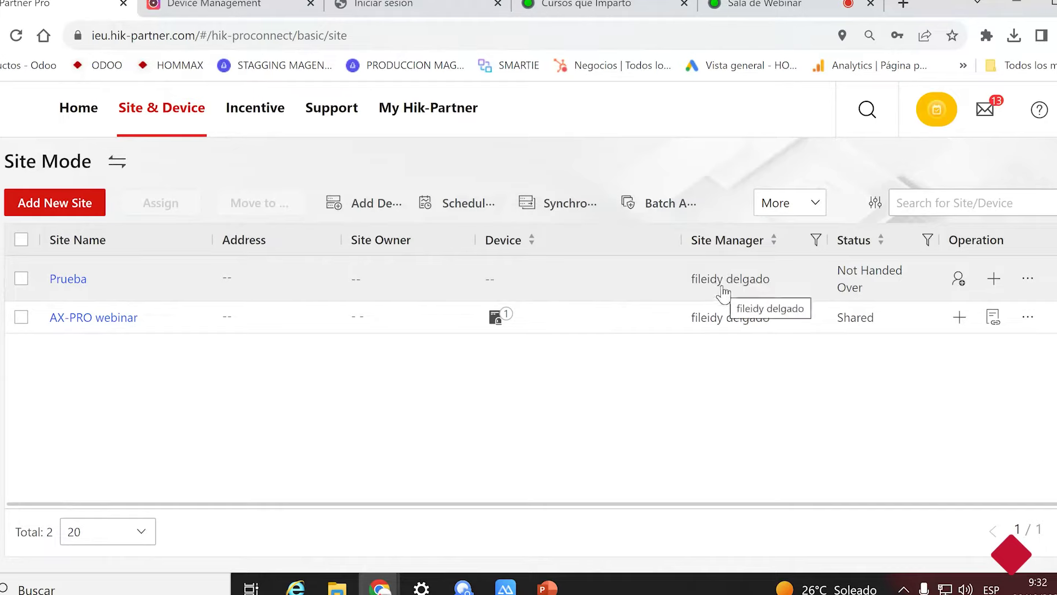
# - Open the AX-PRO webinar site from the Site Mode list
pyautogui.moveTo(969, 286)
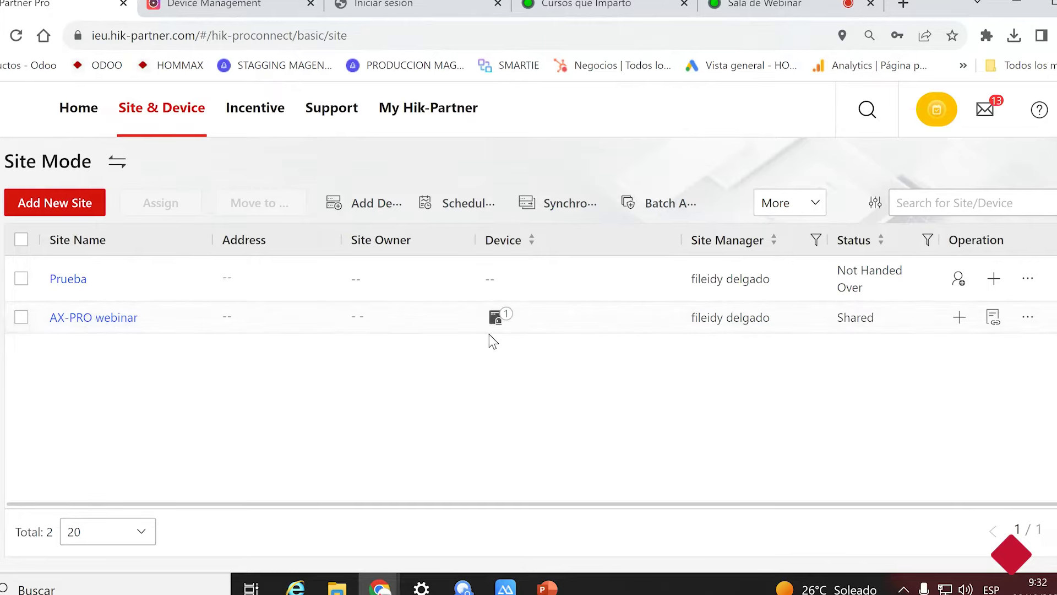
pyautogui.moveTo(500, 322)
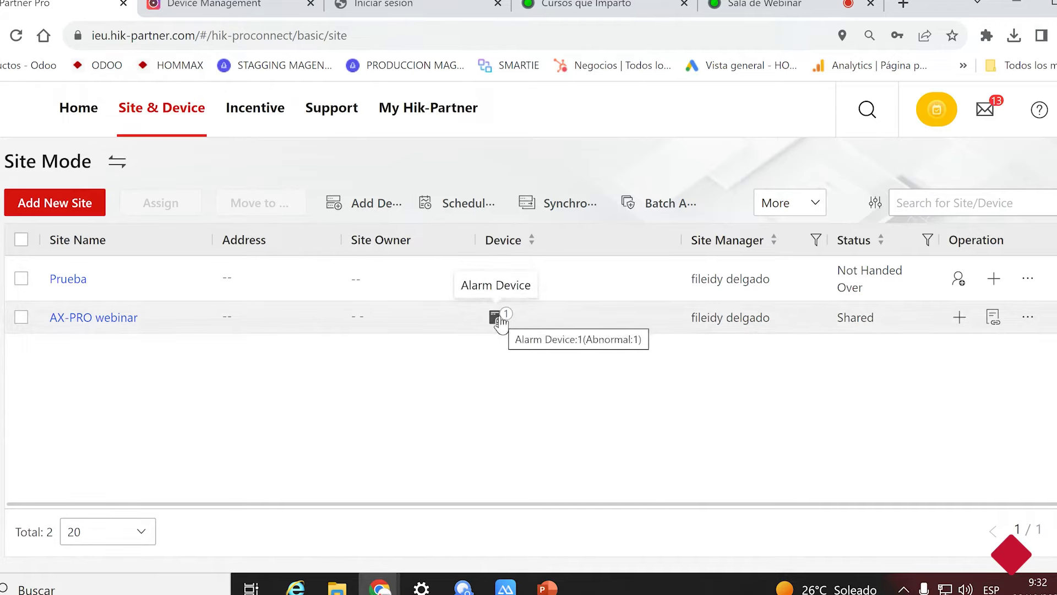
pyautogui.click(83, 318)
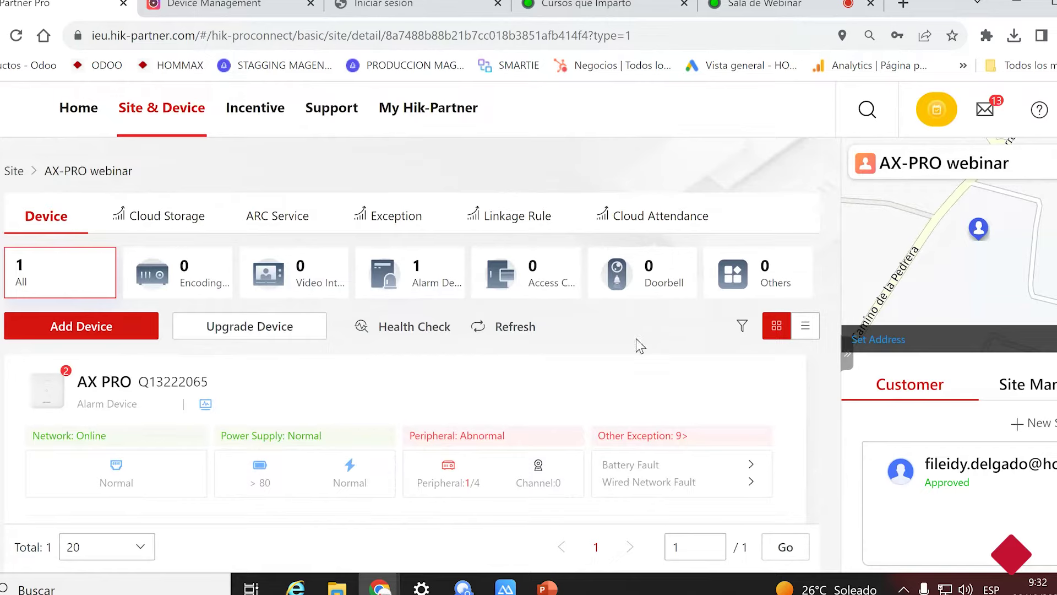
pyautogui.scroll(-1, 612, 382)
pyautogui.scroll(1, 619, 390)
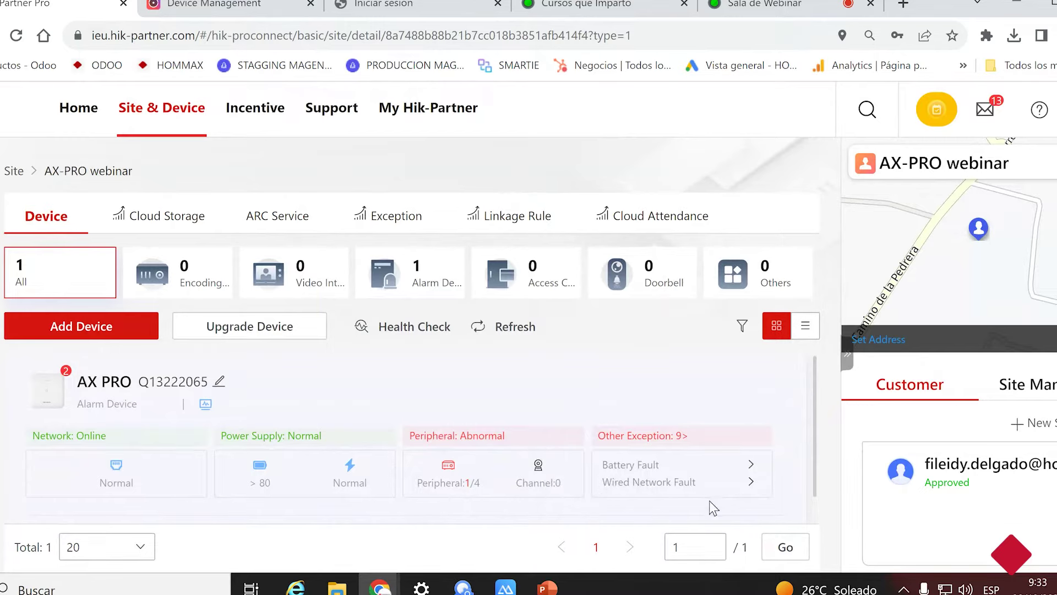
pyautogui.scroll(-1, 727, 504)
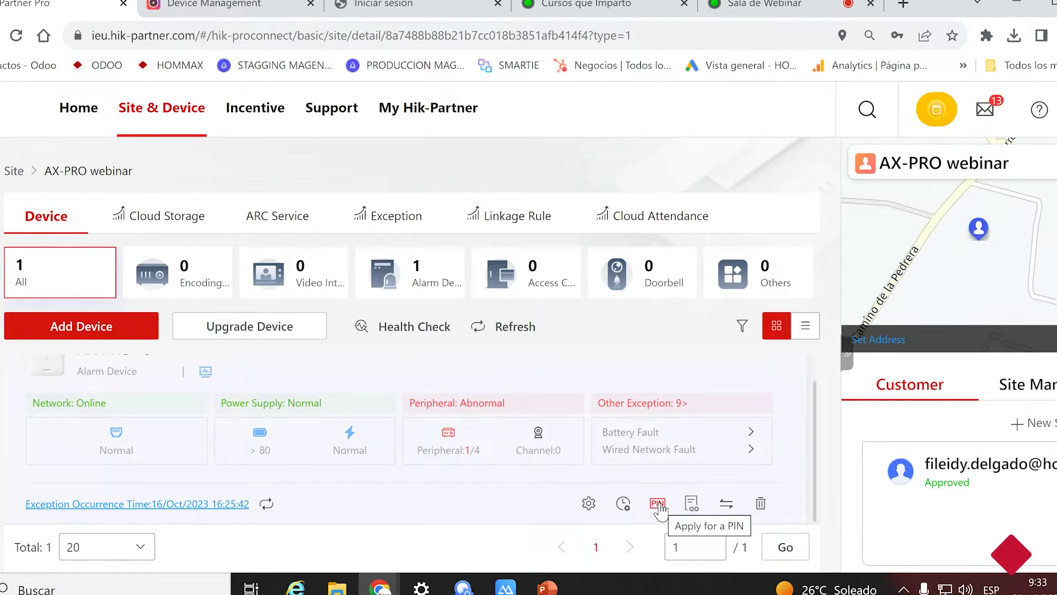
pyautogui.click(658, 503)
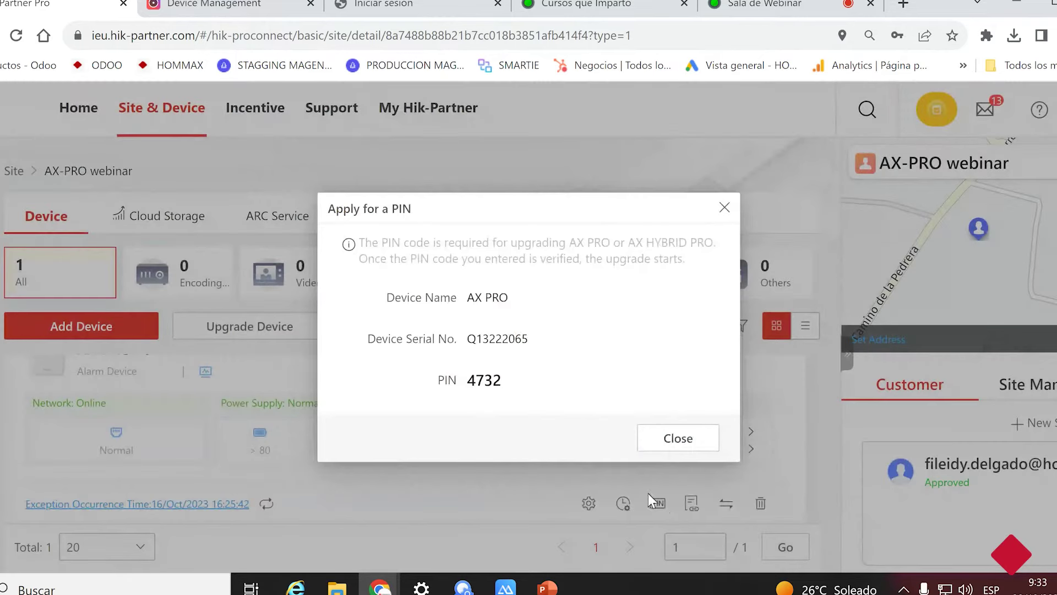
pyautogui.moveTo(530, 396); pyautogui.dragTo(463, 394)
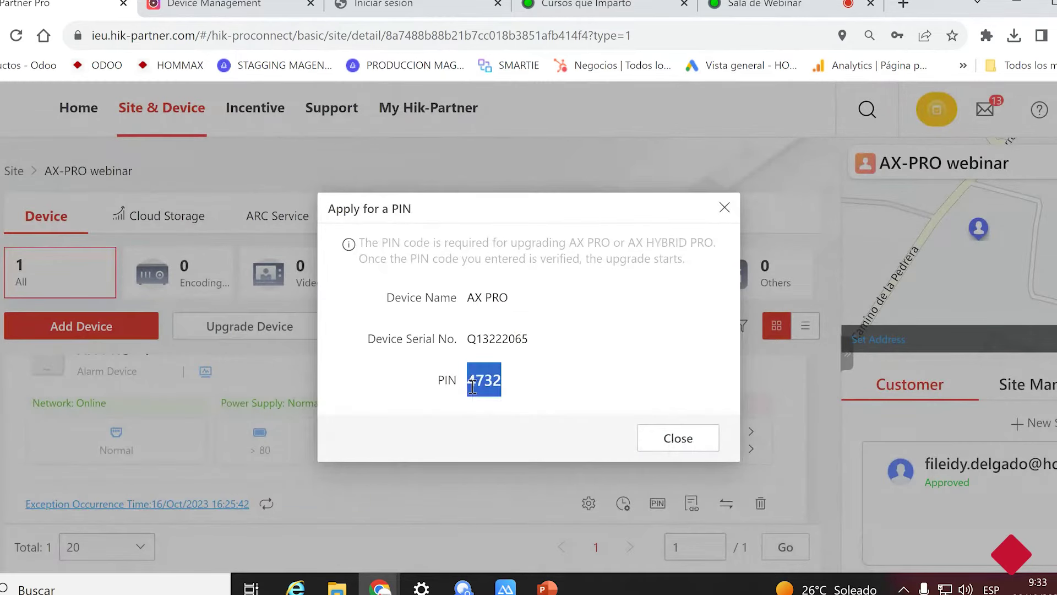
pyautogui.click(724, 208)
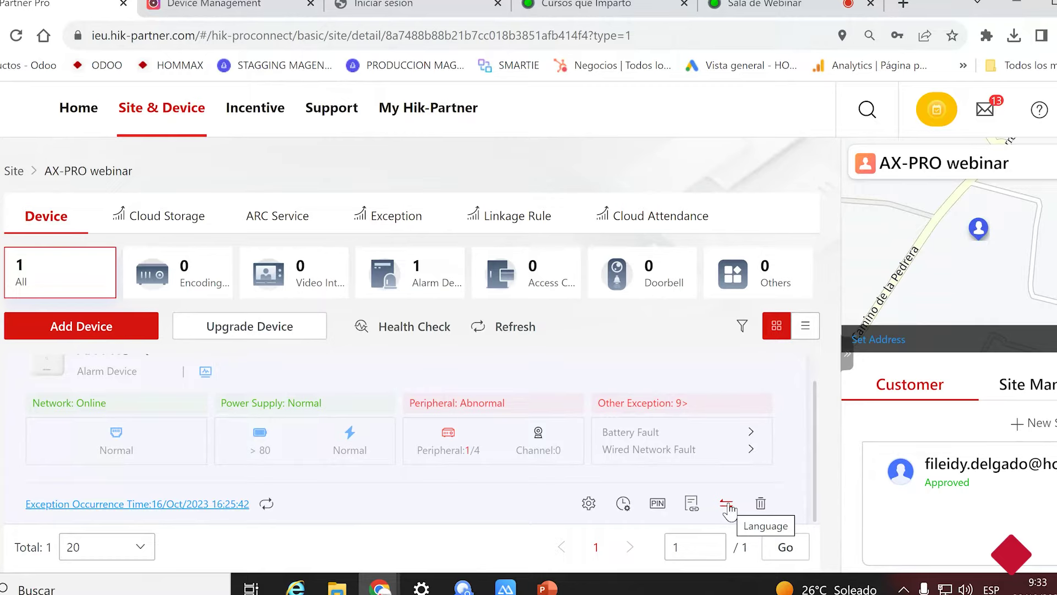
pyautogui.click(690, 503)
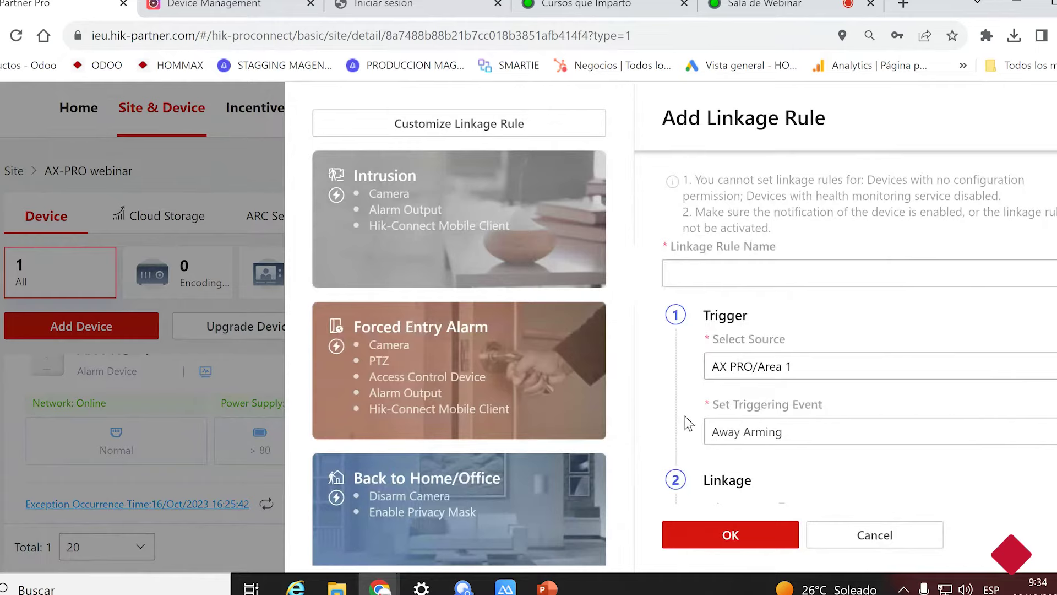
pyautogui.scroll(-3, 685, 457)
pyautogui.scroll(3, 688, 453)
pyautogui.click(893, 541)
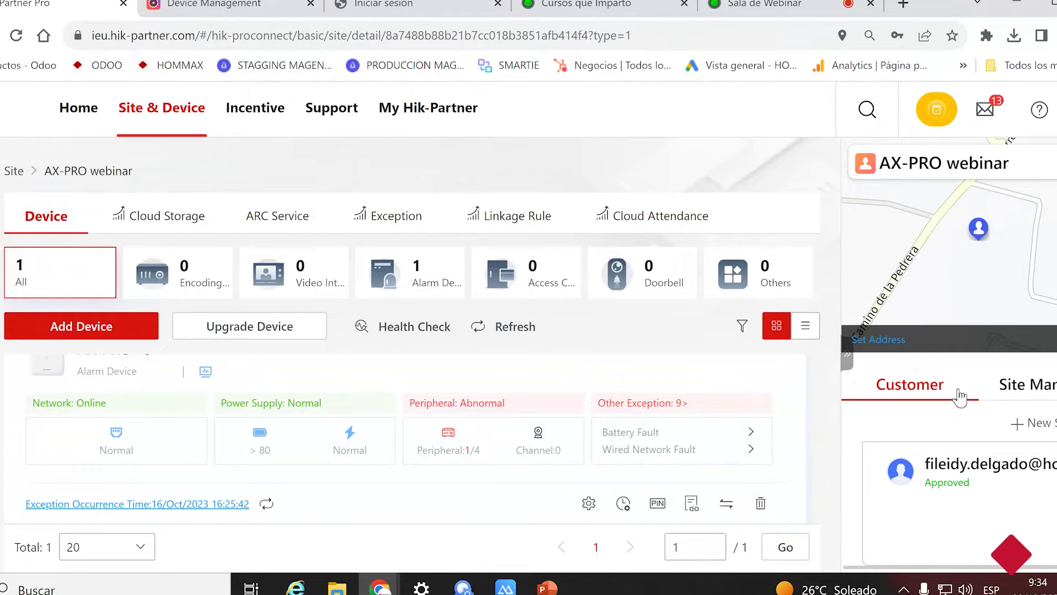
pyautogui.scroll(-1, 959, 413)
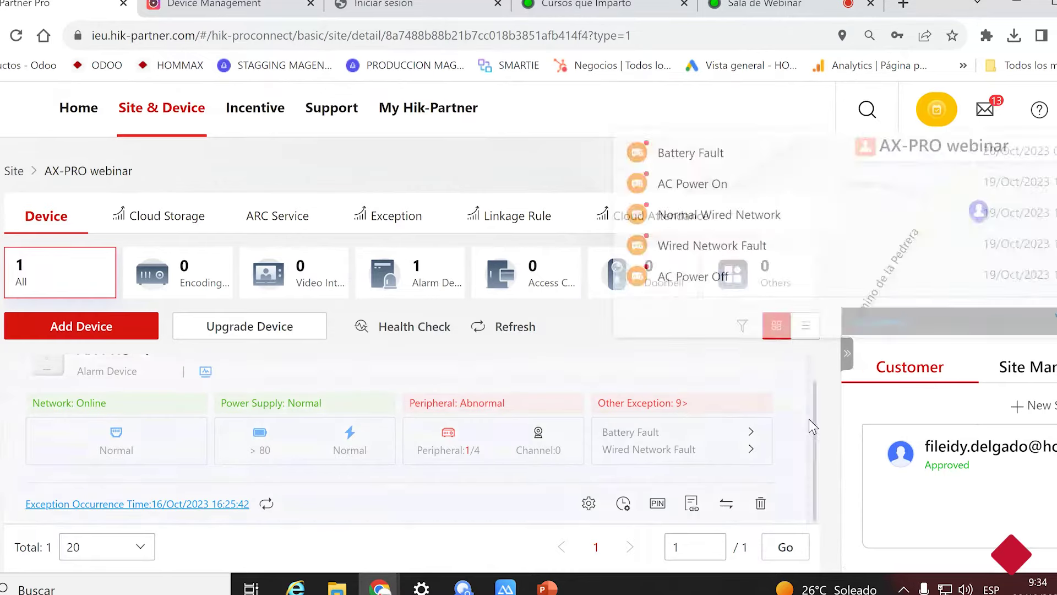
# - Collapse and re-expand the site side panel, then view its Site Manager tab
pyautogui.click(844, 350)
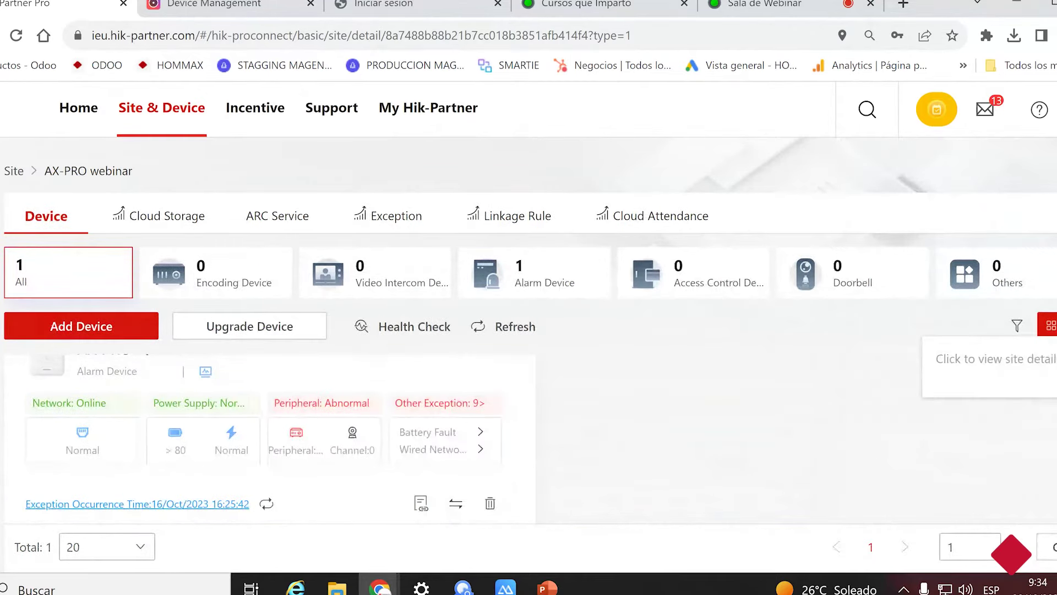
pyautogui.click(1052, 358)
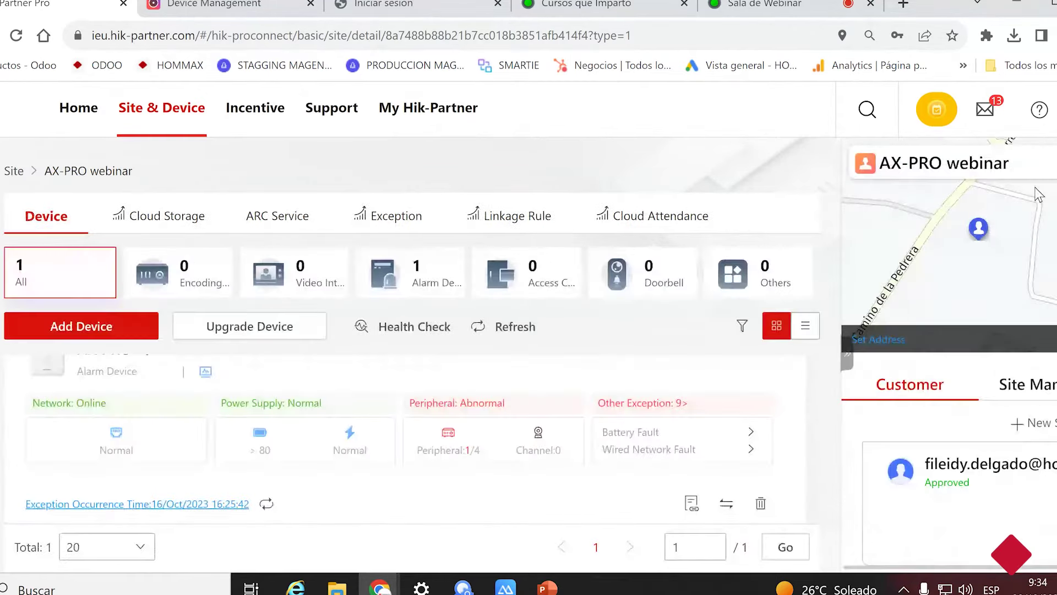
pyautogui.click(1027, 388)
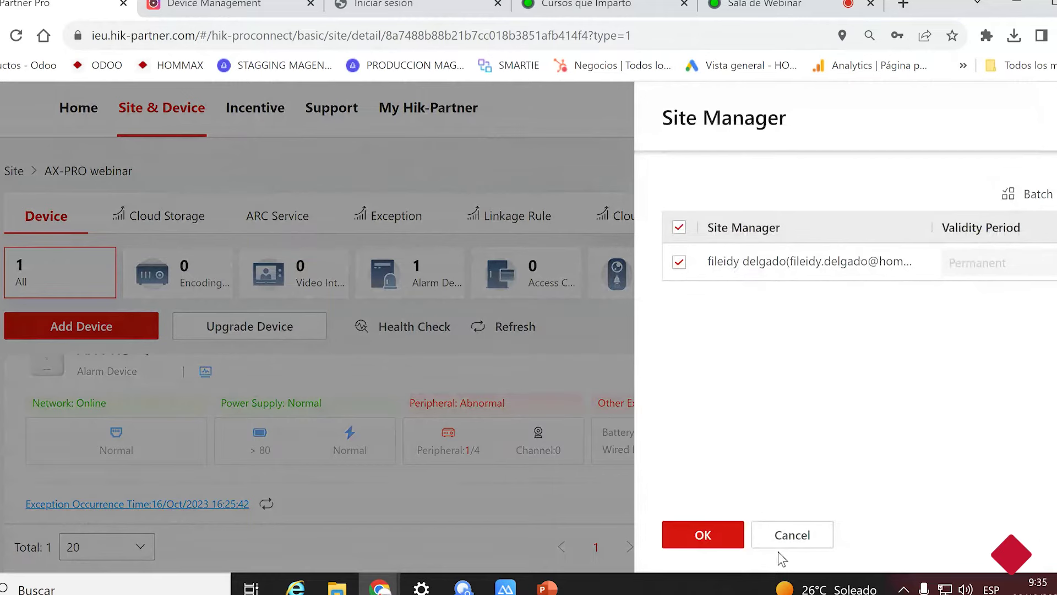
pyautogui.click(793, 544)
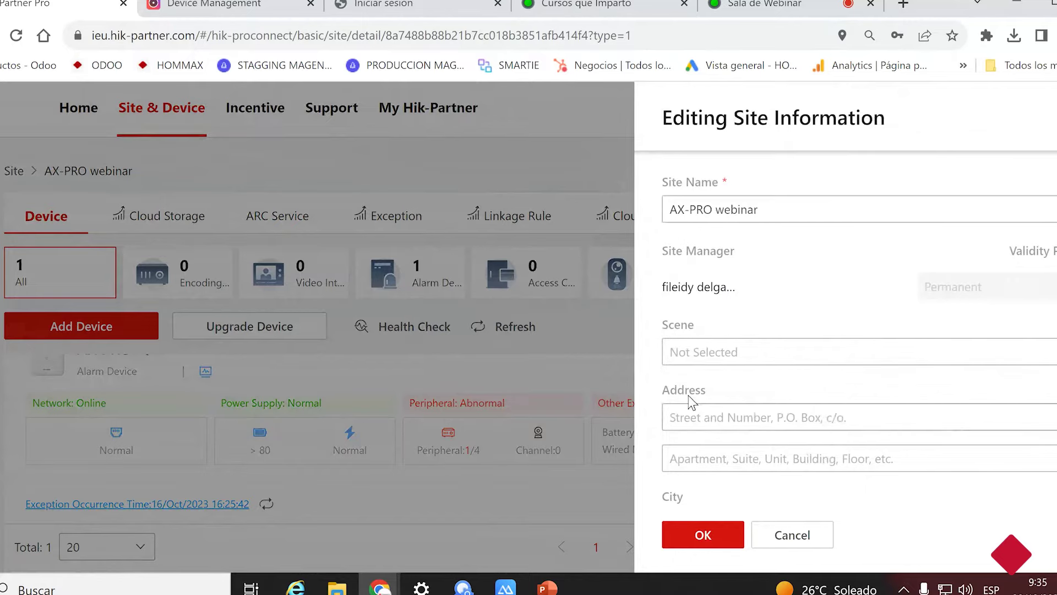
pyautogui.scroll(-4, 791, 474)
pyautogui.scroll(-2, 789, 471)
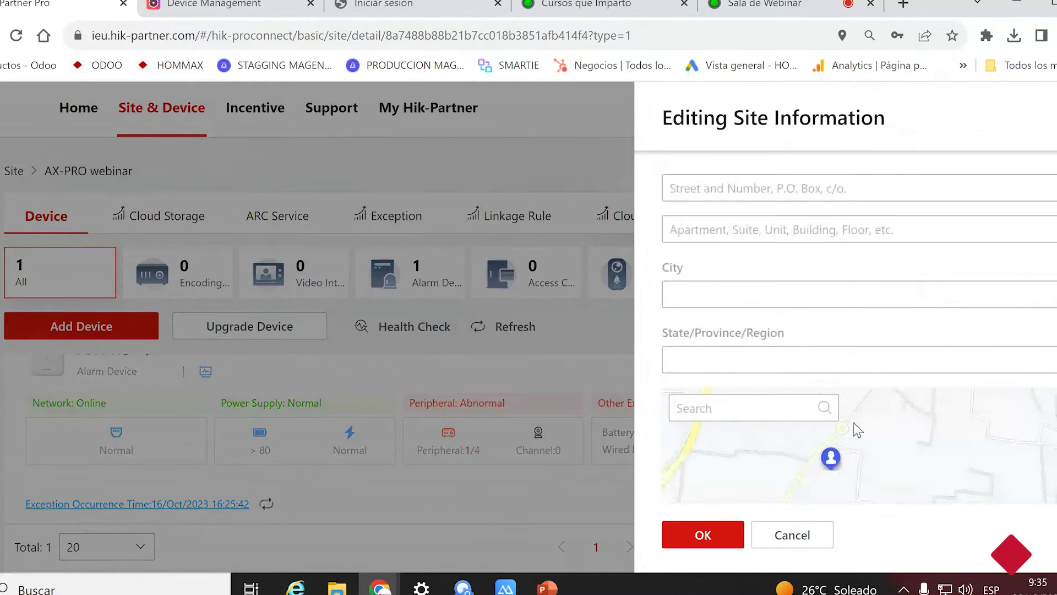
pyautogui.click(1056, 121)
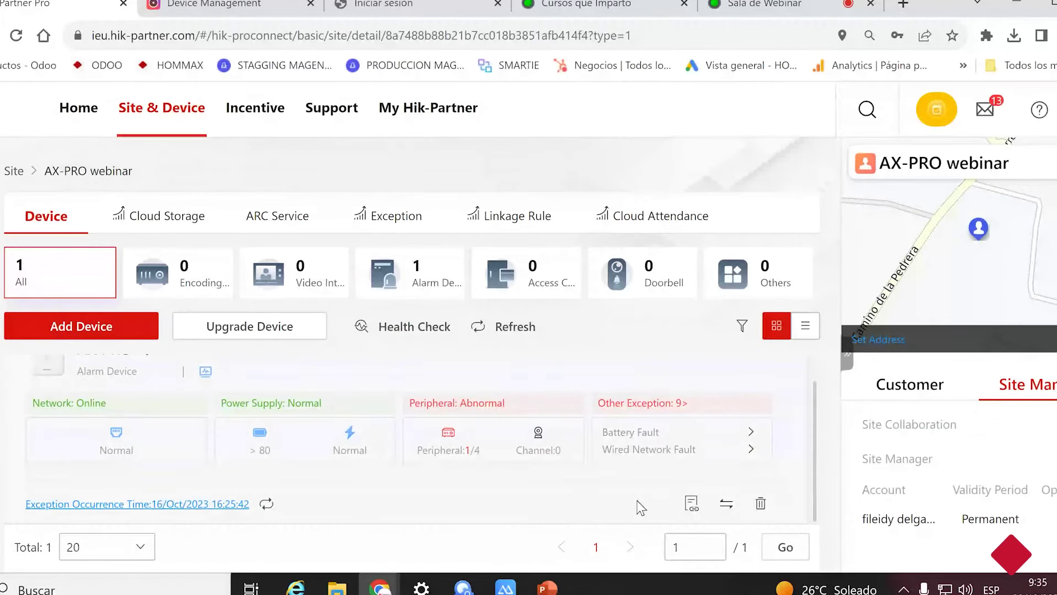
# - Keep the AX PRO name unchanged and refresh its status until Inspection completed appears
pyautogui.scroll(1, 812, 375)
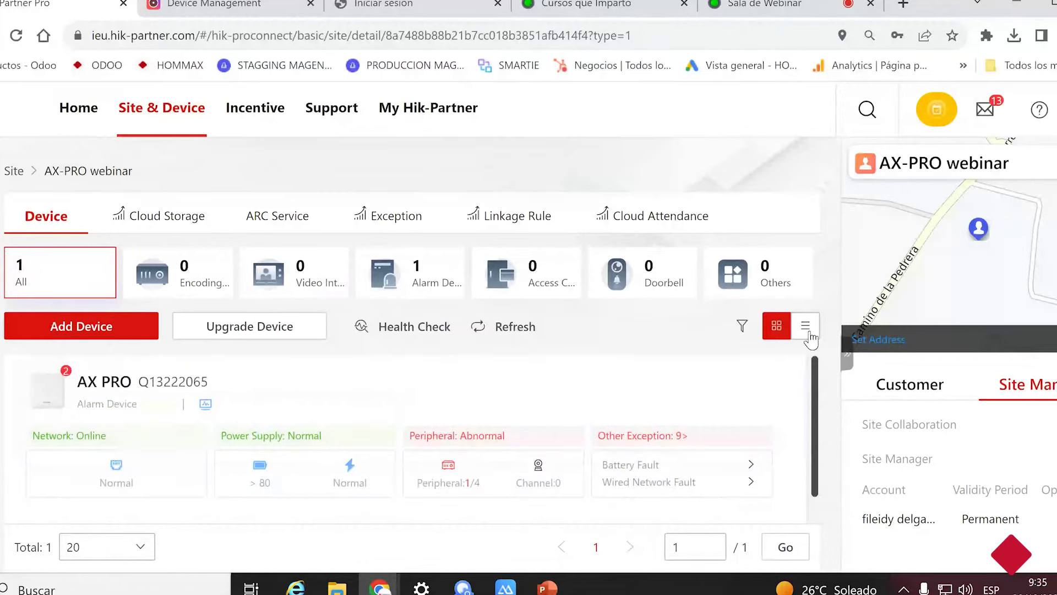
pyautogui.scroll(-1, 828, 490)
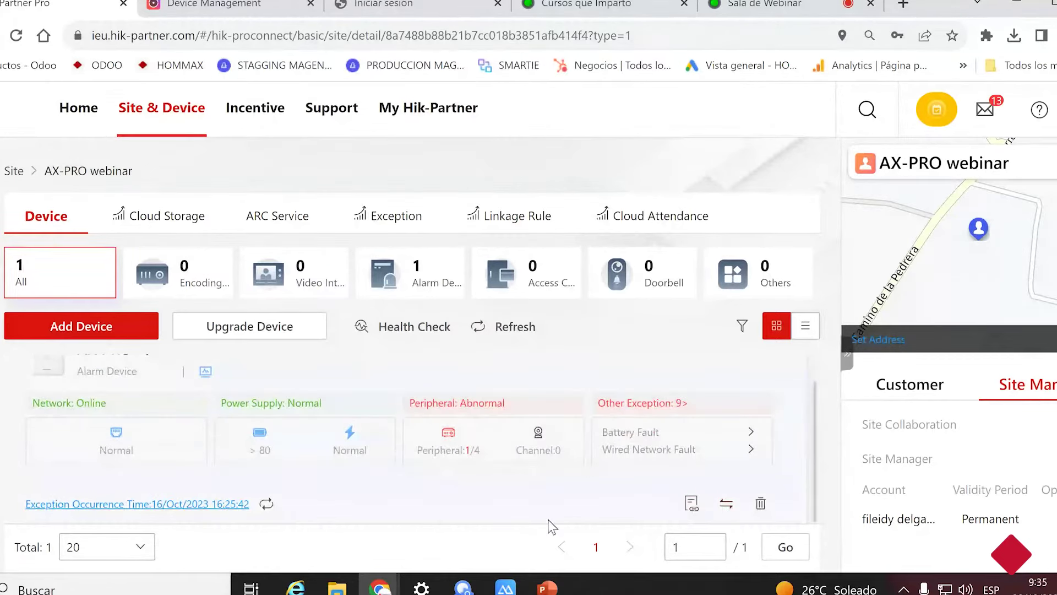
pyautogui.moveTo(206, 372)
pyautogui.scroll(1, 208, 385)
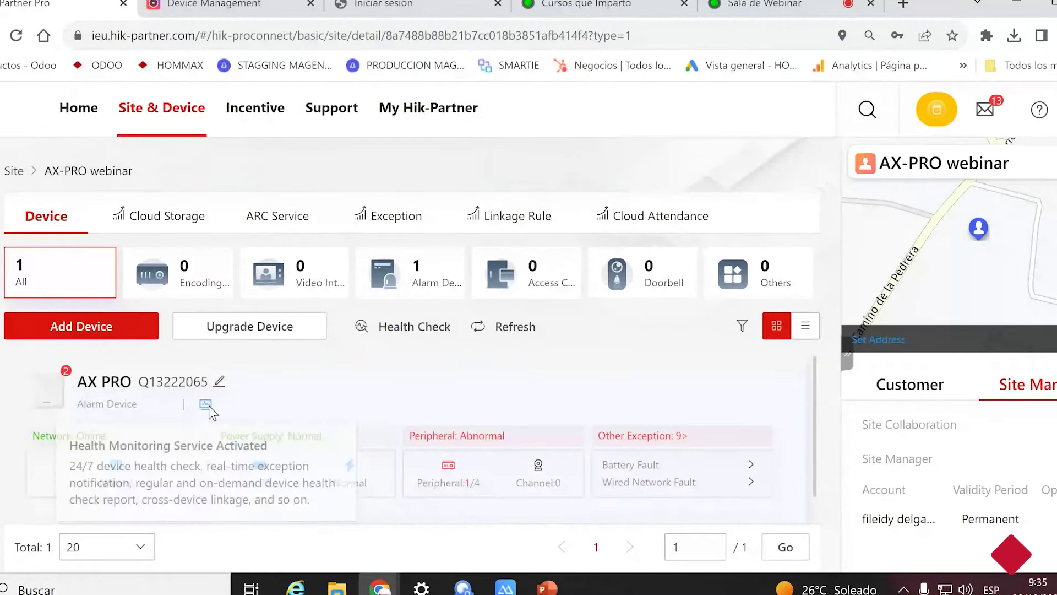
pyautogui.click(105, 390)
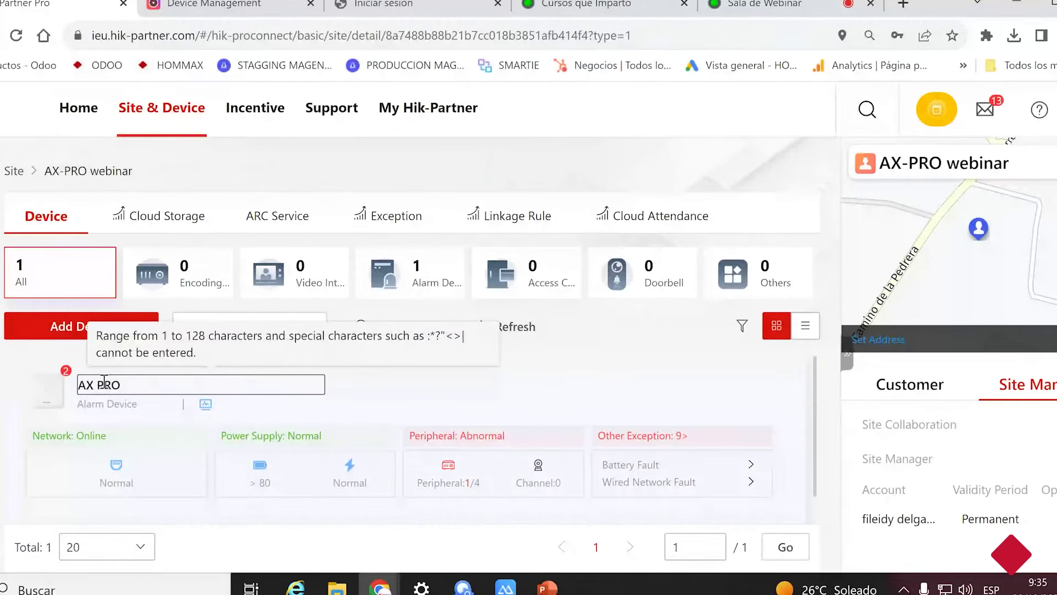
pyautogui.click(396, 391)
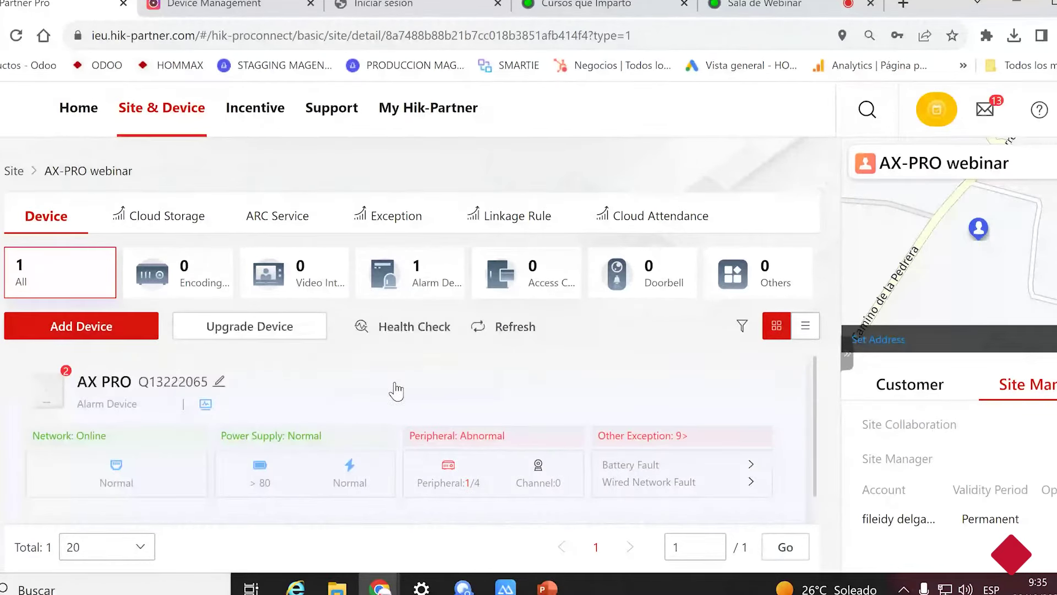
pyautogui.click(509, 325)
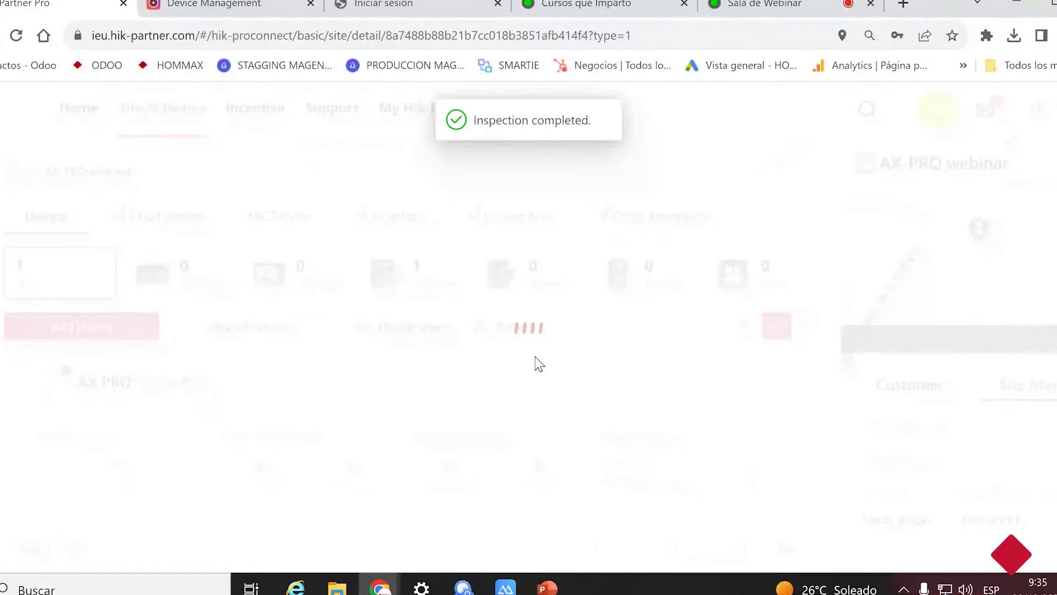
pyautogui.scroll(-1, 662, 427)
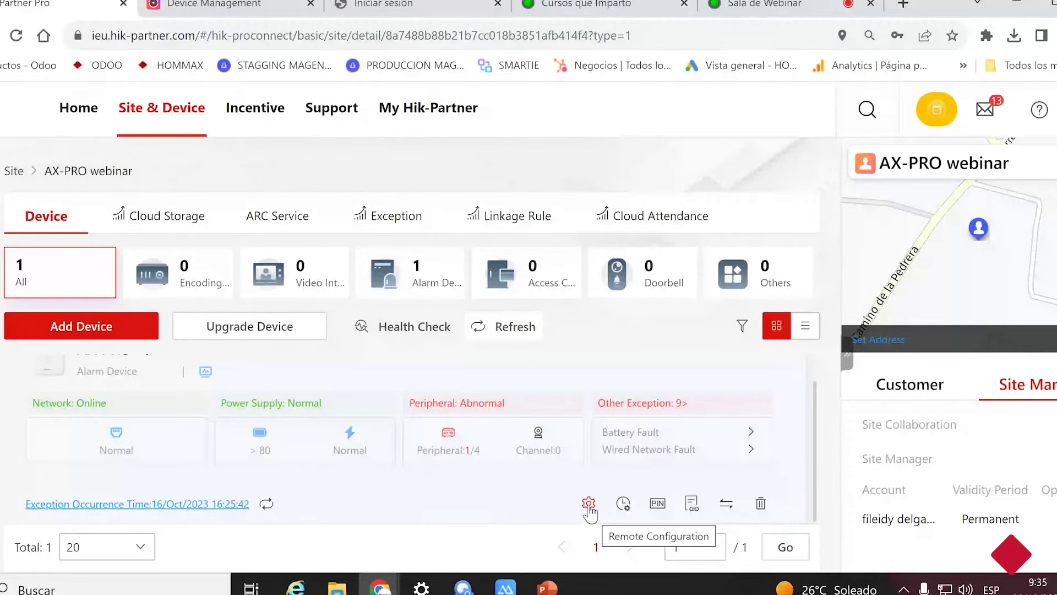
# - Log in to the AX PRO's Remote Configuration with the device password
pyautogui.click(589, 506)
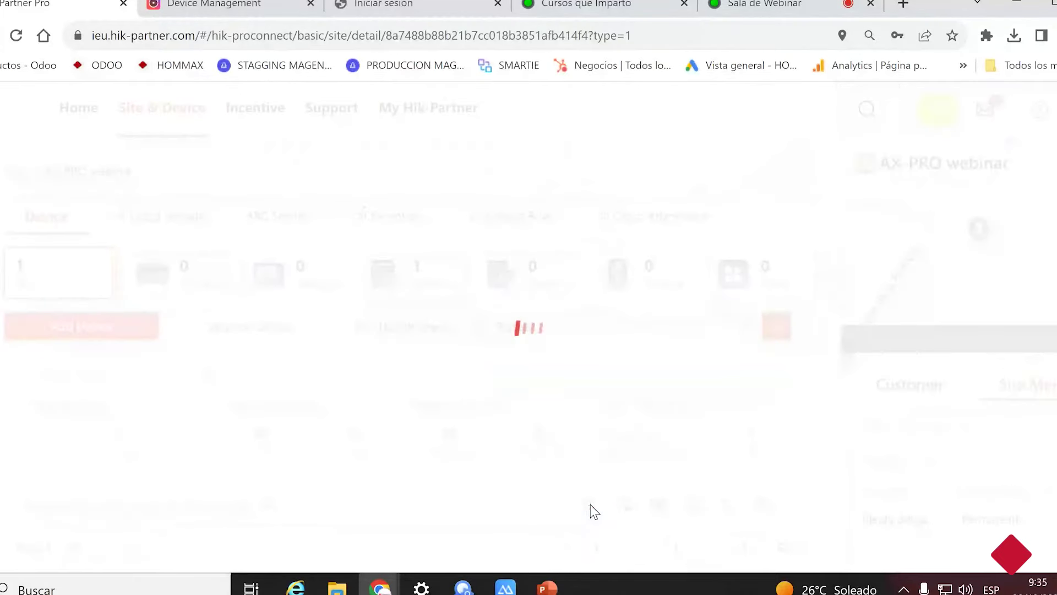
pyautogui.click(489, 319)
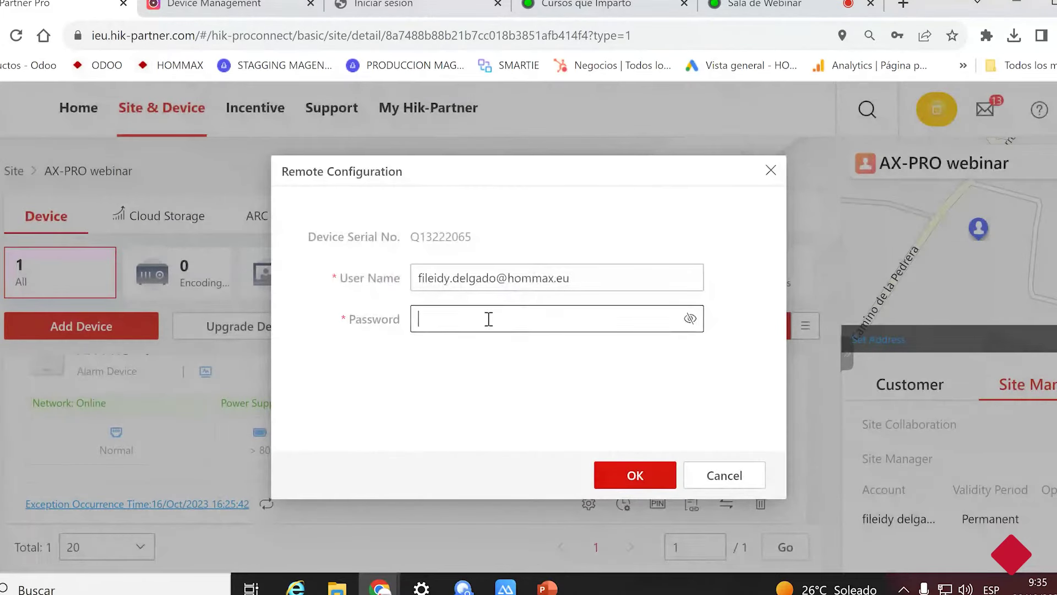
pyautogui.write('•••••••••')
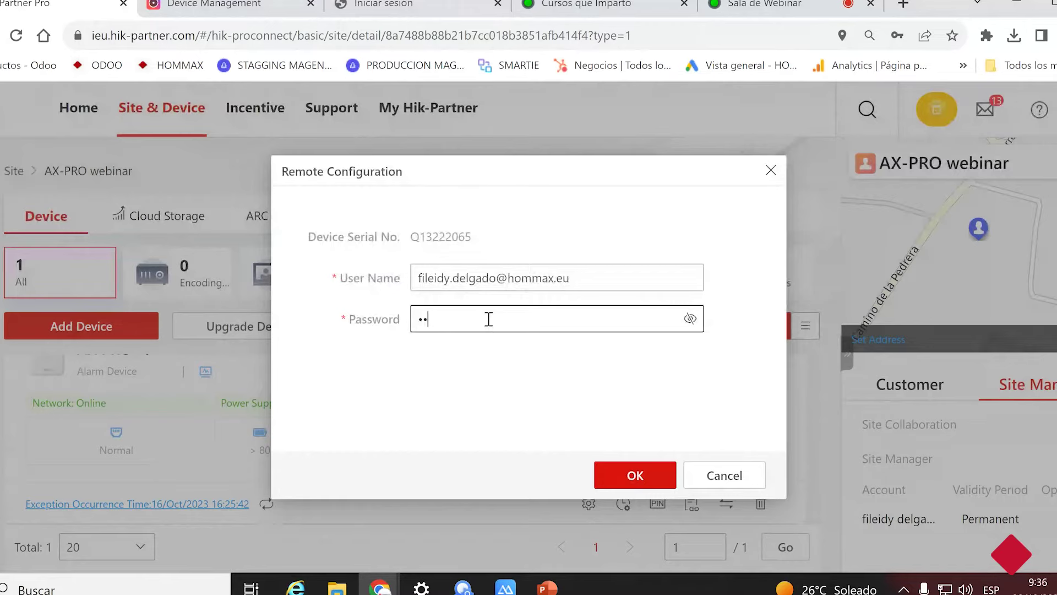
pyautogui.write('4')
pyautogui.click(690, 318)
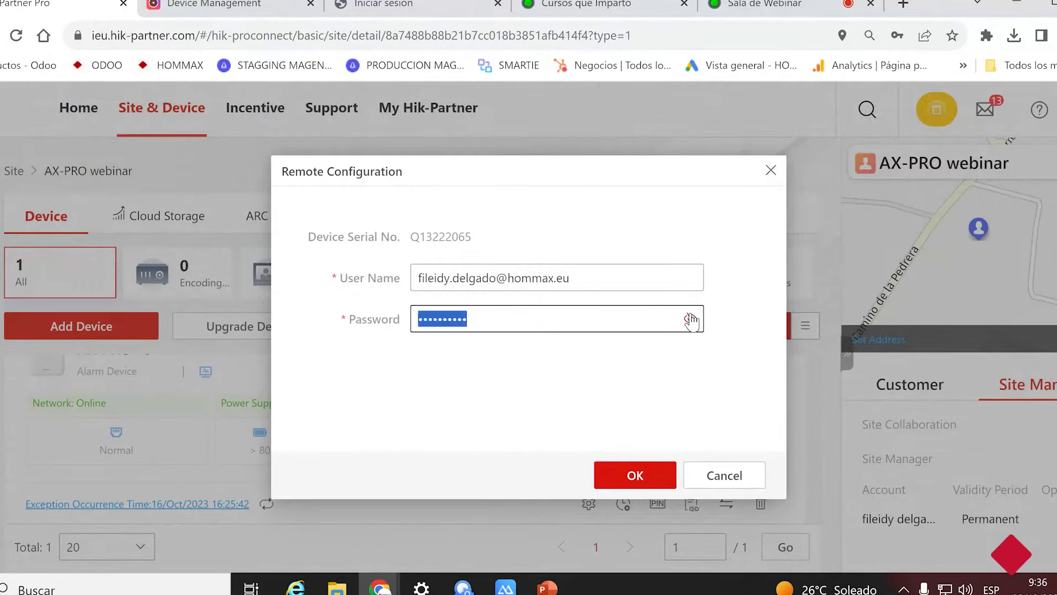
pyautogui.click(663, 477)
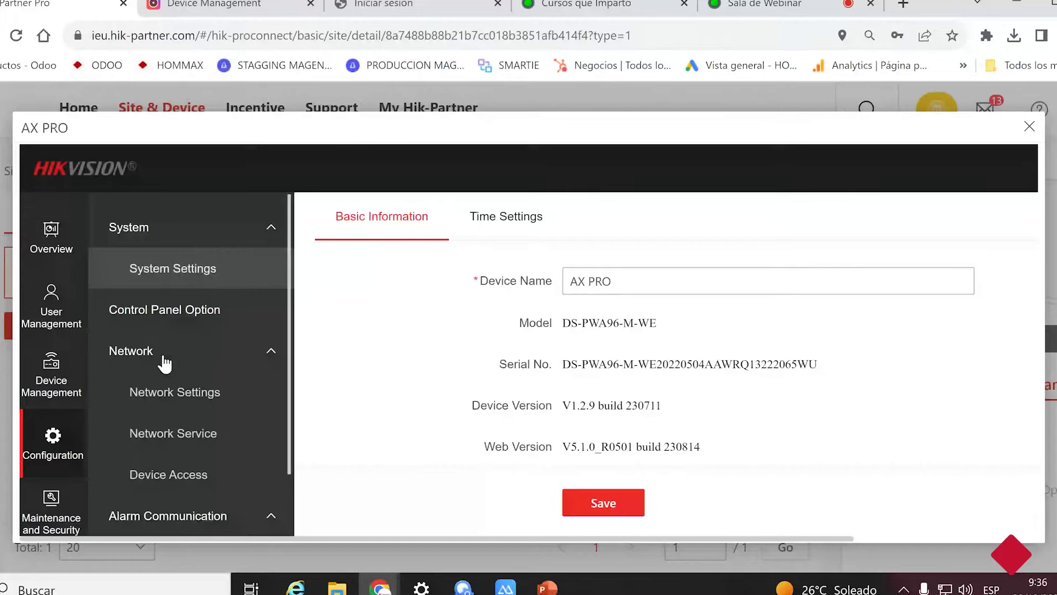
# - Browse the AX PRO's overview, user accounts and Device Management pages
pyautogui.click(59, 253)
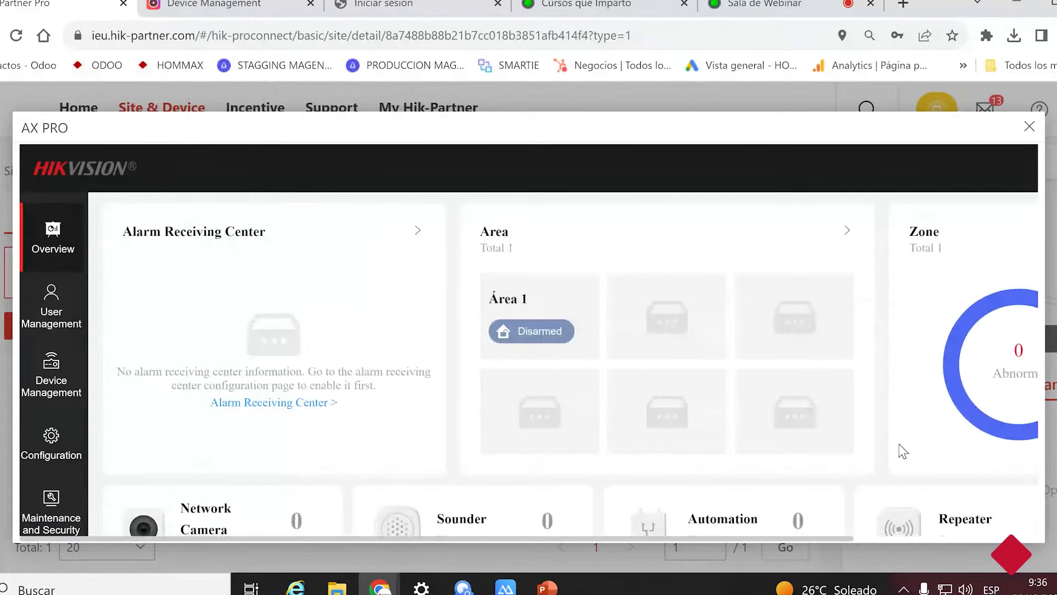
pyautogui.scroll(-6, 903, 452)
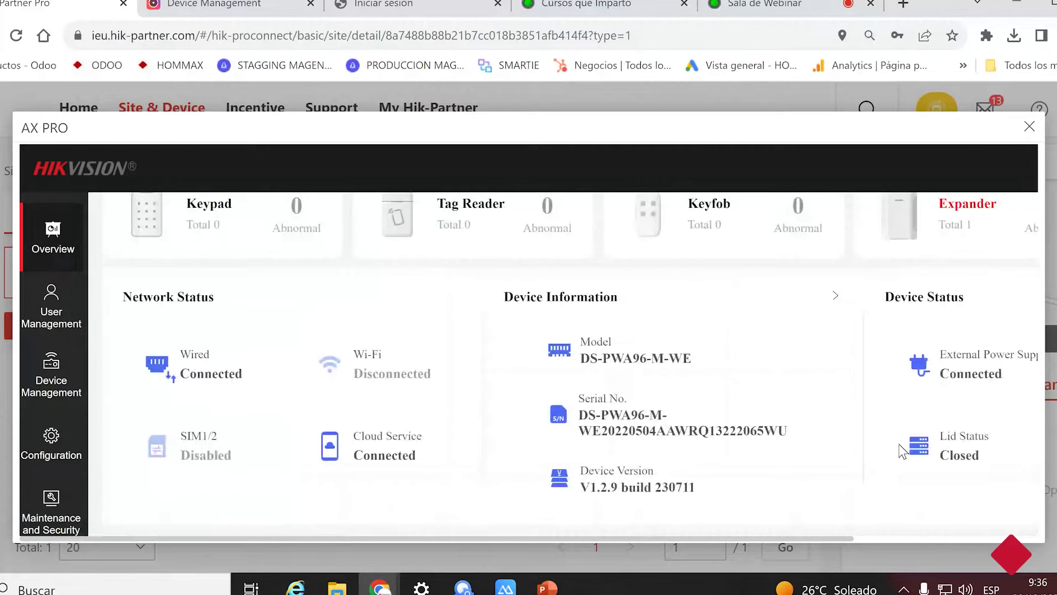
pyautogui.scroll(7, 903, 452)
pyautogui.scroll(-4, 826, 397)
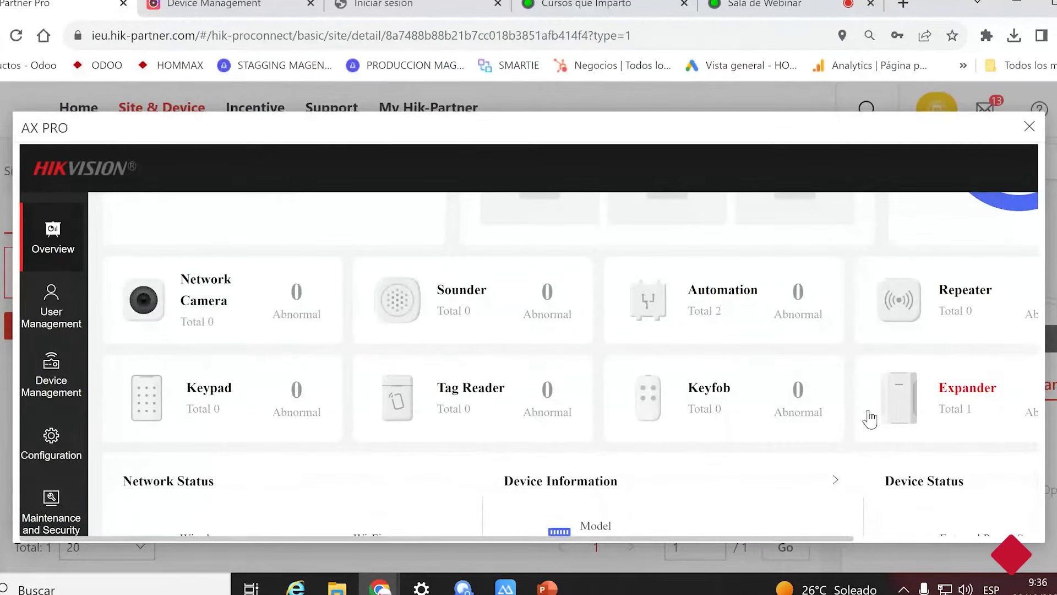
pyautogui.click(55, 286)
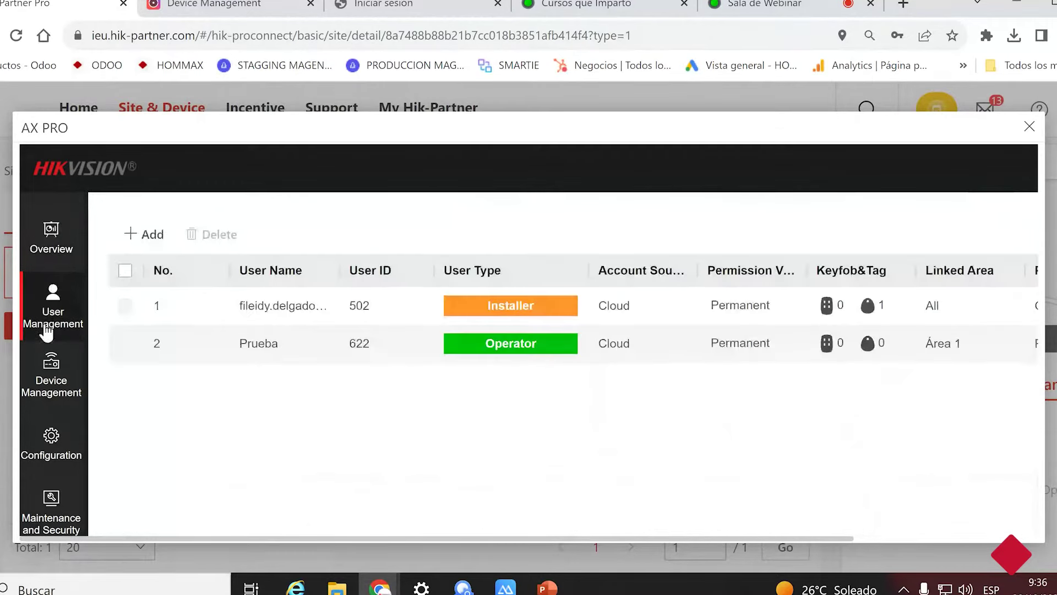
pyautogui.click(55, 390)
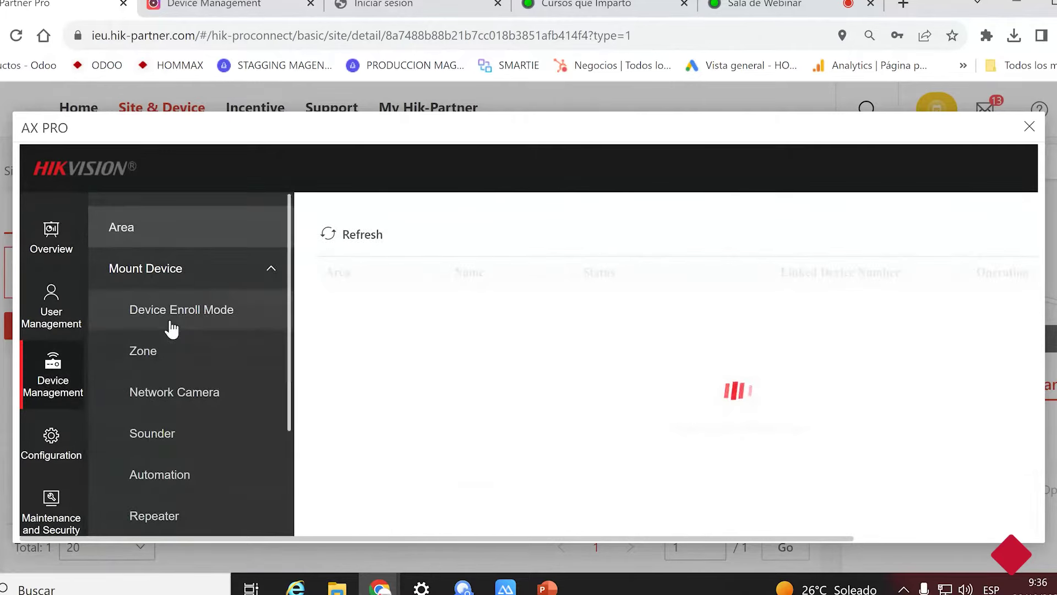
pyautogui.scroll(-3, 156, 443)
pyautogui.scroll(3, 160, 445)
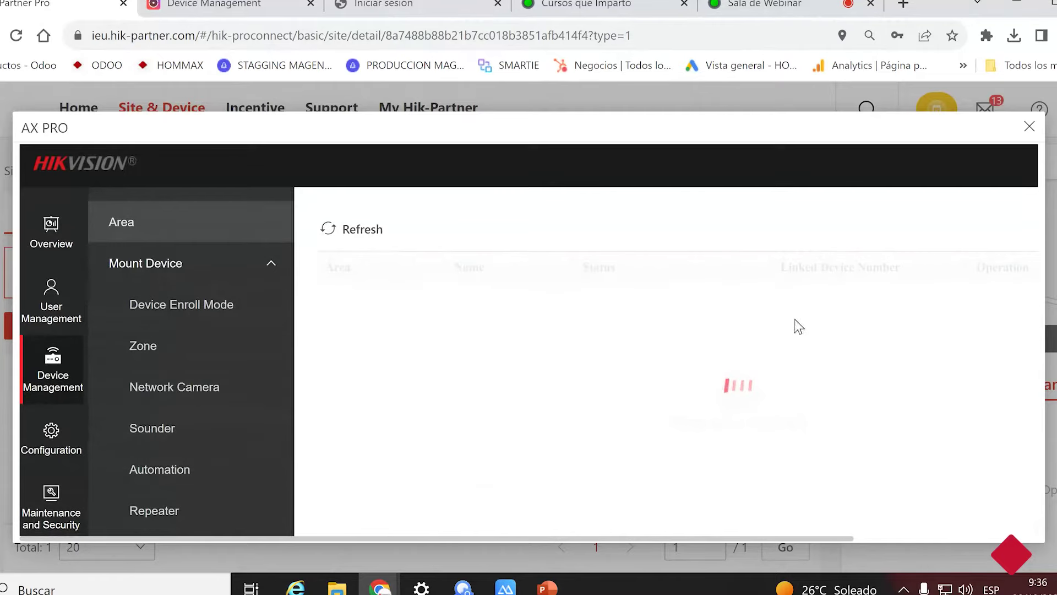
# - Review the Configuration and Maintenance and Security pages, then close the settings window
pyautogui.click(53, 451)
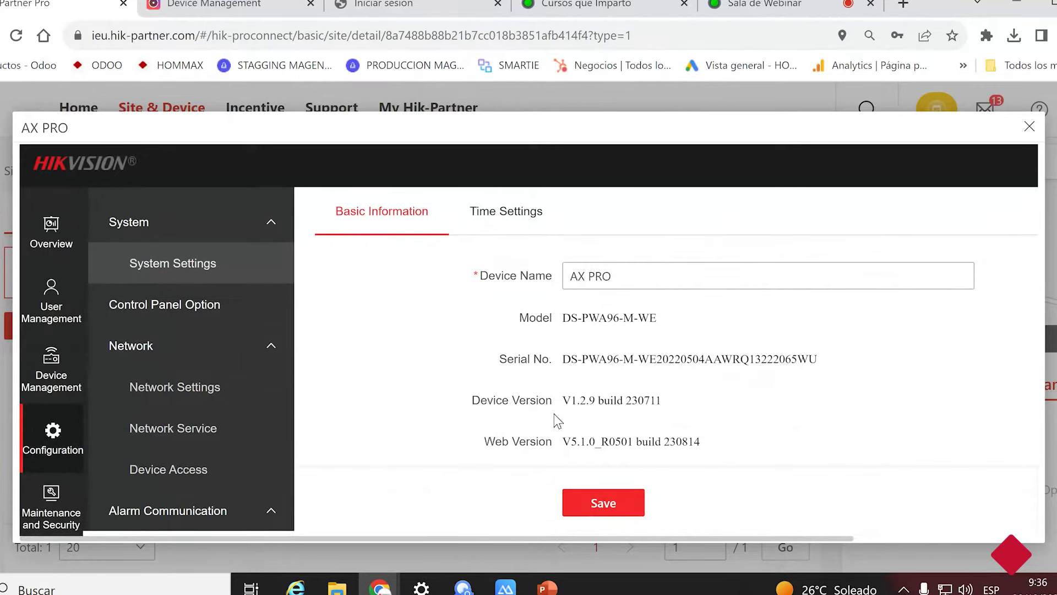
pyautogui.scroll(-2, 703, 412)
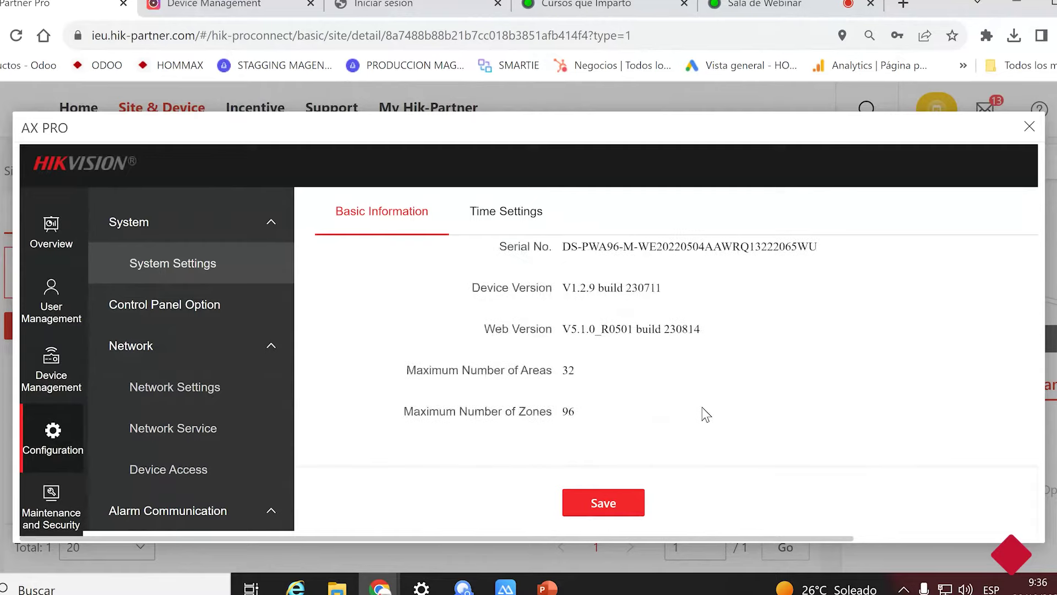
pyautogui.scroll(-1, 703, 408)
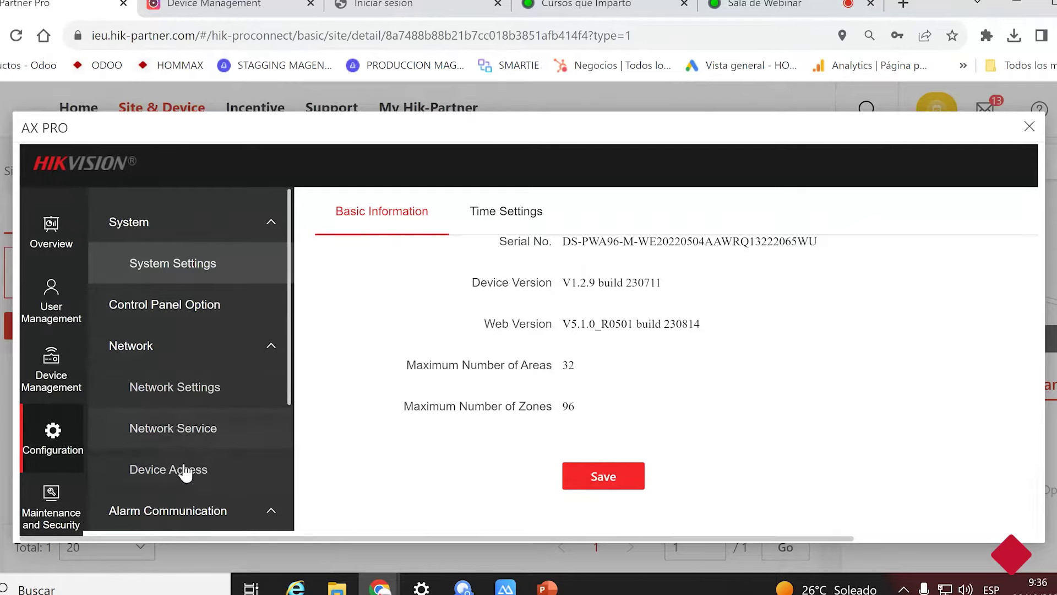
pyautogui.click(50, 508)
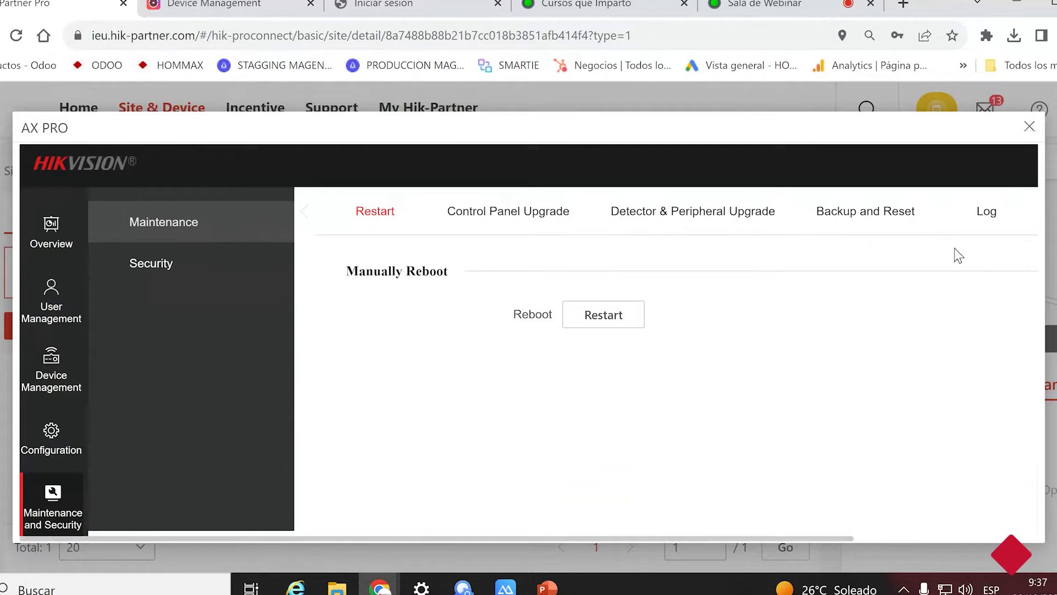
pyautogui.click(1029, 126)
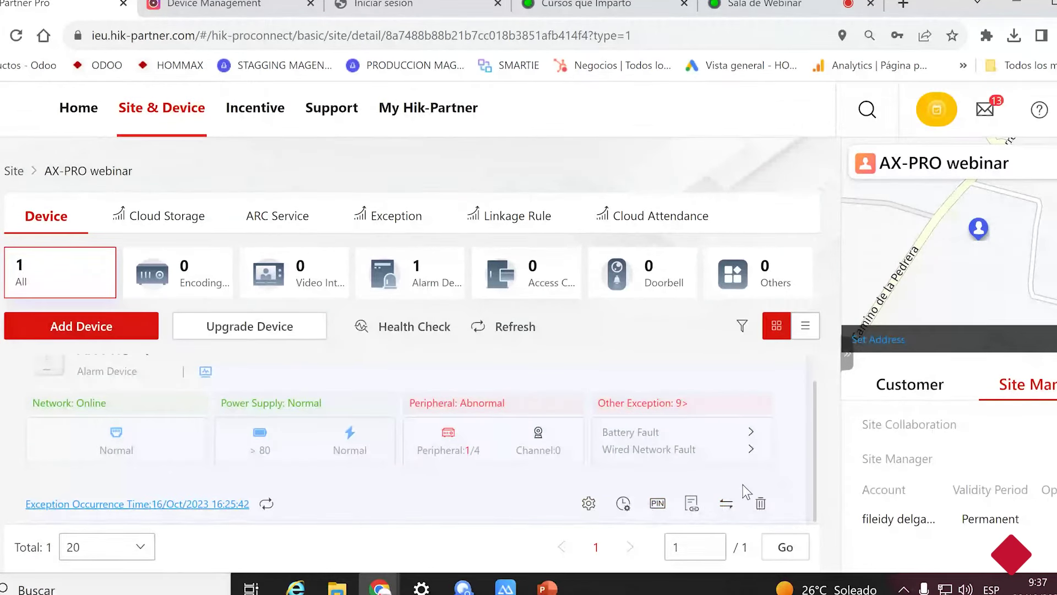
# - Open the AX PRO device details, dismiss Chrome's password bubble, and review its health status
pyautogui.scroll(1, 770, 440)
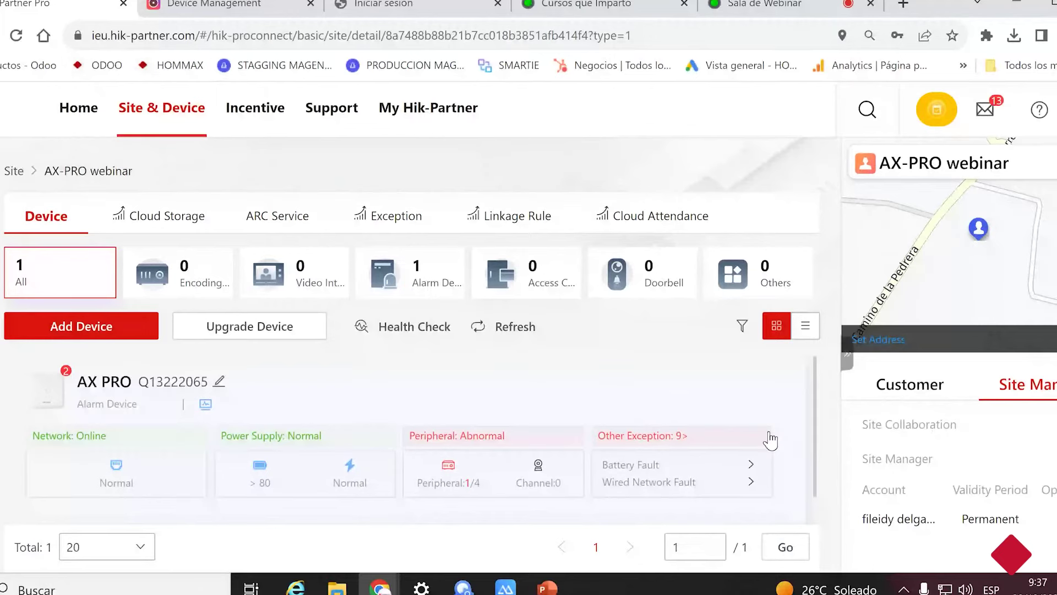
pyautogui.scroll(-1, 770, 441)
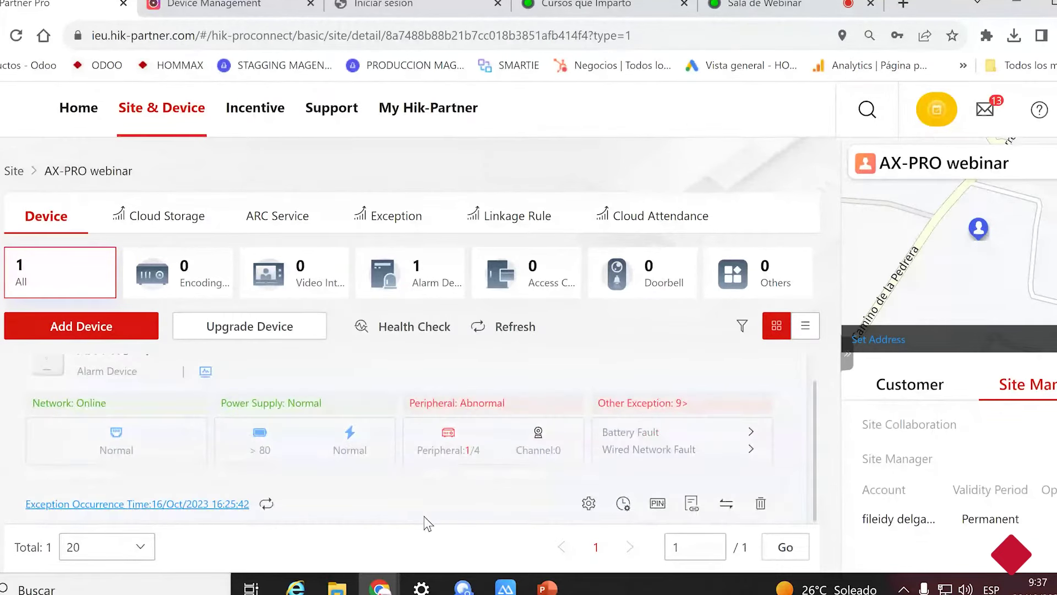
pyautogui.scroll(1, 82, 388)
pyautogui.click(64, 401)
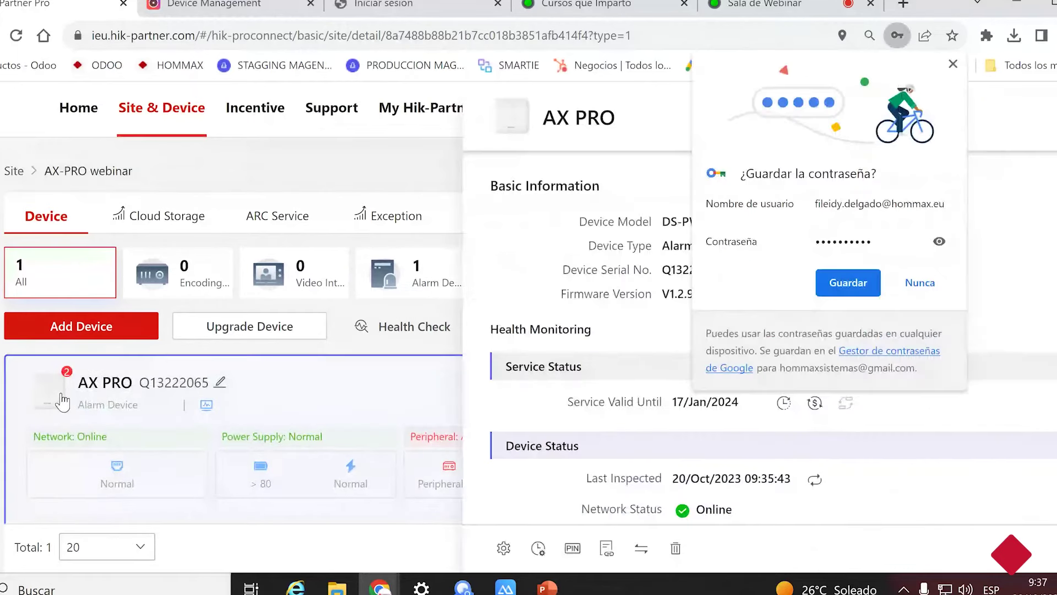
pyautogui.click(952, 65)
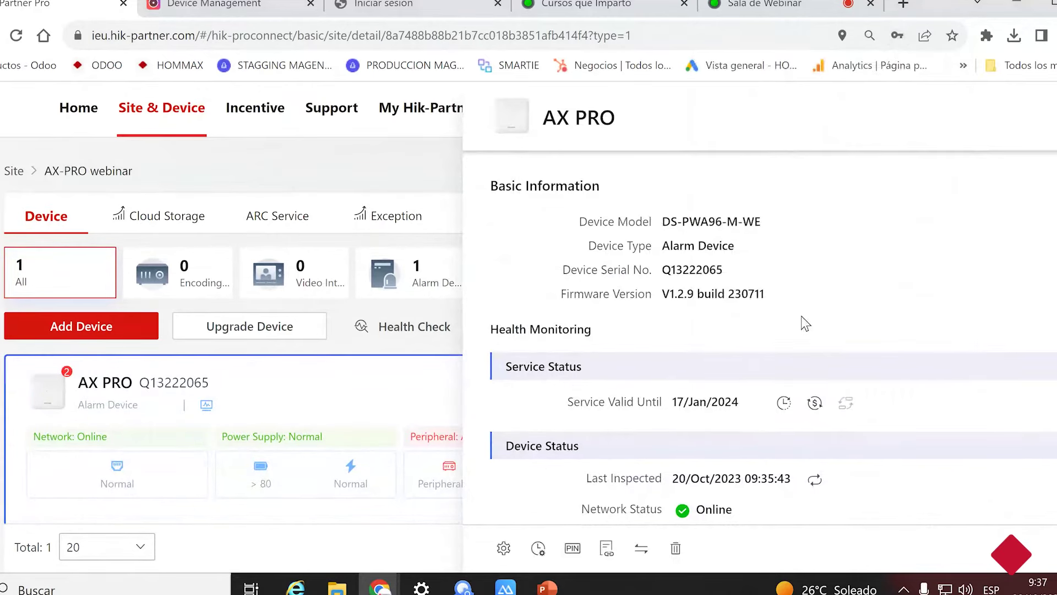
pyautogui.scroll(-4, 770, 414)
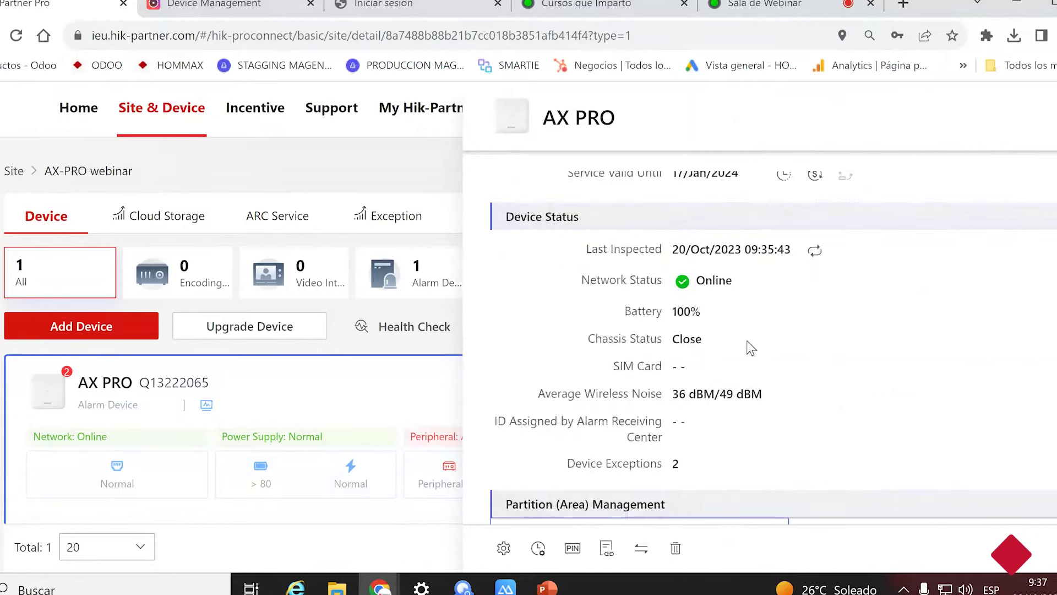
pyautogui.scroll(4, 750, 347)
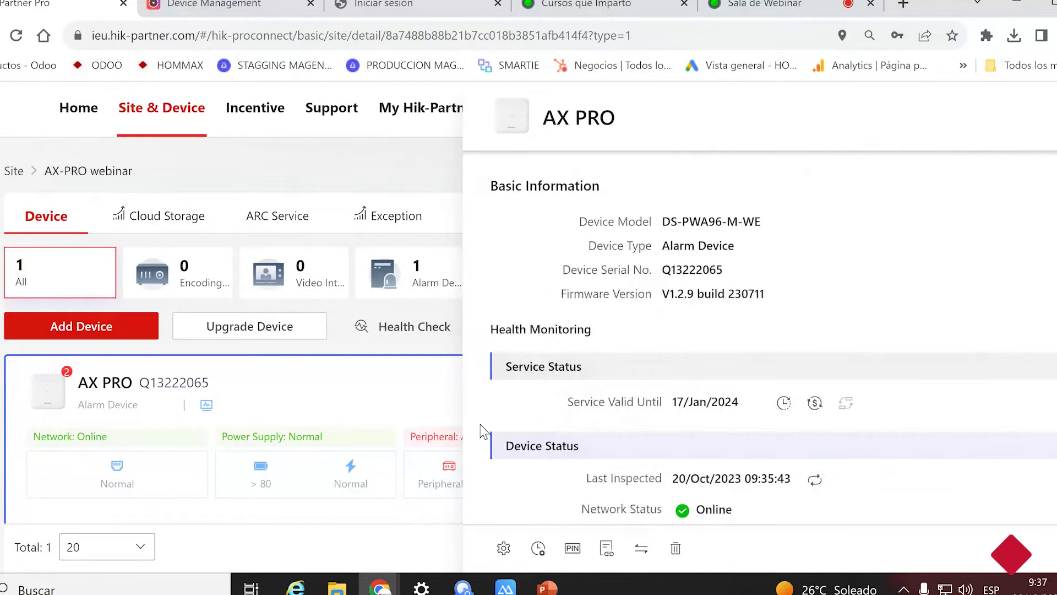
pyautogui.scroll(-4, 716, 419)
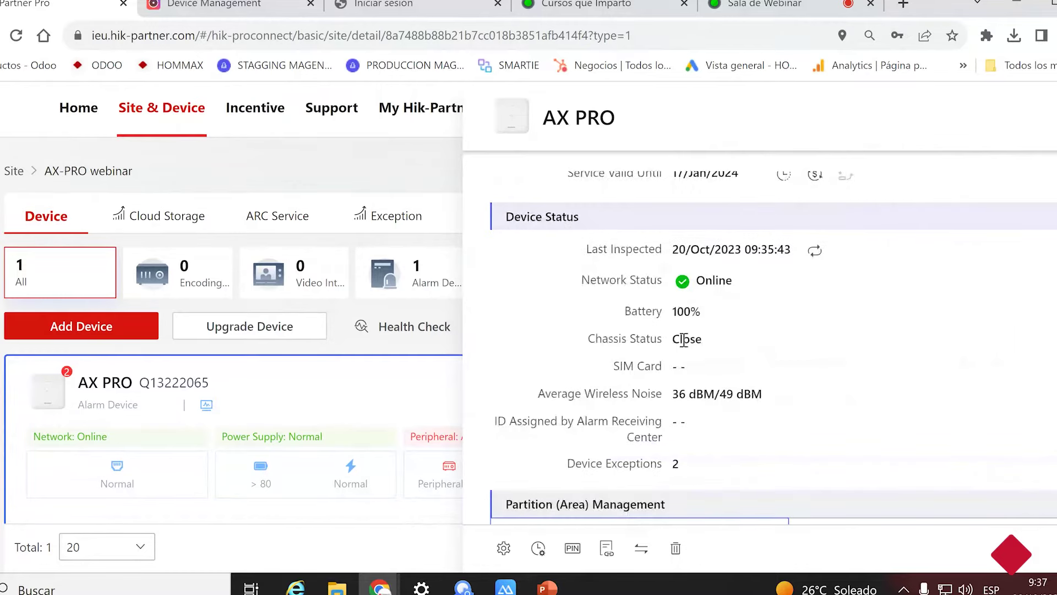
pyautogui.scroll(-3, 764, 376)
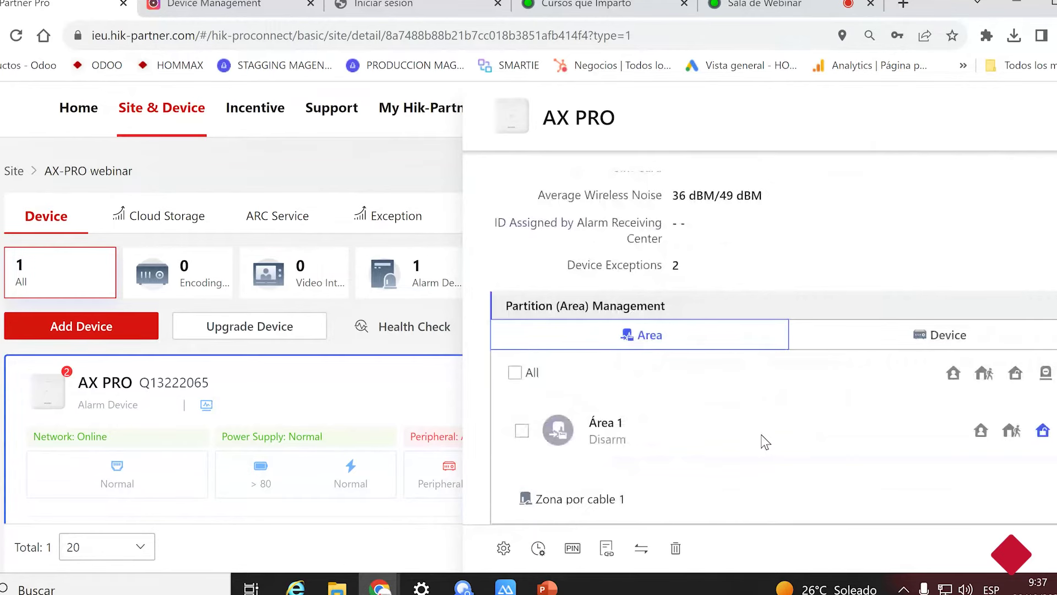
# - Switch the partition view between Area and Device listings, ending on Area
pyautogui.click(634, 352)
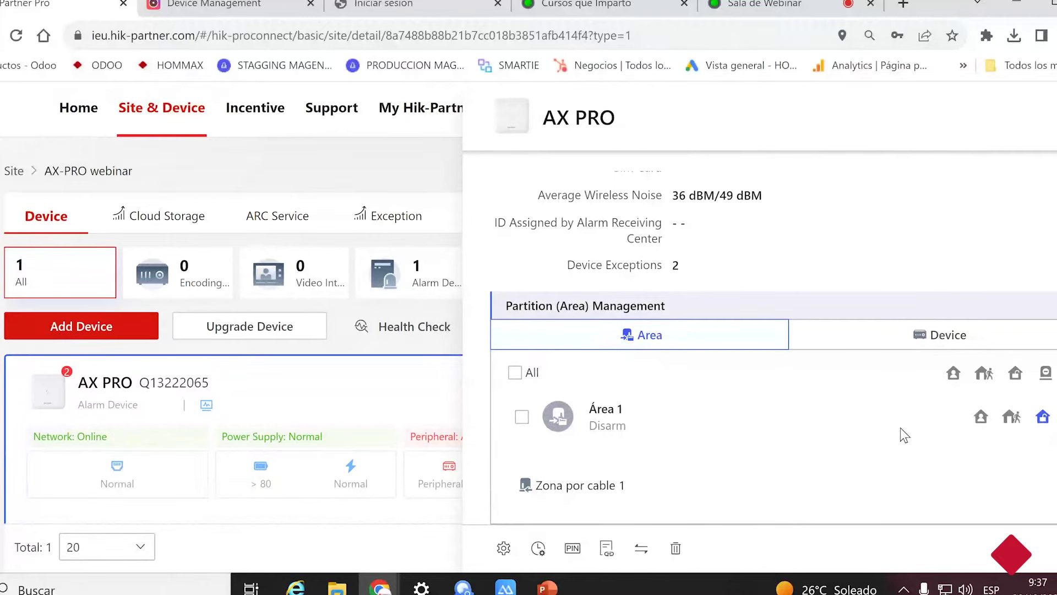
pyautogui.click(906, 342)
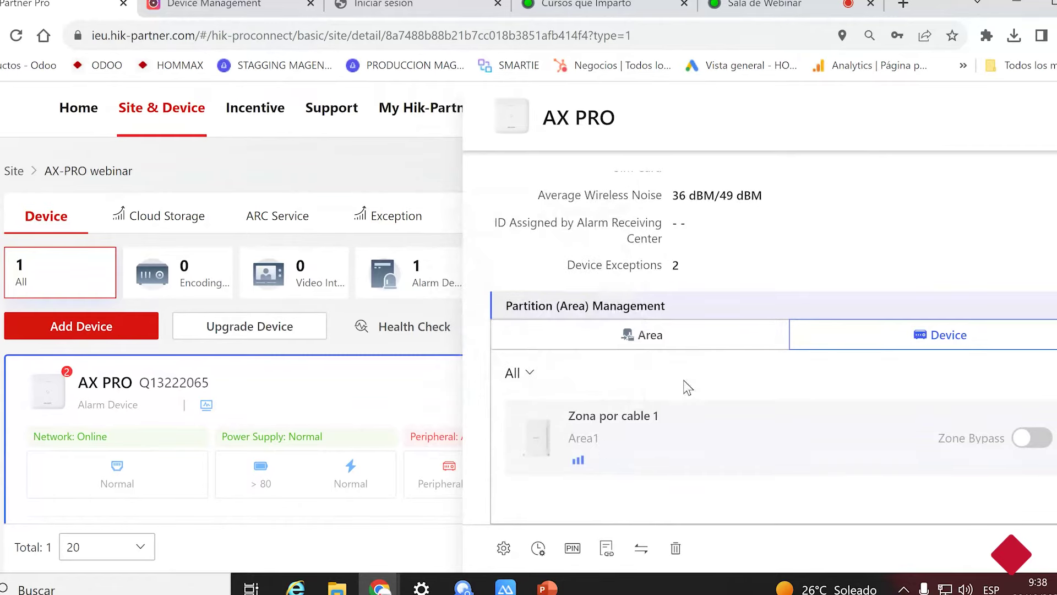
pyautogui.click(658, 347)
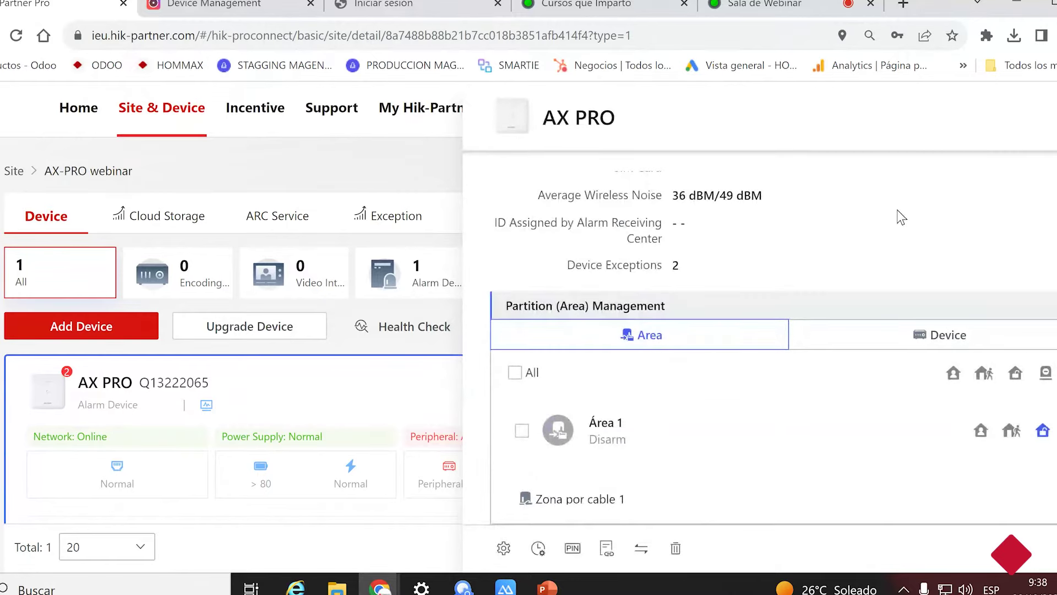
pyautogui.scroll(5, 905, 221)
pyautogui.scroll(-3, 909, 358)
# - Close the AX PRO detail drawer and minimize Chrome to show the desktop
pyautogui.press('Escape')
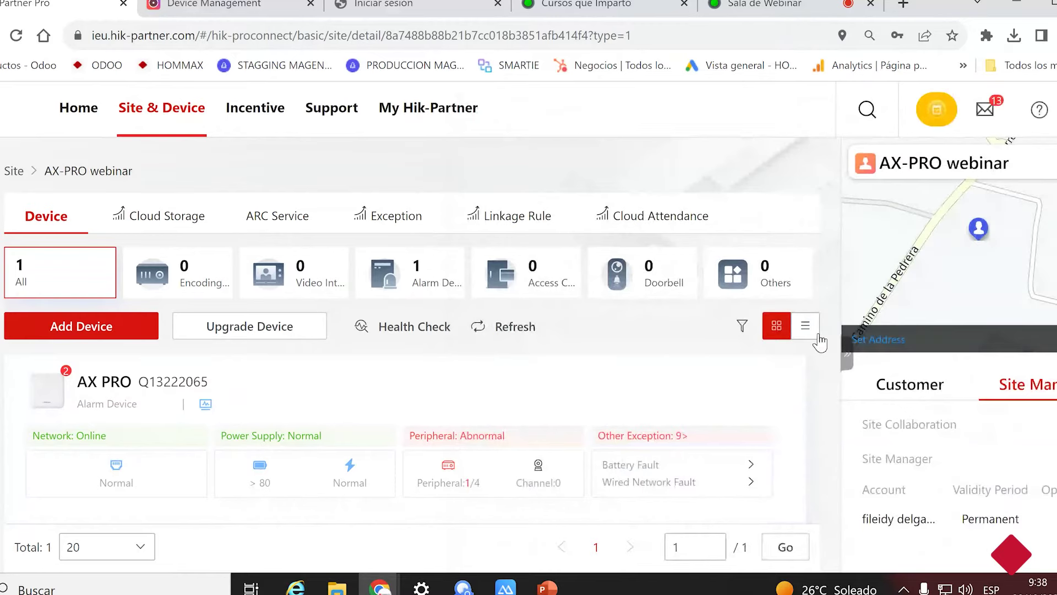
pyautogui.scroll(-1, 506, 502)
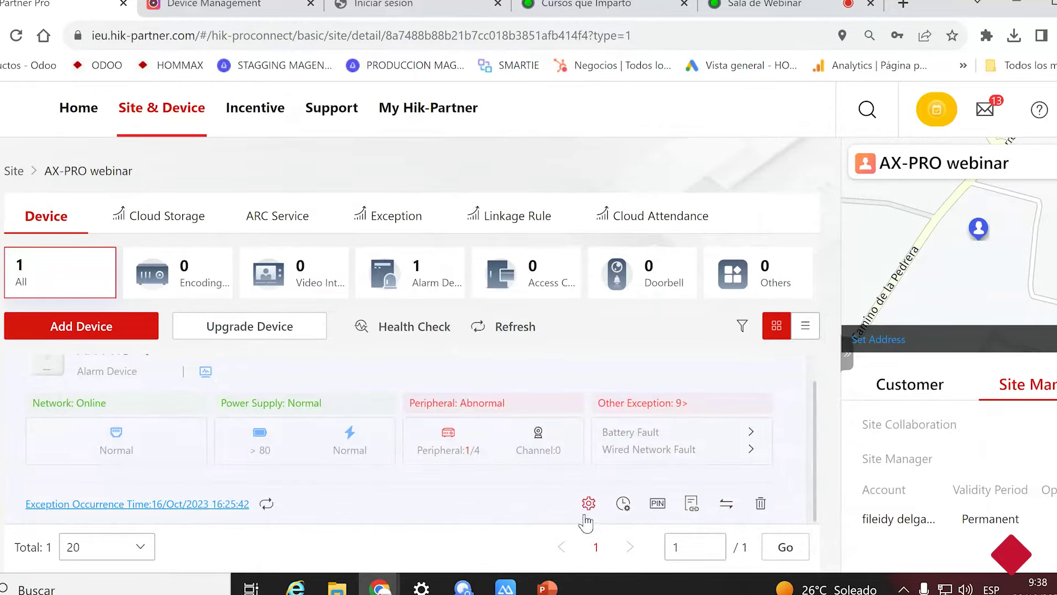
pyautogui.click(1027, 4)
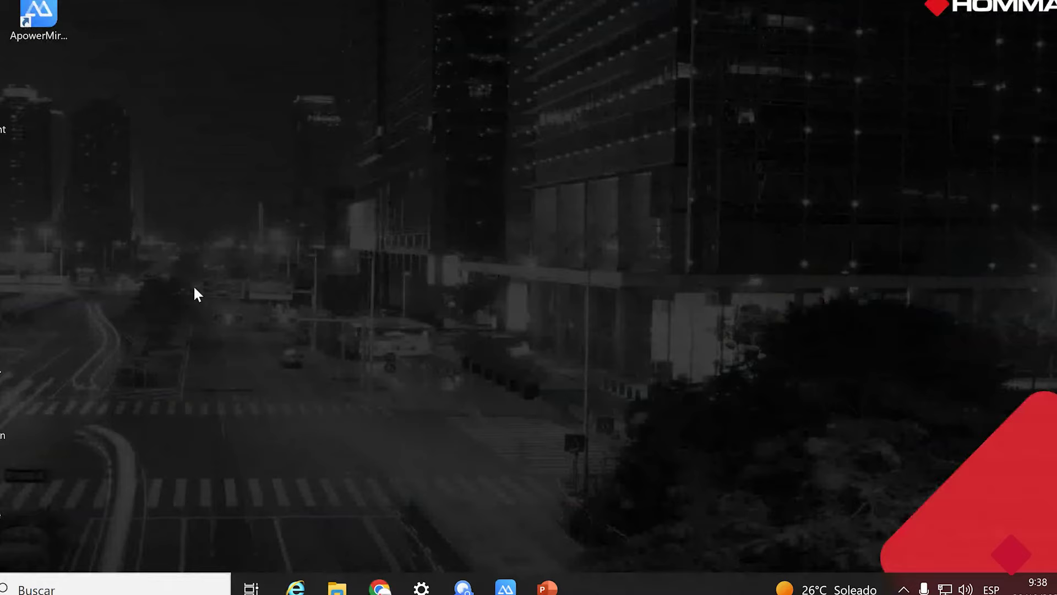
# - Switch to the webinar Ax-Pro folder and open AX-PRO webinar 1.2.pptx in PowerPoint
pyautogui.moveTo(382, 590)
pyautogui.hotkey('alt', 'Tab')
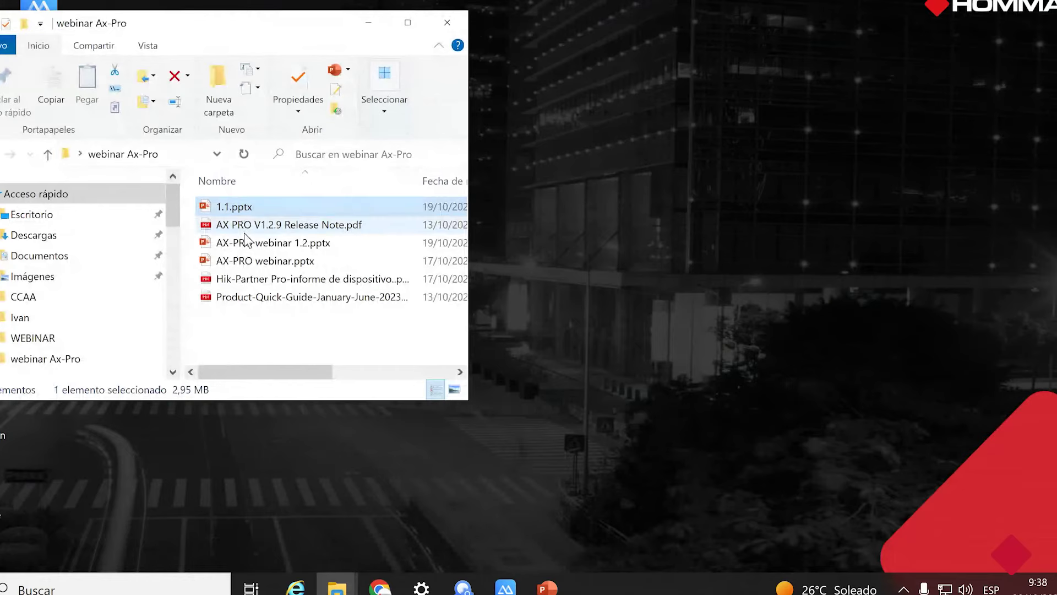
pyautogui.doubleClick(251, 243)
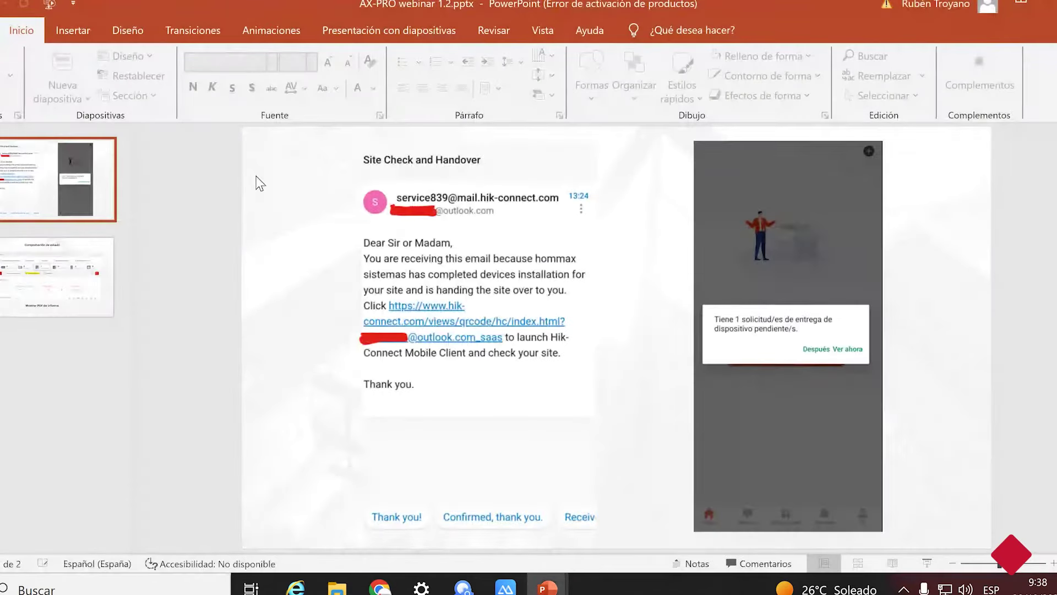
# - Run the AX-PRO webinar slide show from the first slide to the last, then end it
pyautogui.click(49, 5)
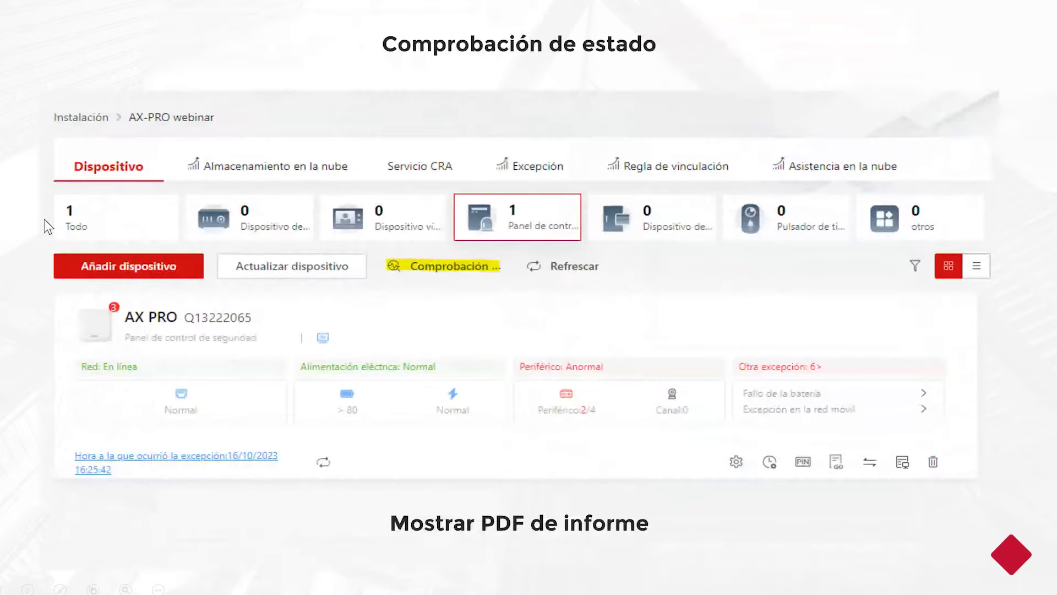
pyautogui.click(21, 57)
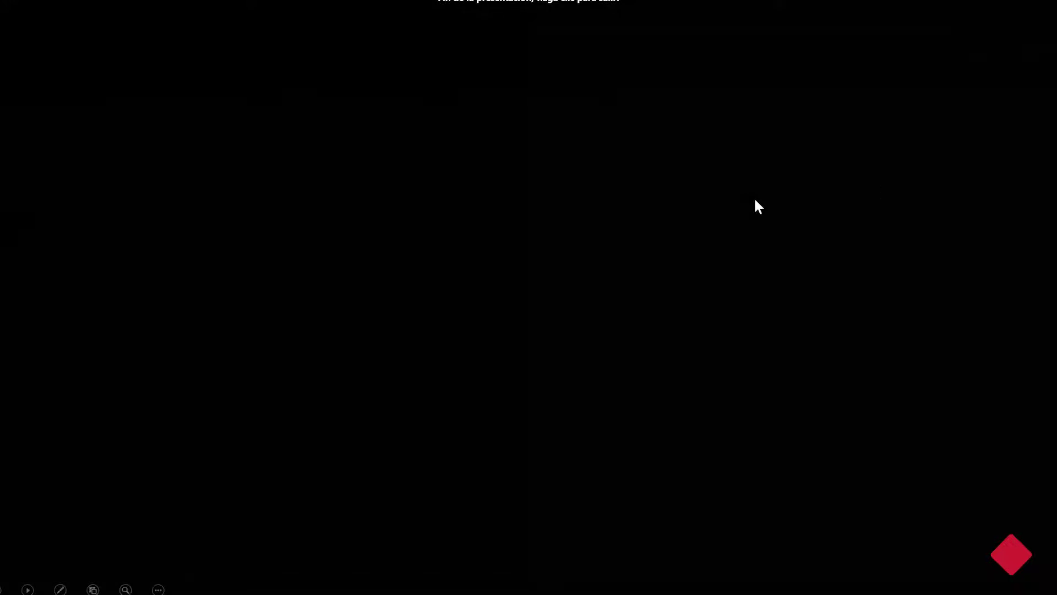
pyautogui.rightClick(792, 246)
pyautogui.click(864, 511)
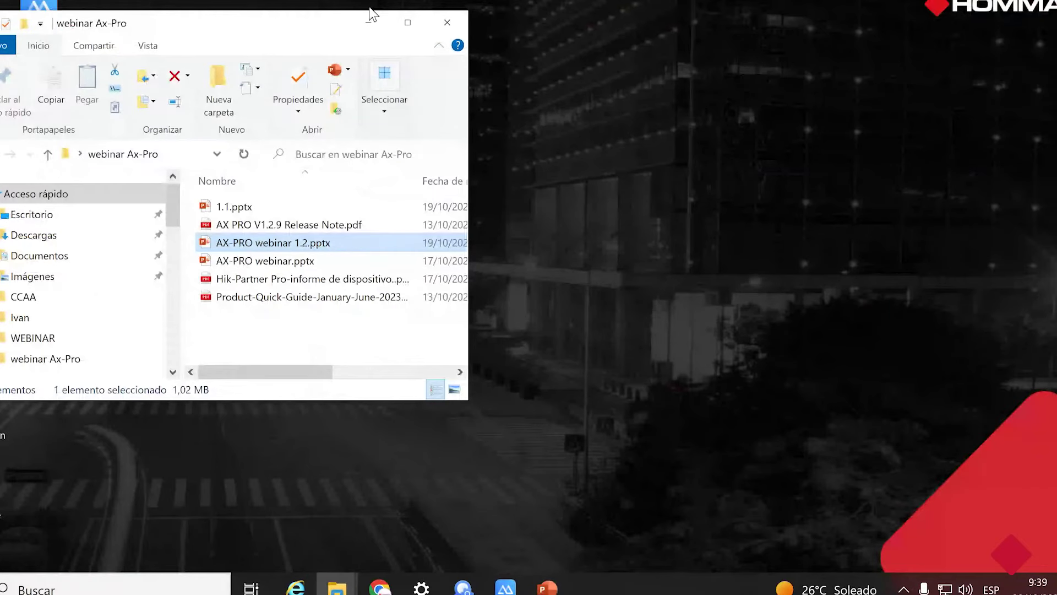
# - Minimize the folder window and return to the Hik-Partner site, scrolled to the top
pyautogui.click(368, 21)
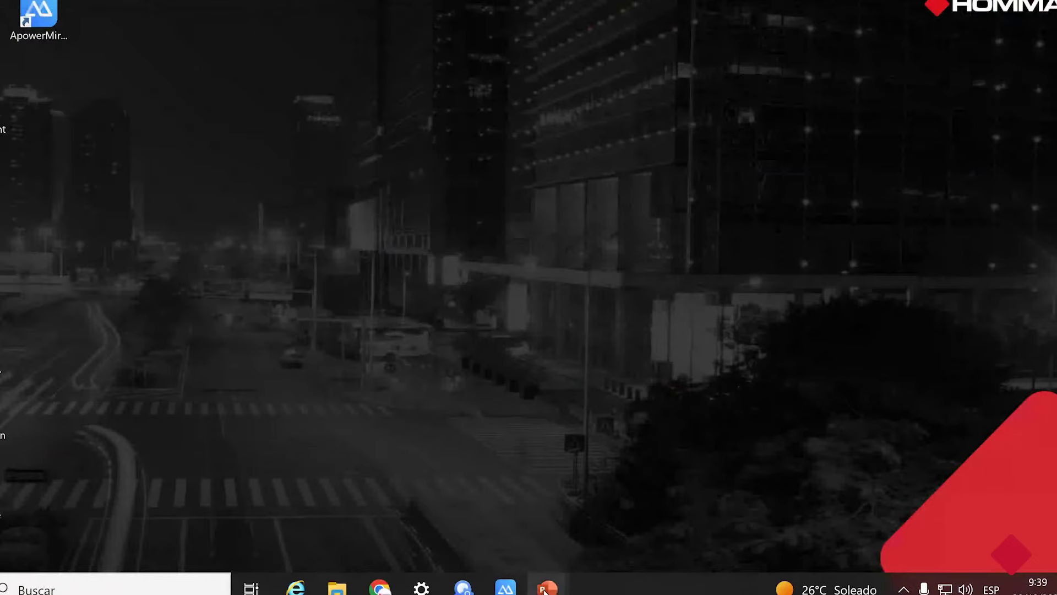
pyautogui.click(379, 588)
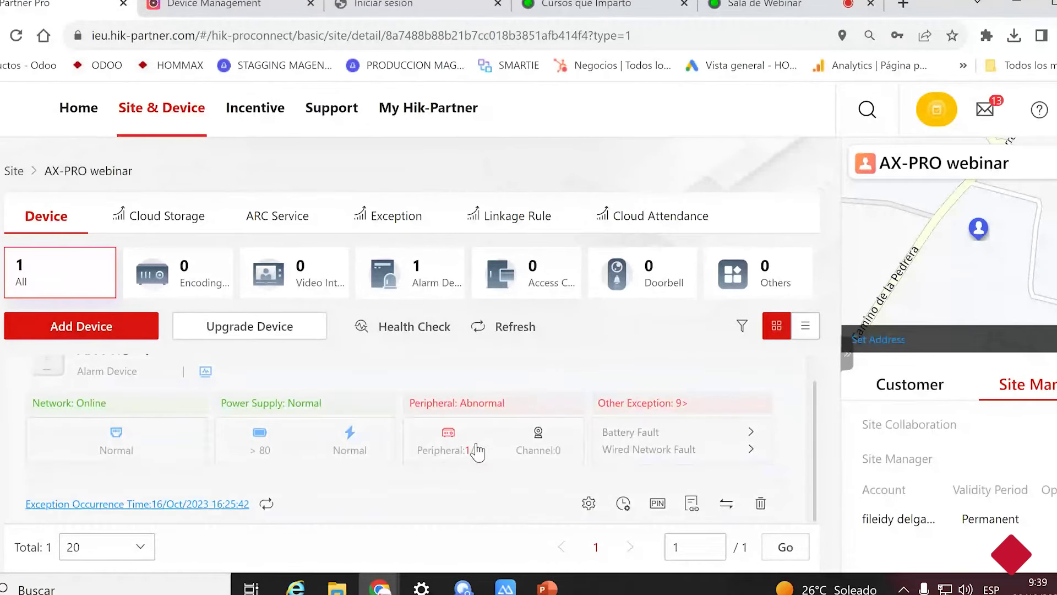
pyautogui.scroll(1, 477, 452)
pyautogui.scroll(1, 445, 487)
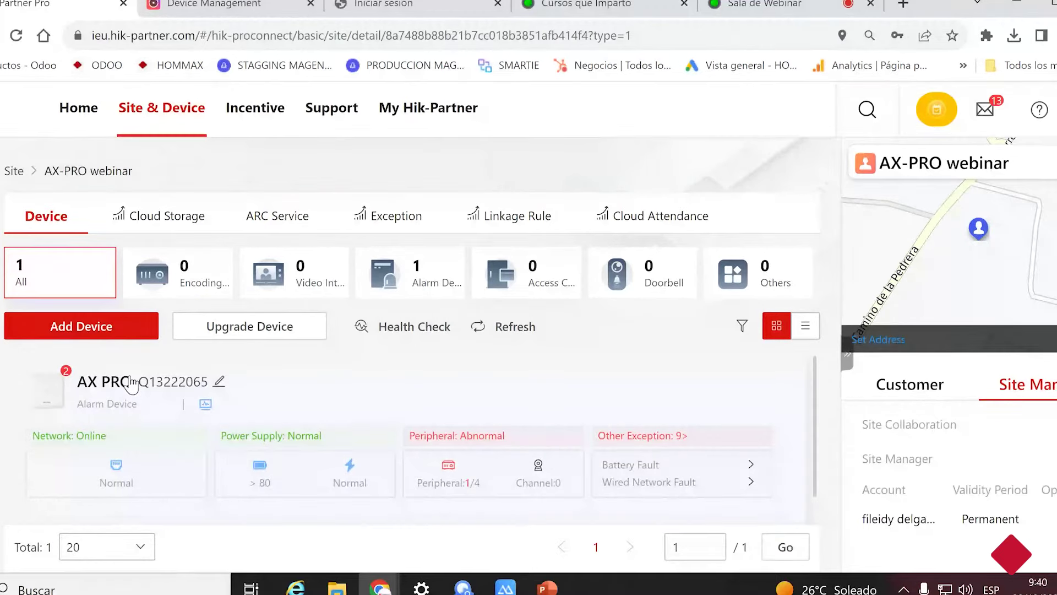
# - View the AX PRO panel's device details, then show the site's customer list with its approved customer
pyautogui.click(63, 402)
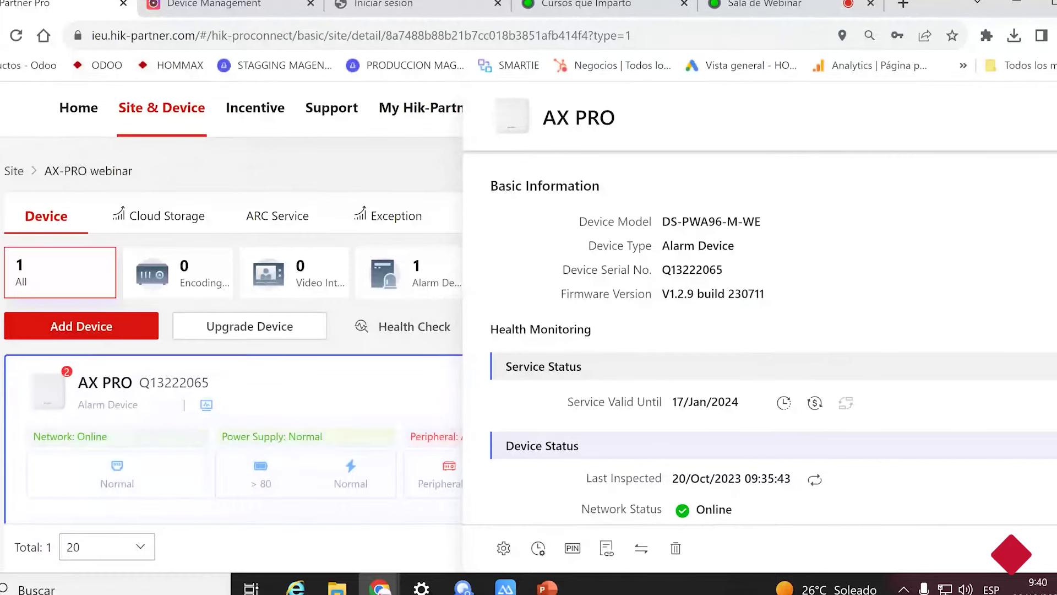
pyautogui.press('Escape')
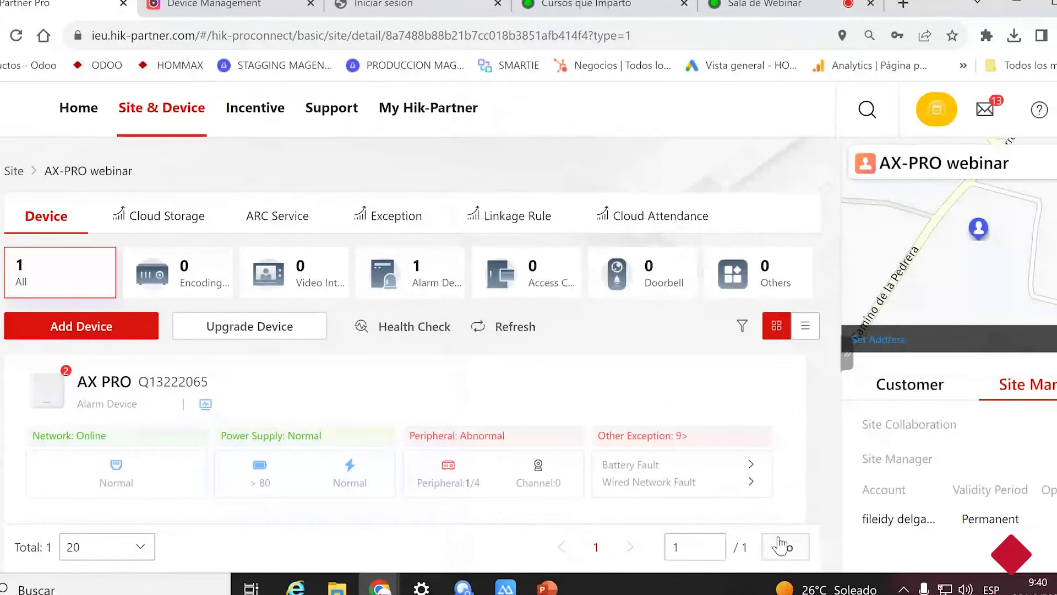
pyautogui.scroll(-1, 747, 506)
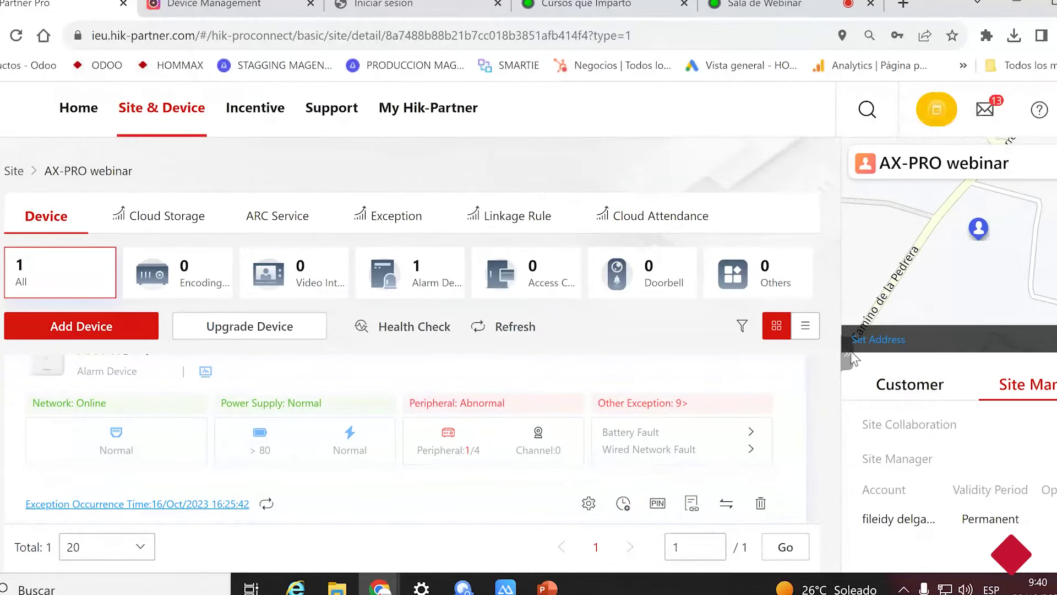
pyautogui.click(921, 397)
pyautogui.scroll(-1, 950, 528)
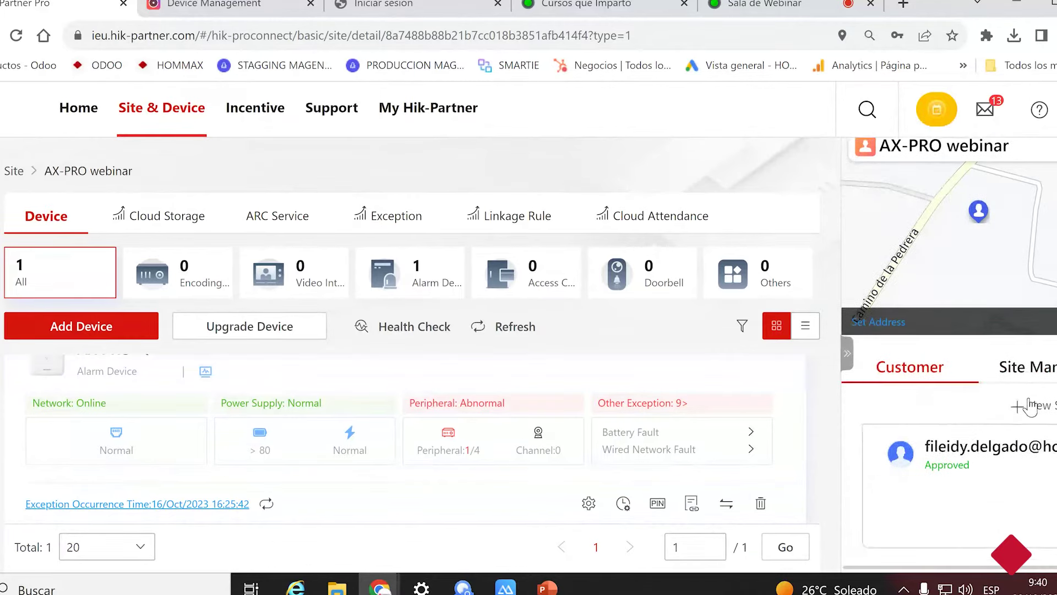
pyautogui.click(1028, 408)
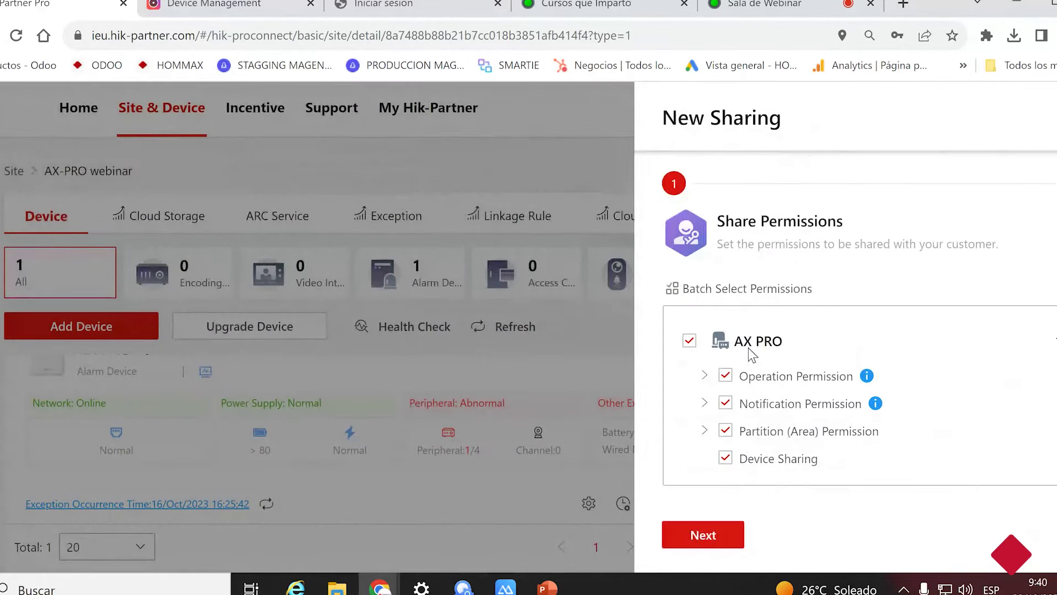
pyautogui.click(726, 541)
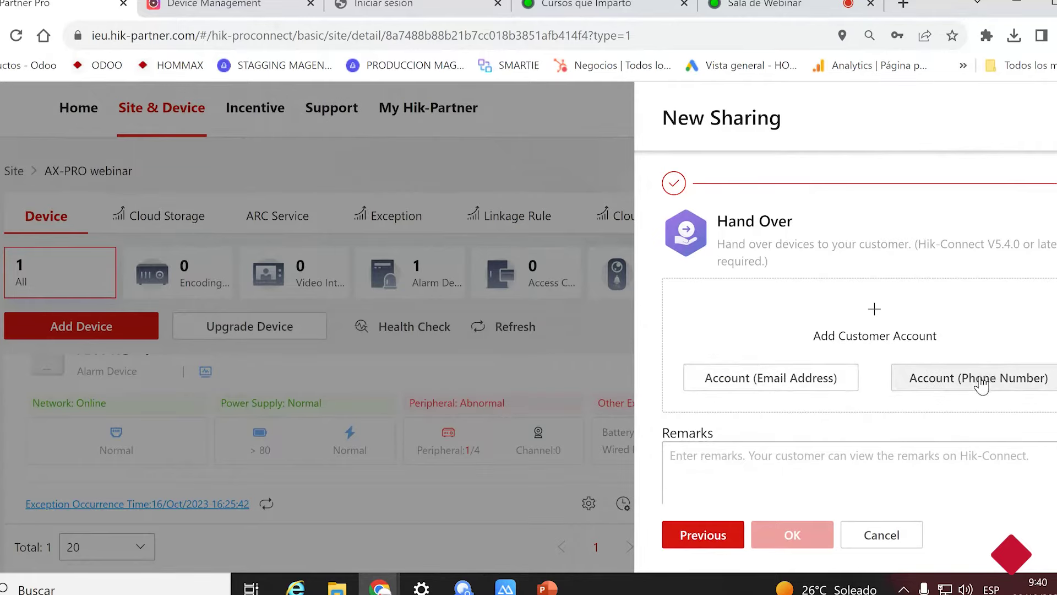
pyautogui.click(801, 382)
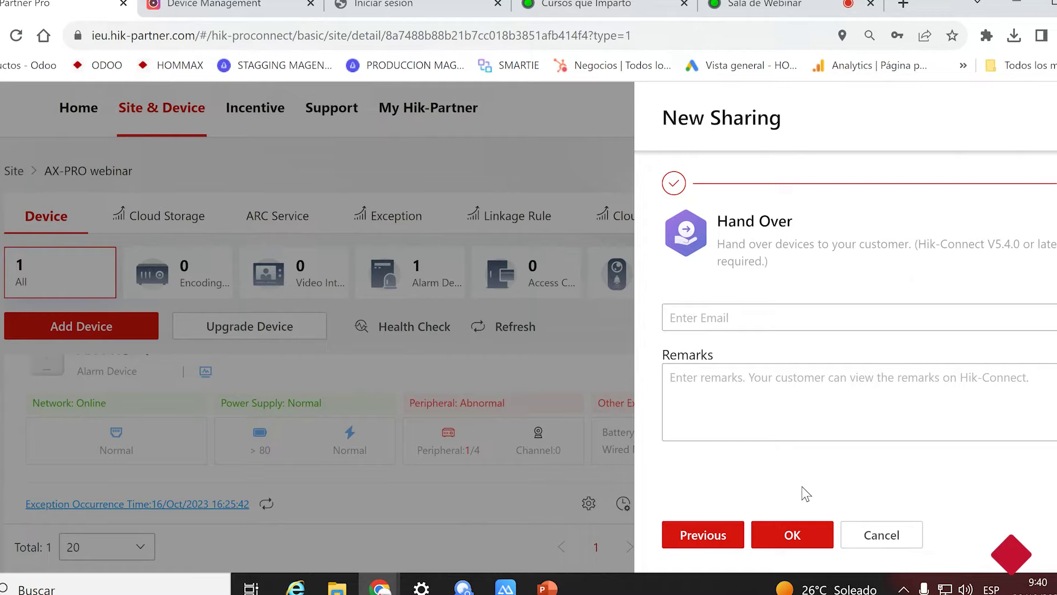
pyautogui.click(804, 547)
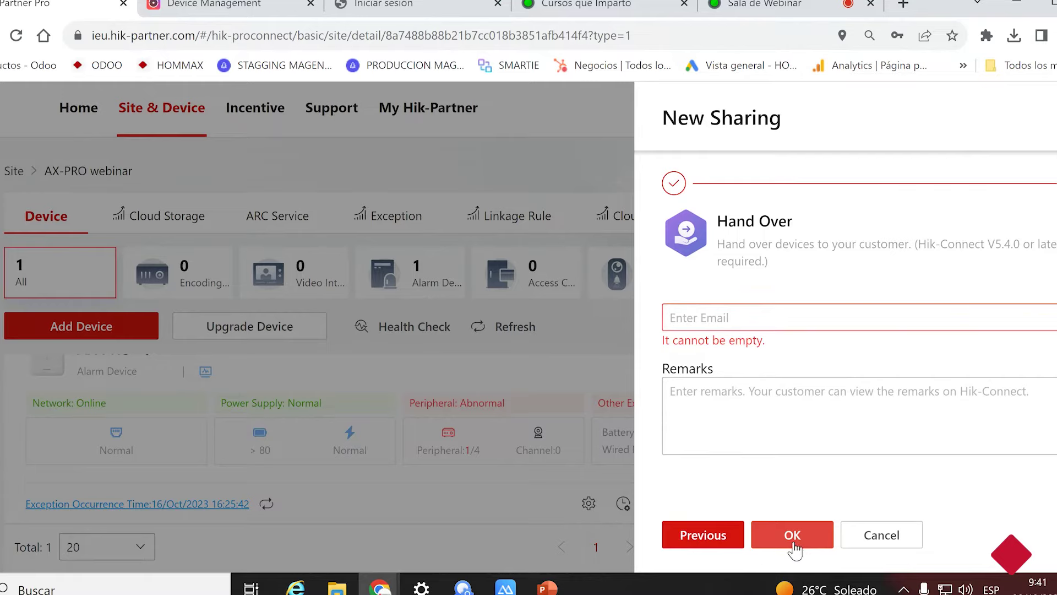
pyautogui.click(907, 531)
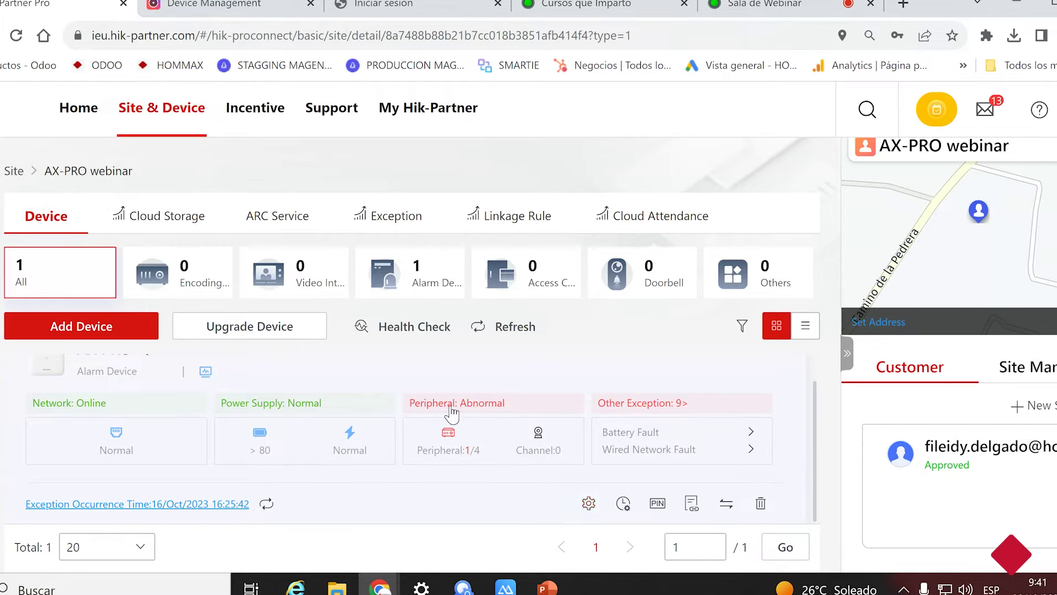
# - Start a Health Check of the AX-PRO webinar site, then minimize the browser
pyautogui.click(393, 330)
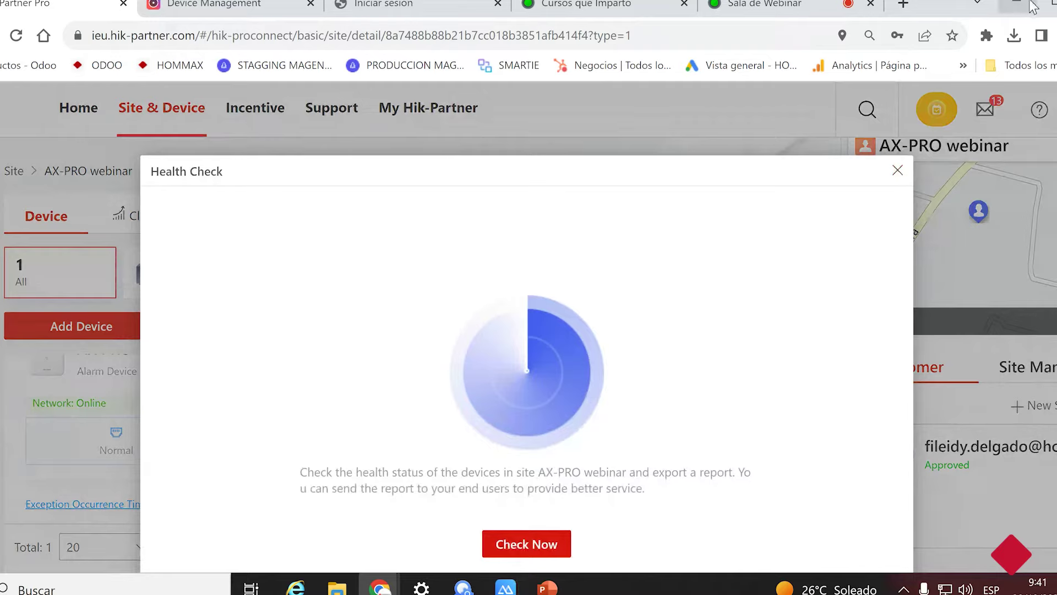
pyautogui.click(379, 587)
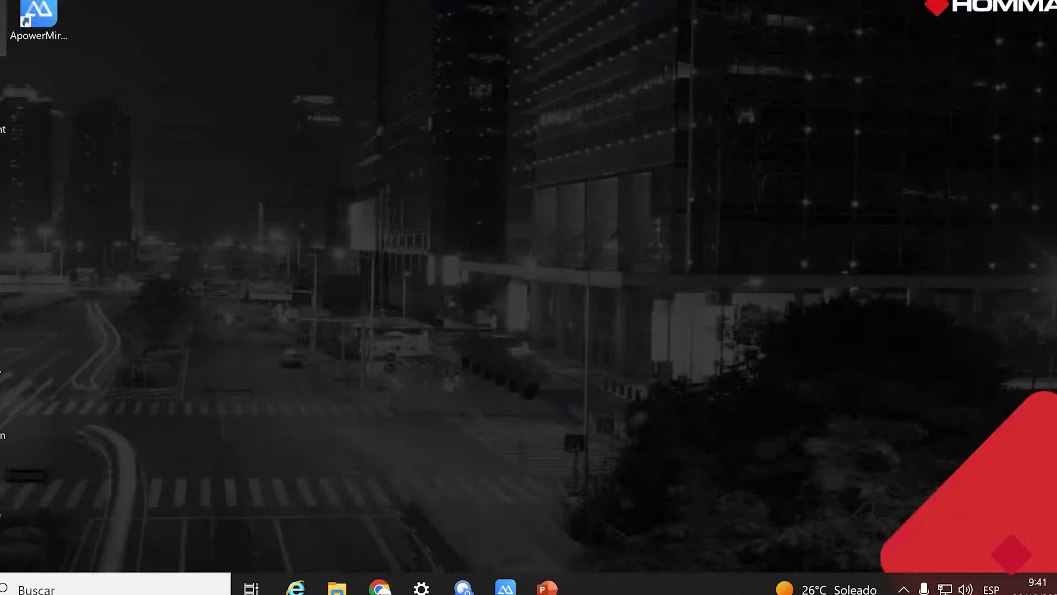
# - Minimize the AX-PRO webinar 1.2 presentation and open the Hik-Partner Pro device report PDF
pyautogui.moveTo(553, 588)
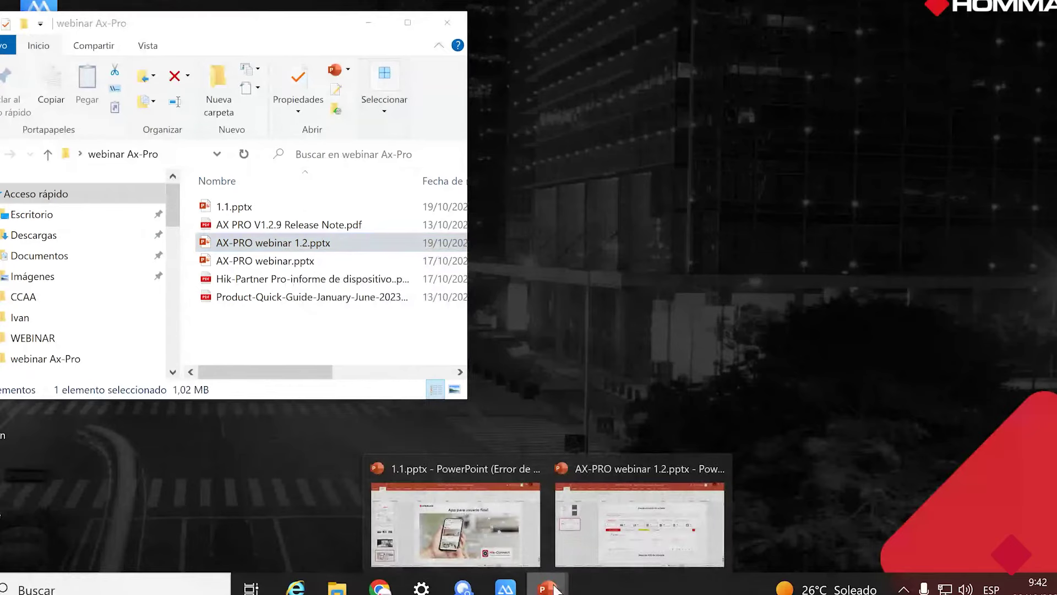
pyautogui.hotkey('alt', 'Tab')
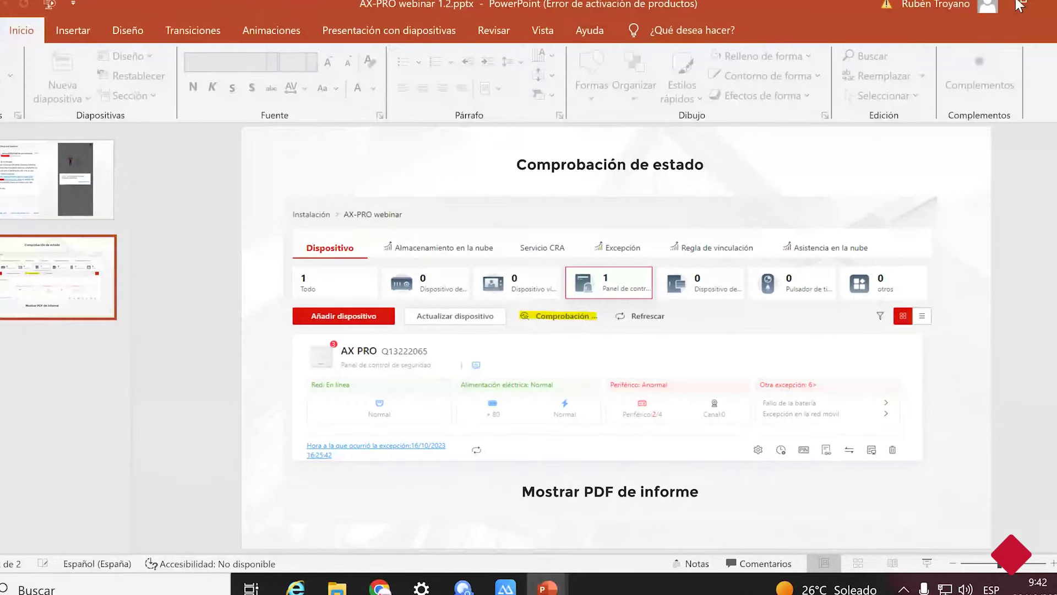
pyautogui.click(1040, 4)
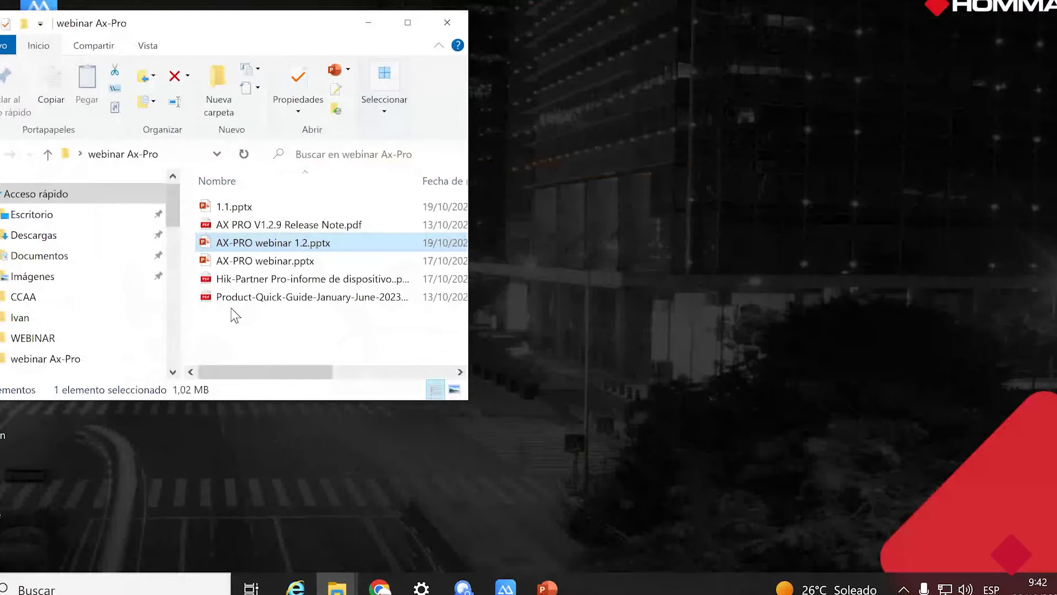
pyautogui.click(237, 279)
pyautogui.press('F2')
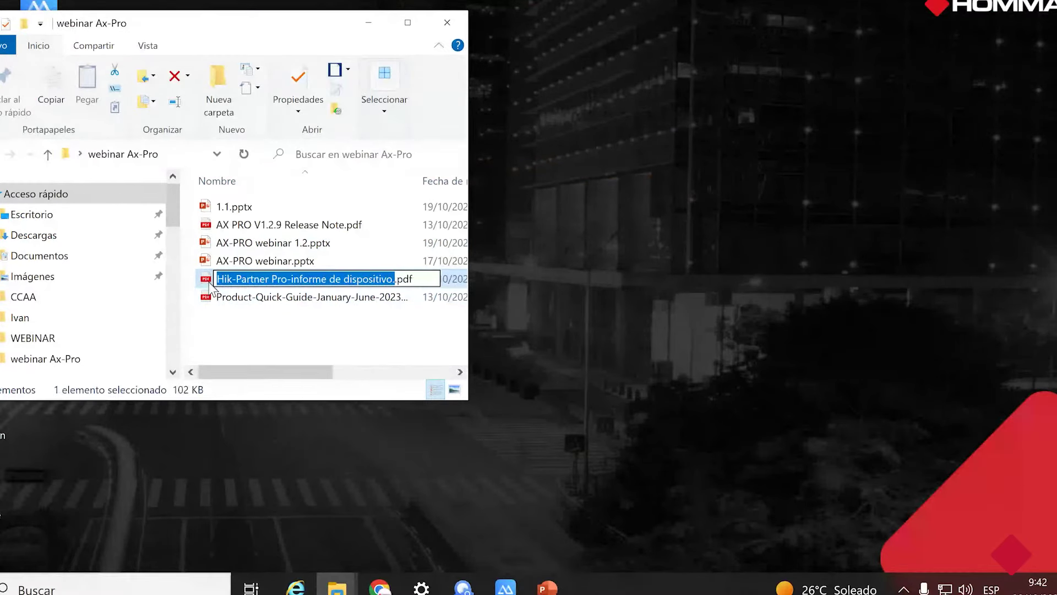
pyautogui.doubleClick(208, 282)
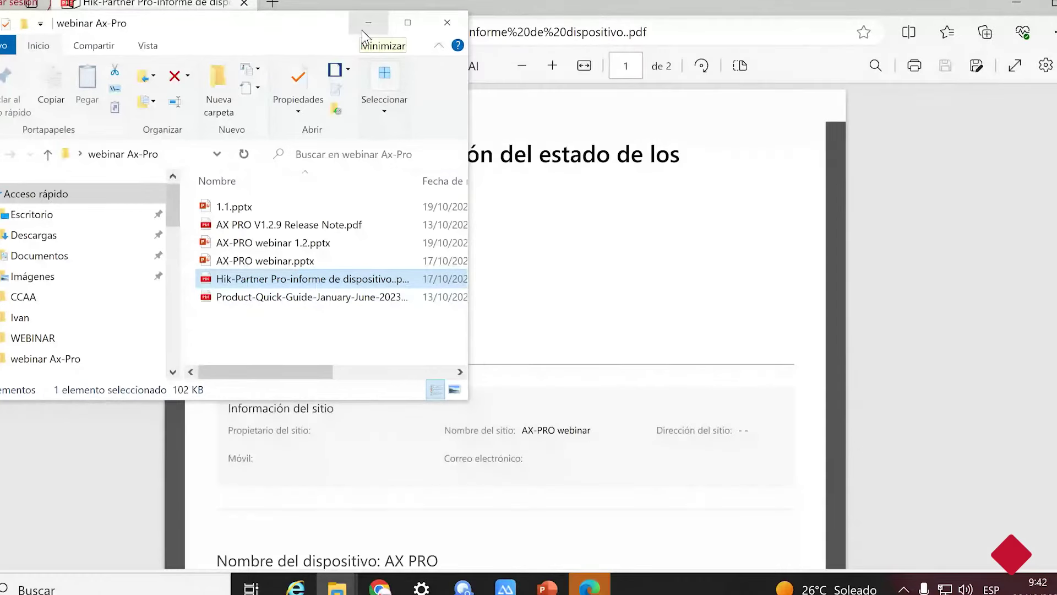
# - Minimize the folder window and scroll through the AX PRO device status check report
pyautogui.click(368, 23)
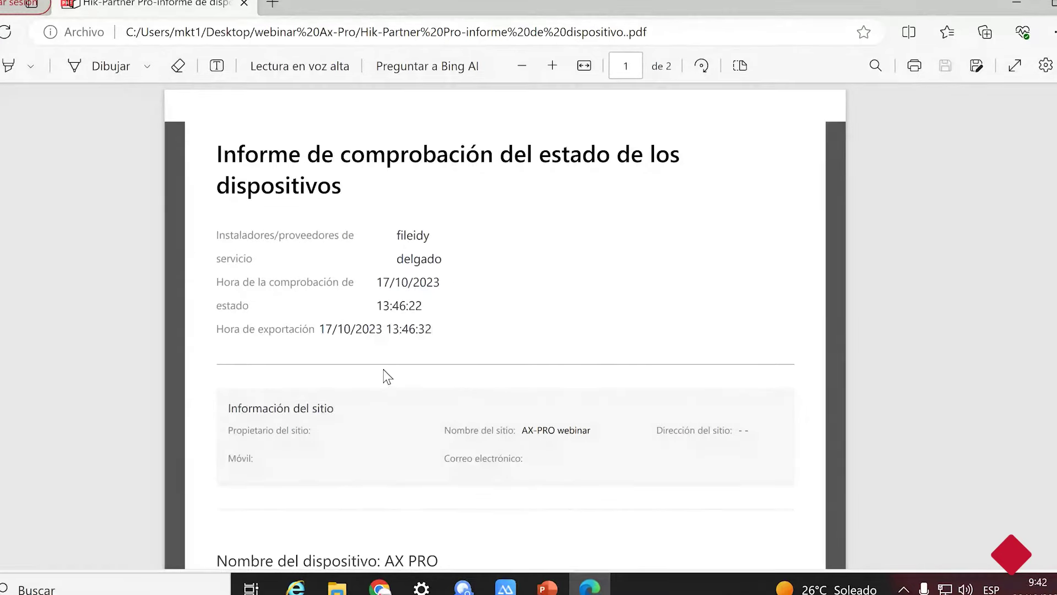
pyautogui.scroll(-10, 383, 369)
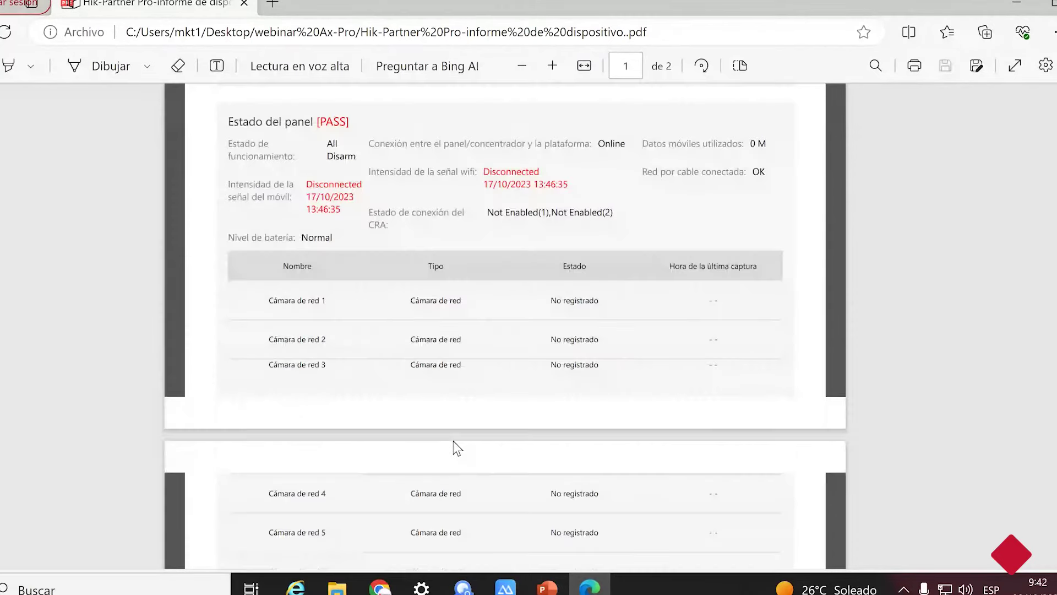
pyautogui.scroll(4, 460, 402)
pyautogui.scroll(-1, 610, 369)
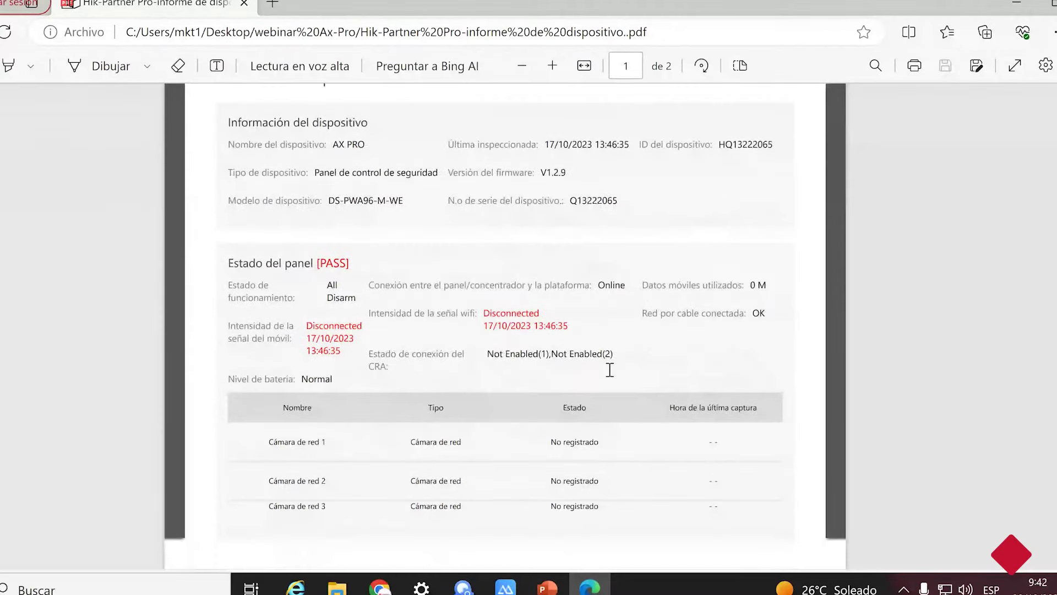
pyautogui.scroll(-12, 489, 430)
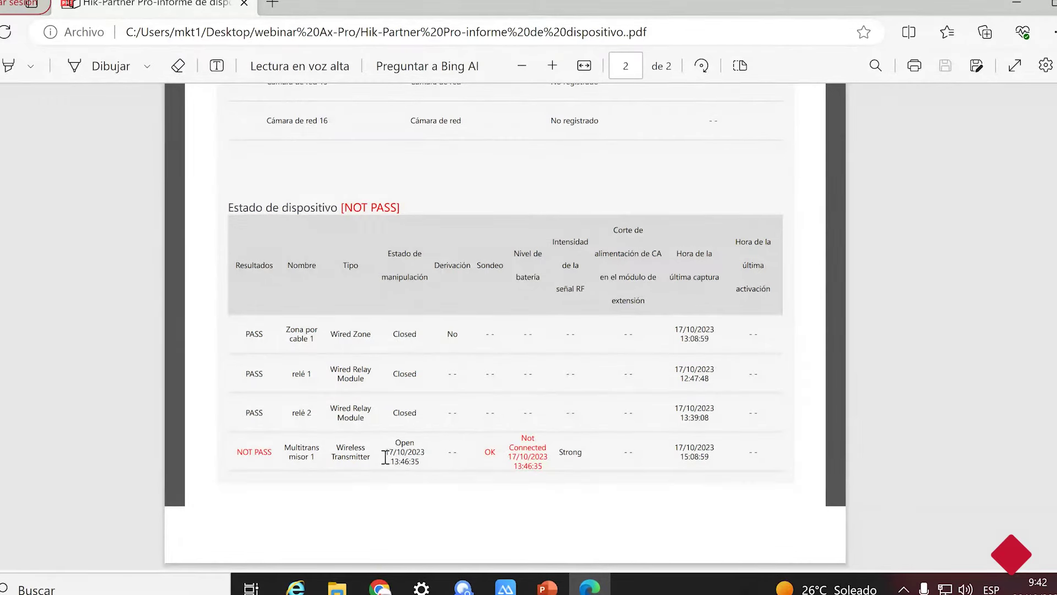
# - Highlight the word Open in the NOT PASS row, review both pages, and return to the top
pyautogui.moveTo(391, 459); pyautogui.dragTo(420, 461)
pyautogui.scroll(15, 513, 432)
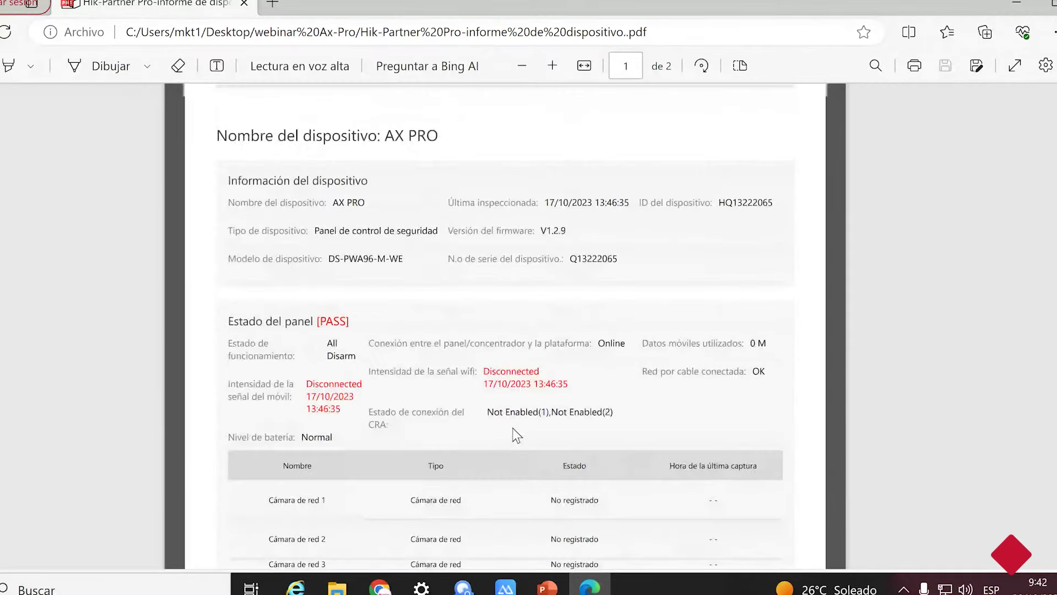
pyautogui.scroll(-3, 515, 430)
pyautogui.scroll(2, 513, 428)
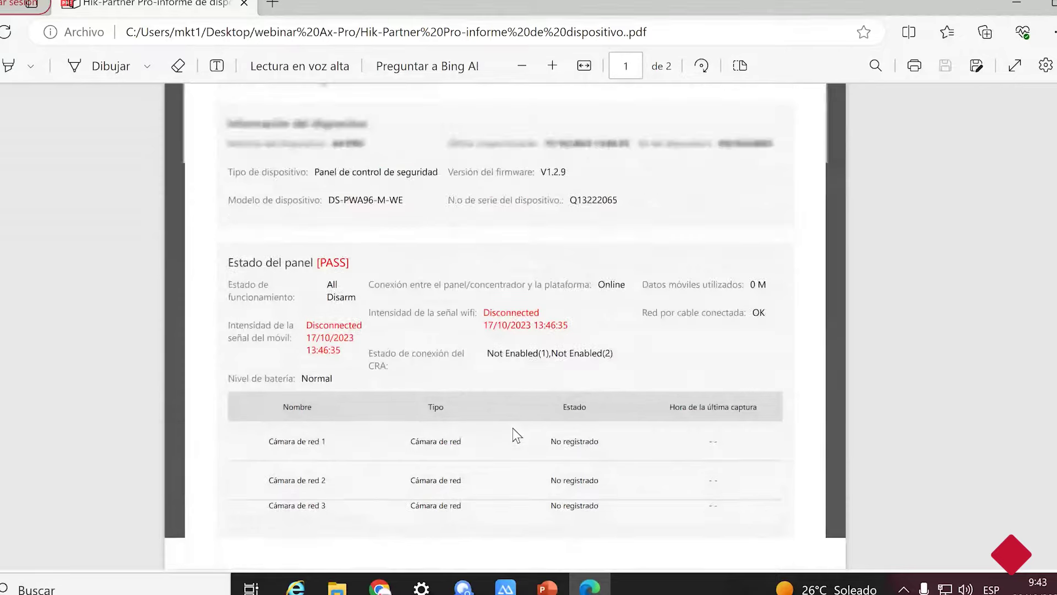
pyautogui.scroll(-2, 513, 428)
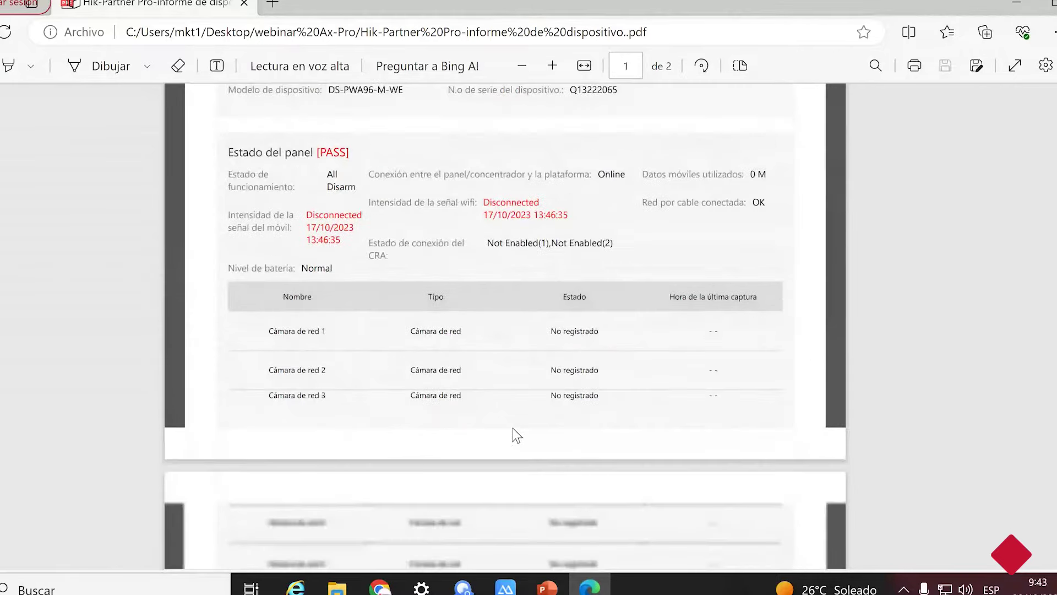
pyautogui.scroll(-3, 517, 435)
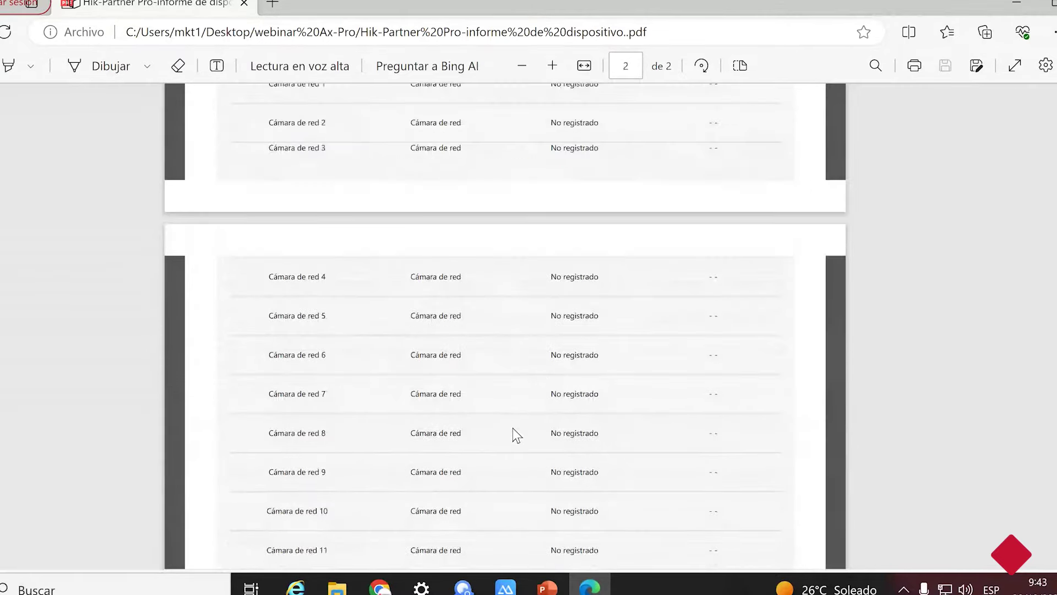
pyautogui.scroll(-3, 514, 430)
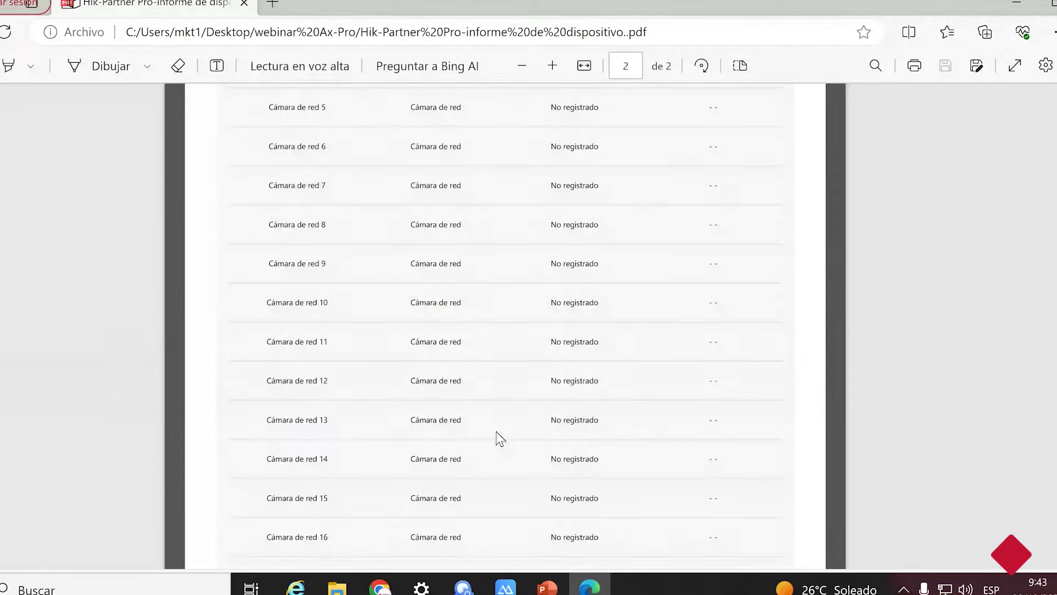
pyautogui.scroll(2, 421, 474)
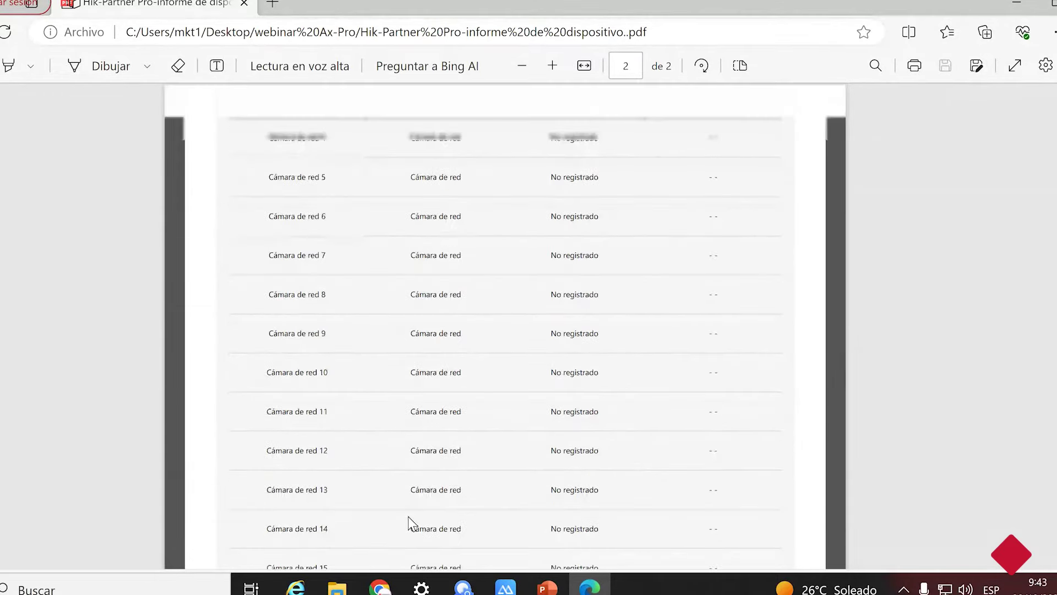
pyautogui.scroll(15, 408, 516)
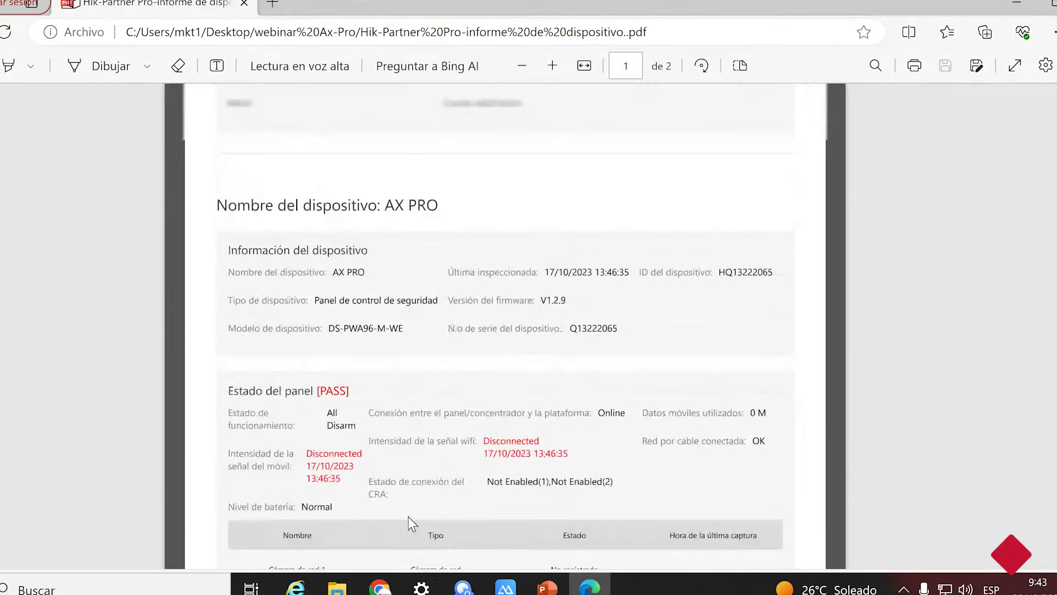
pyautogui.scroll(10, 408, 516)
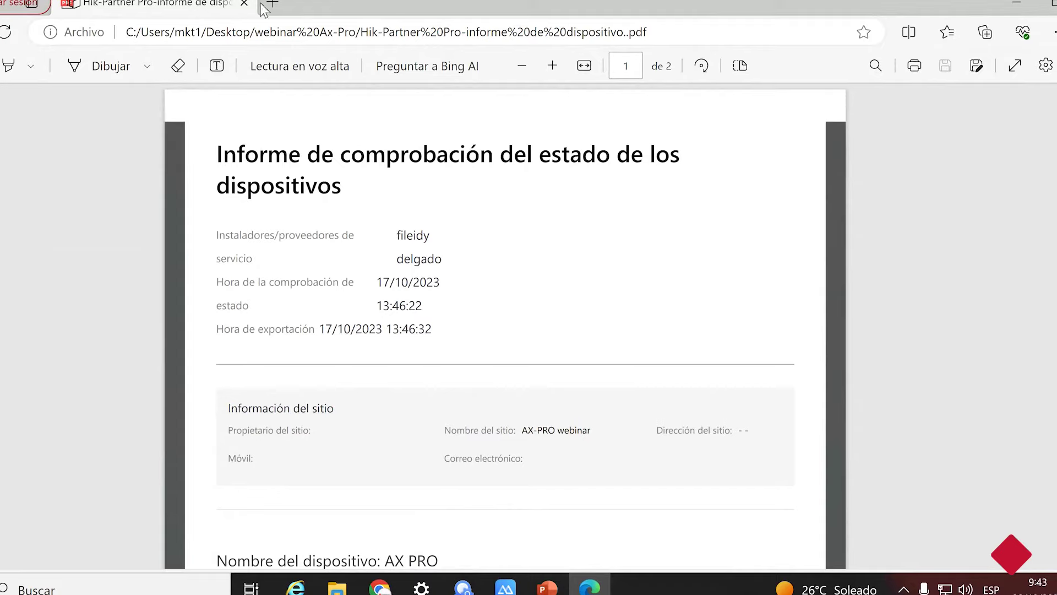
# - Return to Hik-Partner Pro, close the Health Check window, and scroll up to the AX PRO Q13222065 card
pyautogui.click(1016, 4)
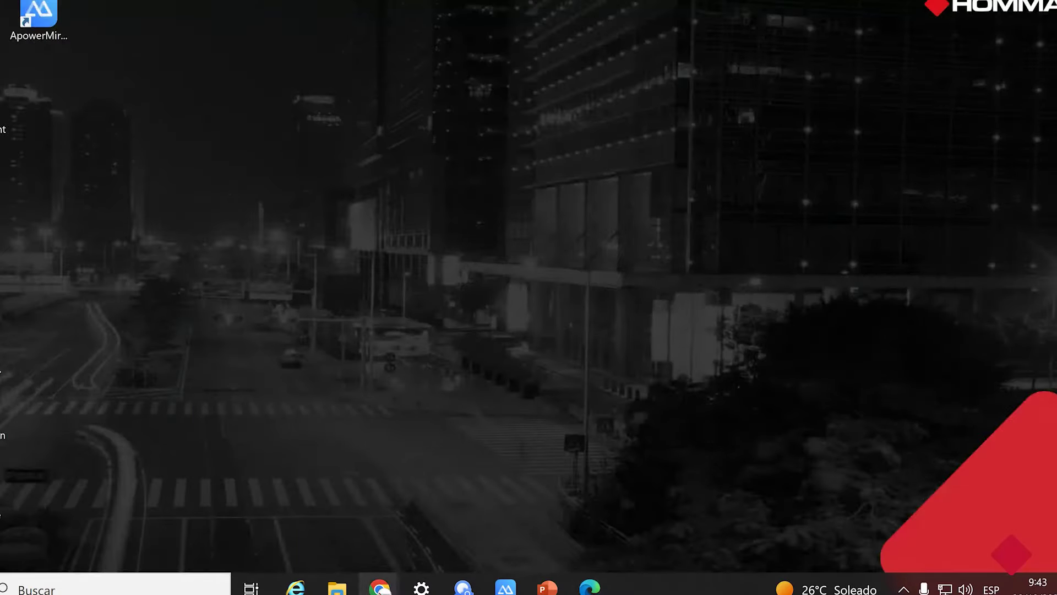
pyautogui.moveTo(379, 591)
pyautogui.click(342, 499)
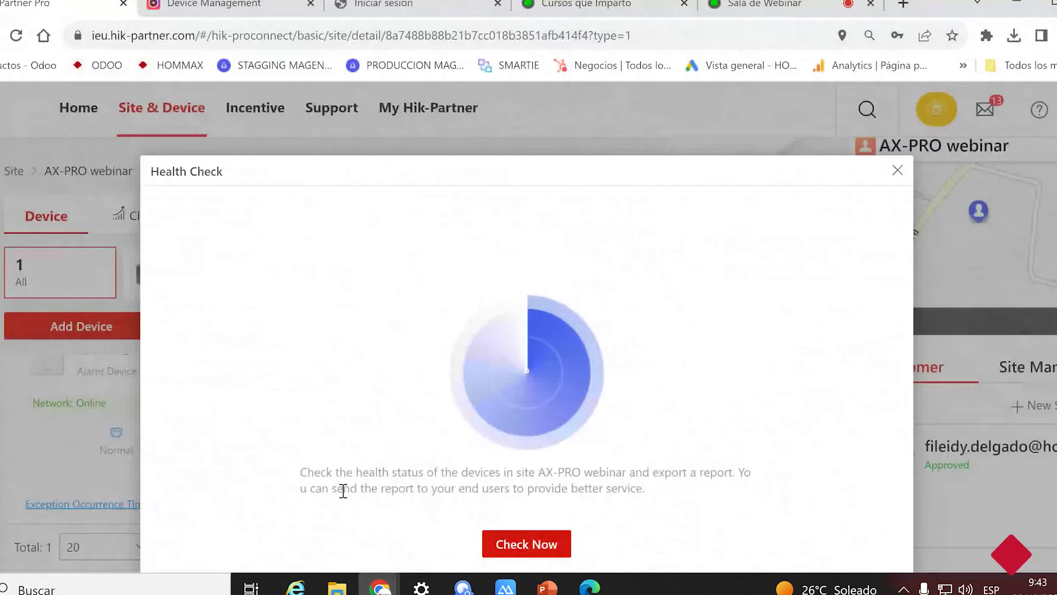
pyautogui.click(898, 172)
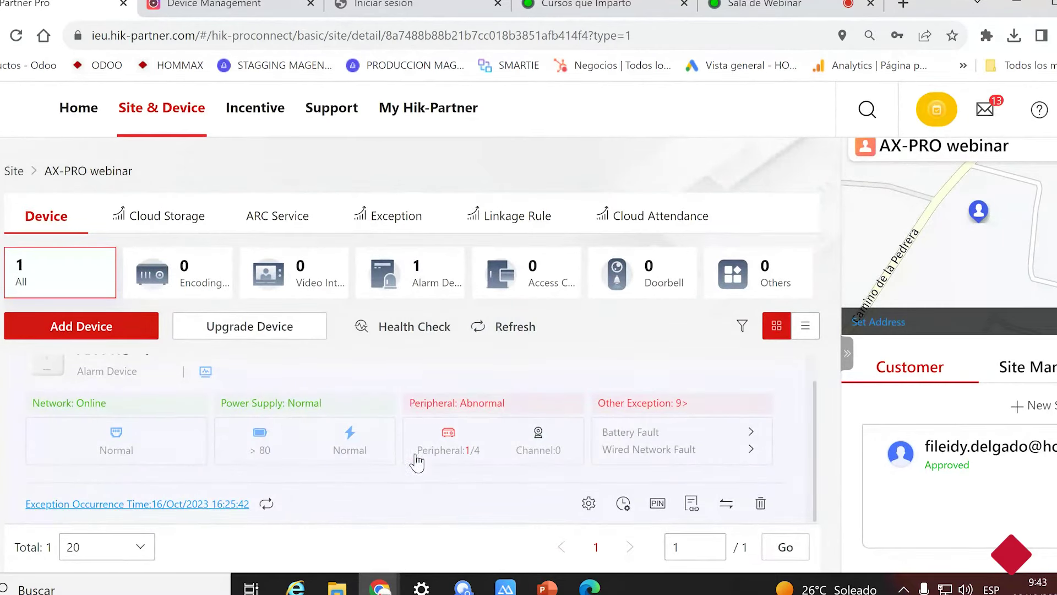
pyautogui.scroll(1, 416, 462)
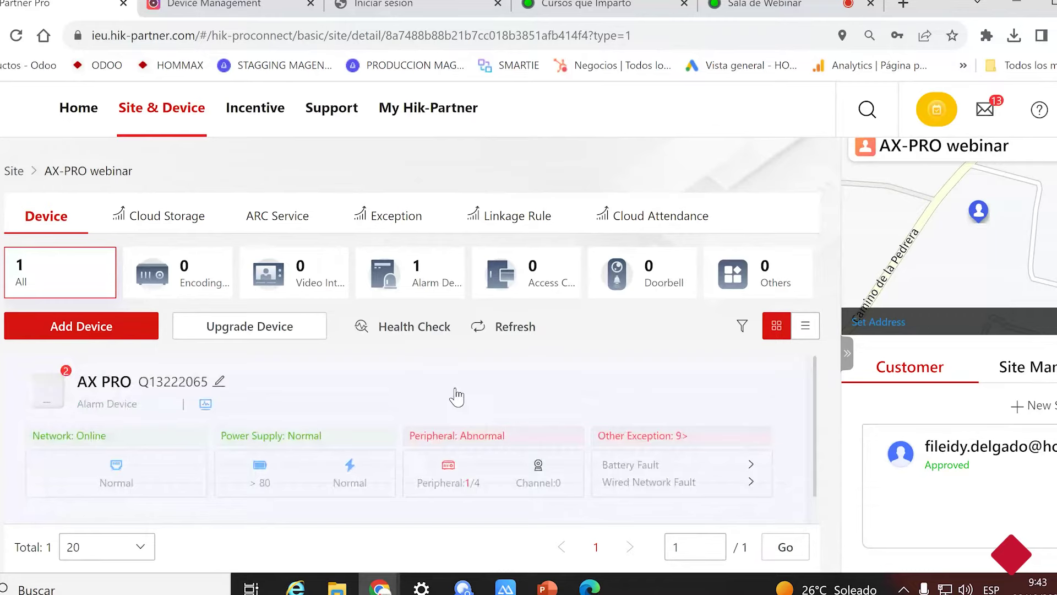
# - Switch to Hik-Connect, keep English as the language, and log out of the account
pyautogui.click(207, 7)
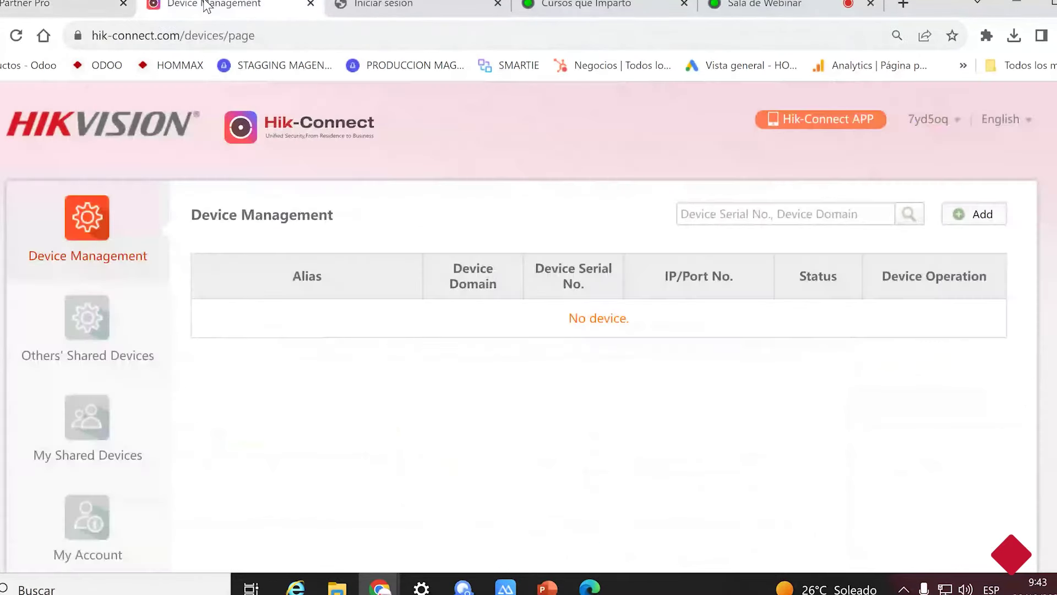
pyautogui.click(987, 127)
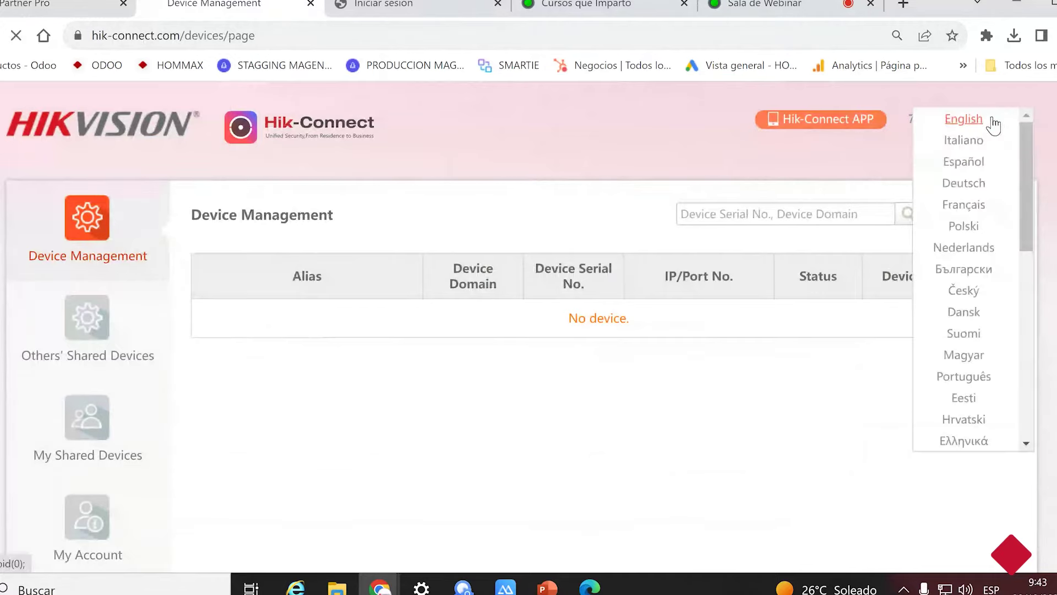
pyautogui.click(994, 125)
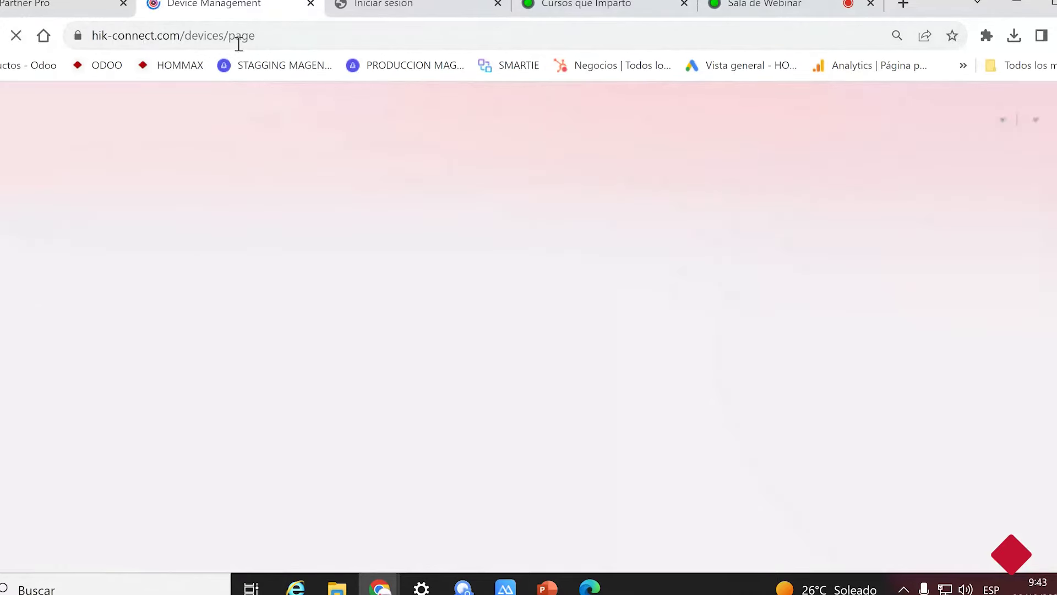
pyautogui.moveTo(947, 121)
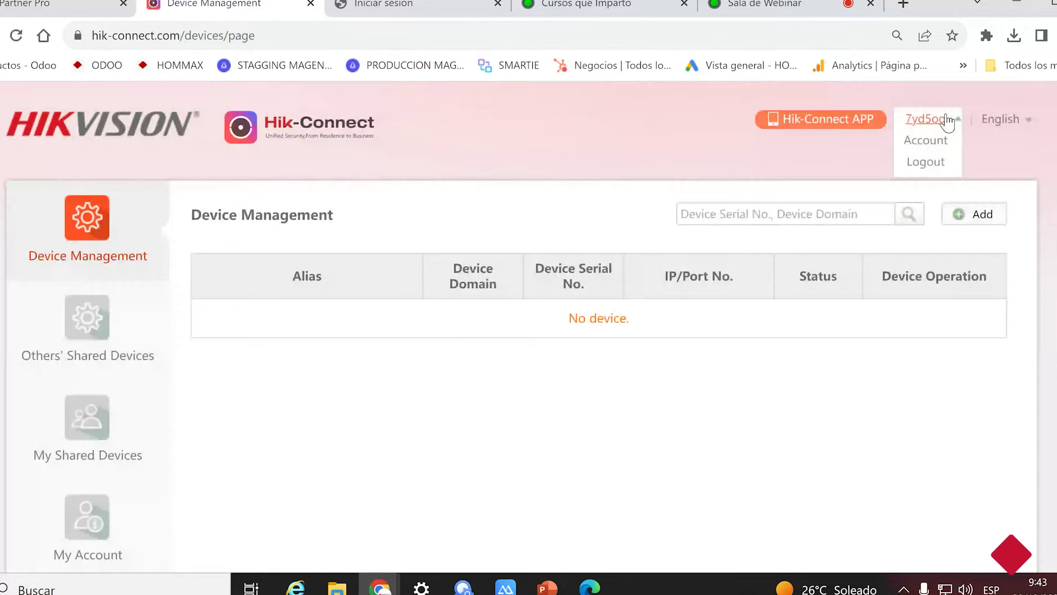
pyautogui.click(933, 165)
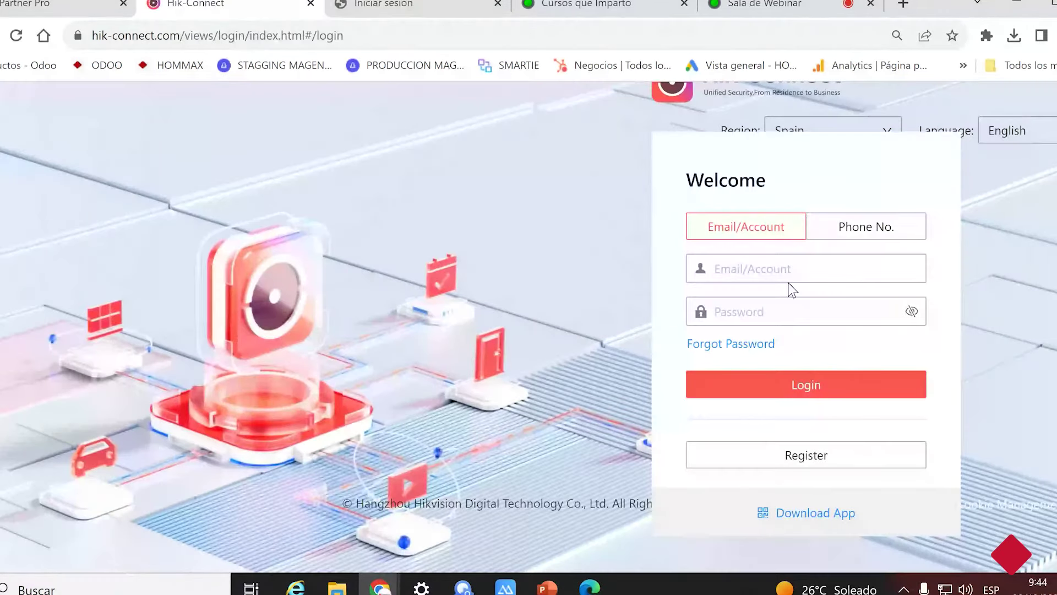
# - Sign back in using the saved account e-mail and the corrected account password
pyautogui.click(789, 281)
pyautogui.click(837, 309)
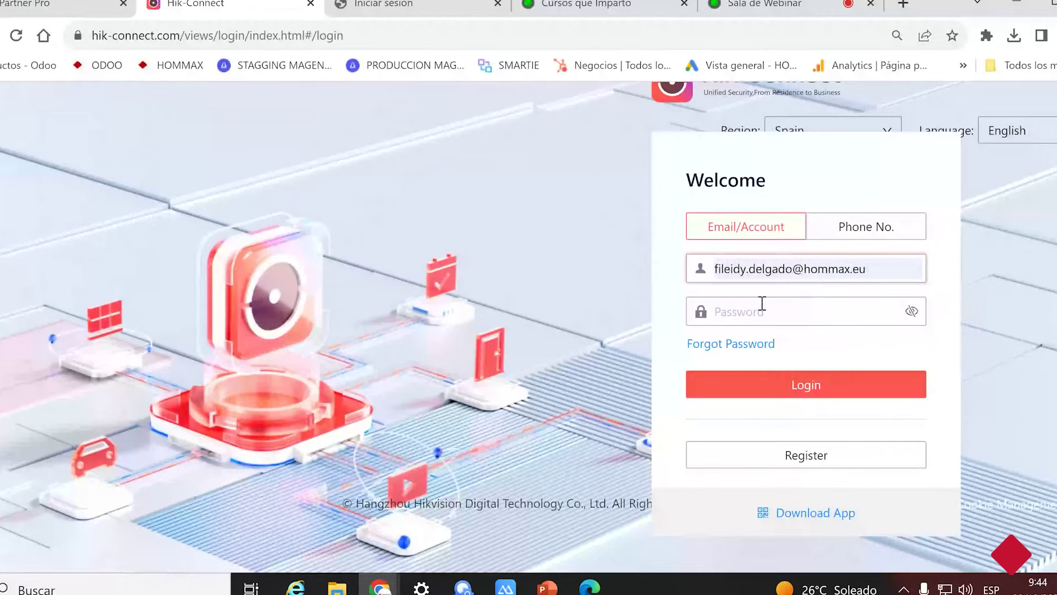
pyautogui.click(762, 303)
pyautogui.write('•••••••')
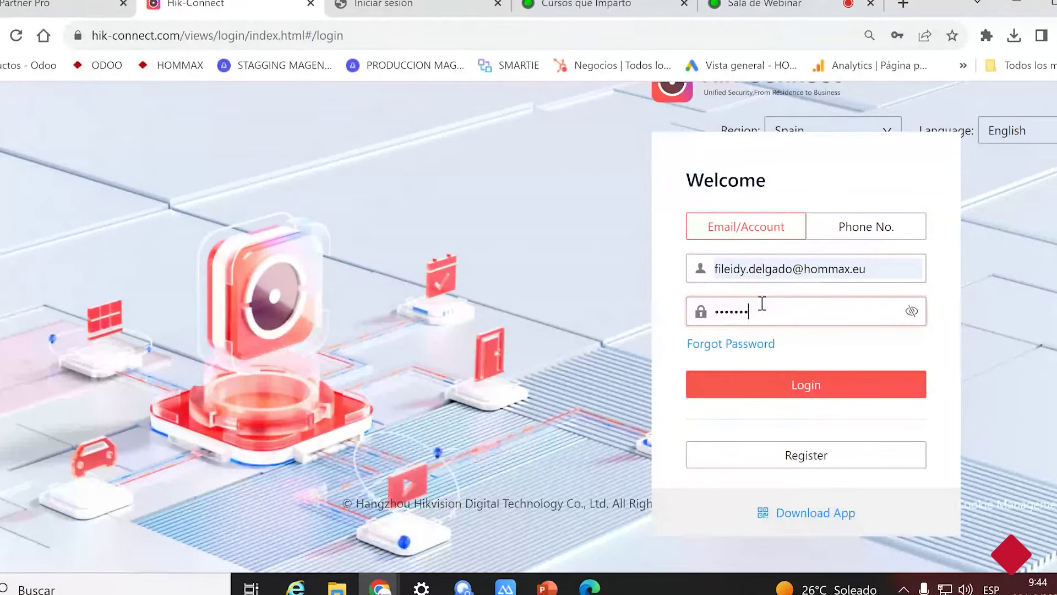
pyautogui.write('•')
pyautogui.click(909, 313)
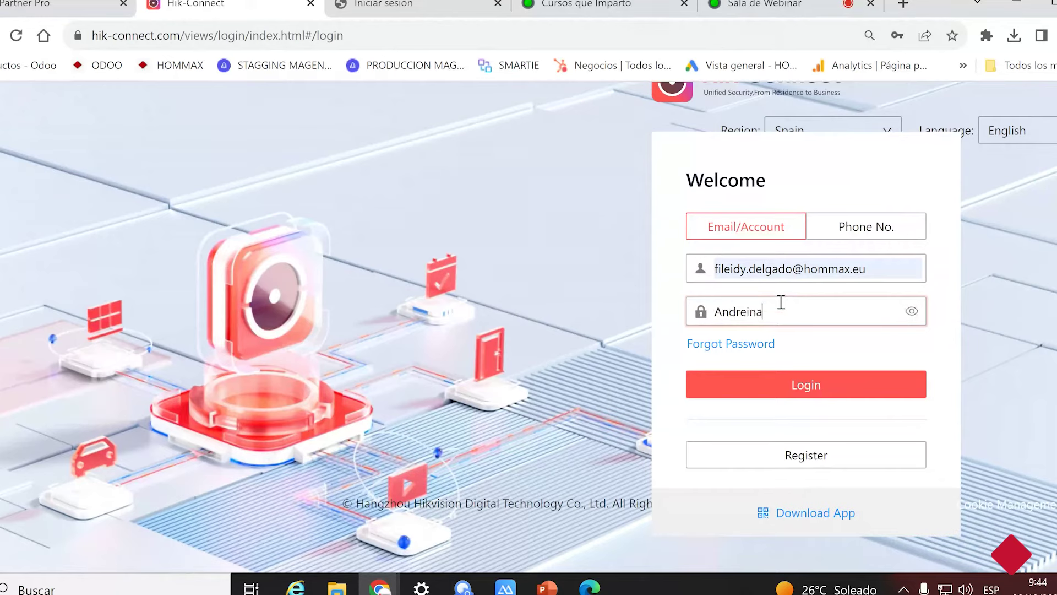
pyautogui.press('BackSpace')
pyautogui.press('BackSpace')
pyautogui.press('BackSpace')
pyautogui.click(807, 386)
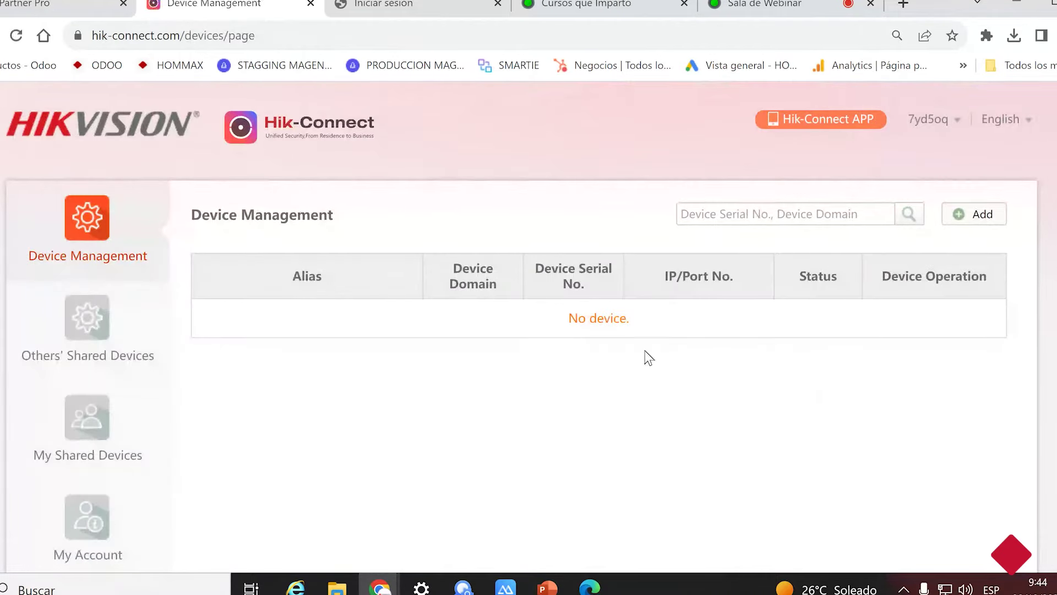
# - Cancel adding a device and list Others' Shared Devices, highlighting device Q13222065
pyautogui.click(961, 215)
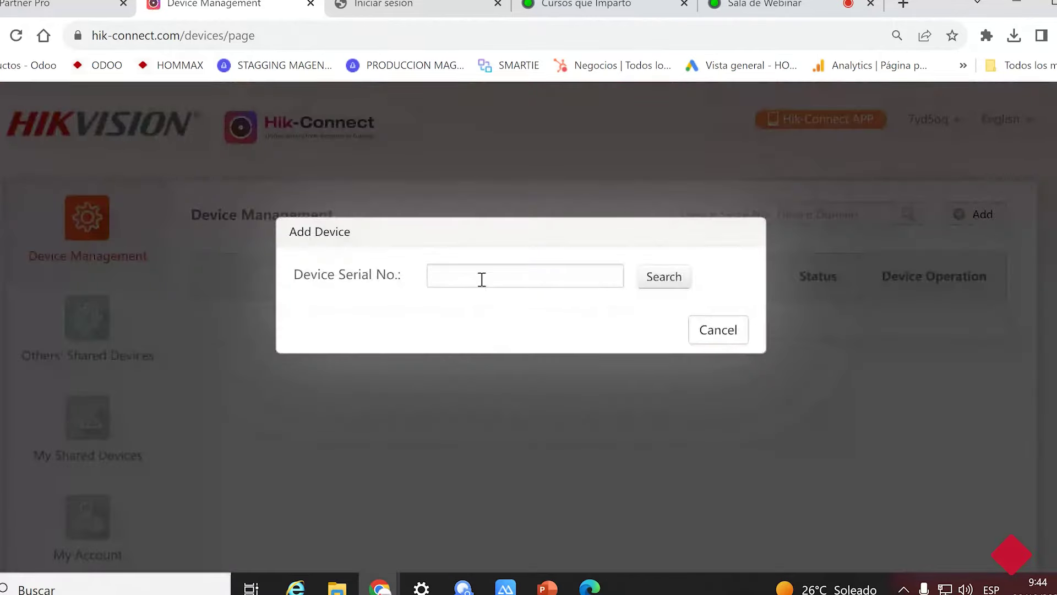
pyautogui.click(732, 330)
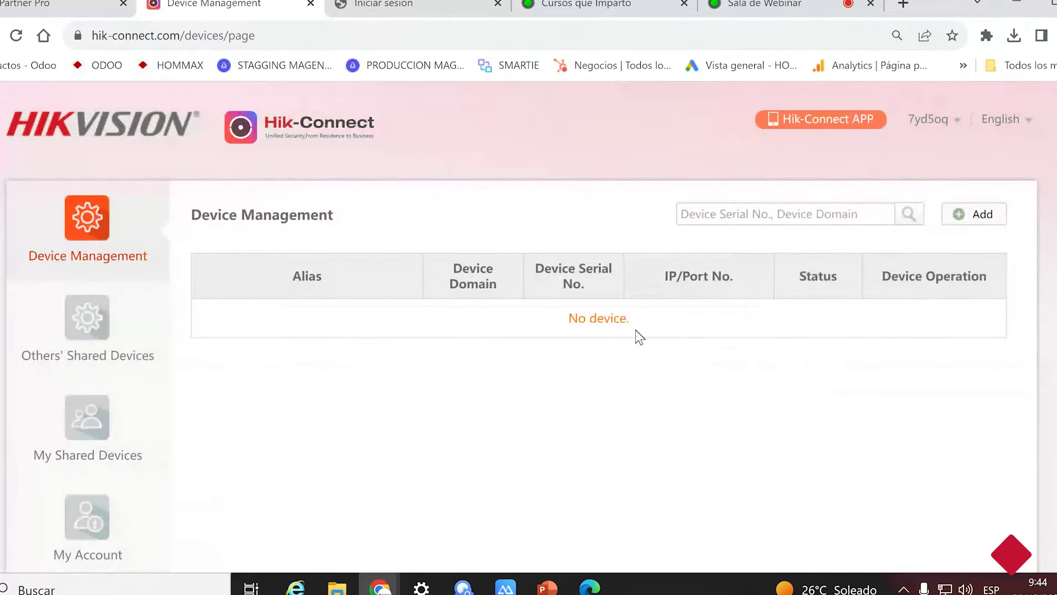
pyautogui.click(117, 346)
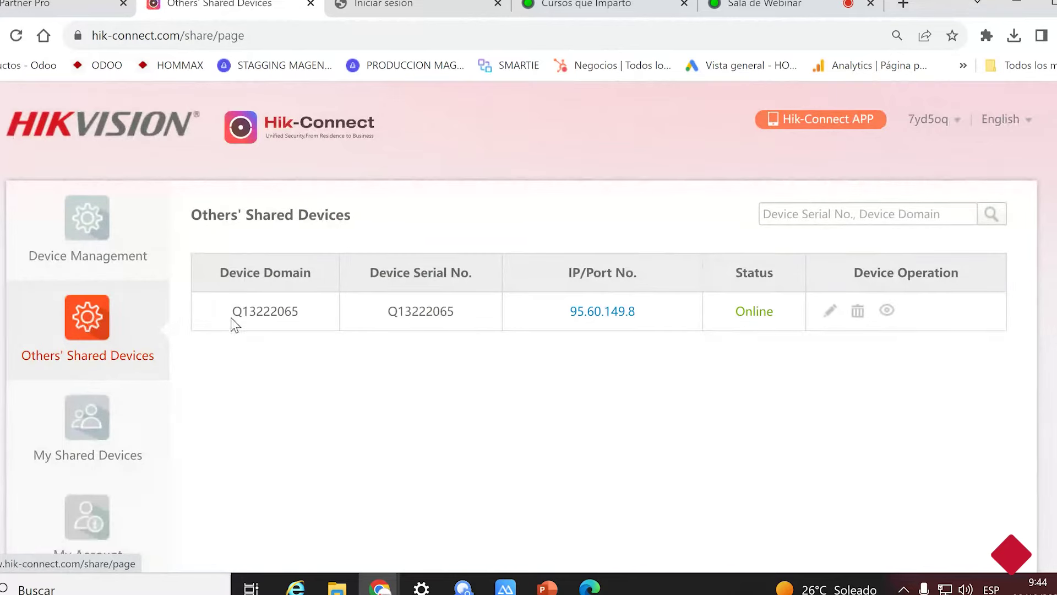
pyautogui.moveTo(224, 309); pyautogui.dragTo(300, 311)
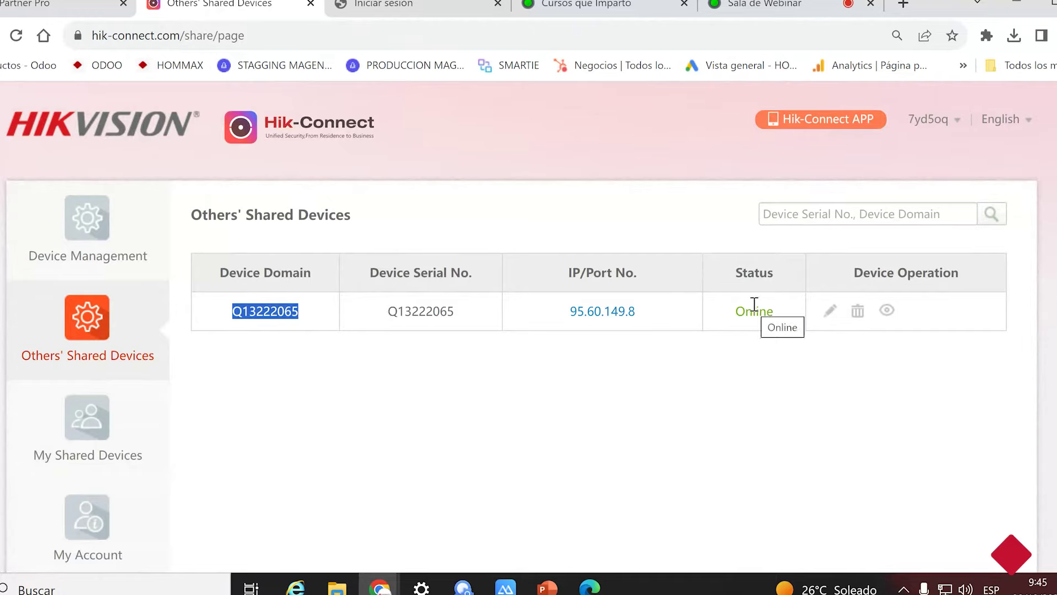
# - Browse My Shared Devices and My Account, return to Others' Shared Devices, then bring up SADP
pyautogui.click(75, 435)
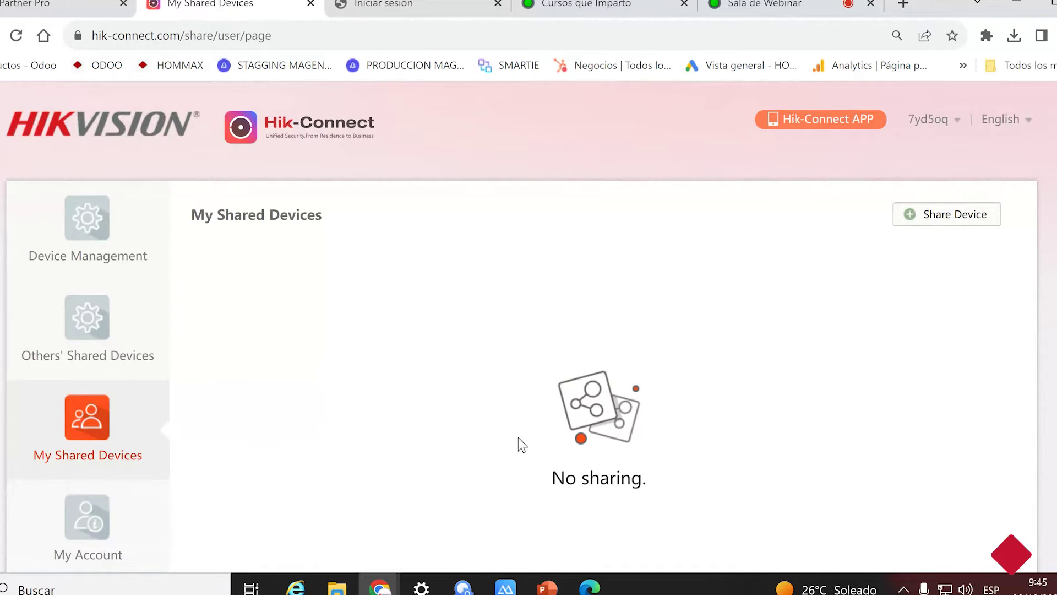
pyautogui.click(99, 519)
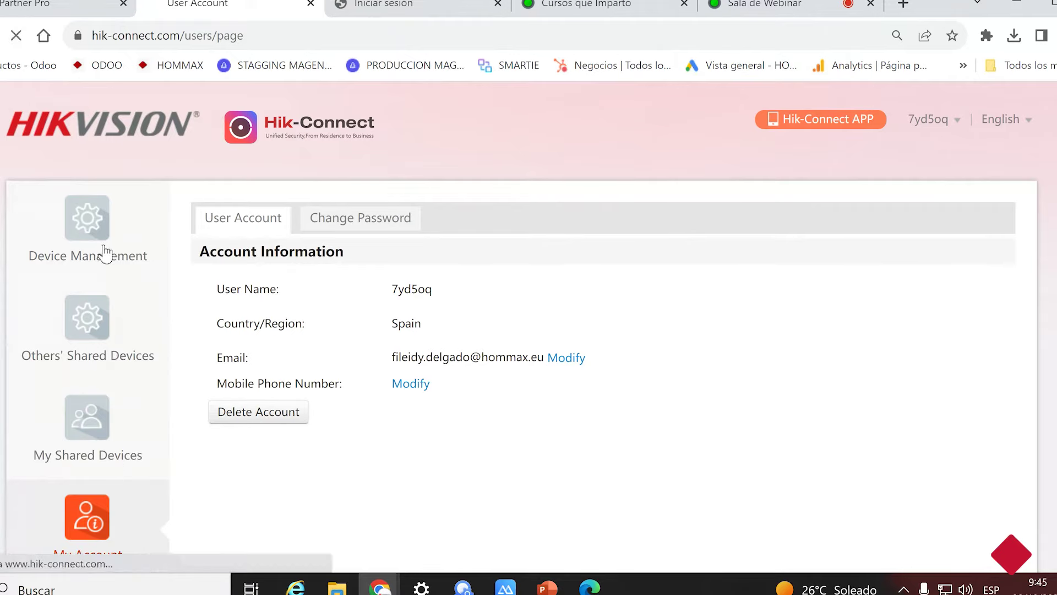
pyautogui.click(104, 251)
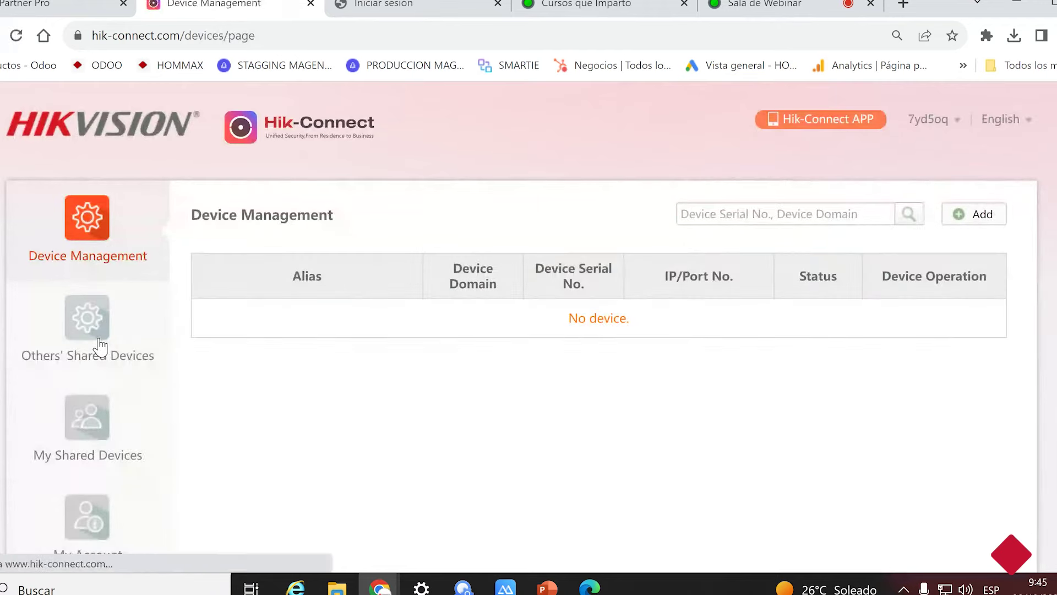
pyautogui.click(100, 347)
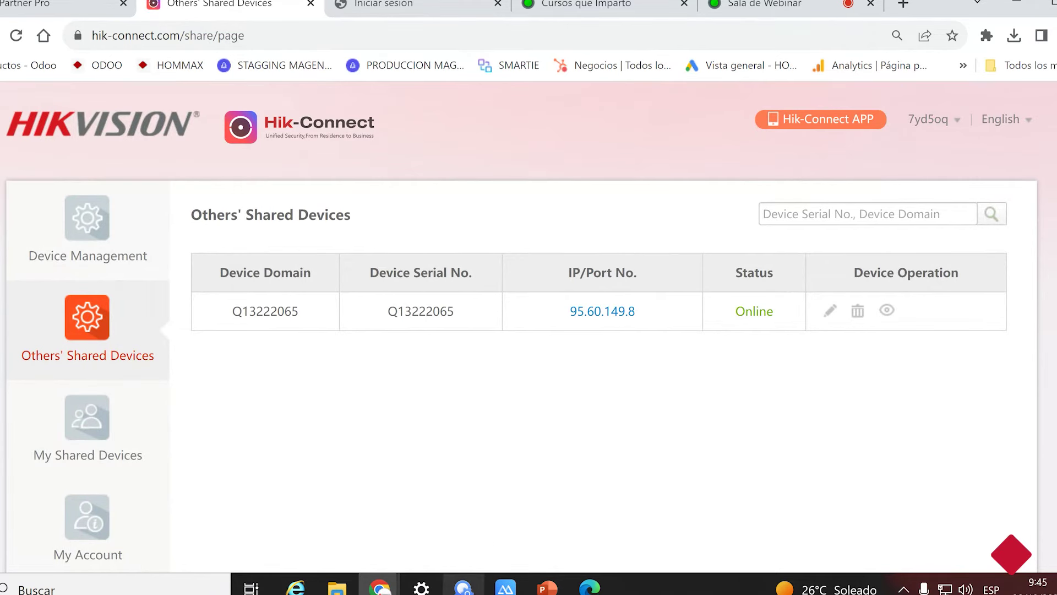
pyautogui.click(463, 587)
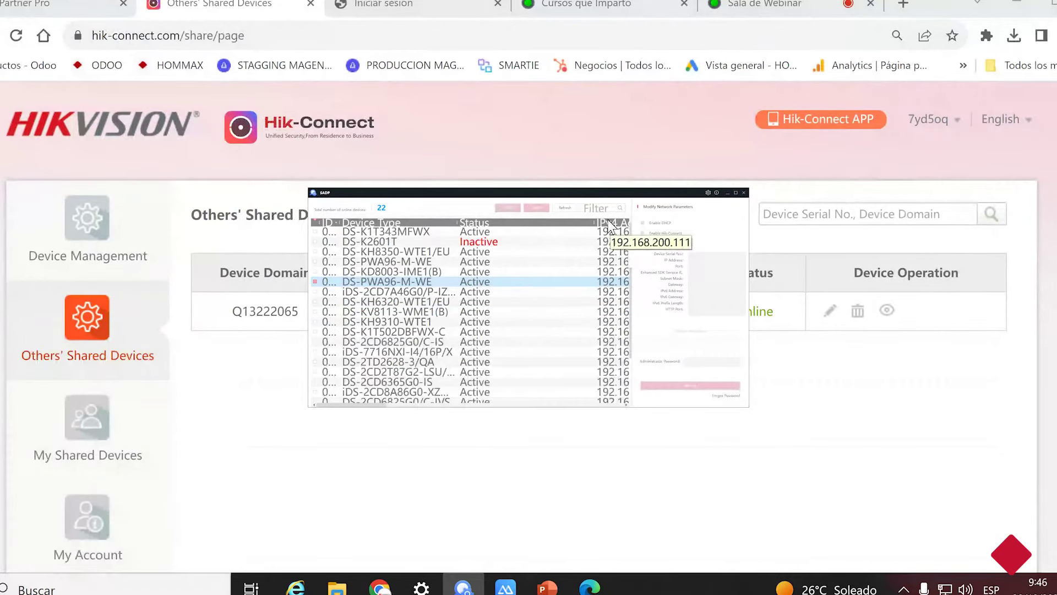
# - Filter SADP by 'pw', select the panel at 192.168.200.91, and maximize the window
pyautogui.click(602, 208)
pyautogui.write('pwa')
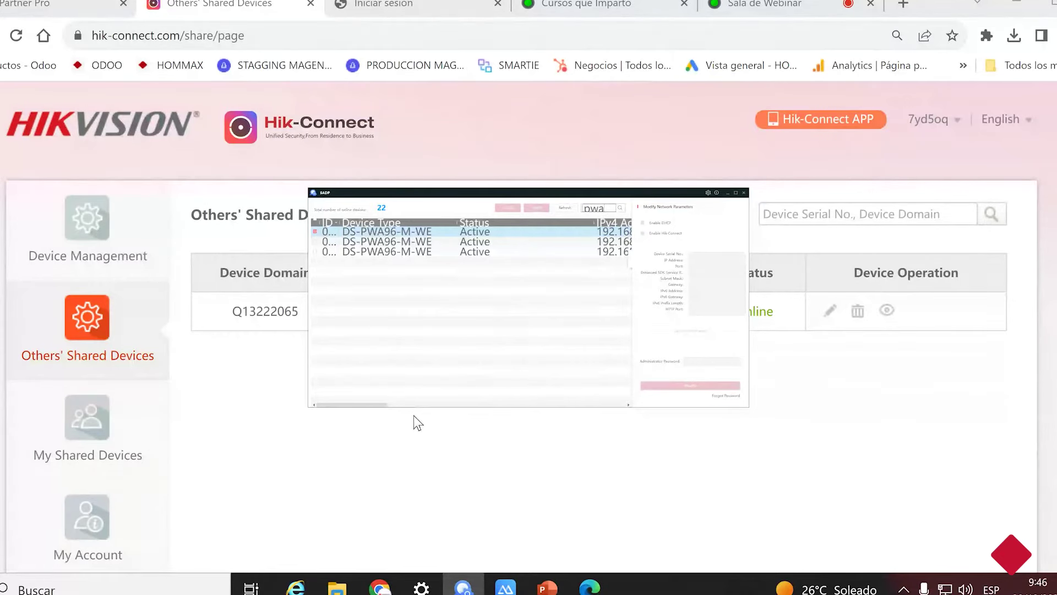
pyautogui.moveTo(391, 406); pyautogui.dragTo(409, 406)
pyautogui.click(520, 243)
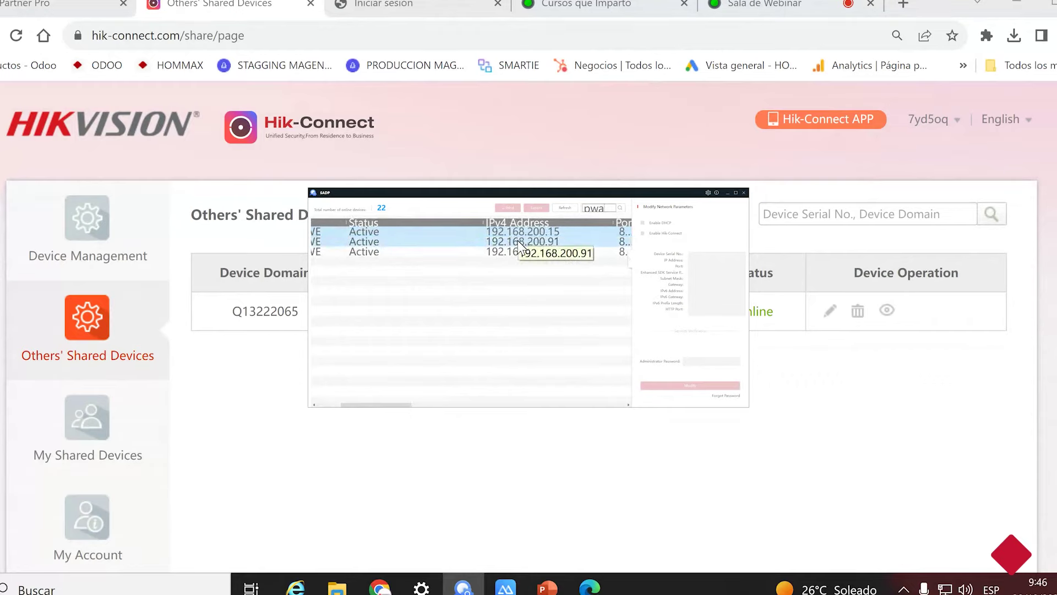
pyautogui.click(520, 242)
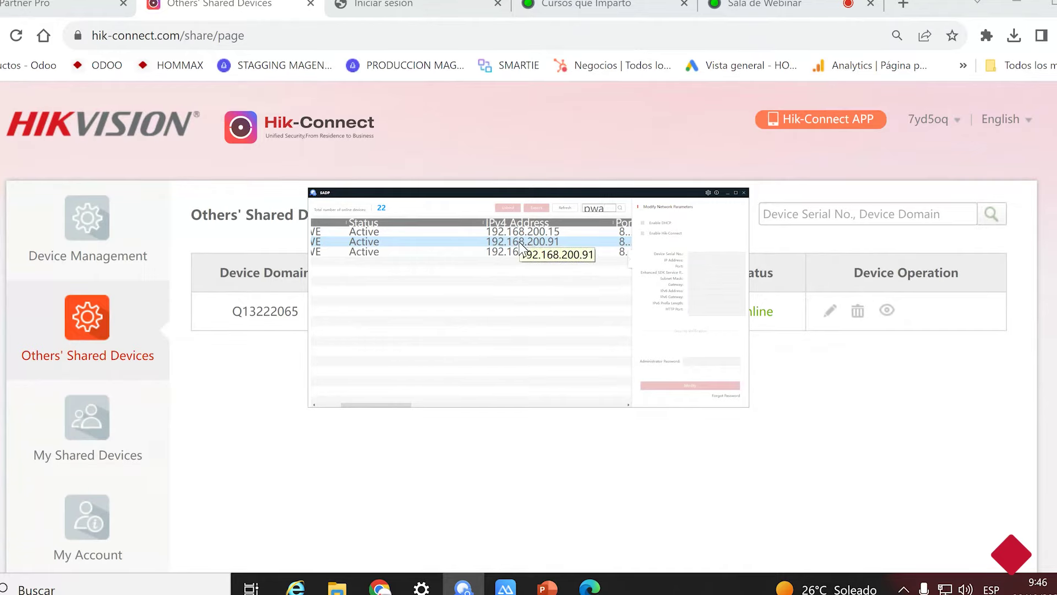
pyautogui.click(736, 193)
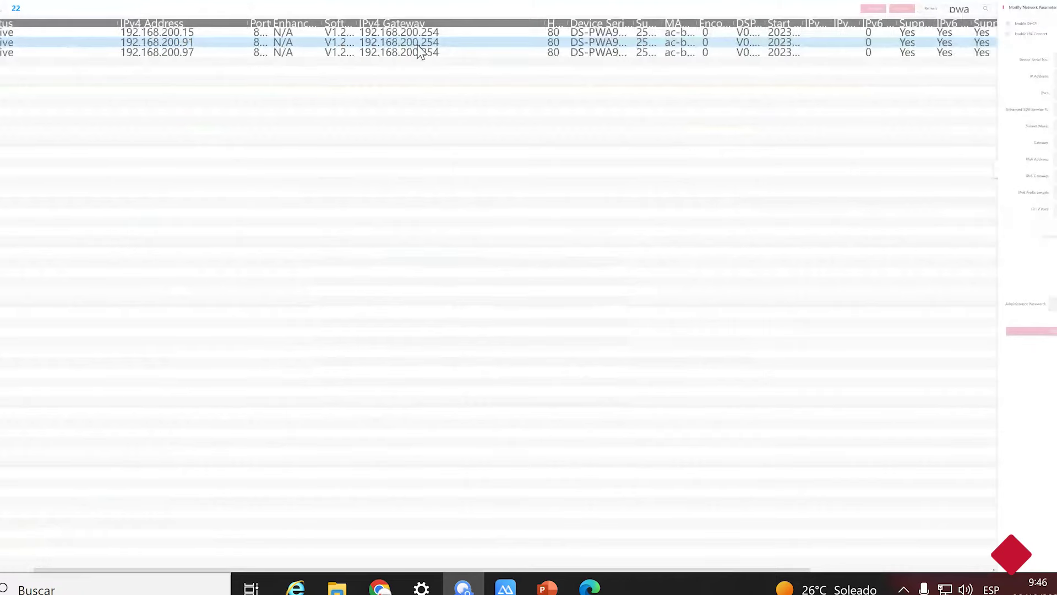
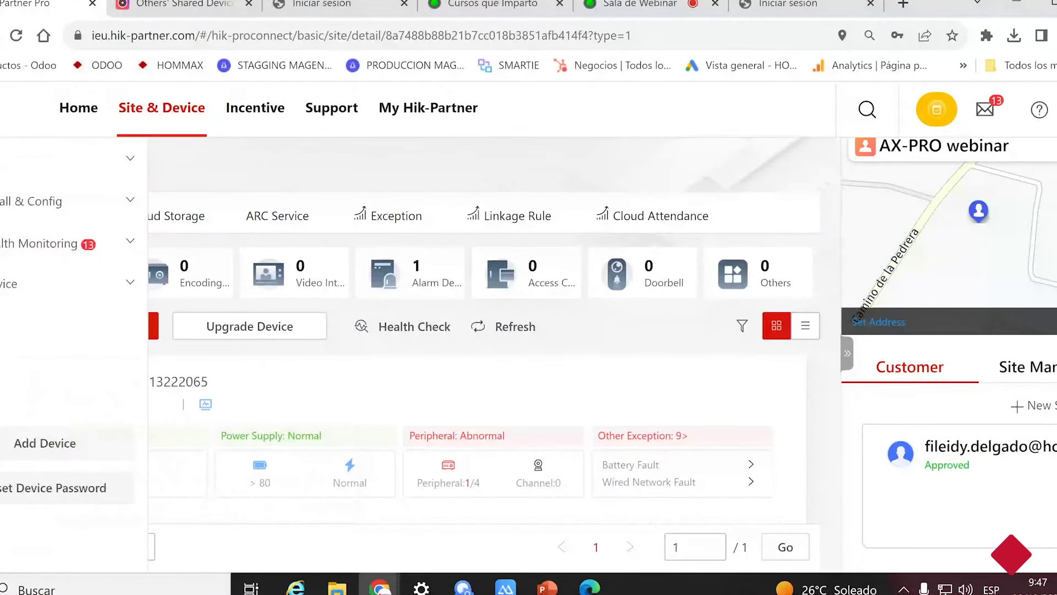
# - Open the empty Prueba site, dismiss the handover-by-sharing notice, and begin adding a device
pyautogui.click(4, 208)
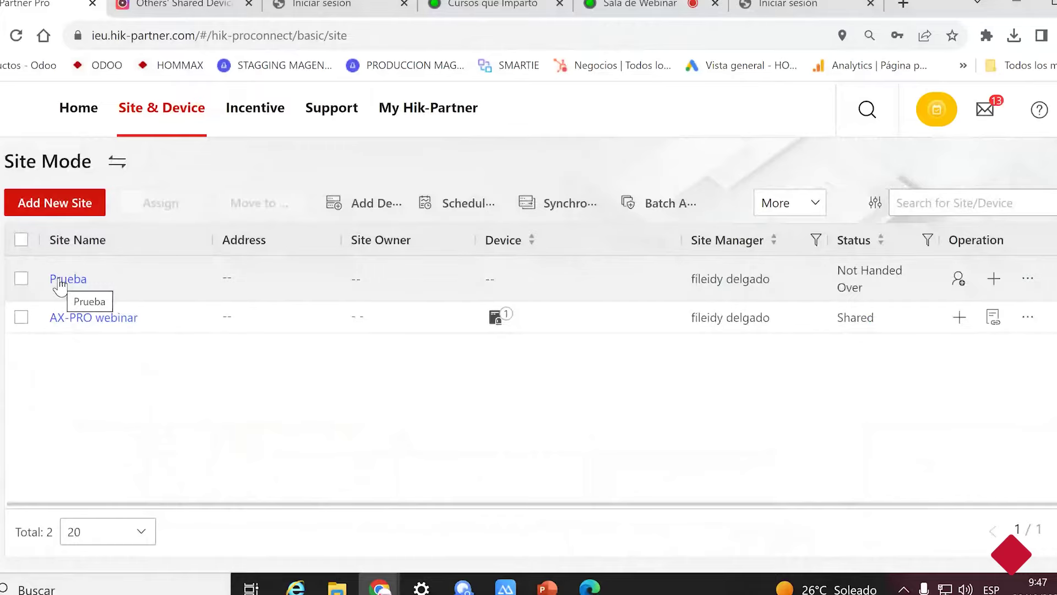
pyautogui.click(59, 280)
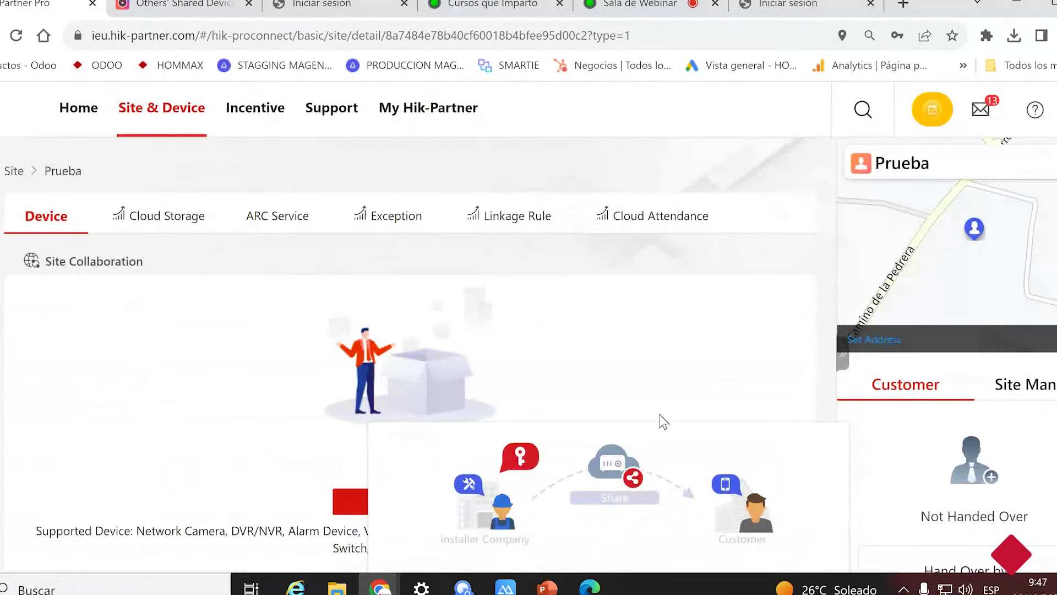
pyautogui.scroll(-5, 660, 414)
pyautogui.click(779, 544)
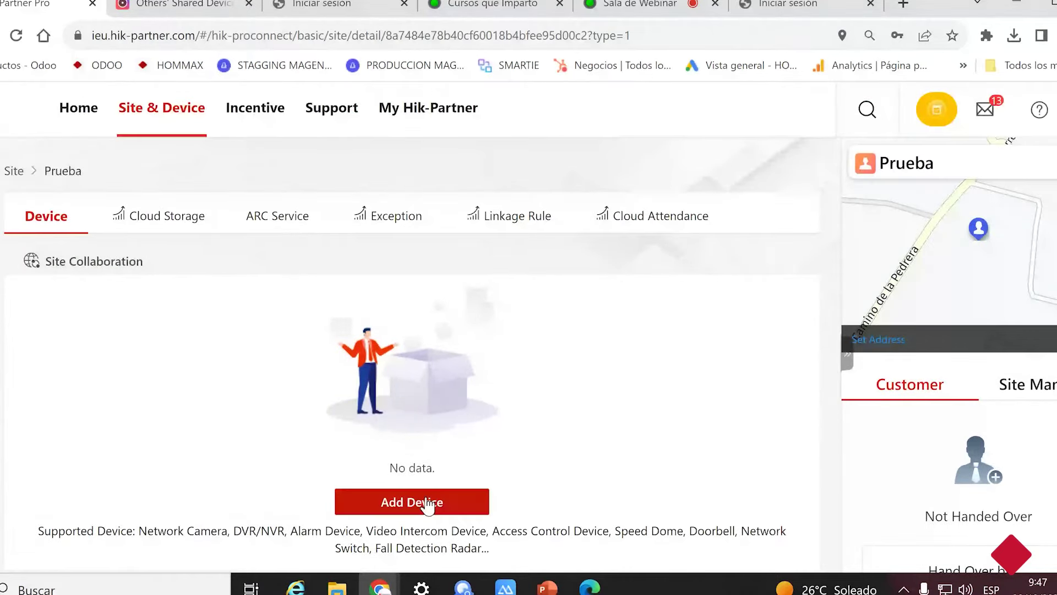
pyautogui.click(427, 504)
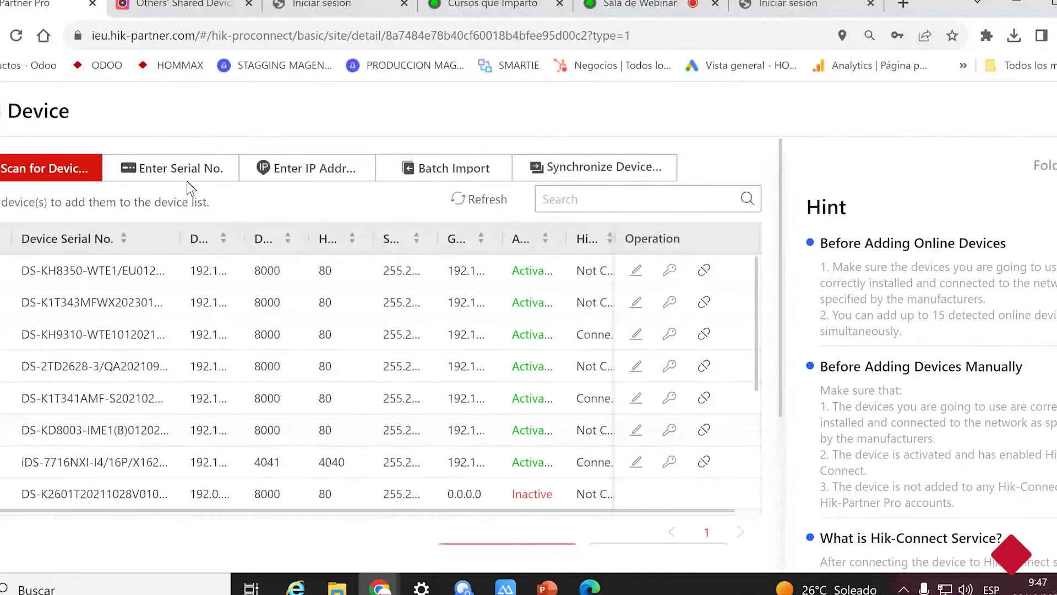
pyautogui.click(184, 170)
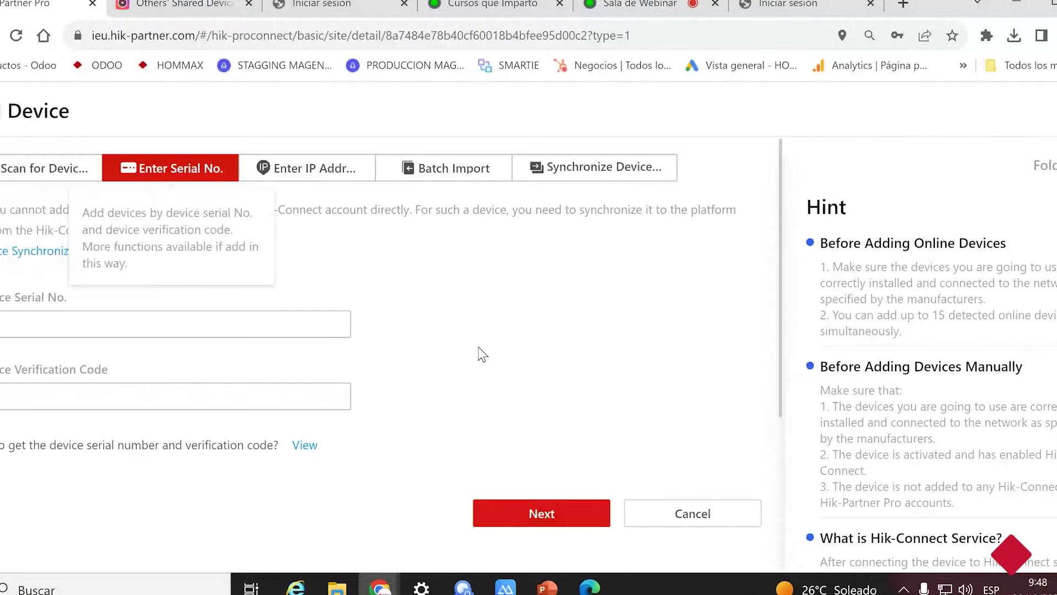
pyautogui.click(693, 515)
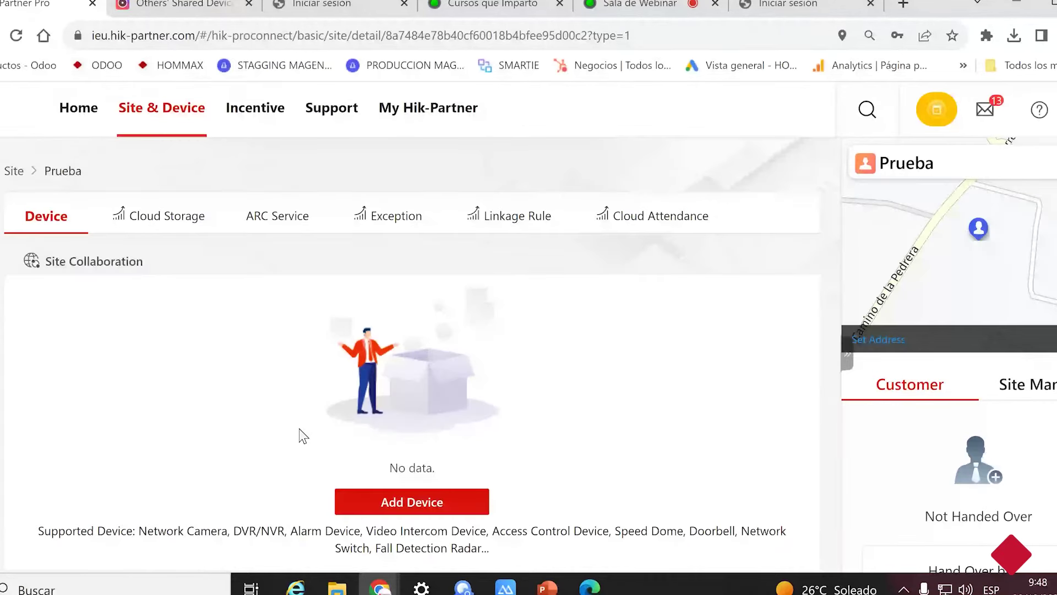
pyautogui.click(366, 501)
# - Close the duplicate Iniciar sesión tab and focus the panel's username field
pyautogui.moveTo(462, 588)
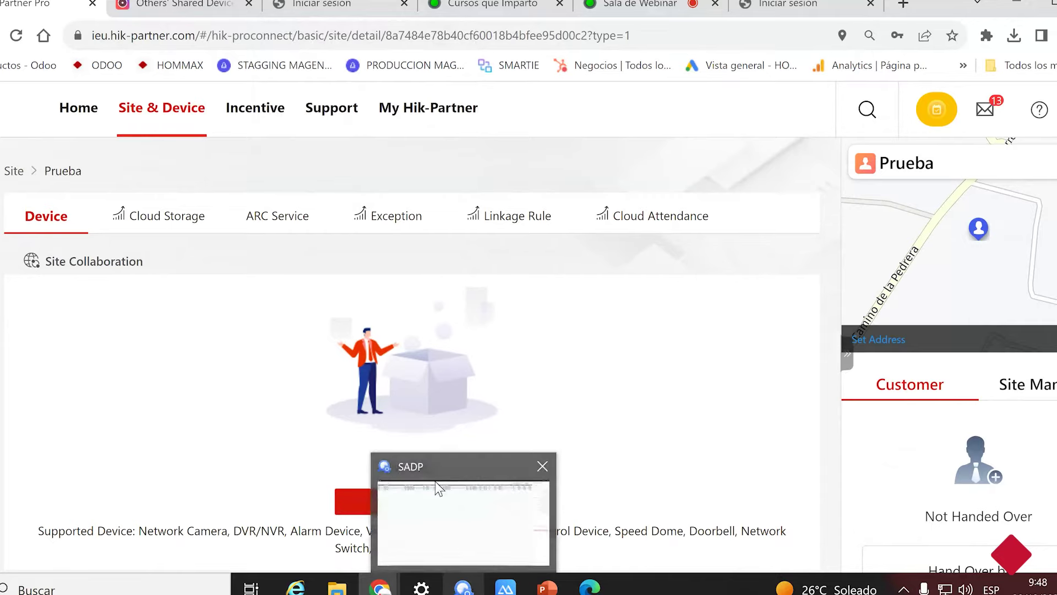
pyautogui.click(404, 4)
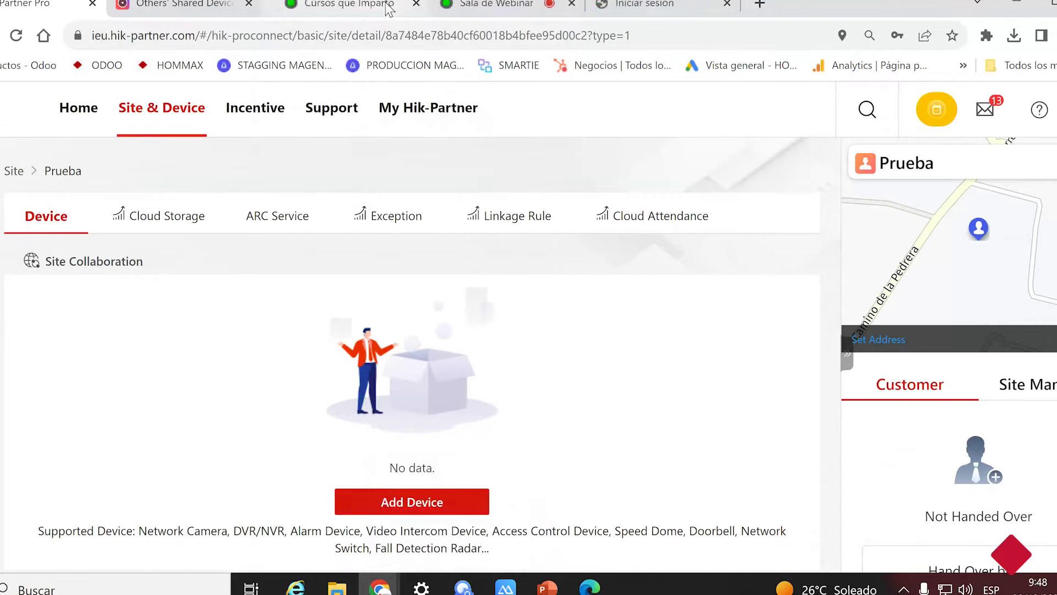
pyautogui.click(619, 6)
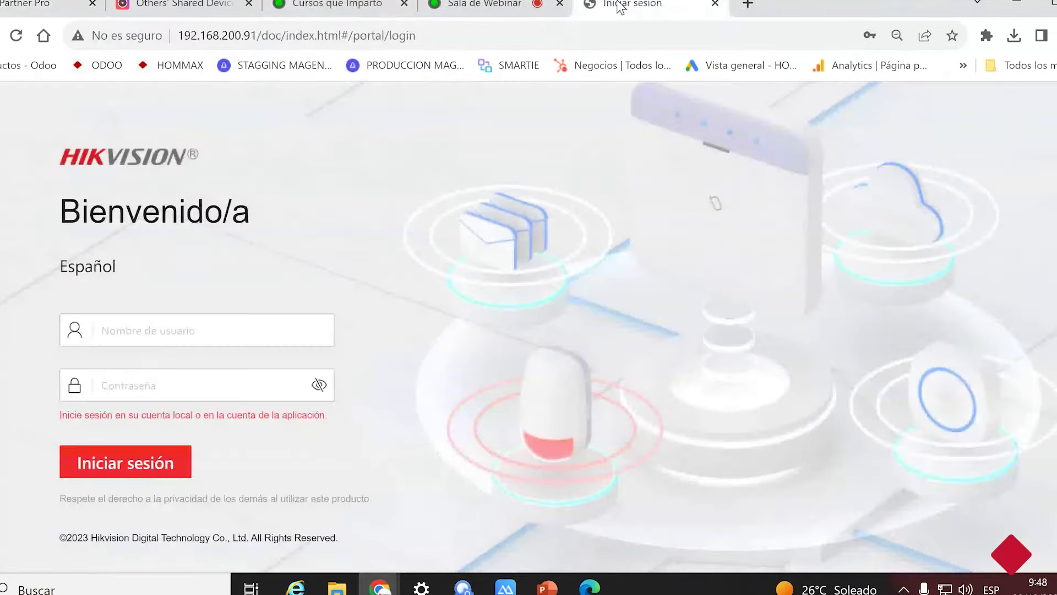
pyautogui.click(206, 338)
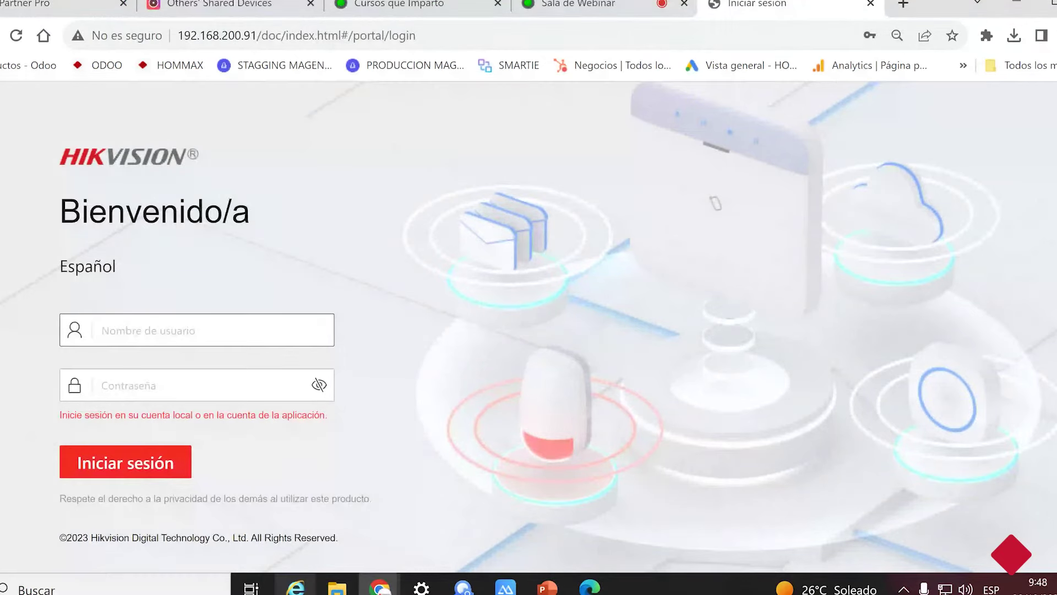
# - Switch to the Sala de Webinar tab
pyautogui.moveTo(379, 587)
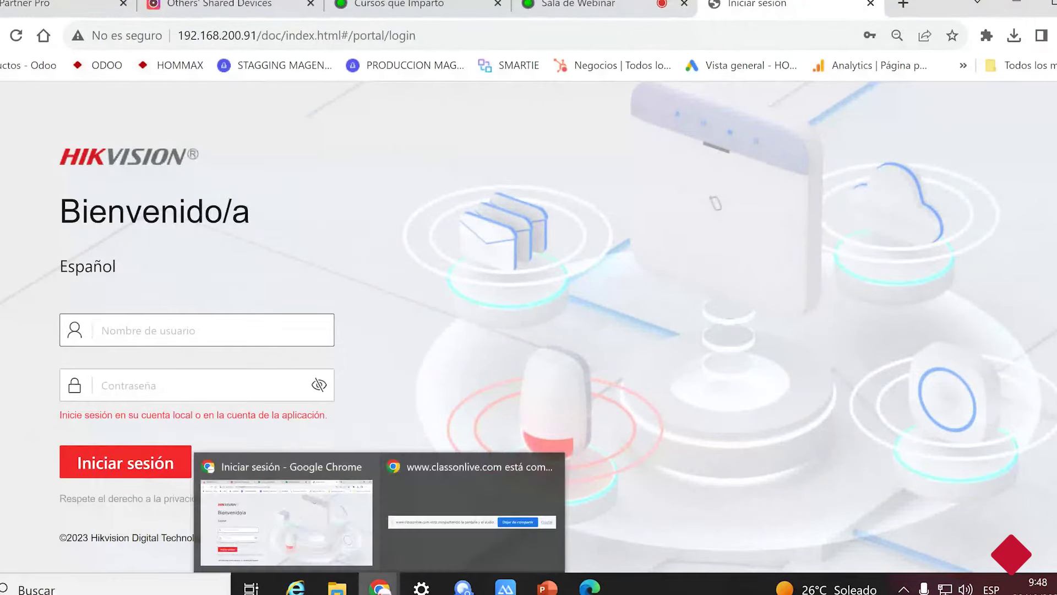
pyautogui.moveTo(589, 587)
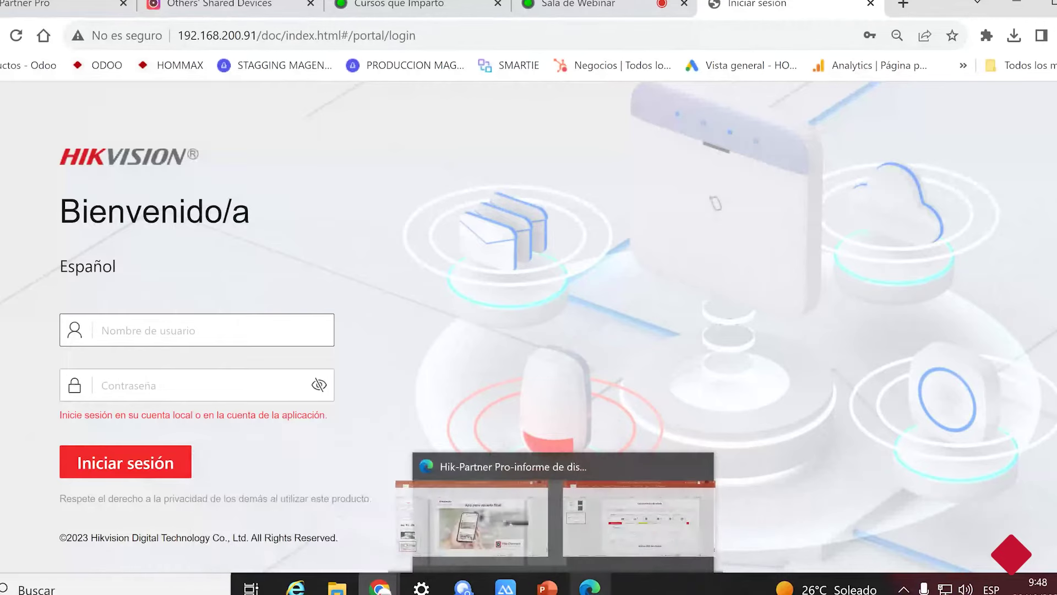
pyautogui.moveTo(337, 587)
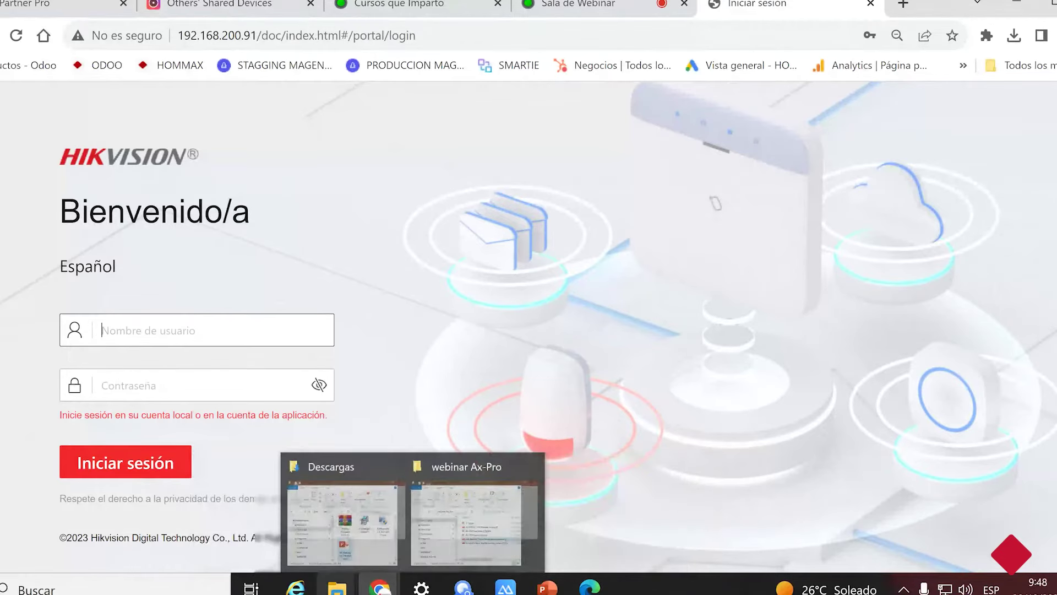
pyautogui.click(569, 5)
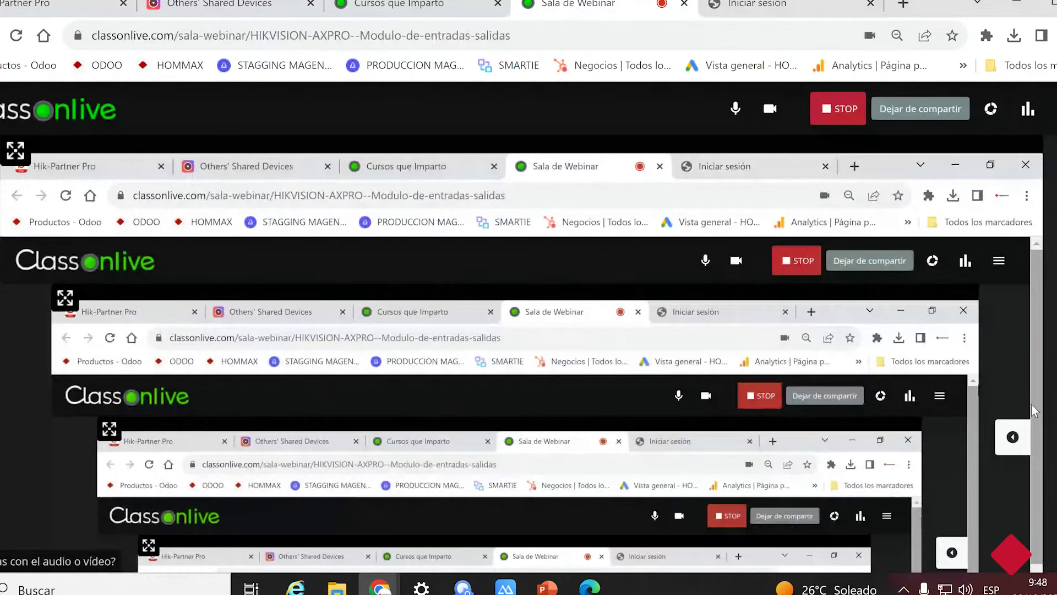
# - Open the webinar chat, stop screen sharing, dismiss the recording warning, and check Preguntas and Chat
pyautogui.click(1013, 437)
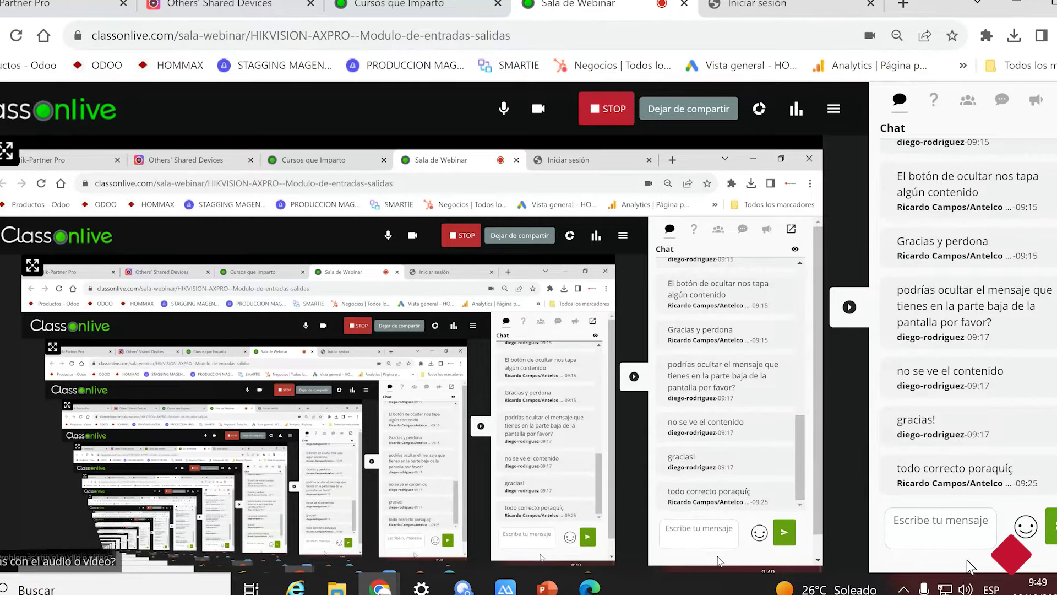
pyautogui.click(686, 110)
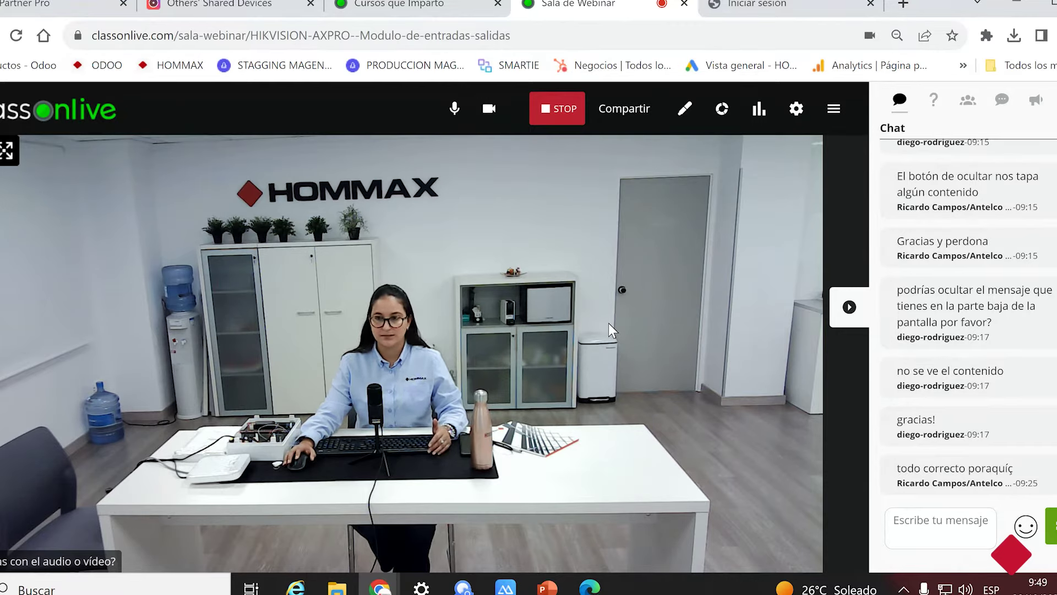
pyautogui.moveTo(1002, 83)
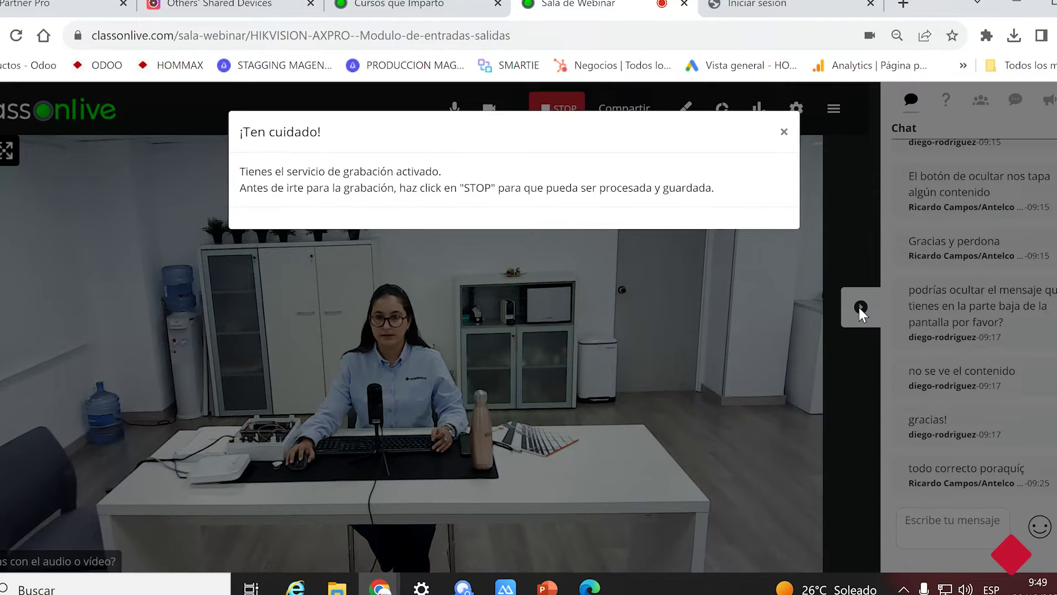
pyautogui.click(784, 131)
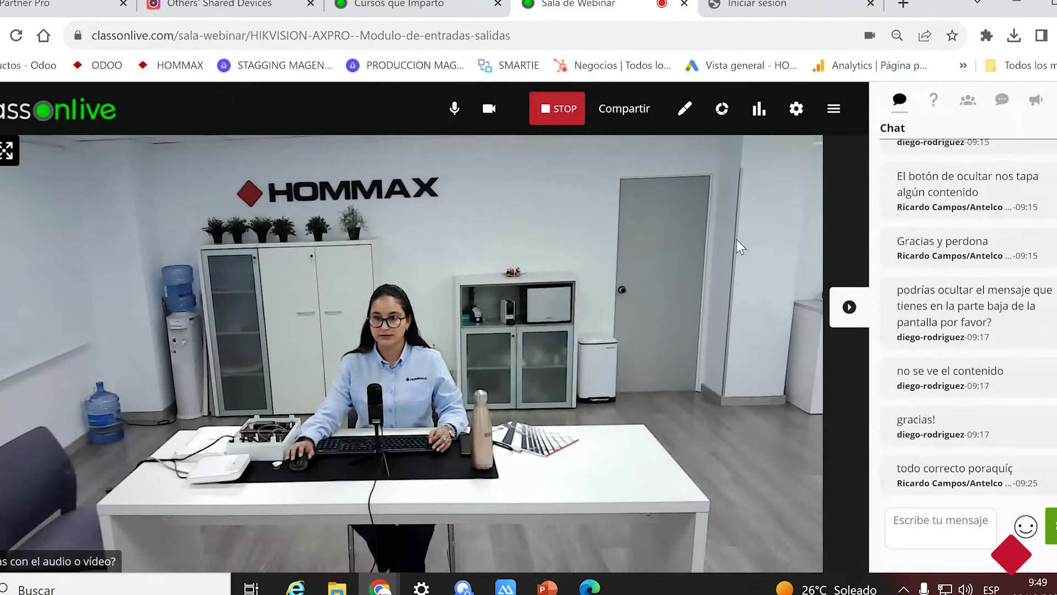
pyautogui.click(933, 103)
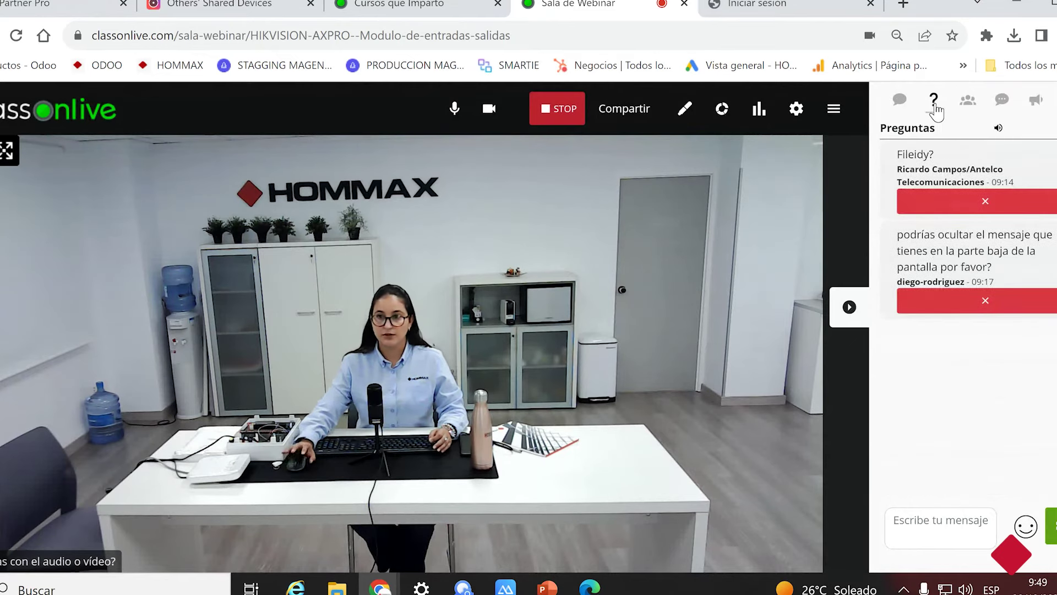
pyautogui.click(898, 100)
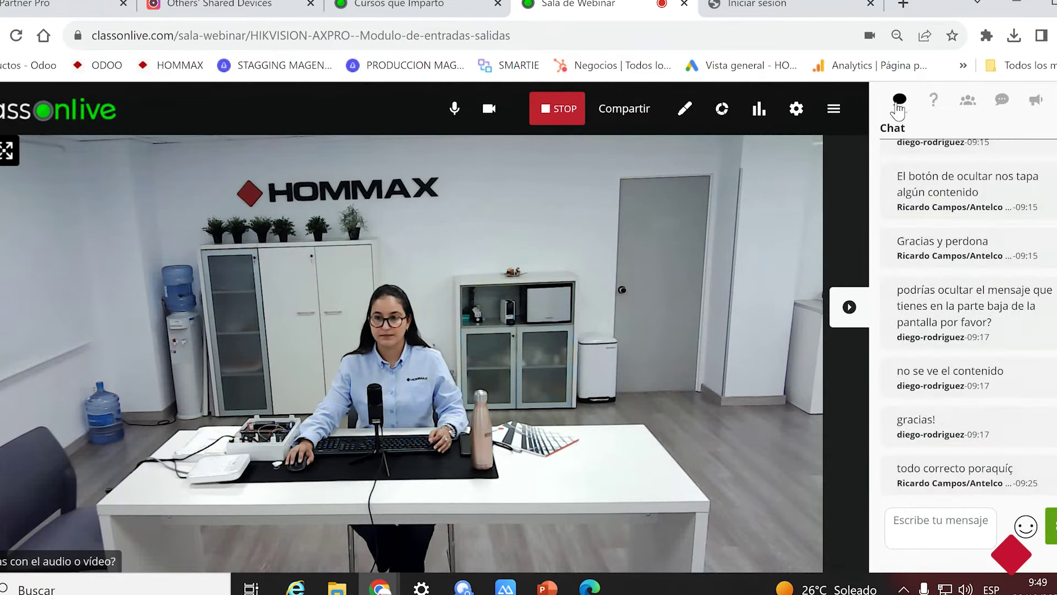
# - Share the whole screen again via Compartir > Pantalla and return to the login tab
pyautogui.click(639, 112)
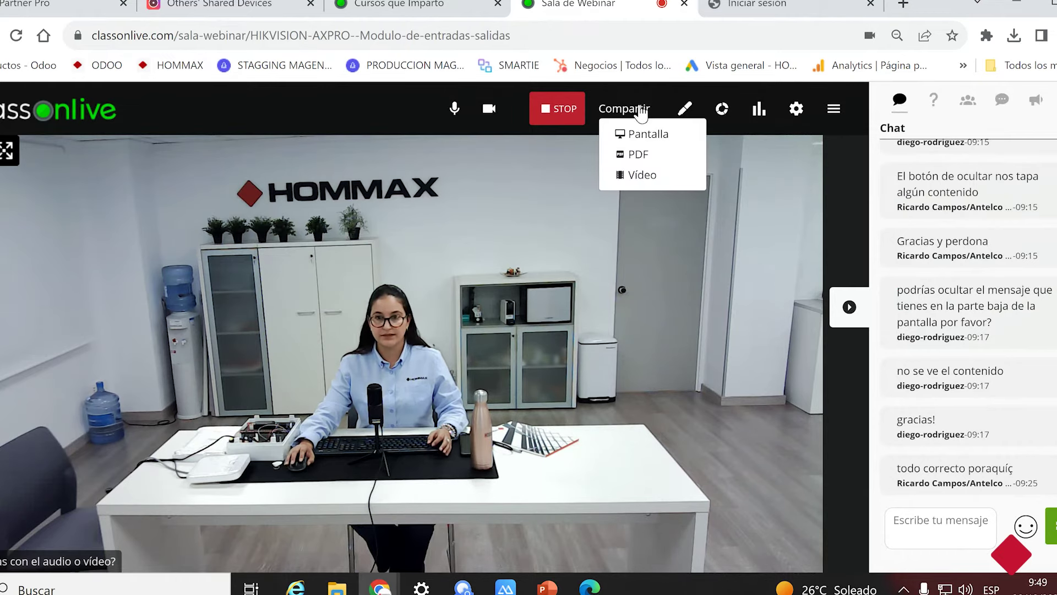
pyautogui.click(653, 138)
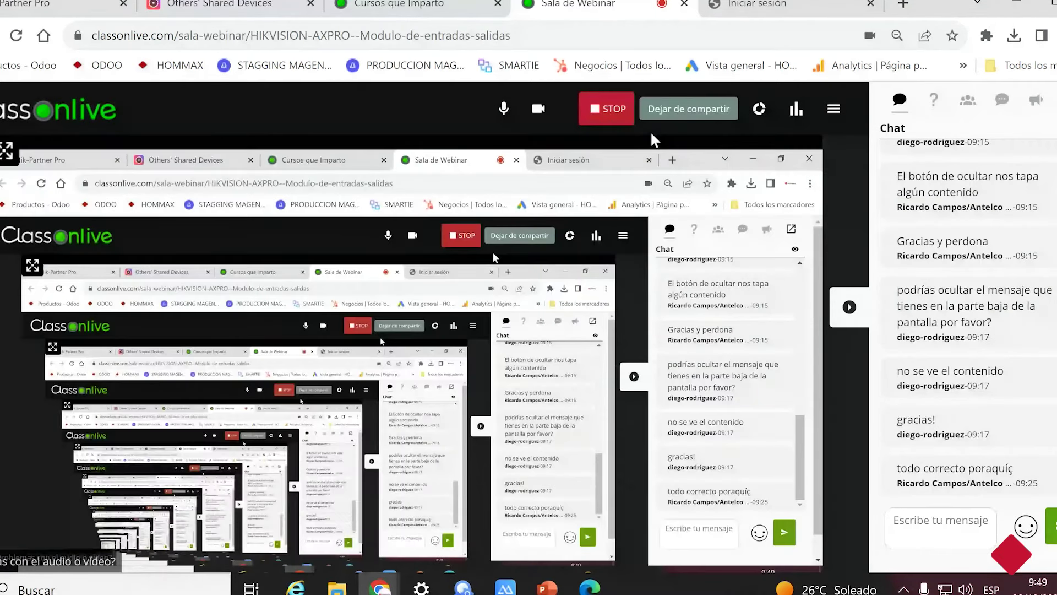
pyautogui.click(780, 11)
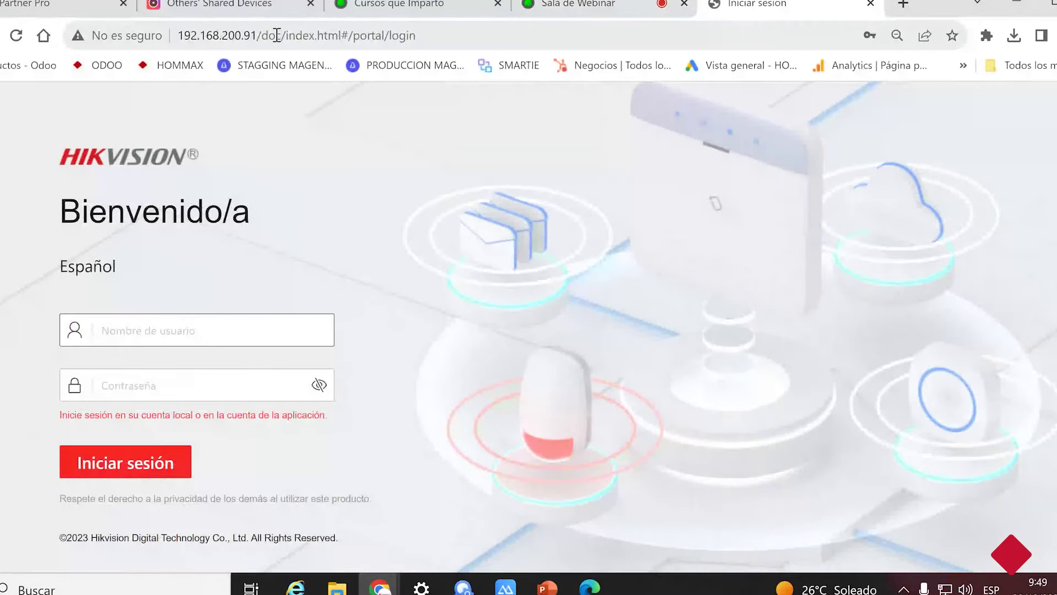
# - Log into the panel using the saved installer credentials, revealing the password first
pyautogui.click(247, 313)
pyautogui.click(239, 371)
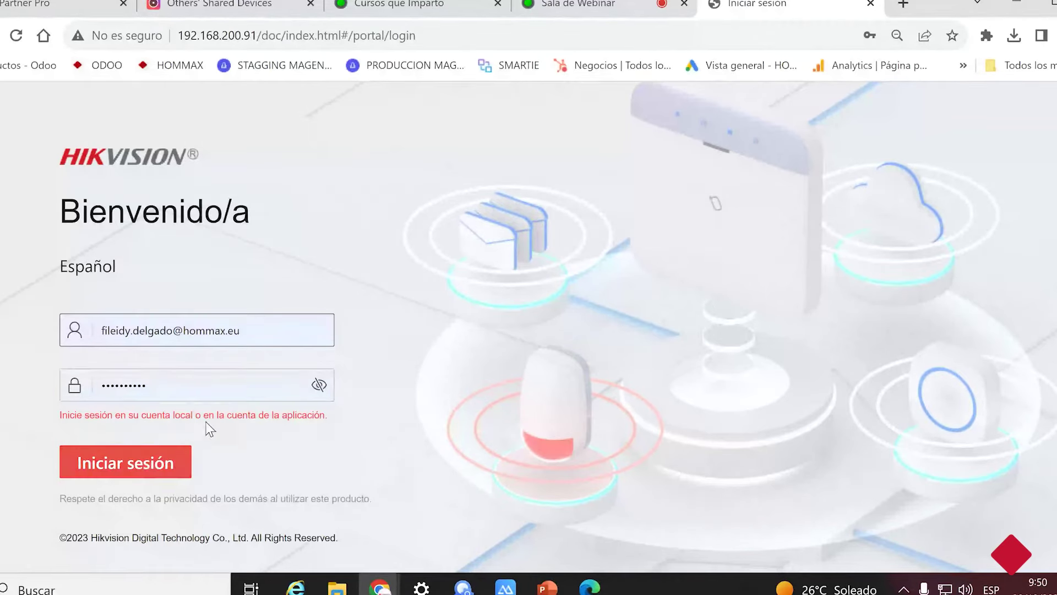
pyautogui.click(319, 385)
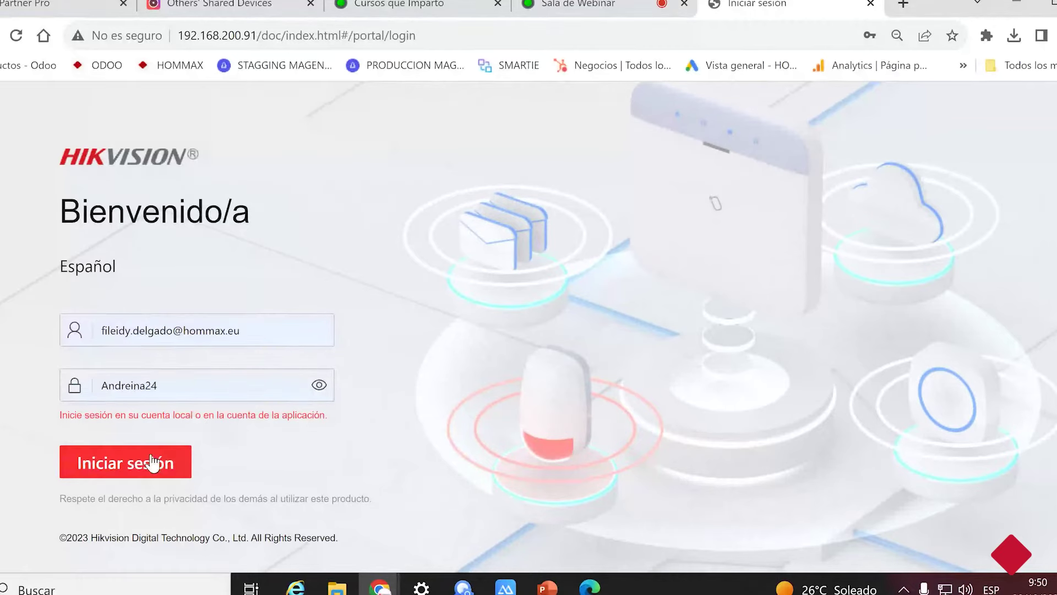
pyautogui.click(153, 463)
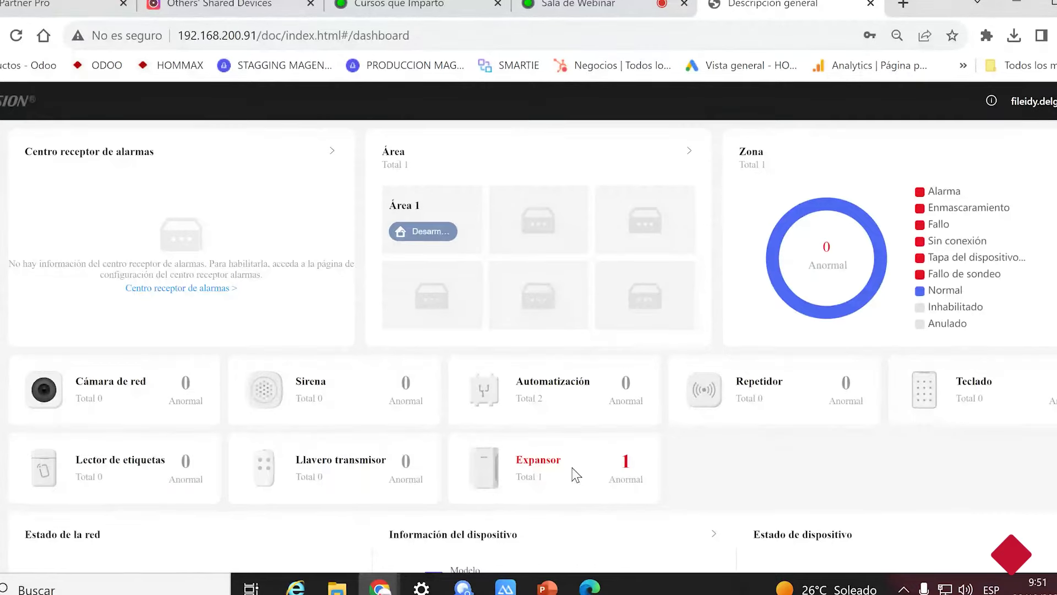
pyautogui.scroll(-3, 572, 467)
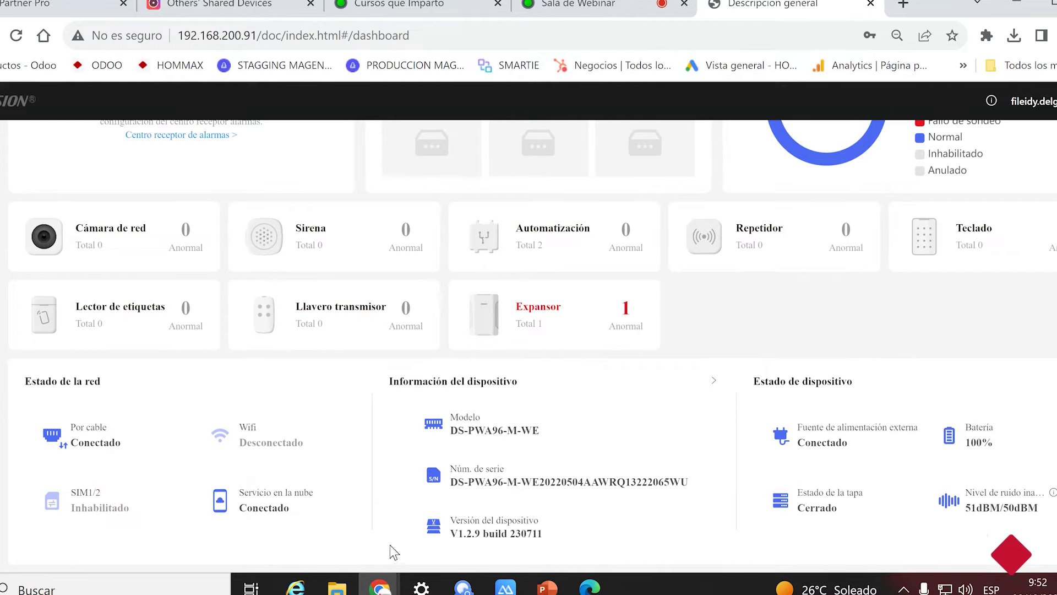
pyautogui.scroll(3, 471, 532)
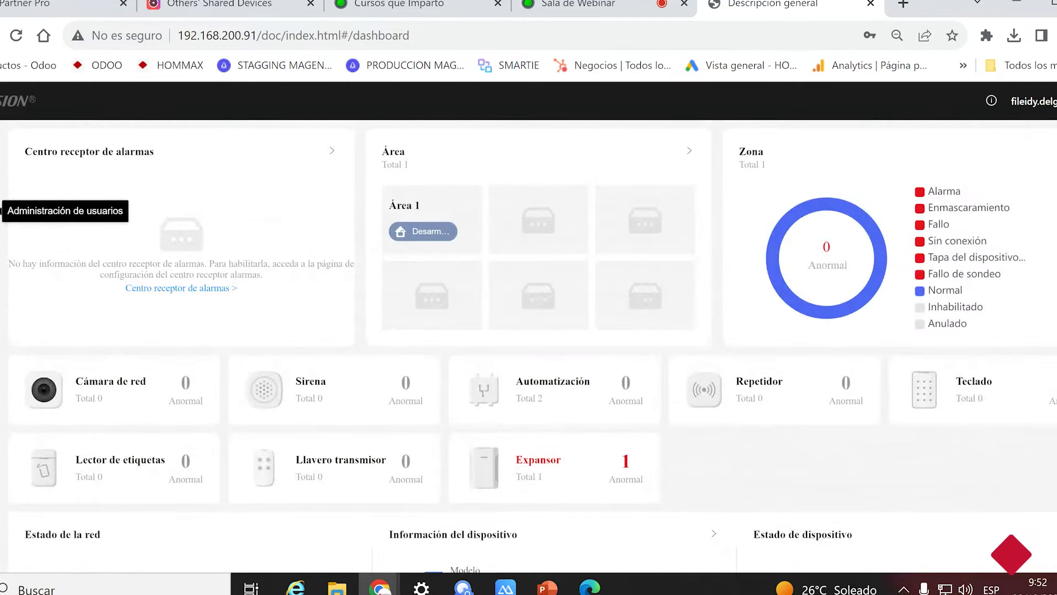
# - Open the user list and scroll through the Prueba user's settings
pyautogui.click(1, 211)
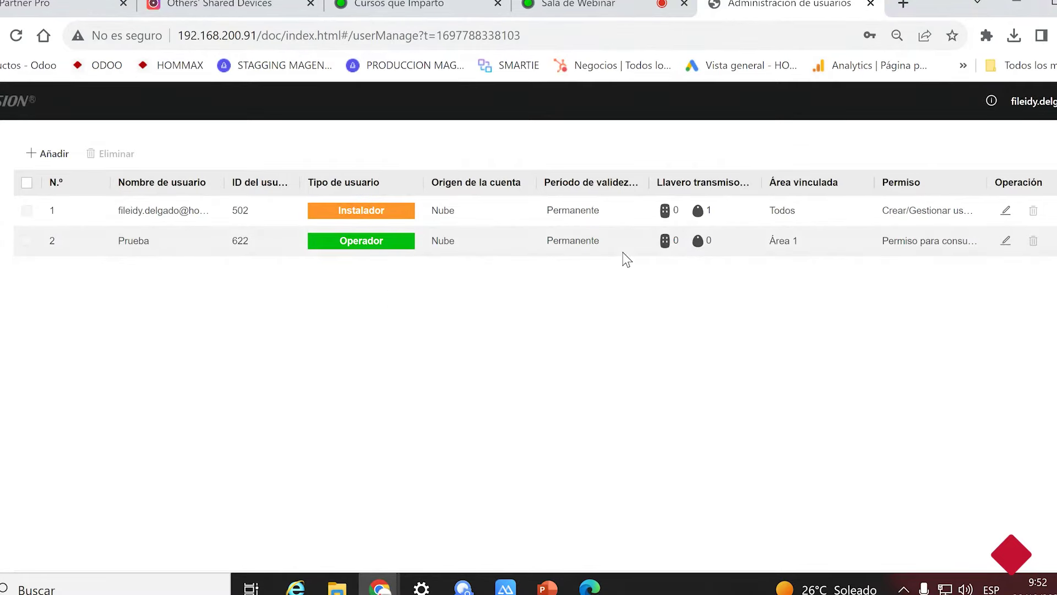
pyautogui.click(1003, 242)
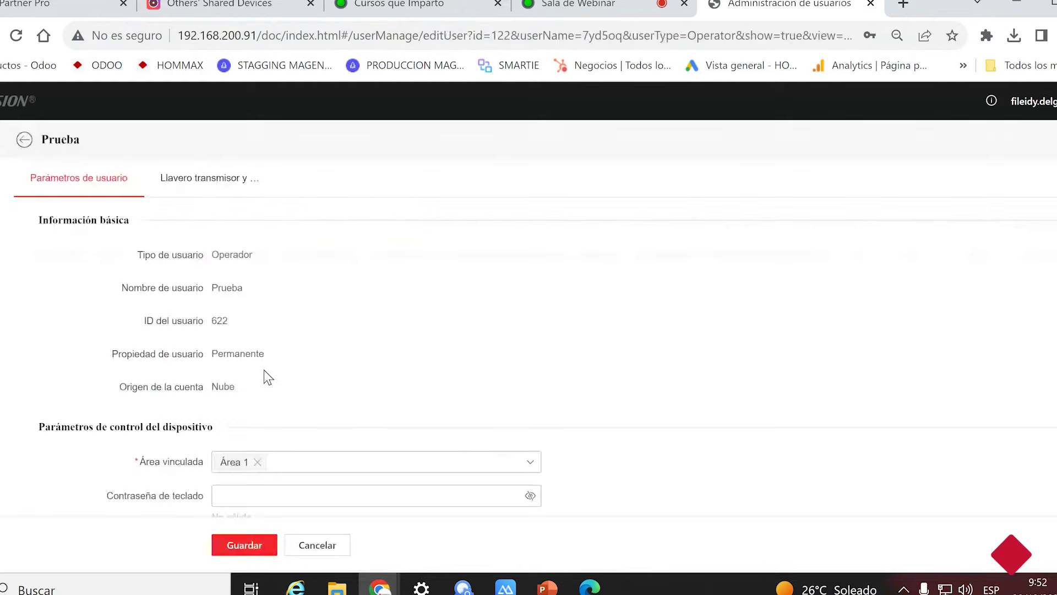
pyautogui.scroll(-8, 270, 297)
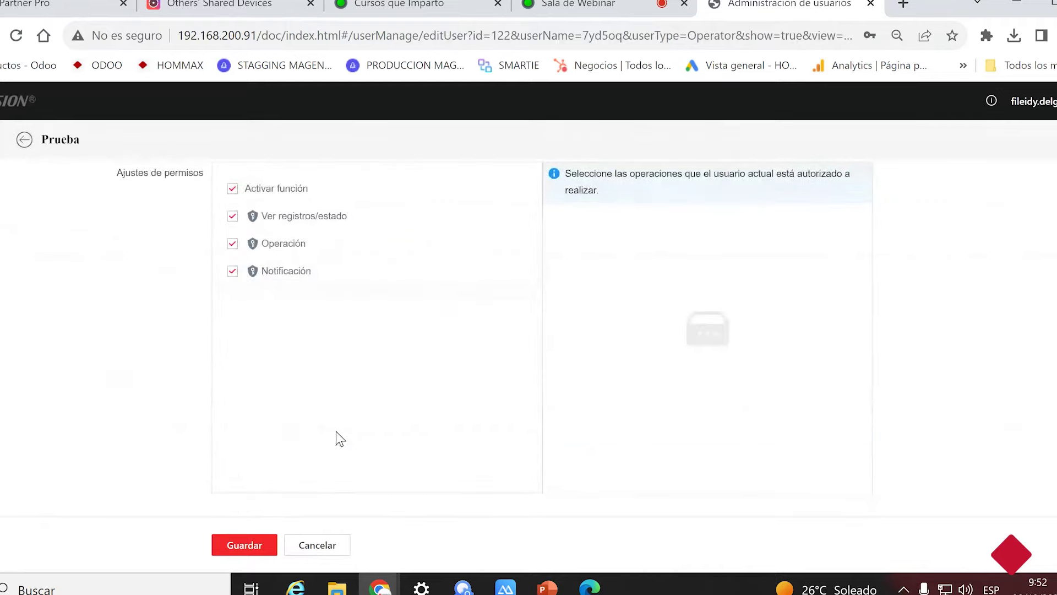
pyautogui.scroll(10, 336, 431)
pyautogui.scroll(-4, 336, 431)
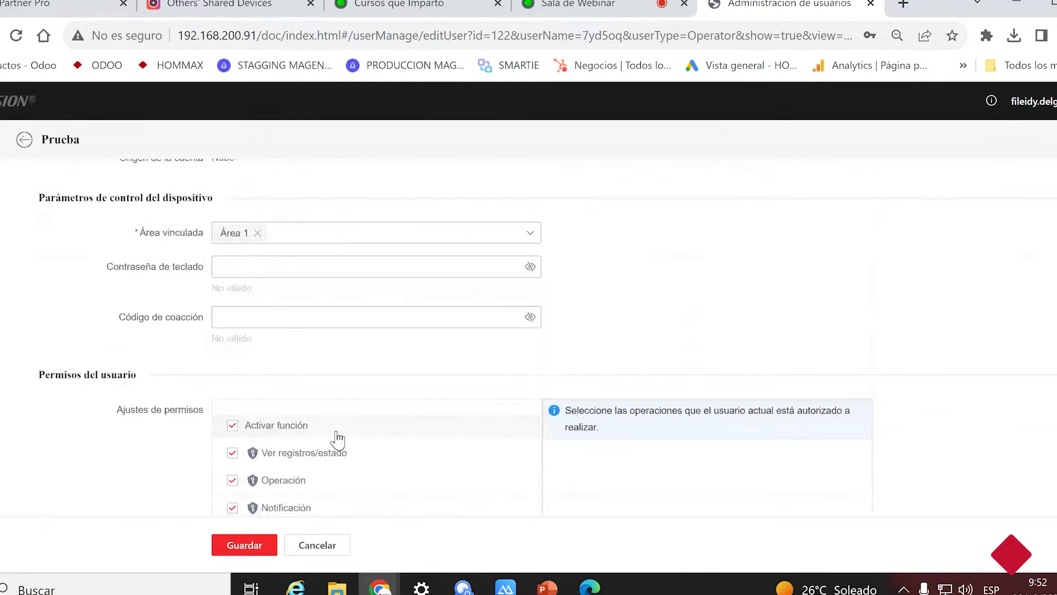
pyautogui.scroll(-4, 338, 439)
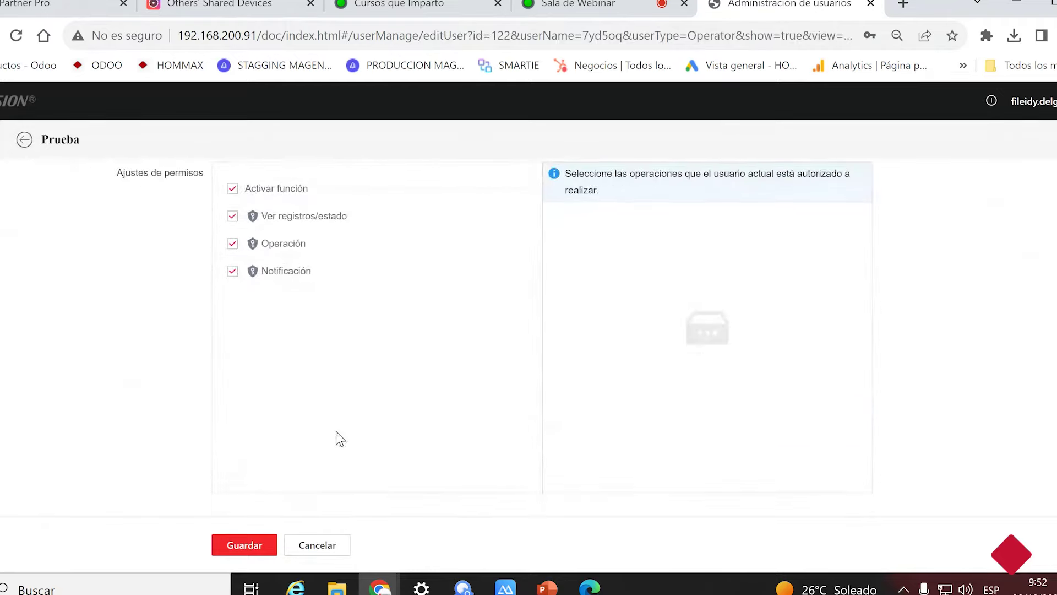
pyautogui.scroll(8, 337, 437)
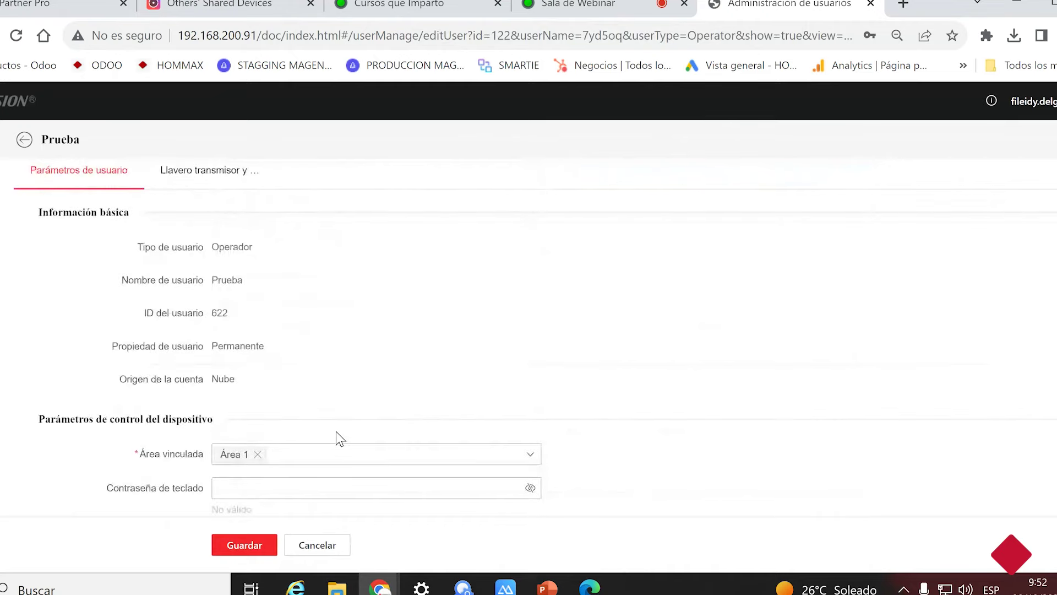
pyautogui.scroll(1, 337, 432)
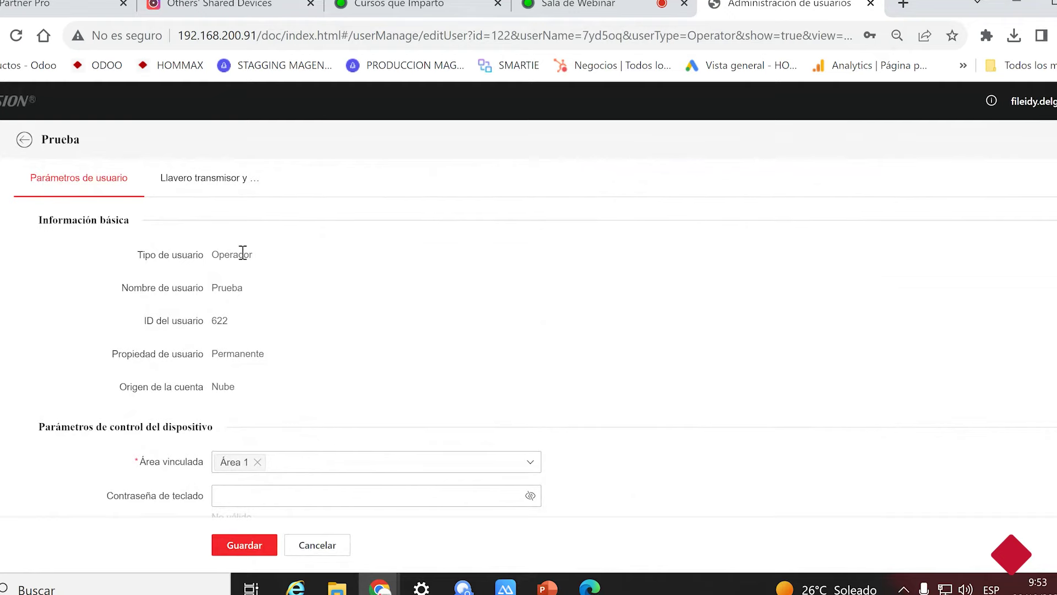
# - View the user's 'Llavero transmisor y ...' tab, then go to device management's area list
pyautogui.click(205, 182)
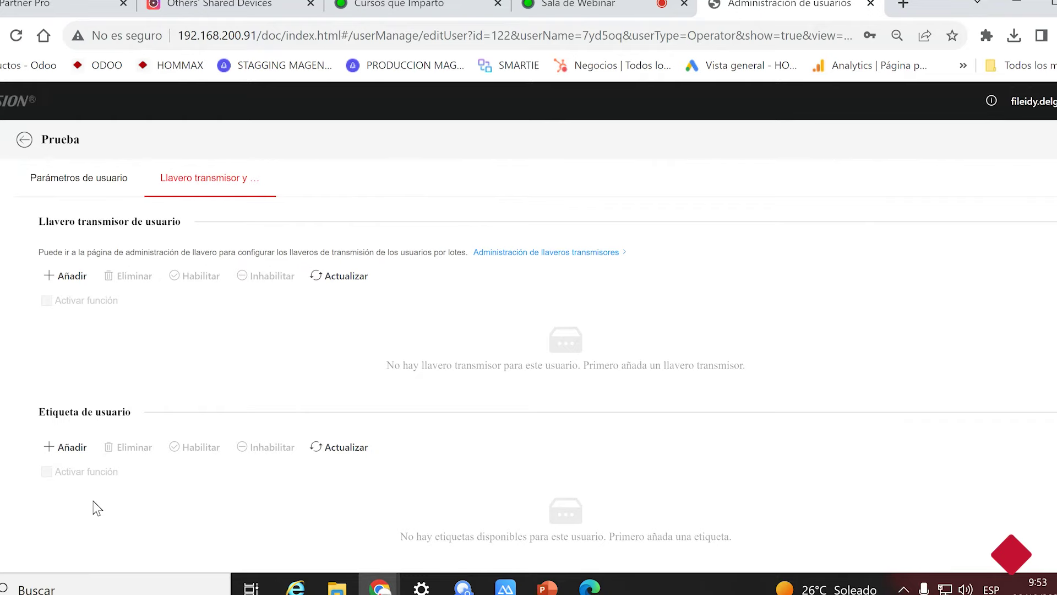
pyautogui.click(24, 141)
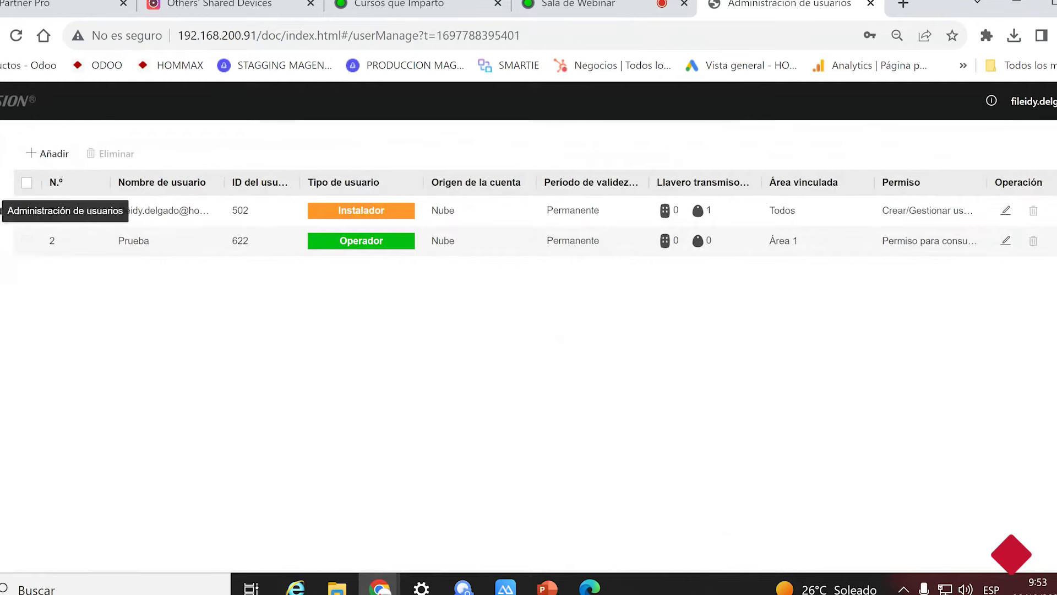
pyautogui.click(1, 265)
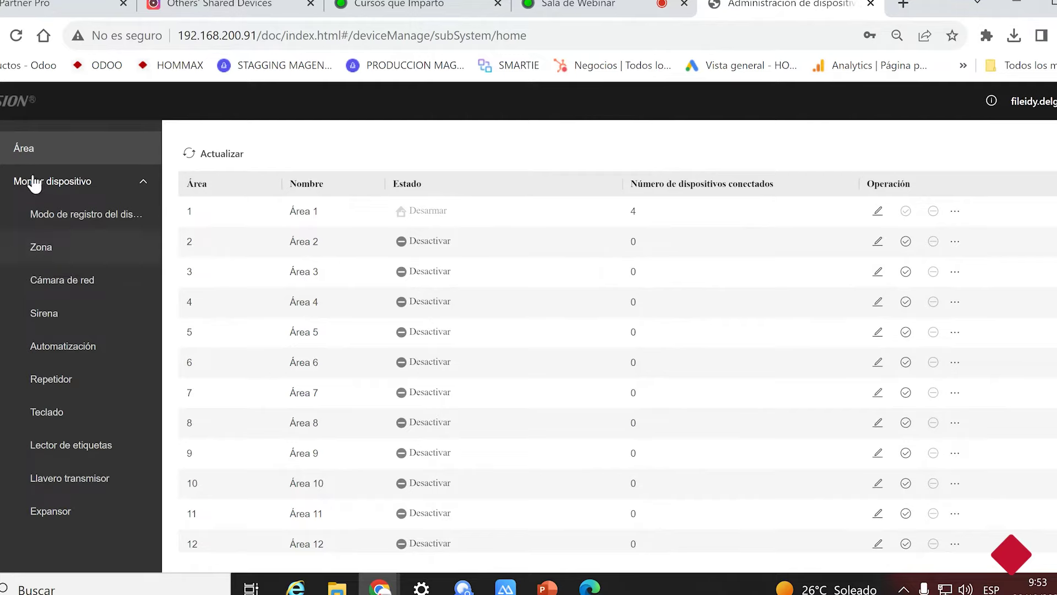
# - Collapse and re-expand Montar dispositivo, then open 'Modo de registro del dispositivo', currently disabled
pyautogui.scroll(-10, 337, 397)
pyautogui.scroll(10, 337, 398)
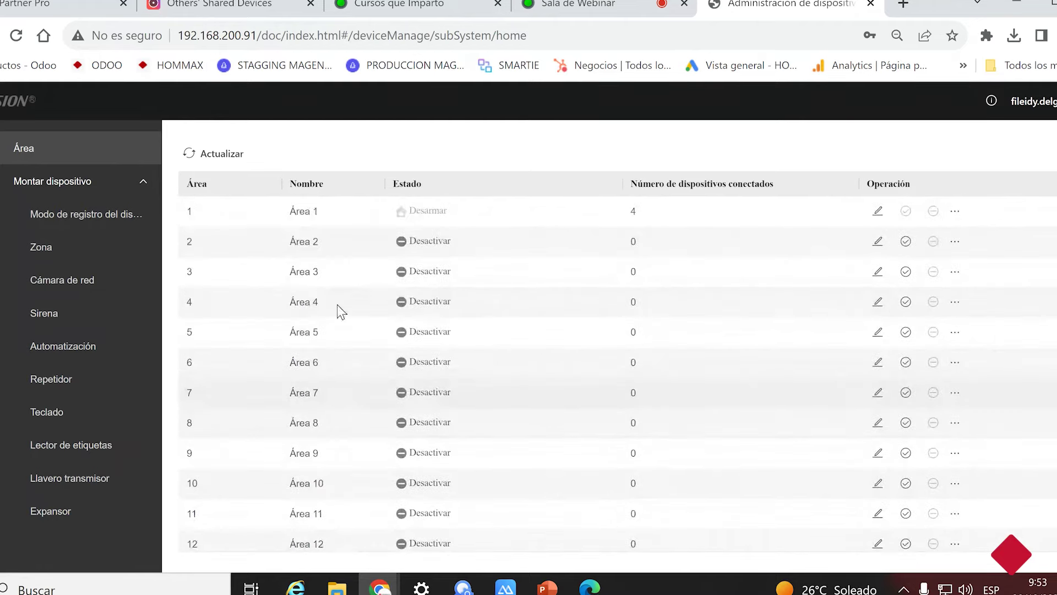
pyautogui.click(66, 186)
pyautogui.click(67, 186)
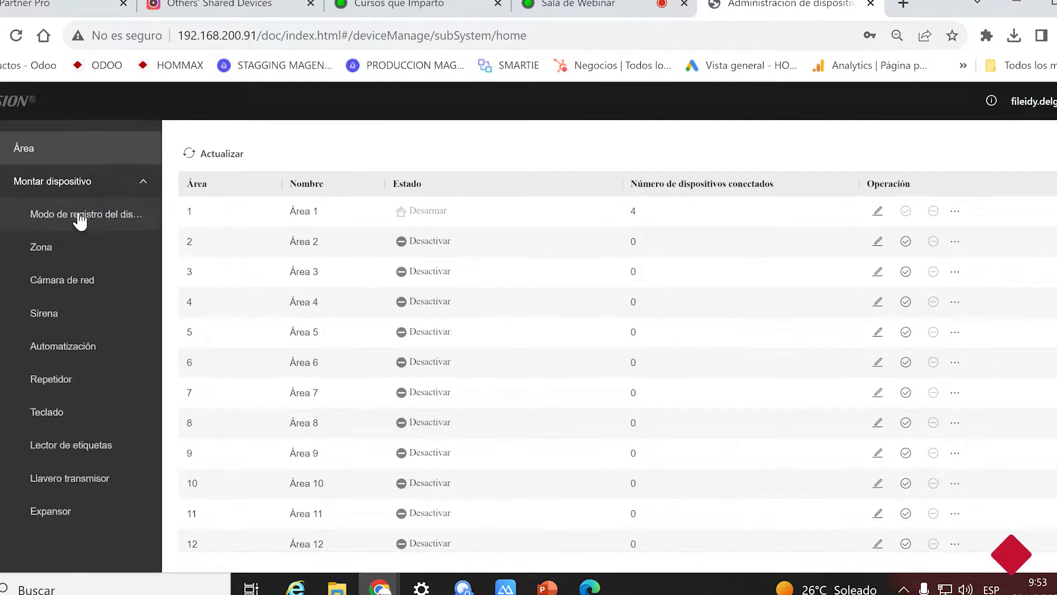
pyautogui.click(82, 220)
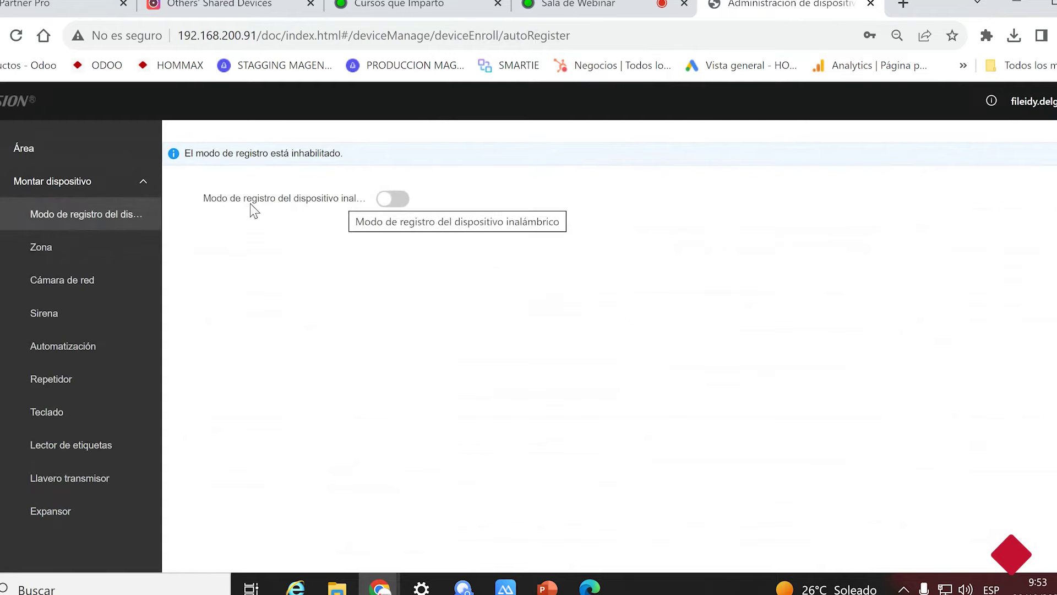
# - Check the Zona list's single wired zone, then view the empty Cámara de red list
pyautogui.click(56, 253)
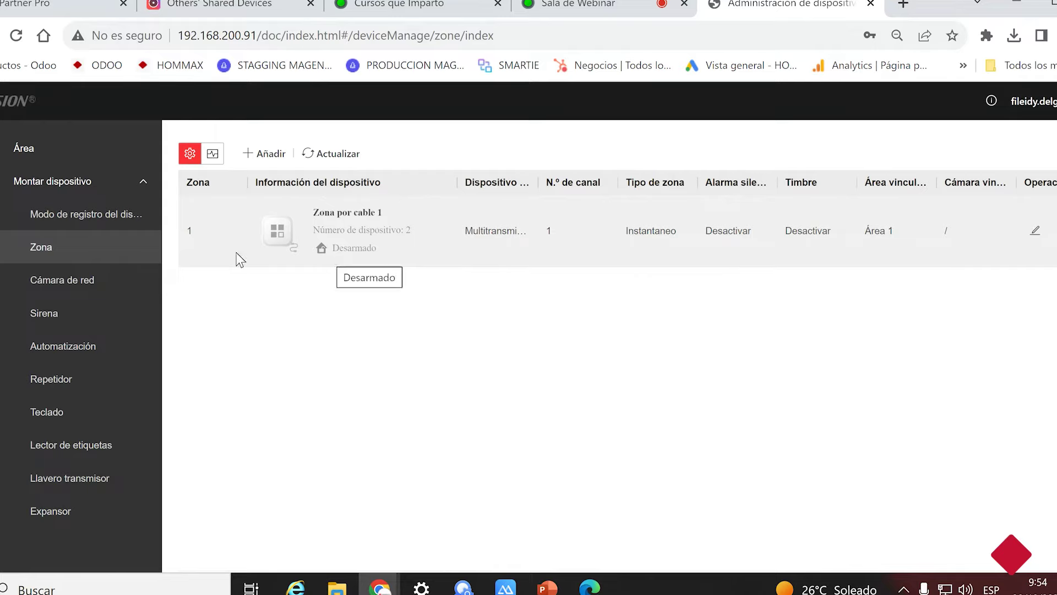
pyautogui.click(54, 291)
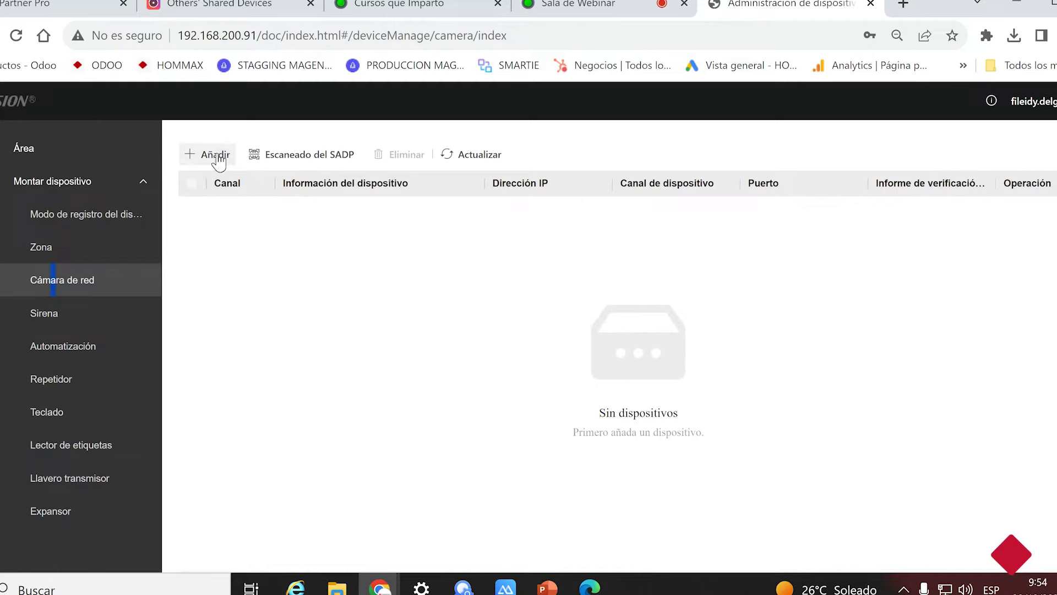
# - Preview the add-camera form and an SADP scan finding about ten cameras, then open Sirena
pyautogui.click(190, 157)
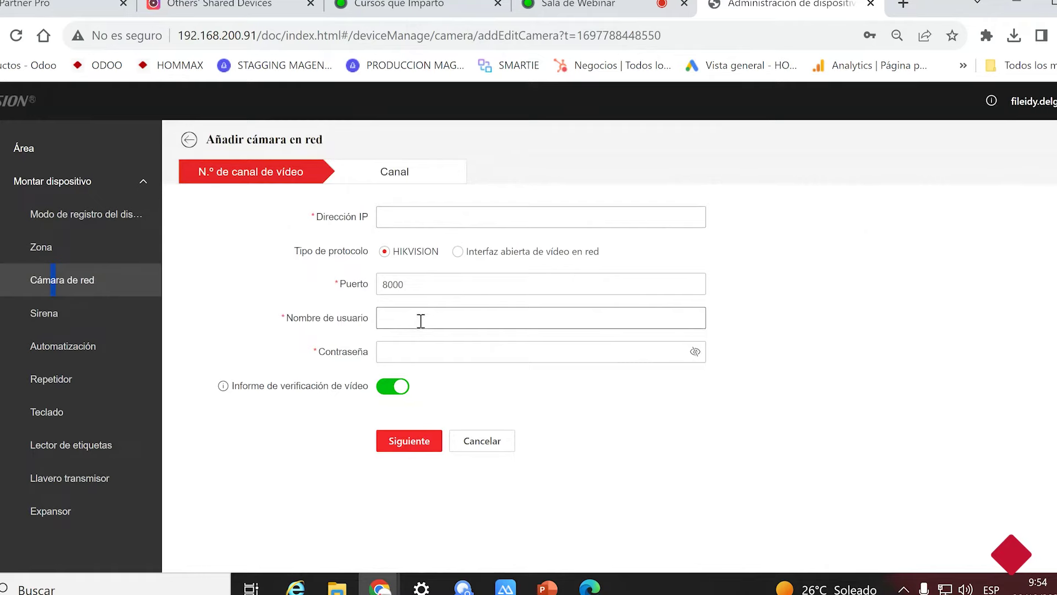
pyautogui.click(187, 141)
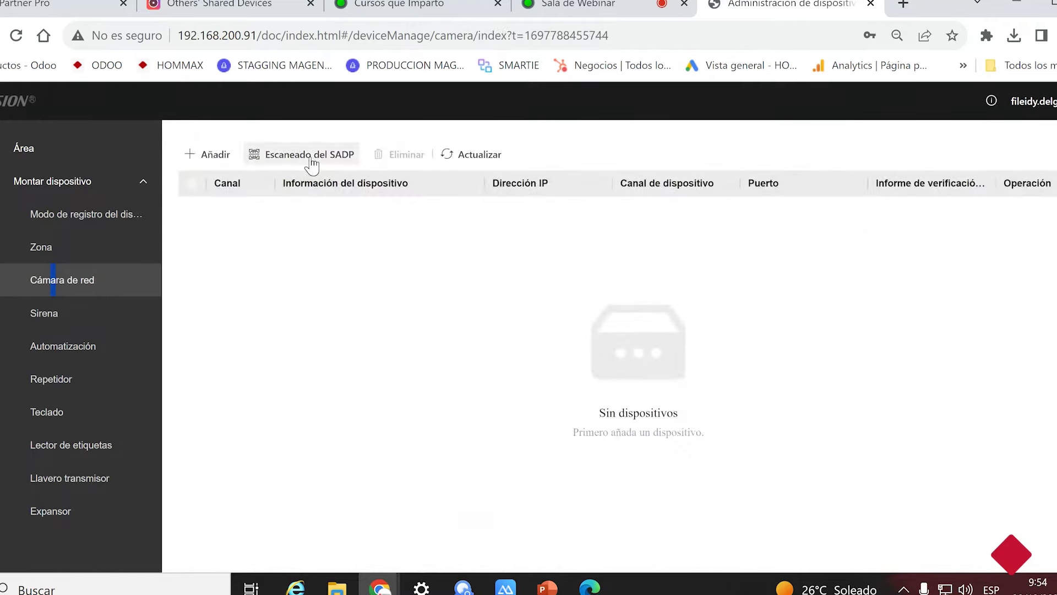
pyautogui.click(310, 155)
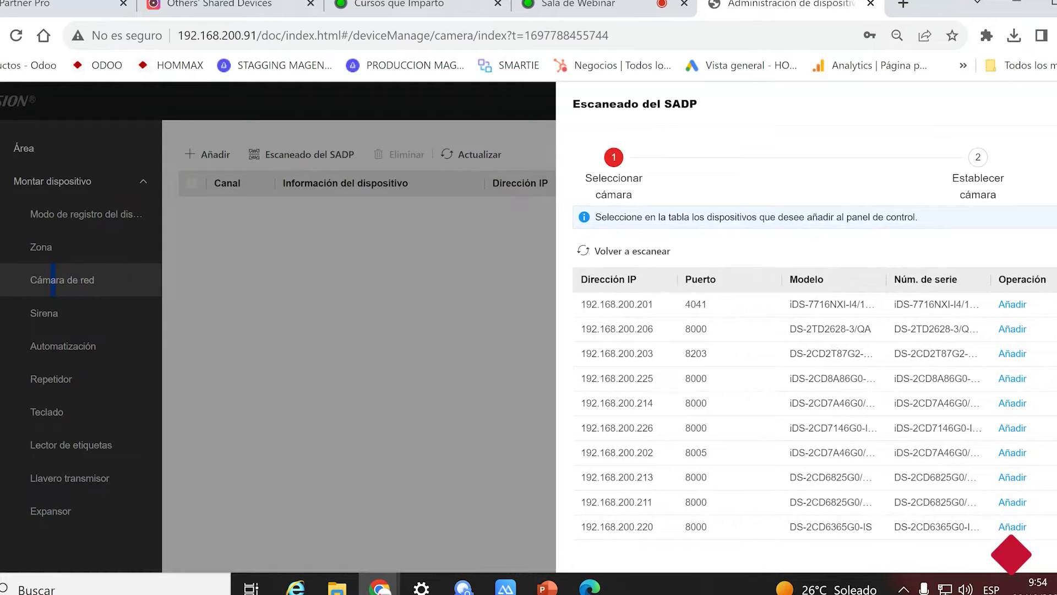
pyautogui.press('Escape')
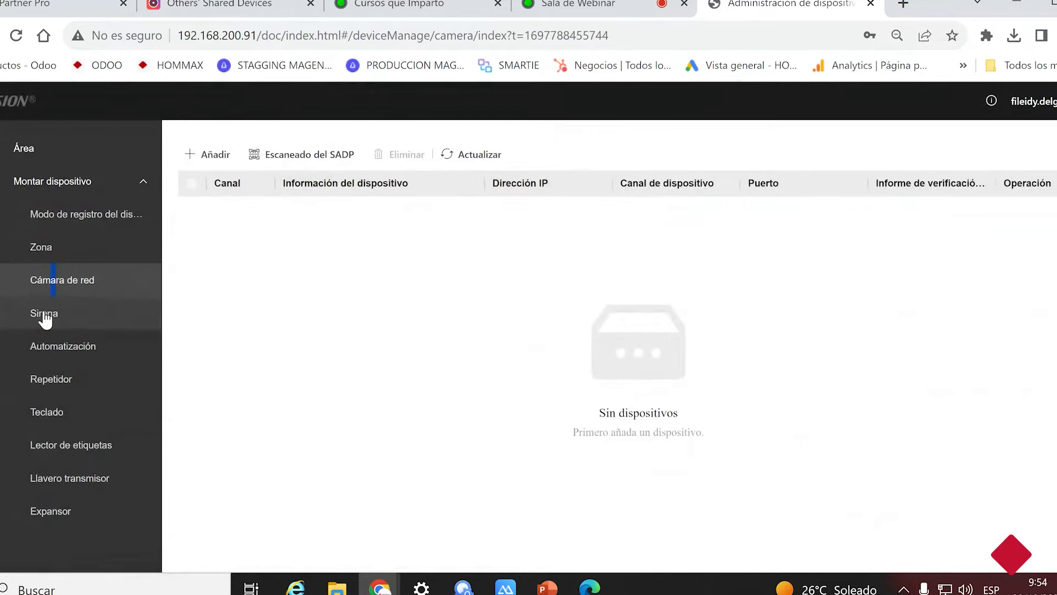
pyautogui.click(45, 317)
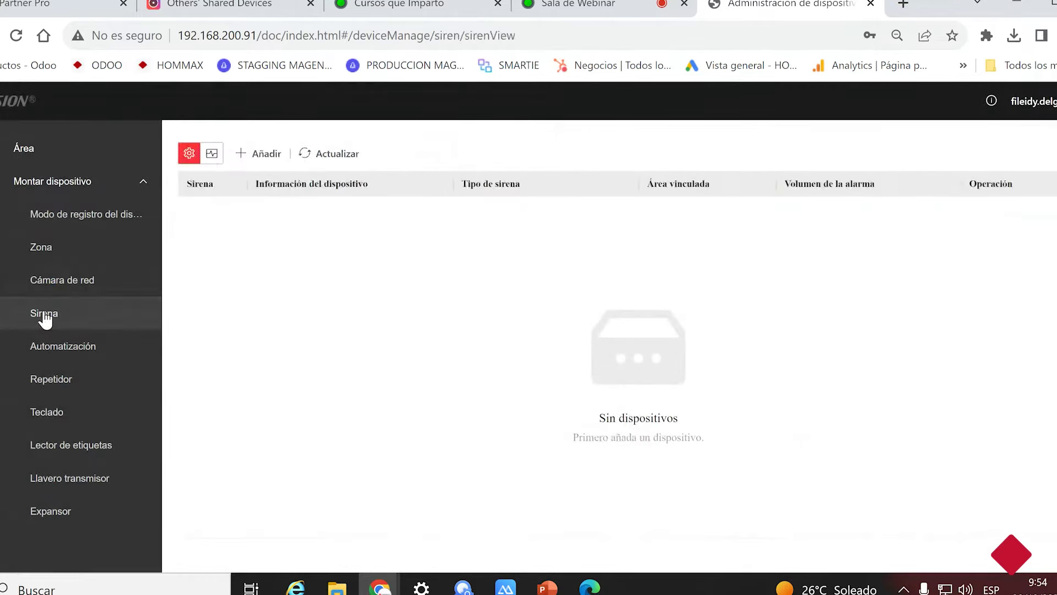
pyautogui.click(261, 157)
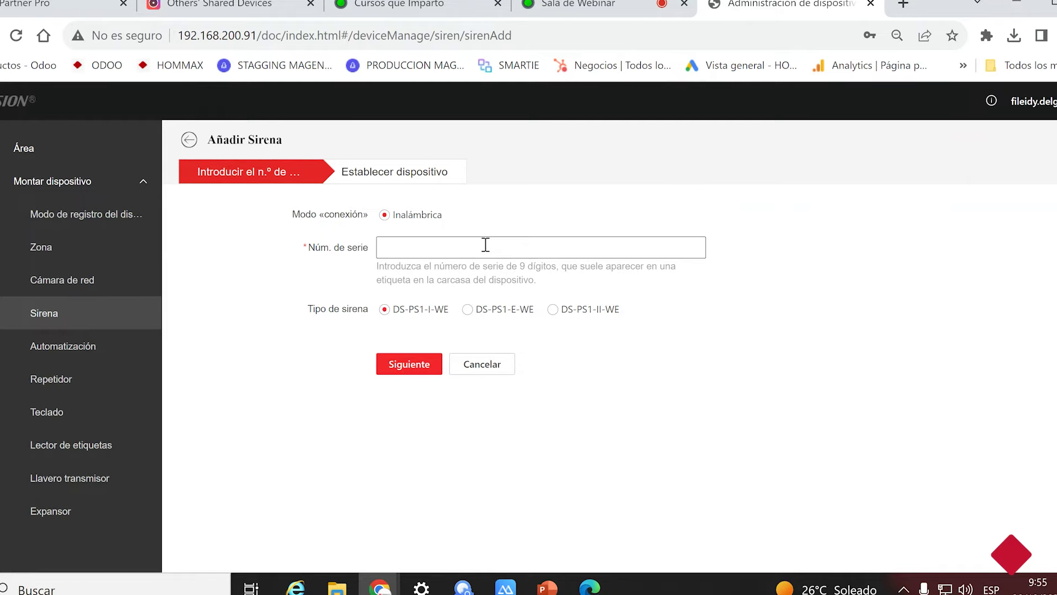
pyautogui.click(485, 365)
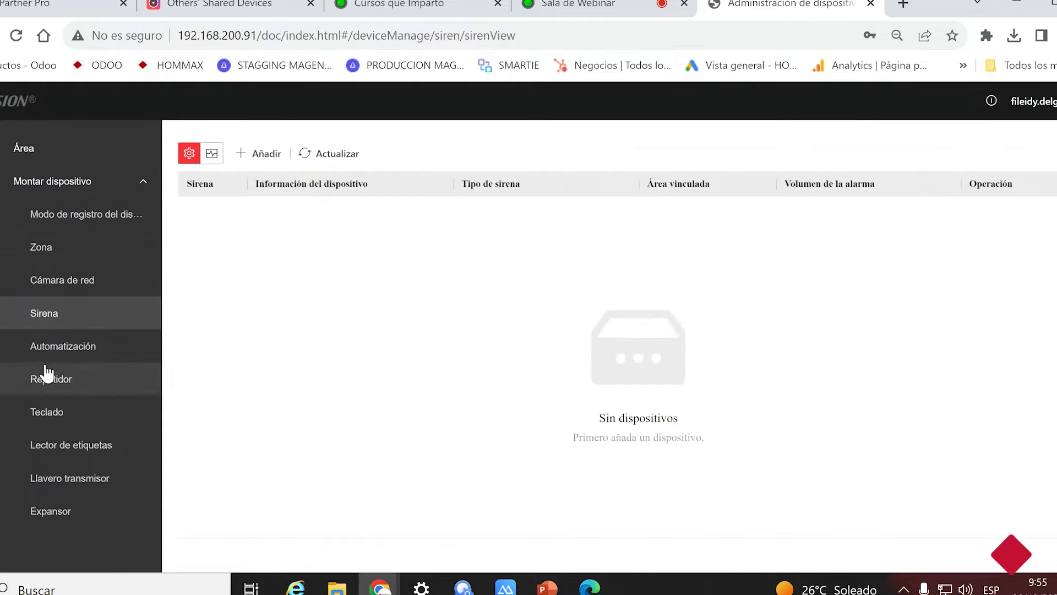
# - Open Automatización, listing relé 1 linked to Alarma and relé 2 on Manual, both off
pyautogui.click(65, 355)
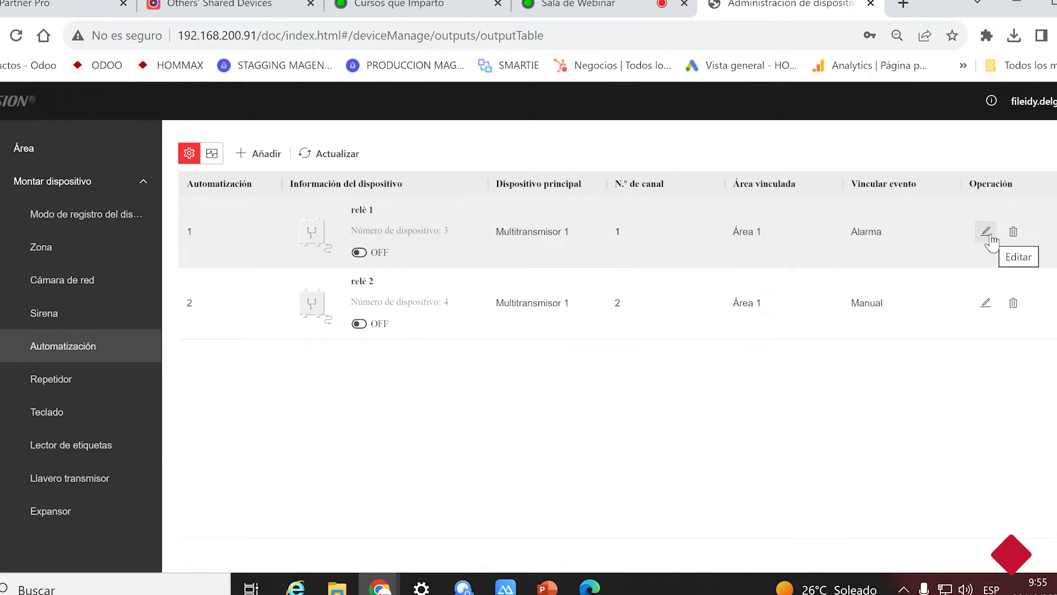
pyautogui.click(989, 235)
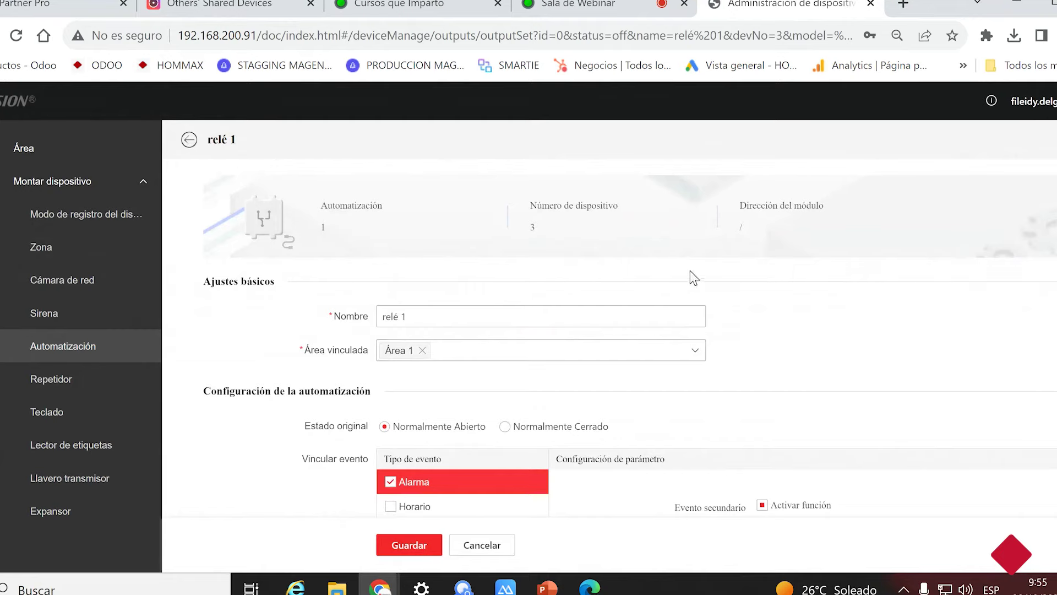
pyautogui.scroll(-1, 715, 400)
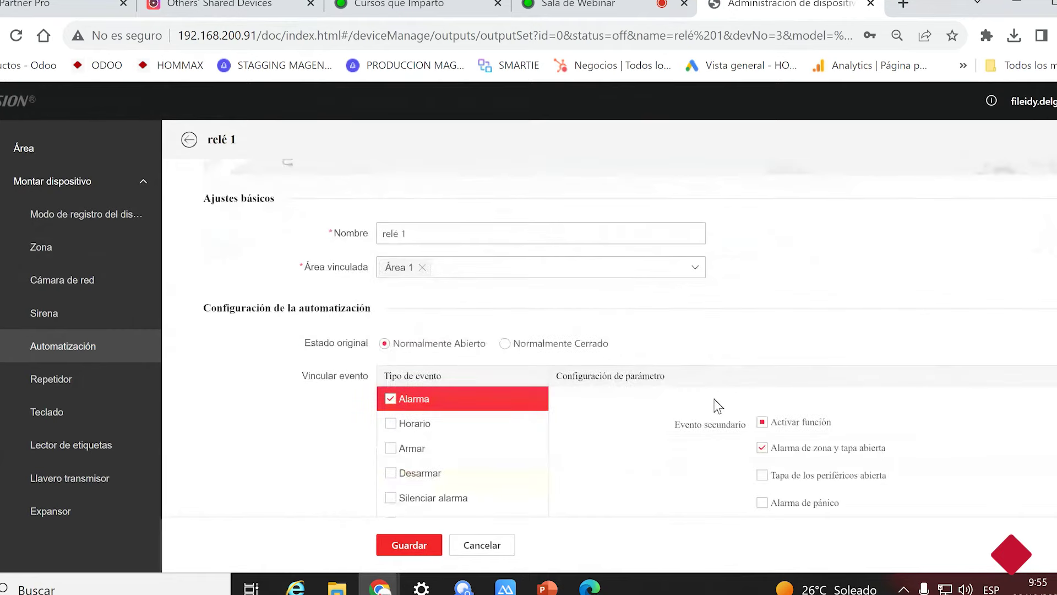
pyautogui.scroll(-2, 718, 406)
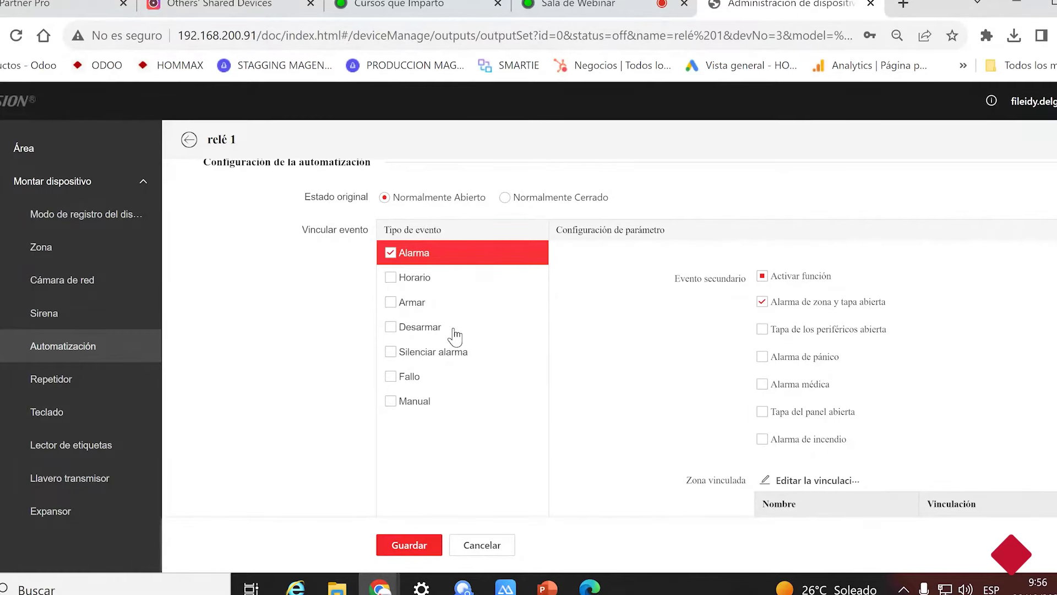
pyautogui.click(442, 284)
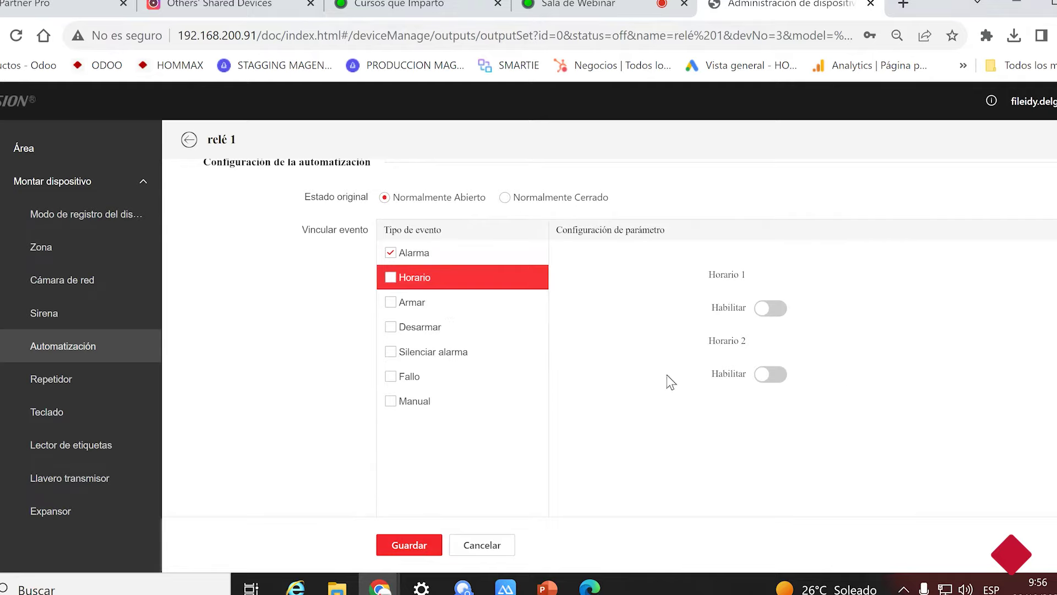
pyautogui.click(427, 311)
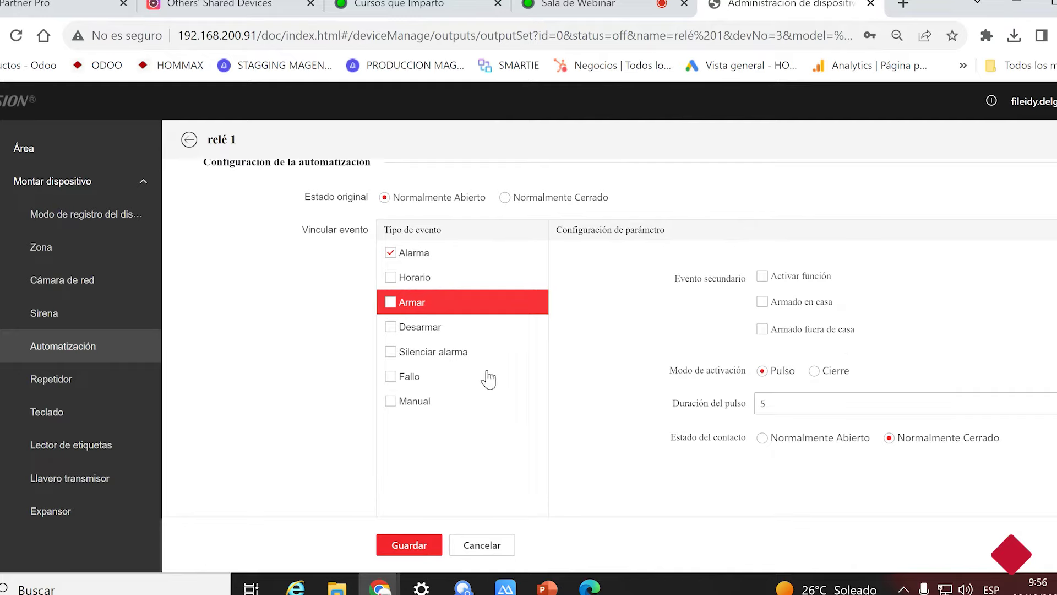
pyautogui.click(435, 329)
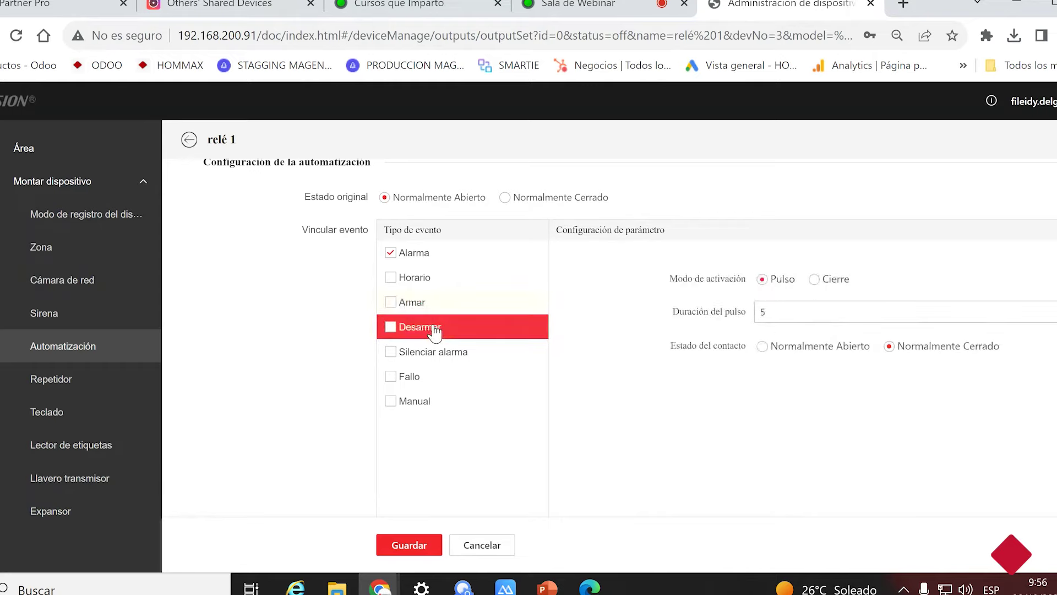
pyautogui.click(457, 361)
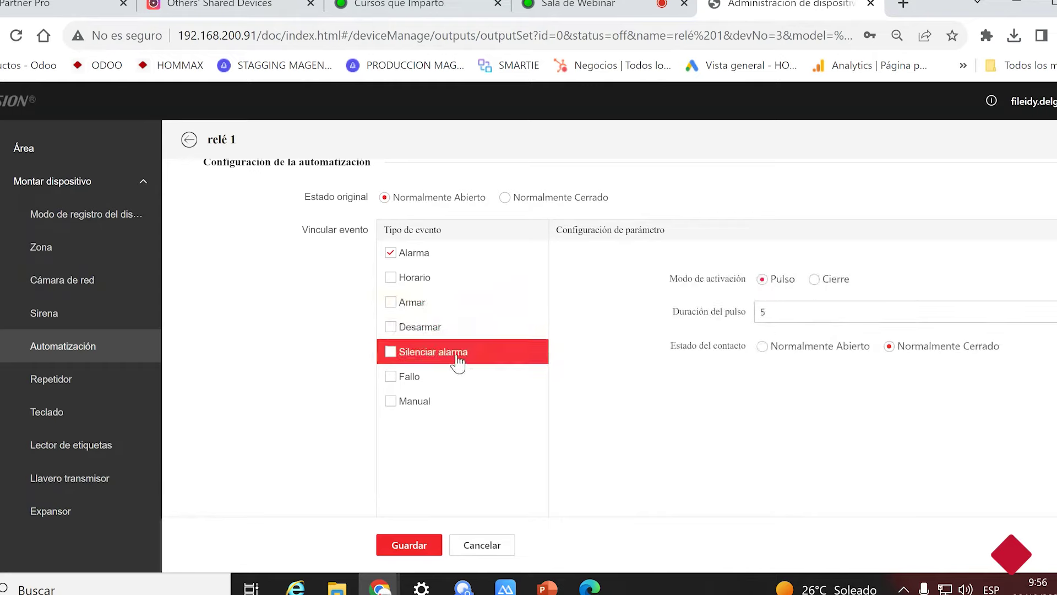
pyautogui.click(453, 388)
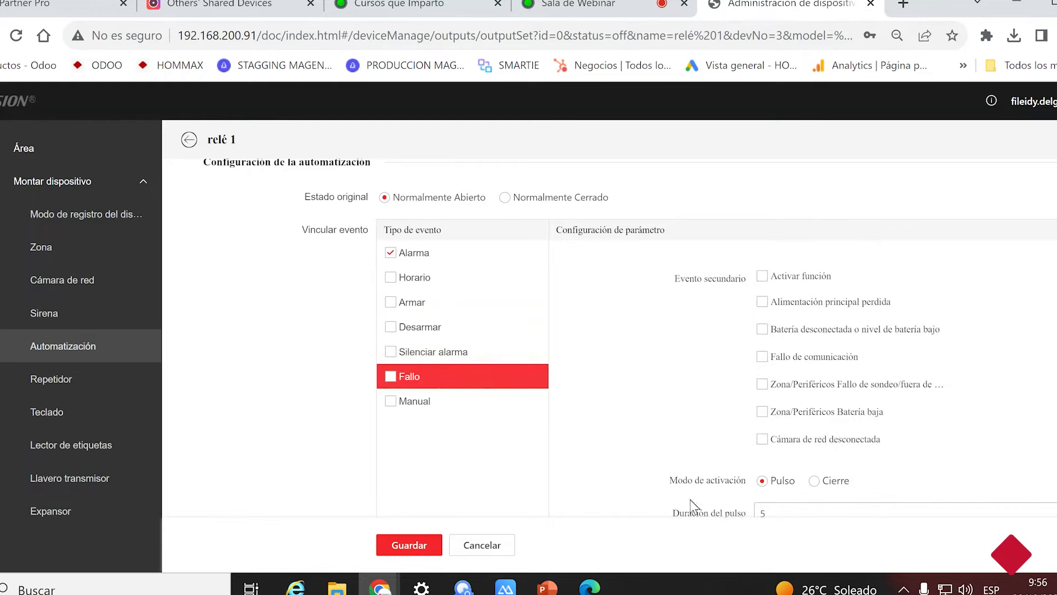
pyautogui.click(457, 404)
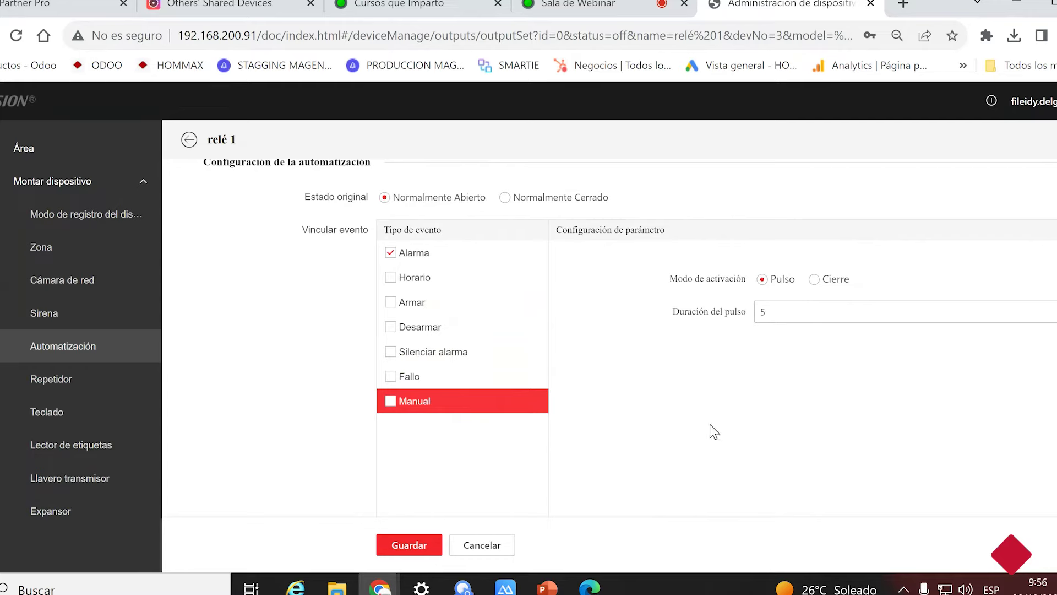
pyautogui.scroll(-3, 708, 427)
pyautogui.scroll(7, 709, 427)
pyautogui.scroll(-2, 617, 431)
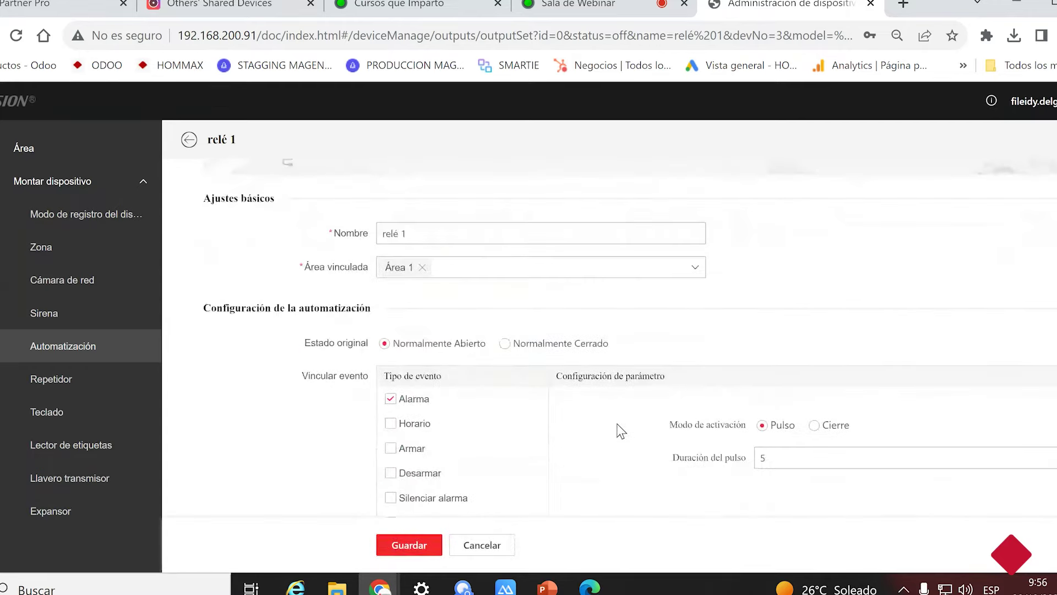
pyautogui.scroll(-1, 621, 431)
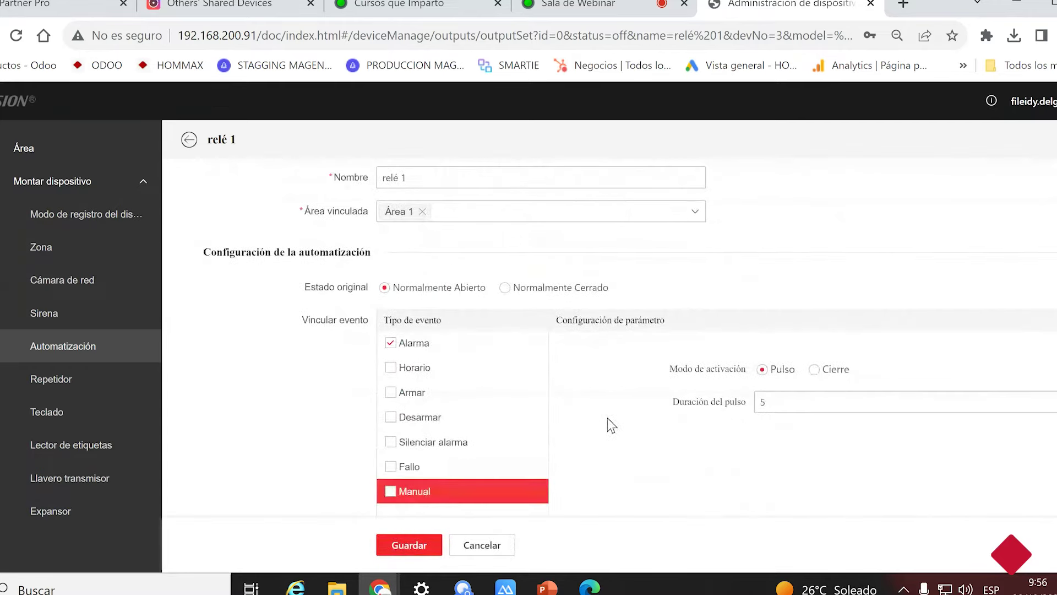
pyautogui.scroll(3, 607, 420)
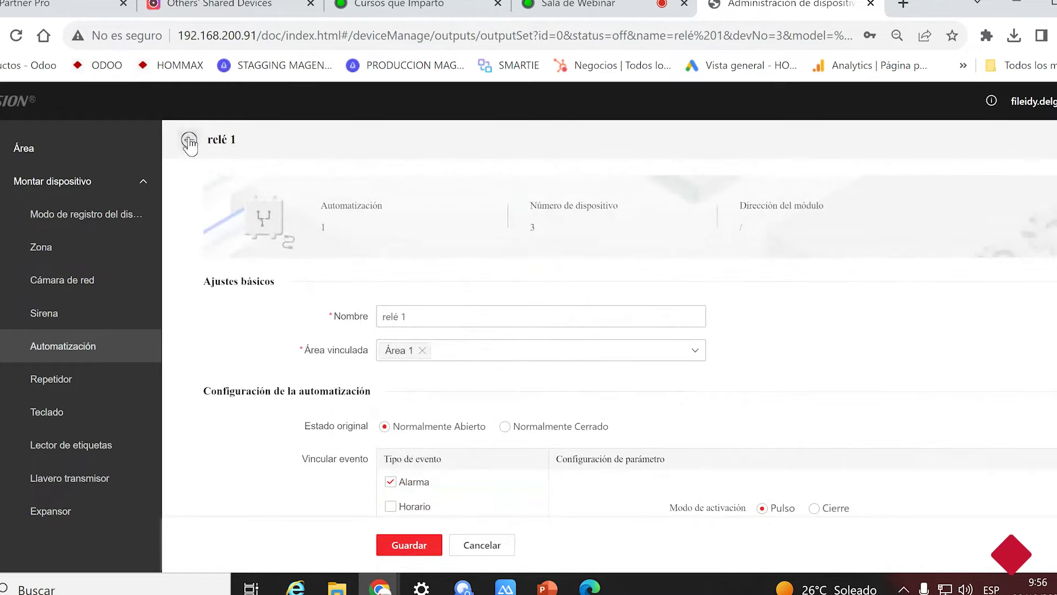
pyautogui.click(189, 141)
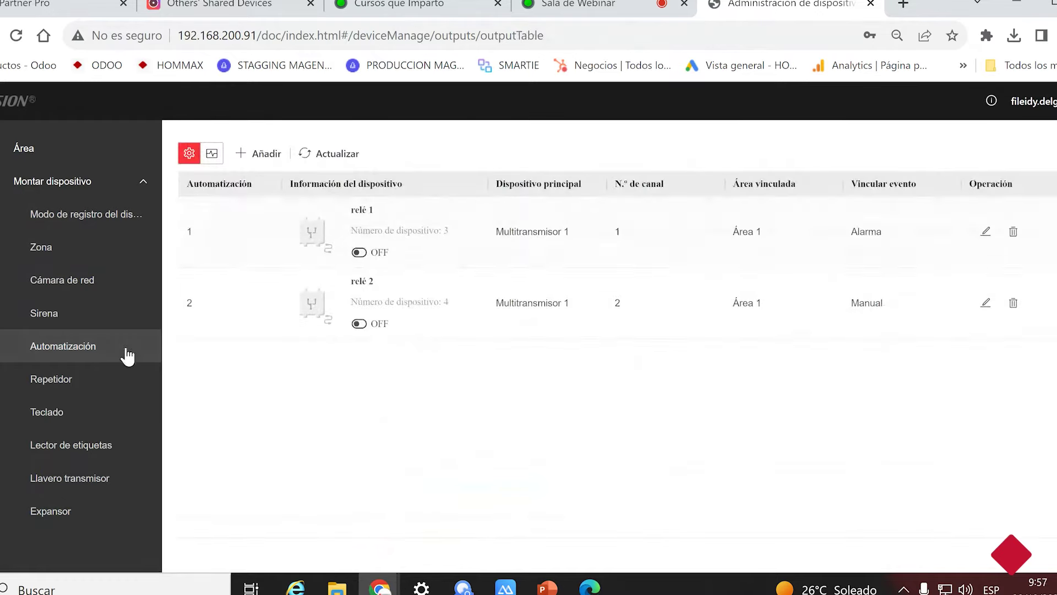
# - Browse repeater, keypad, tag reader, key fob and expander lists, opening Añadir for keypad and expander
pyautogui.click(49, 392)
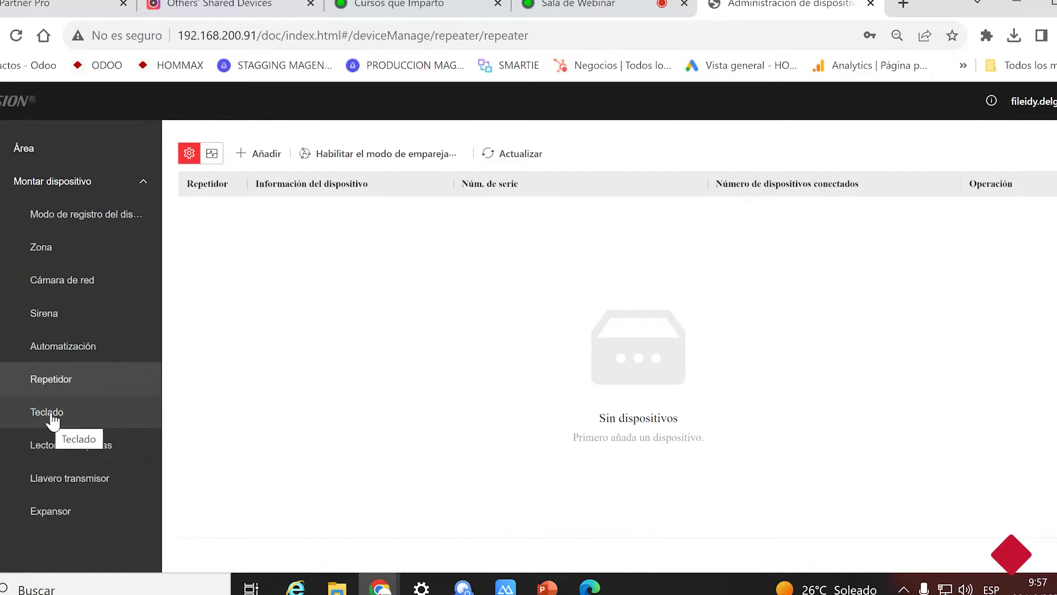
pyautogui.click(53, 422)
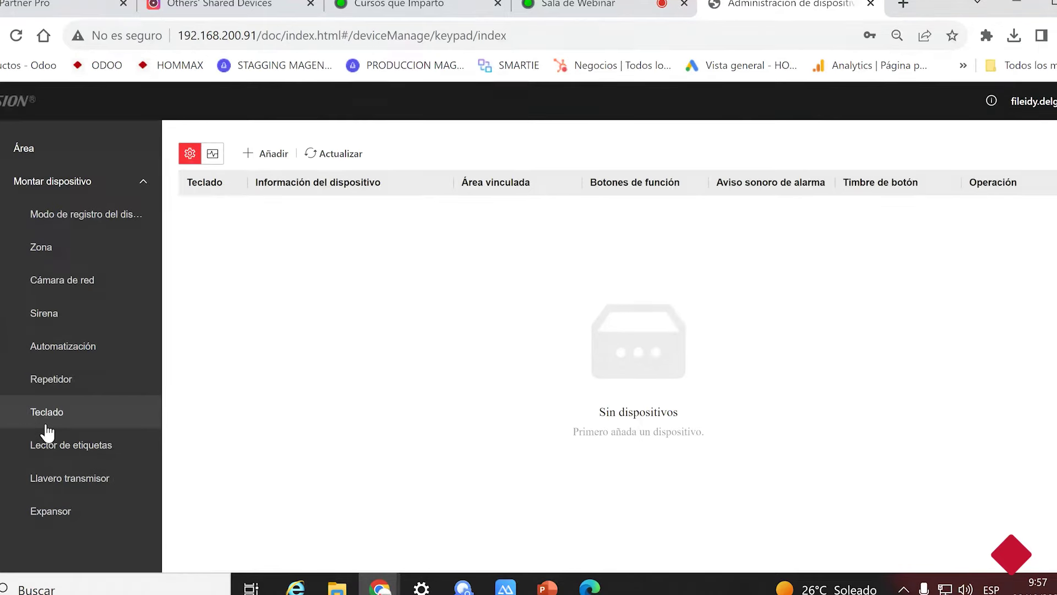
pyautogui.click(246, 156)
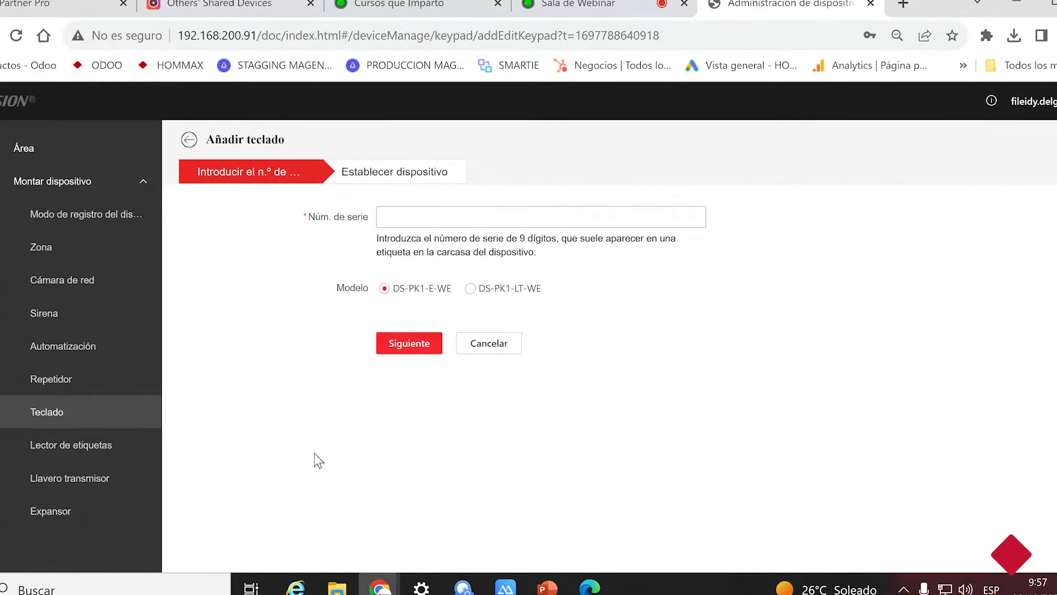
pyautogui.click(106, 452)
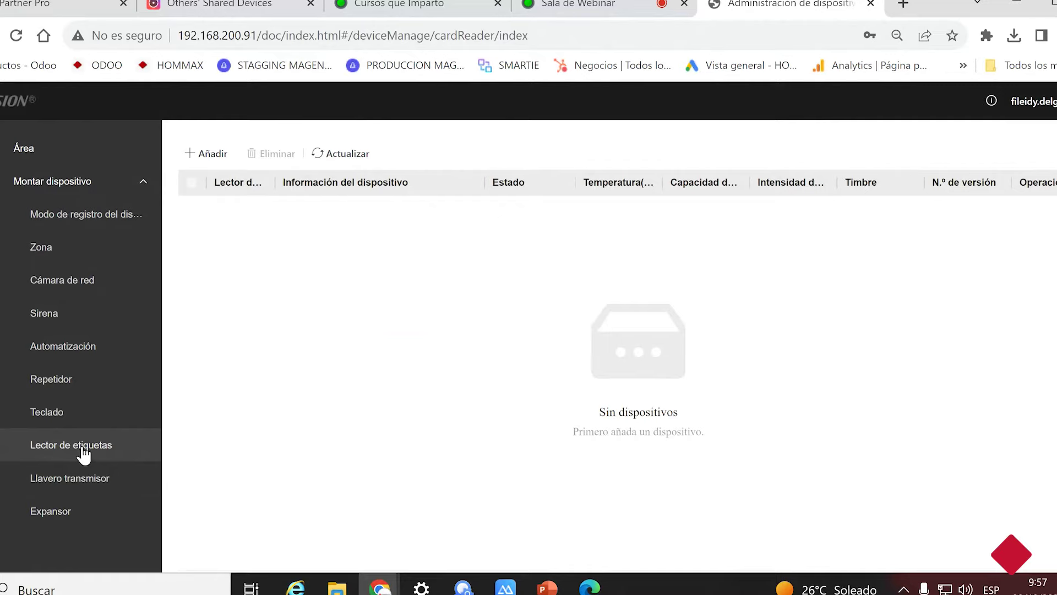
pyautogui.click(85, 487)
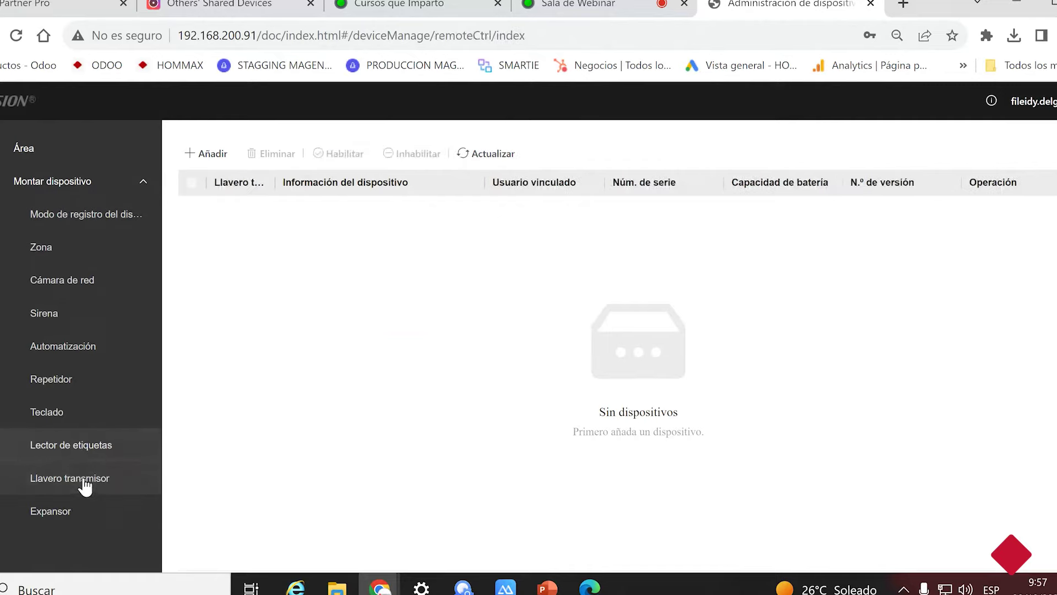
pyautogui.click(66, 515)
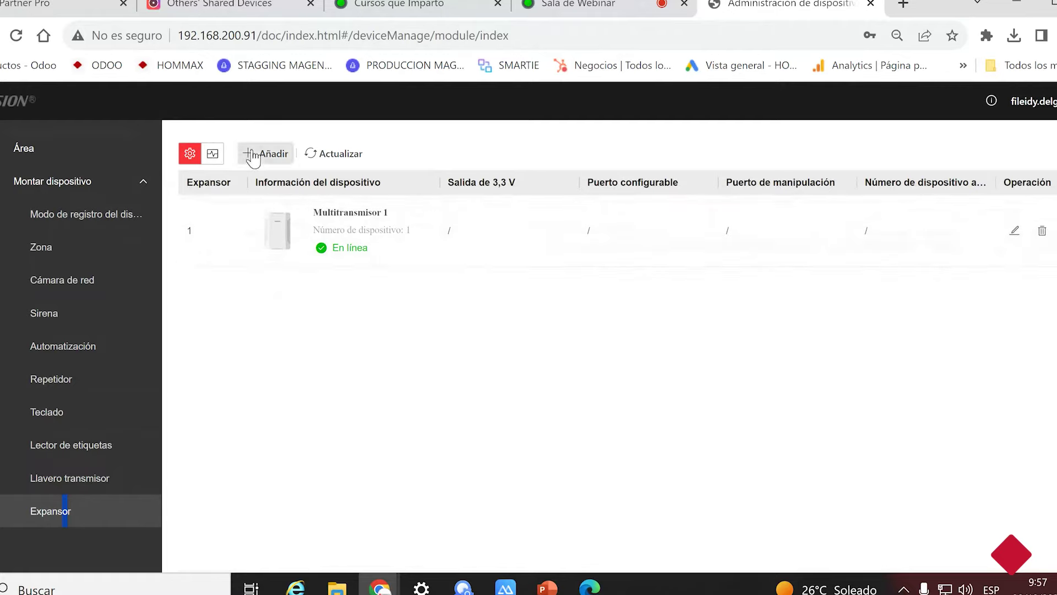
pyautogui.click(254, 157)
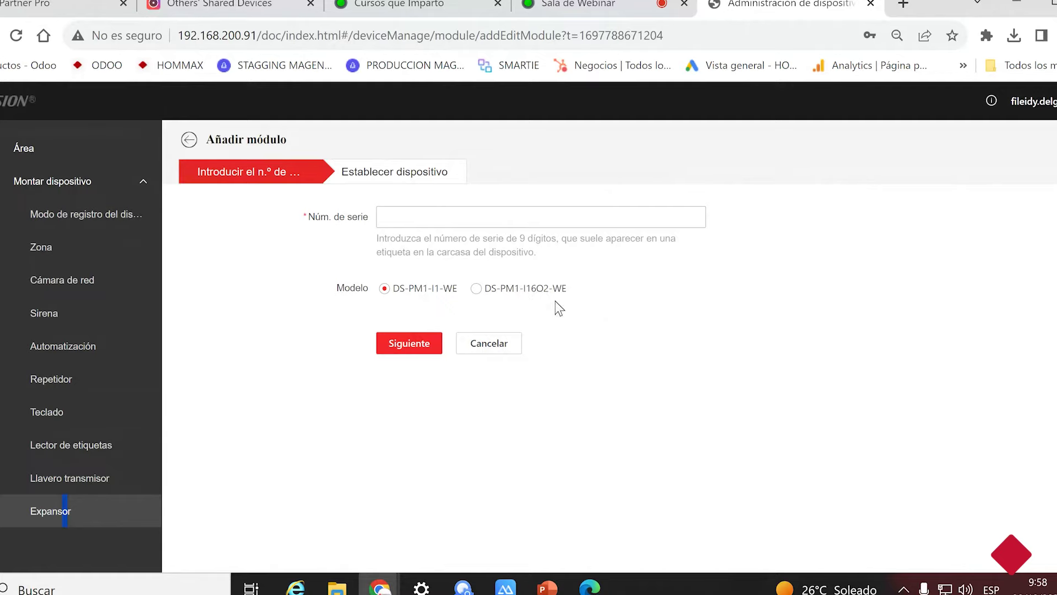
pyautogui.click(494, 342)
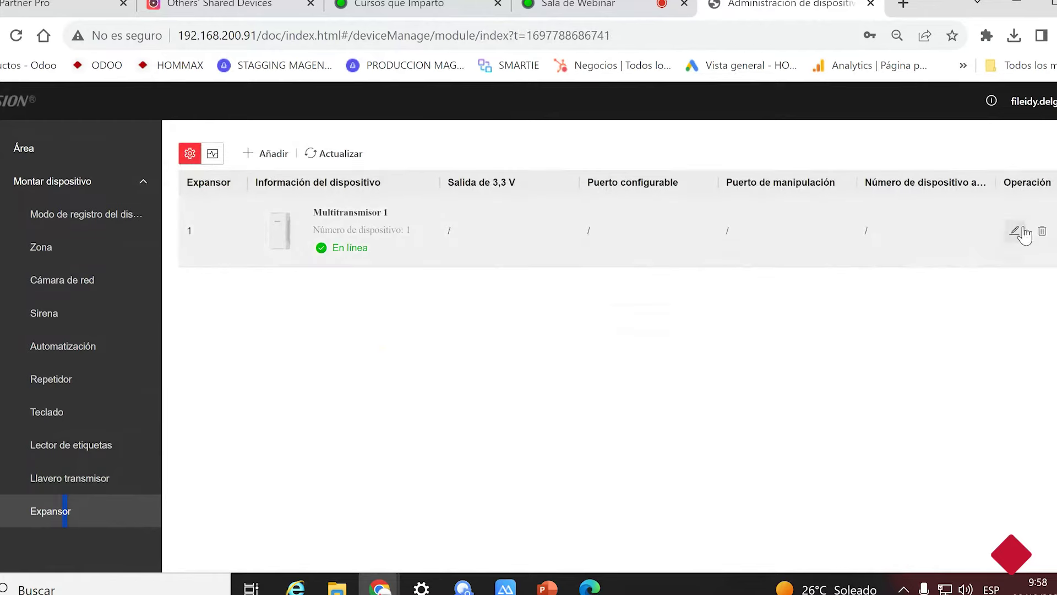
pyautogui.click(1016, 230)
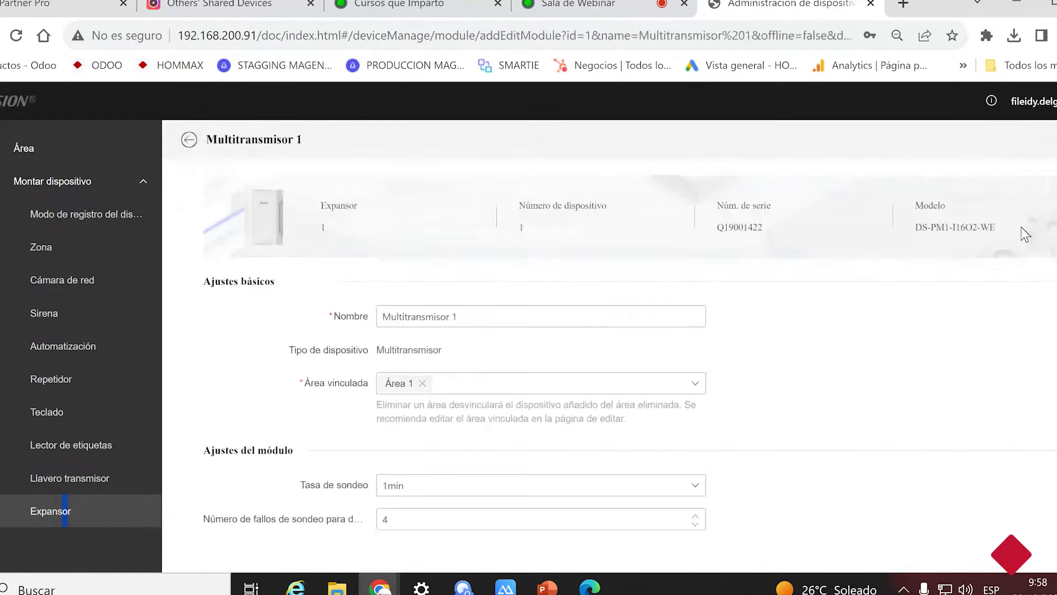
pyautogui.scroll(-1, 498, 346)
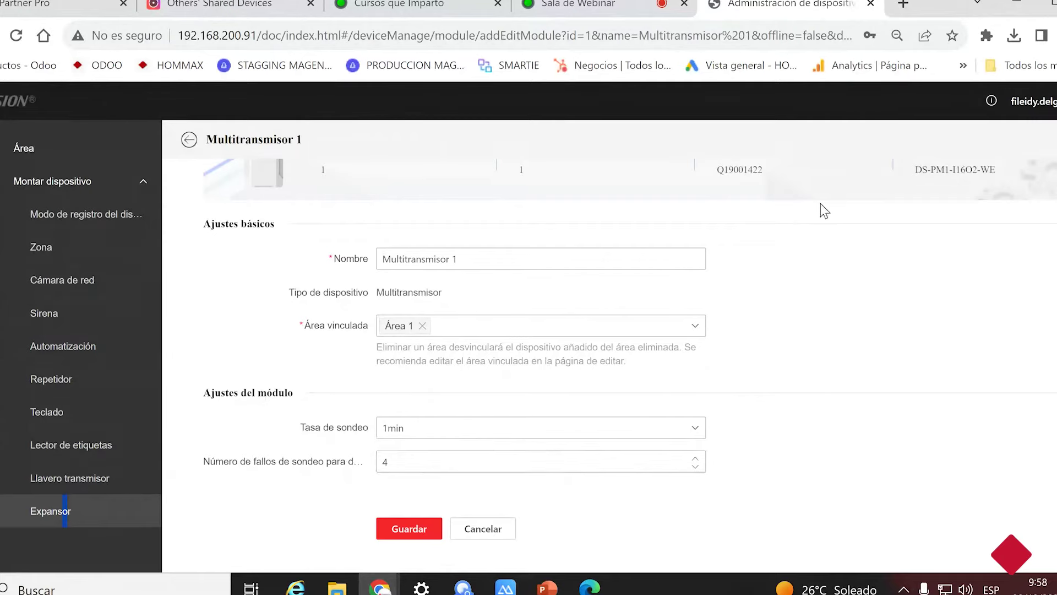
pyautogui.click(189, 140)
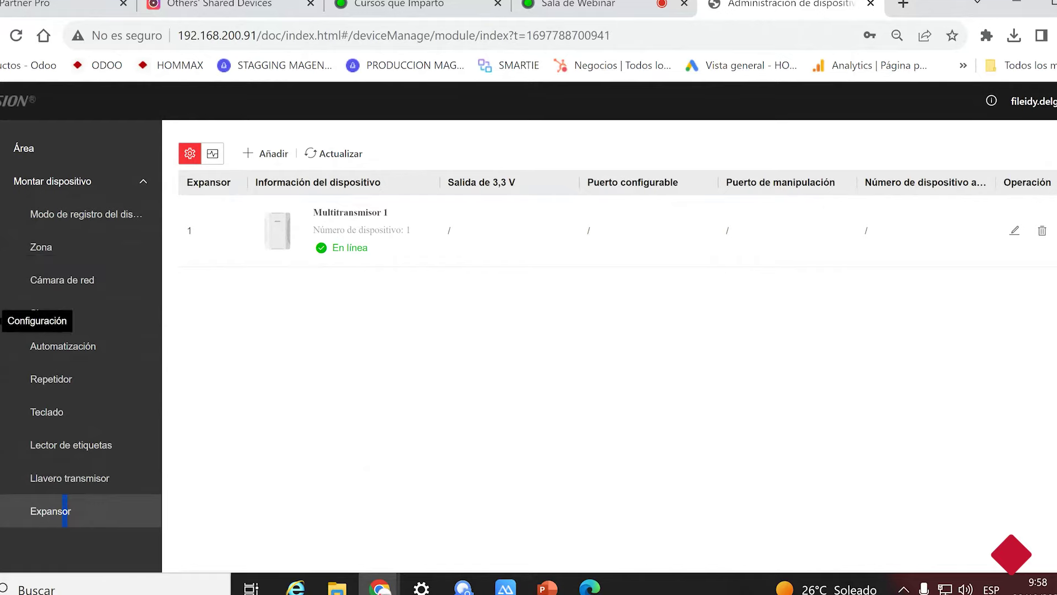
pyautogui.click(1, 320)
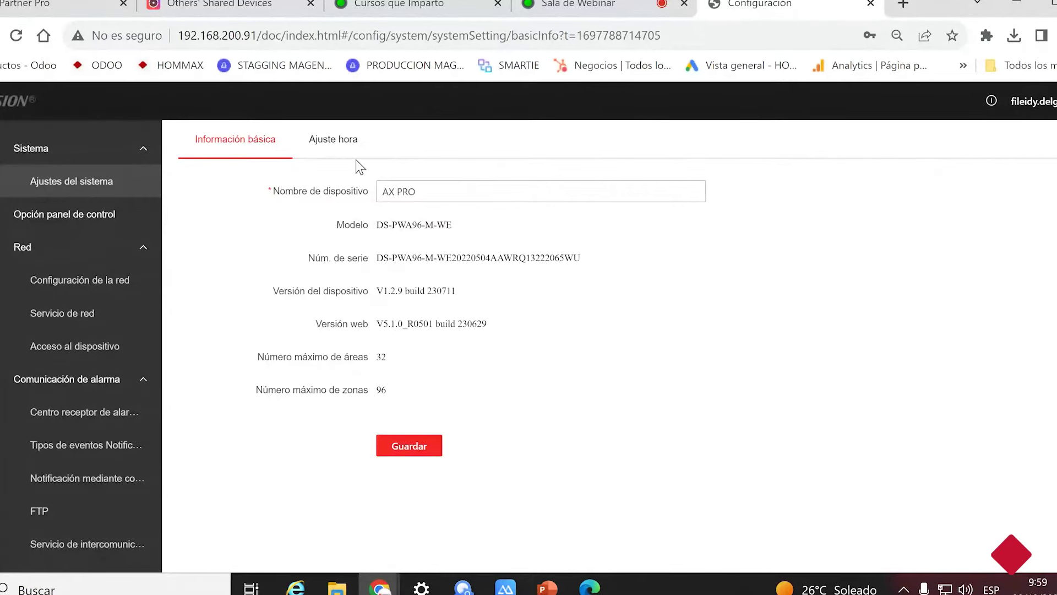
# - Show the panel's Ajuste hora time settings tab
pyautogui.click(333, 141)
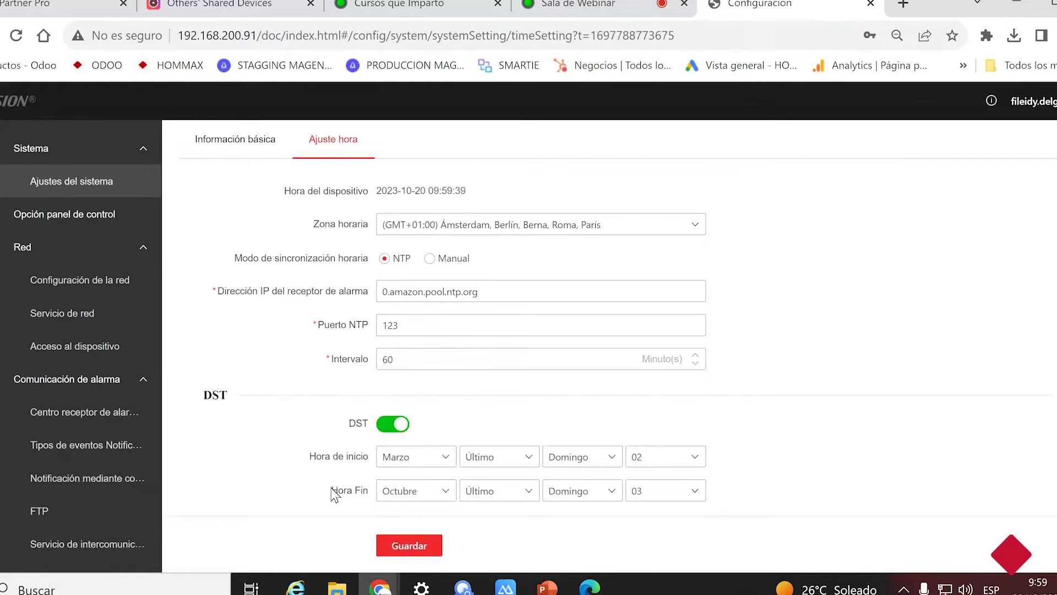
# - Scroll through the time and DST settings, then go to Opción panel de control
pyautogui.scroll(-1, 545, 485)
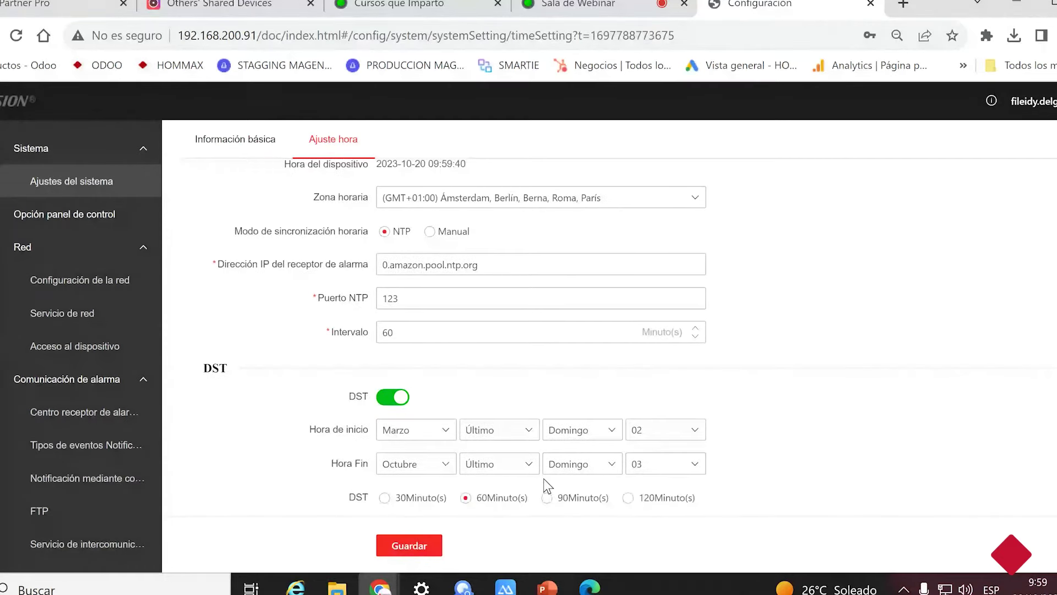
pyautogui.scroll(-1, 544, 480)
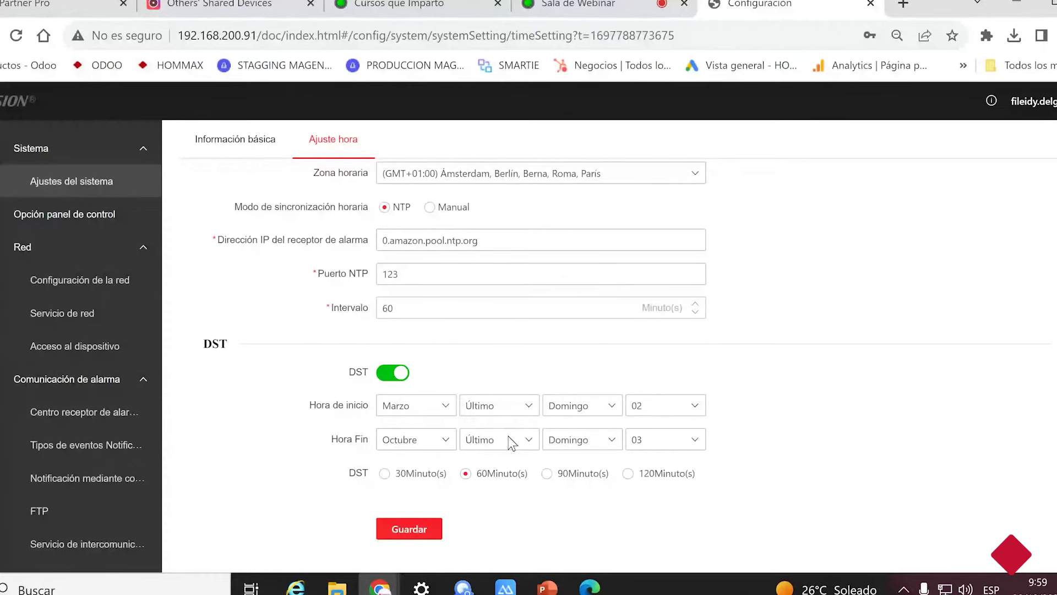
pyautogui.scroll(2, 355, 291)
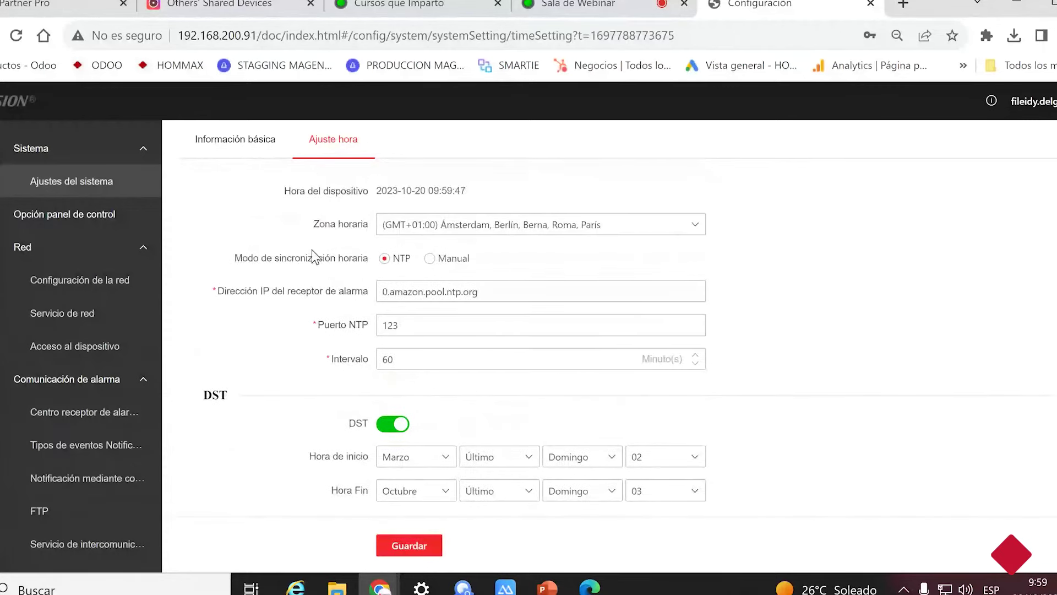
pyautogui.click(105, 215)
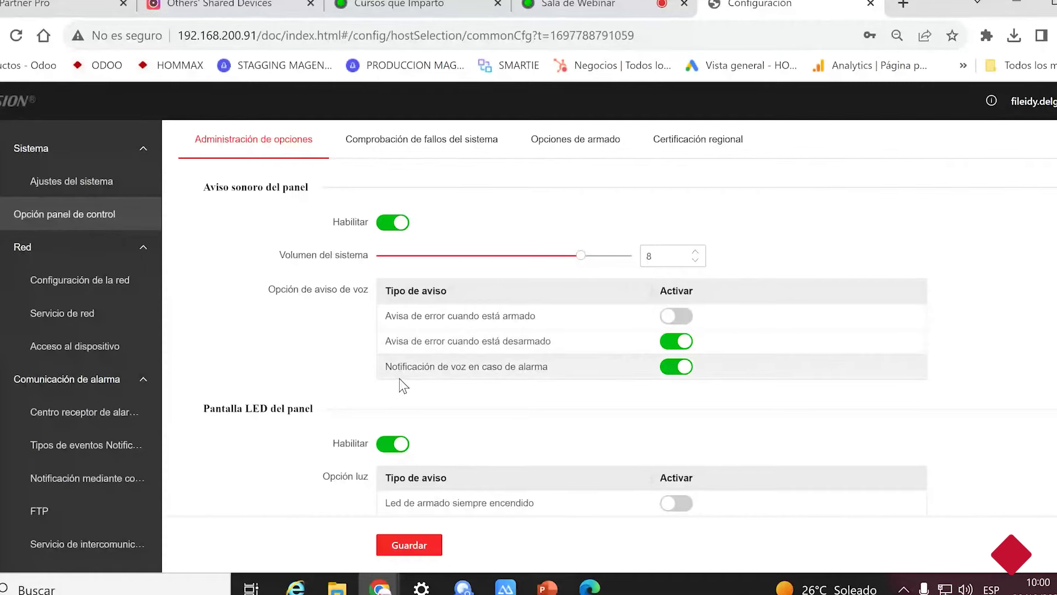
pyautogui.scroll(-4, 400, 378)
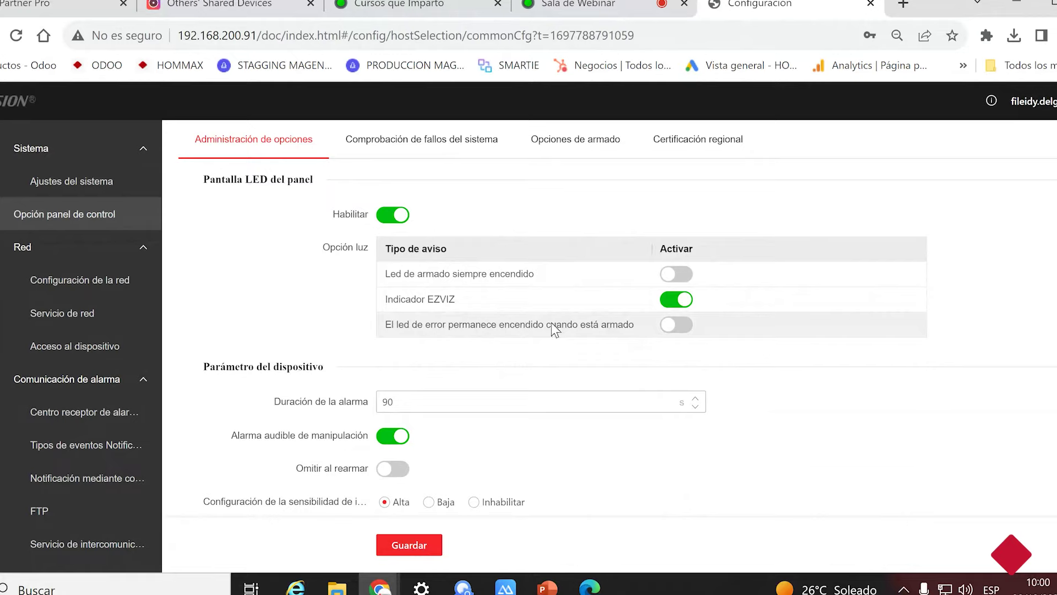
pyautogui.scroll(-1, 363, 372)
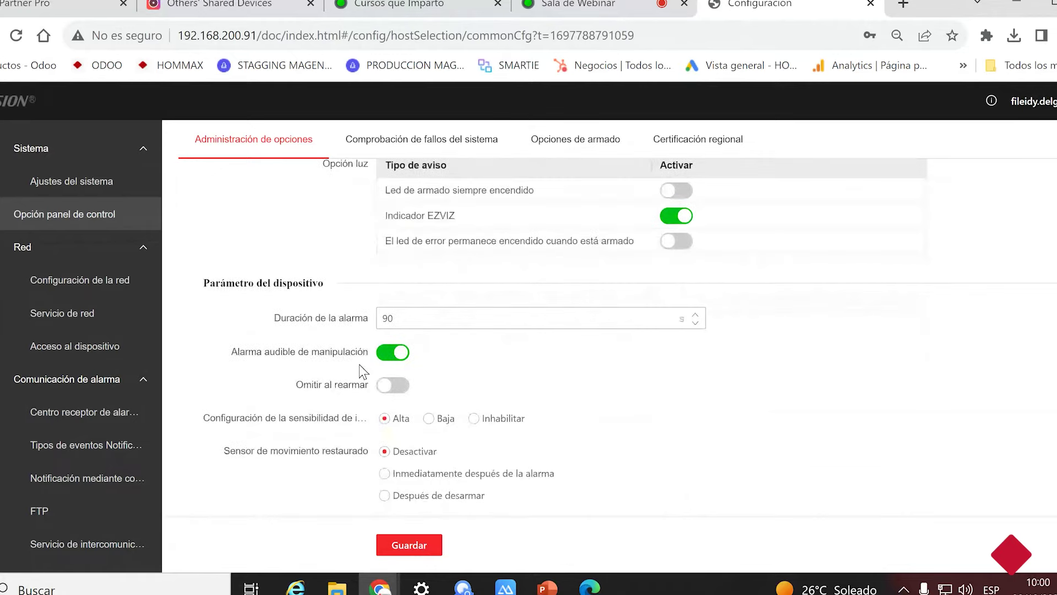
pyautogui.scroll(-2, 360, 372)
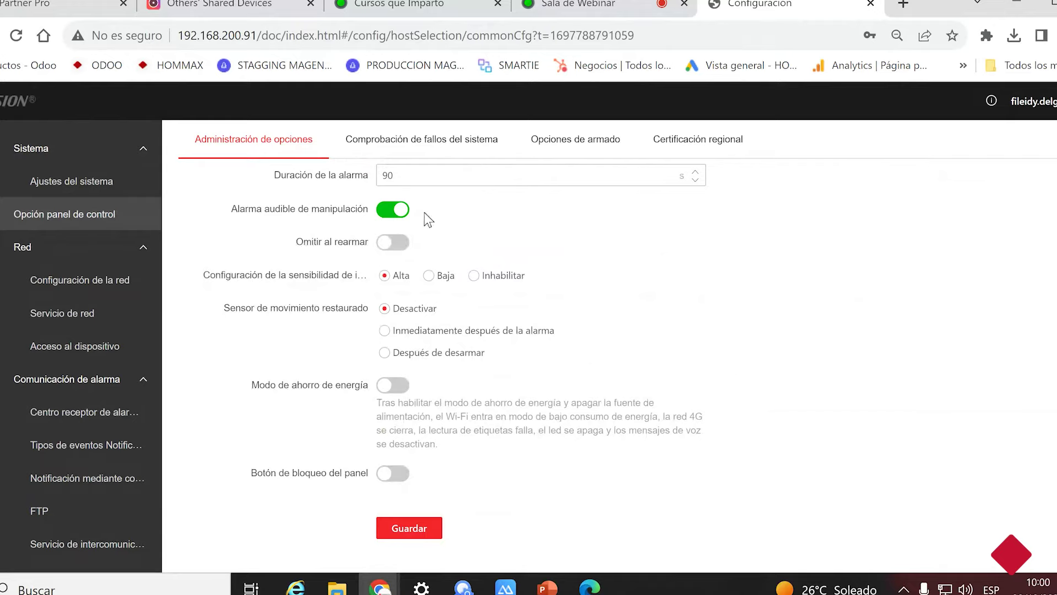
pyautogui.click(651, 174)
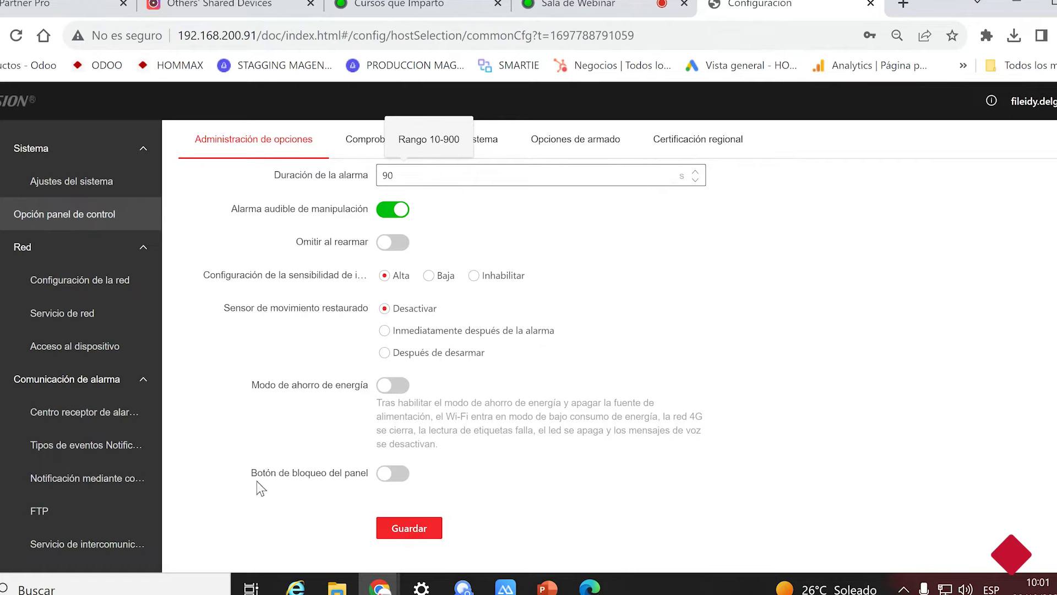
pyautogui.scroll(4, 615, 394)
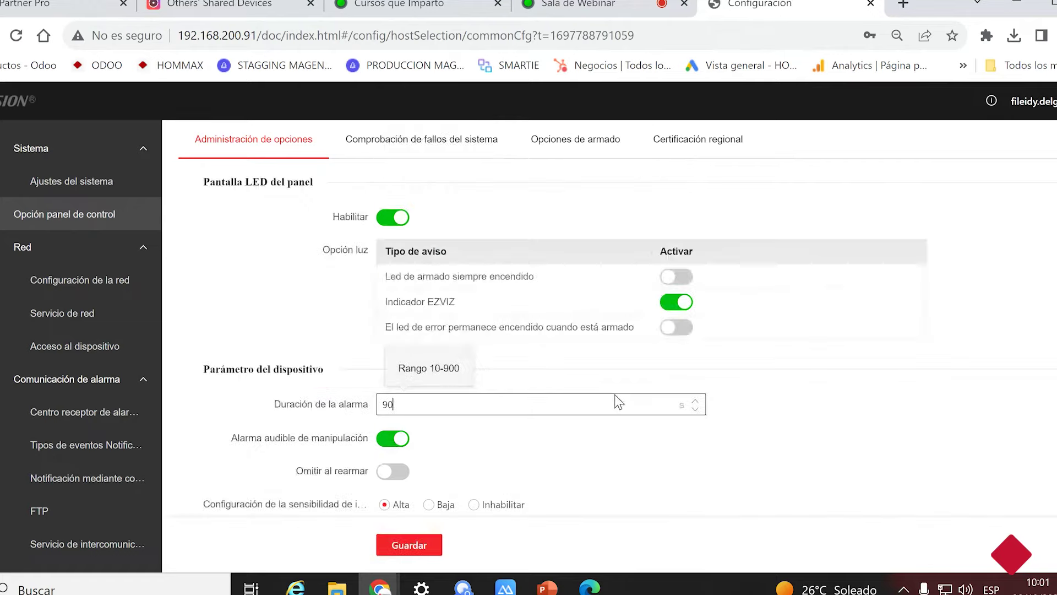
pyautogui.scroll(4, 615, 394)
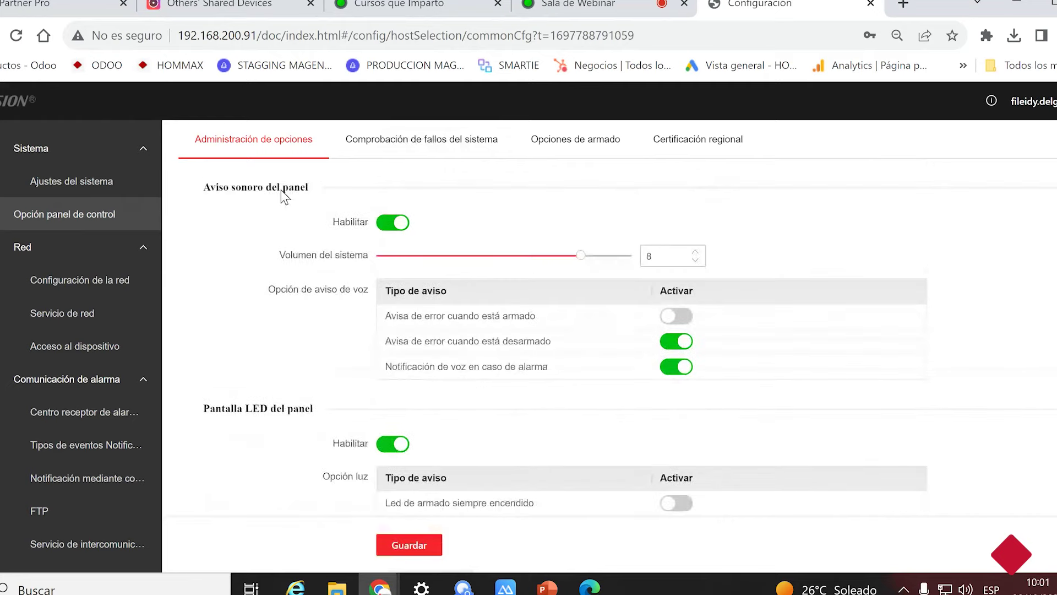
# - Check the fault-check report delay range, arming and regional certification tabs, then open TCP/IP settings
pyautogui.click(436, 144)
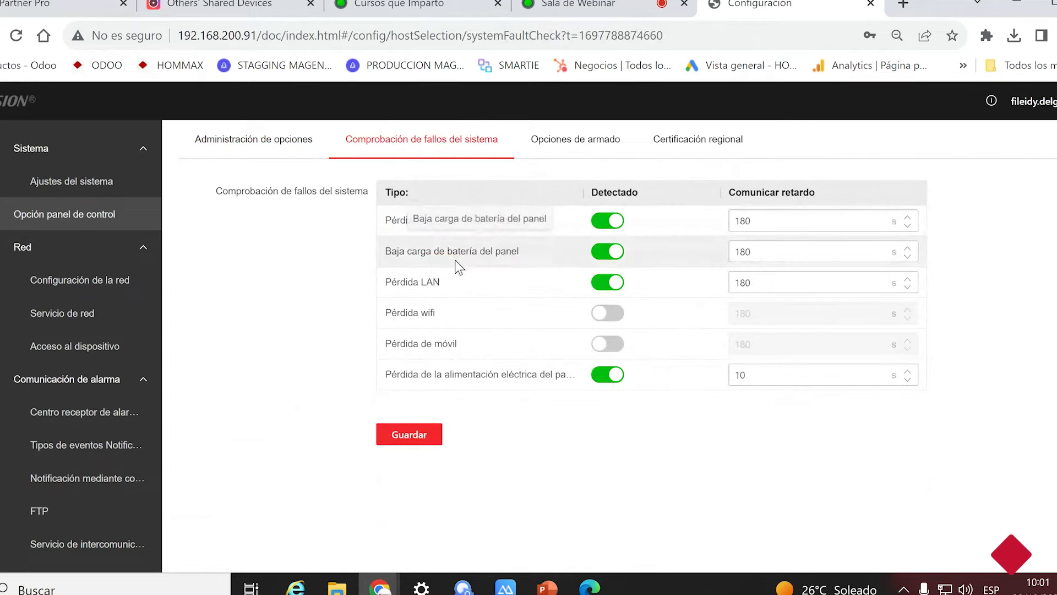
pyautogui.click(769, 246)
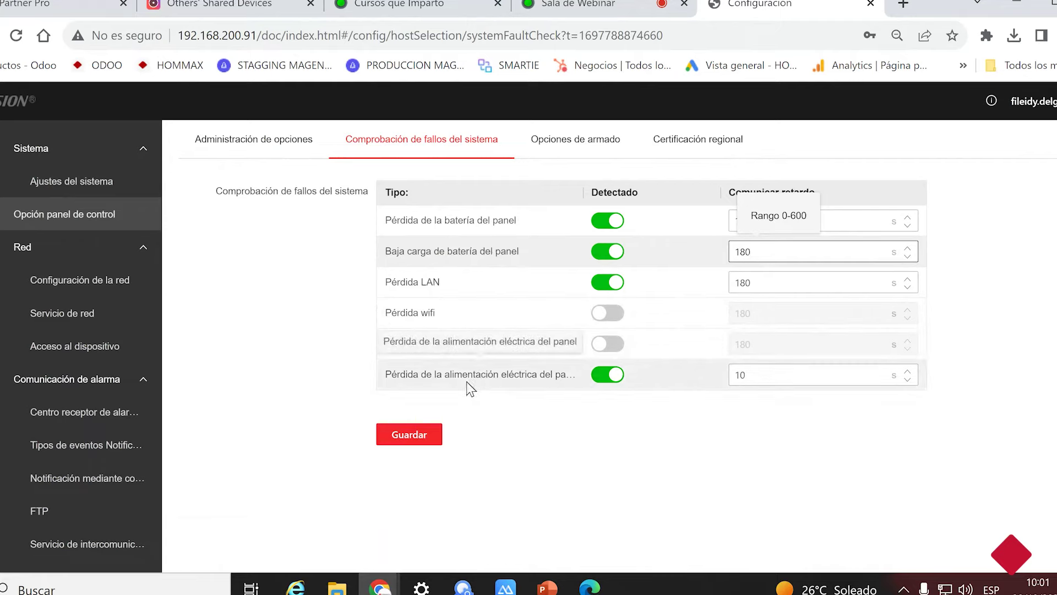
pyautogui.click(581, 140)
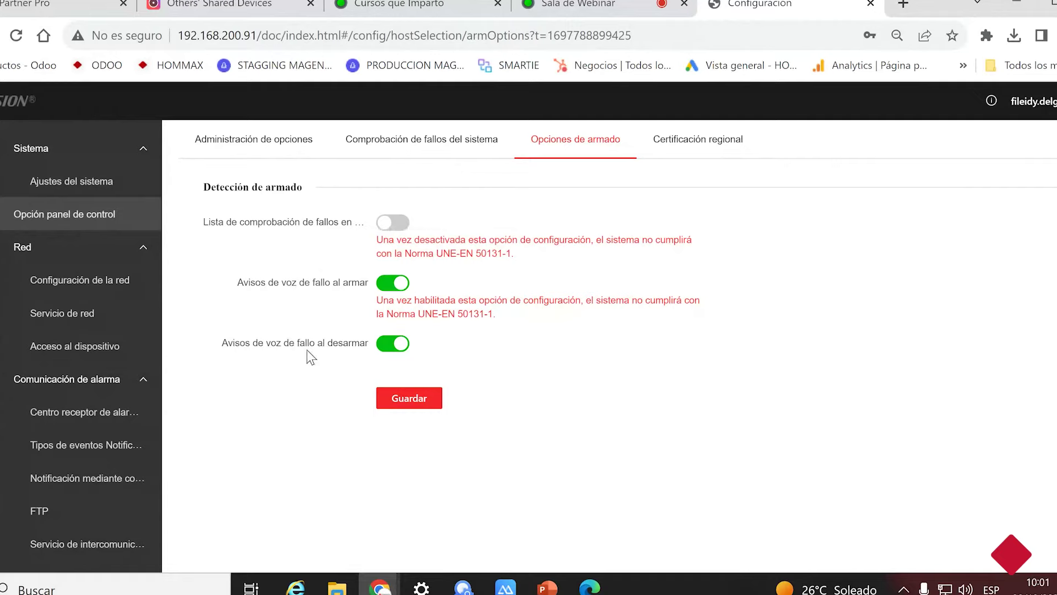
pyautogui.click(724, 147)
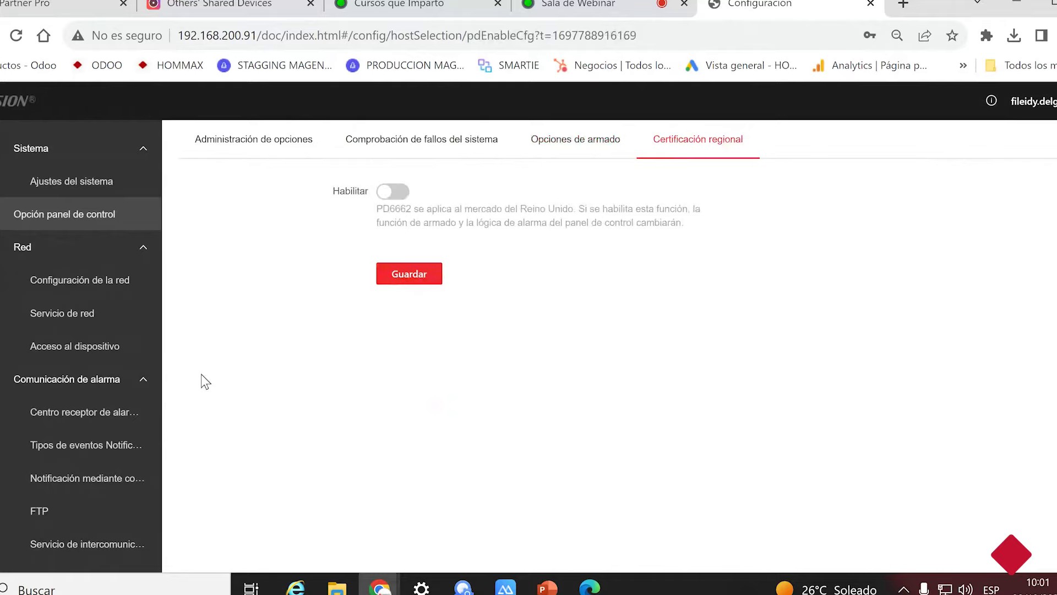
pyautogui.click(78, 286)
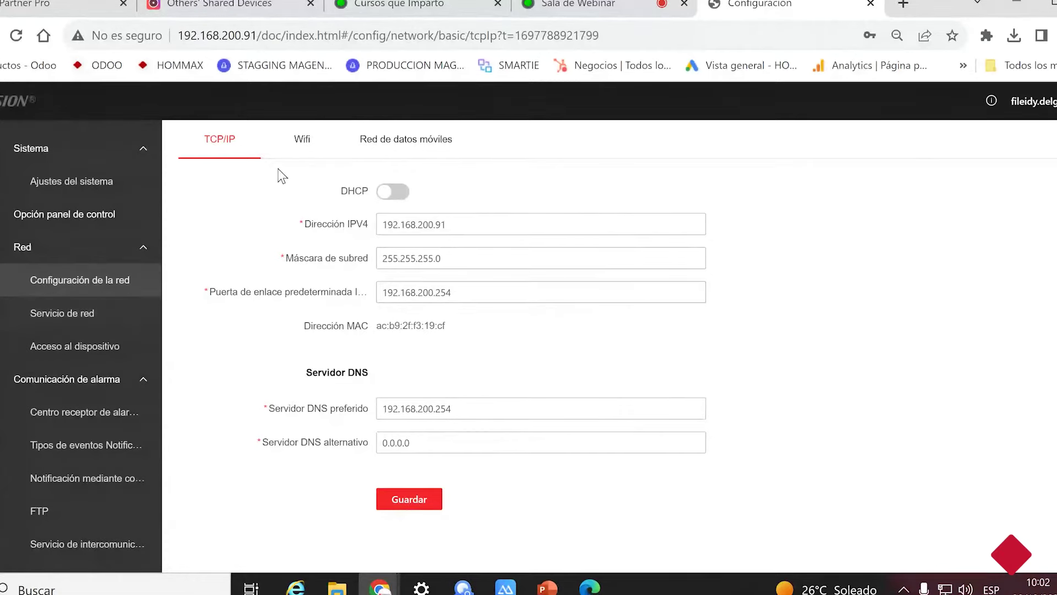
# - Open the Wi-Fi settings and scroll through the list of nearby networks
pyautogui.click(298, 149)
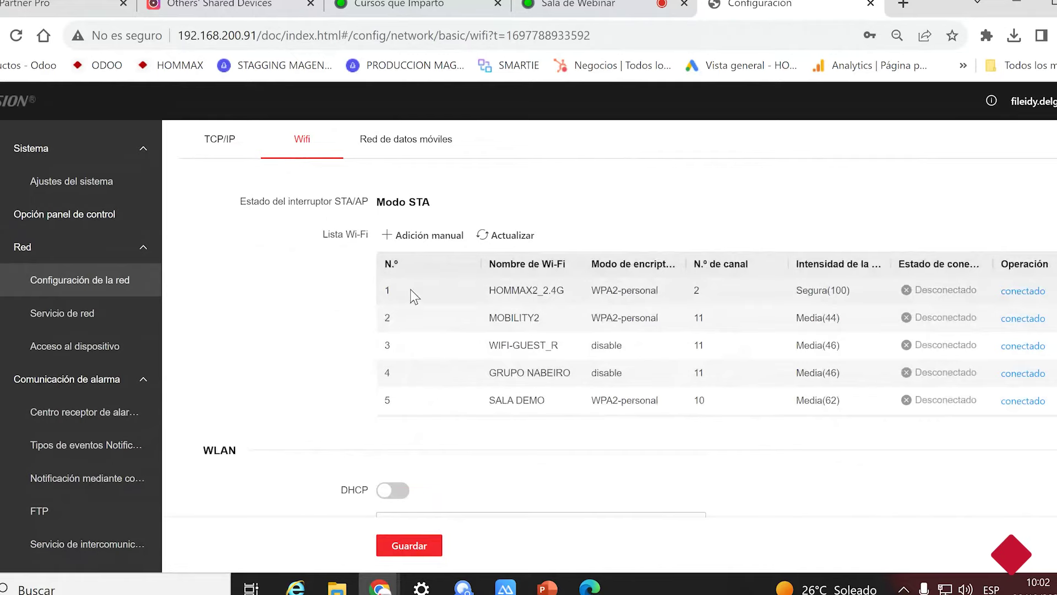
pyautogui.scroll(-5, 424, 341)
pyautogui.scroll(-5, 436, 368)
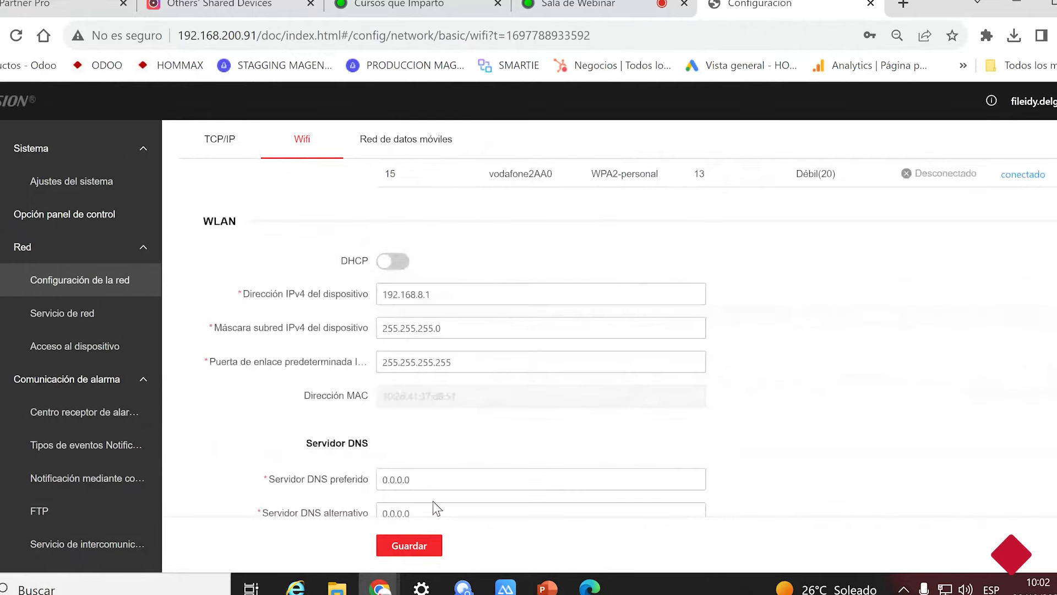
pyautogui.scroll(-1, 433, 501)
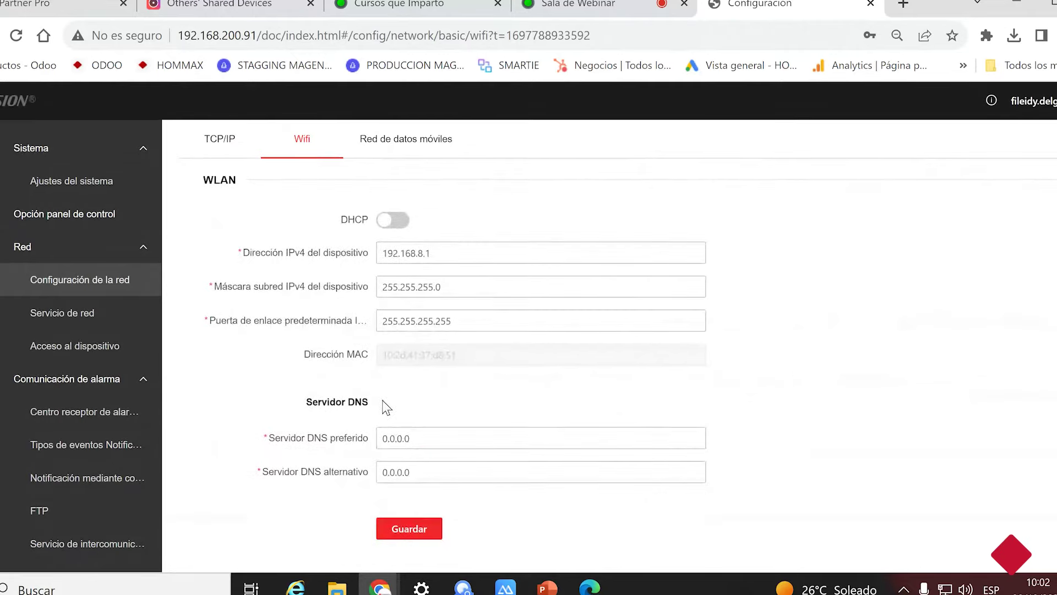
pyautogui.scroll(5, 425, 365)
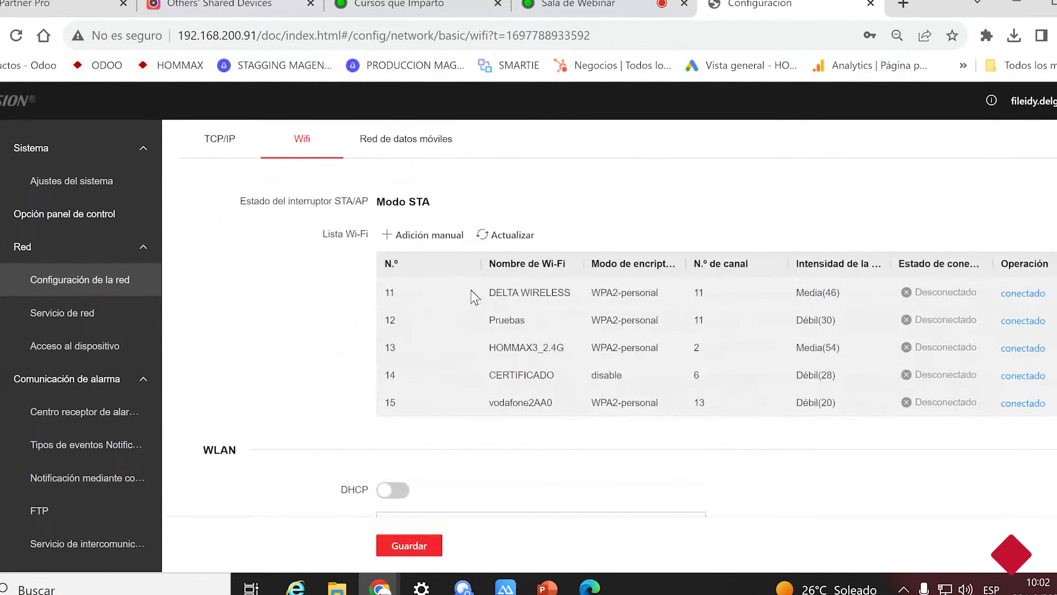
# - Attempt to connect to DELTA WIRELESS, then dismiss the Wi-Fi password popup
pyautogui.moveTo(928, 293); pyautogui.dragTo(938, 293)
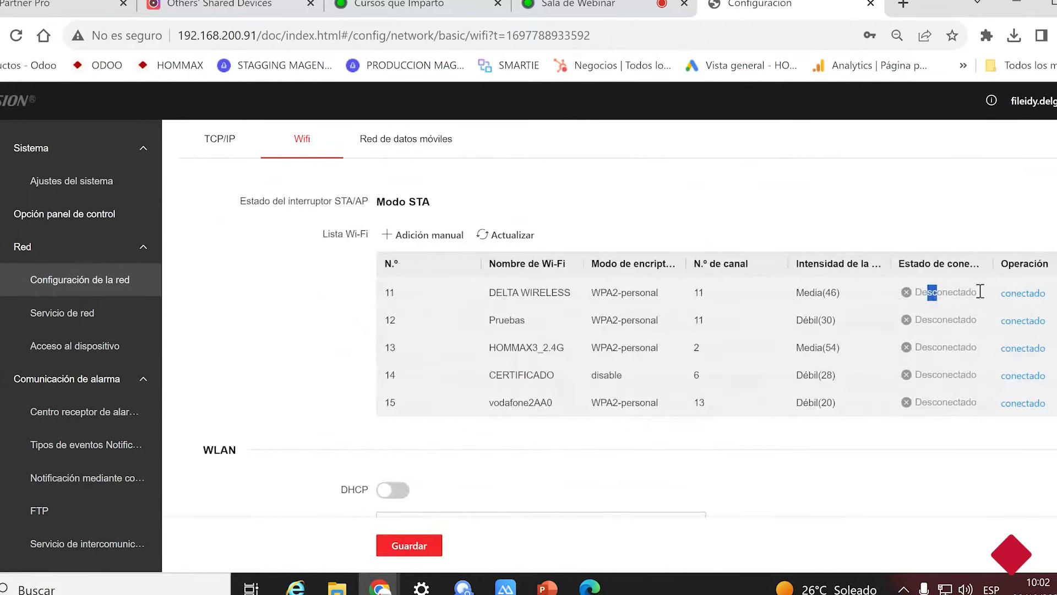
pyautogui.click(1024, 293)
pyautogui.click(978, 356)
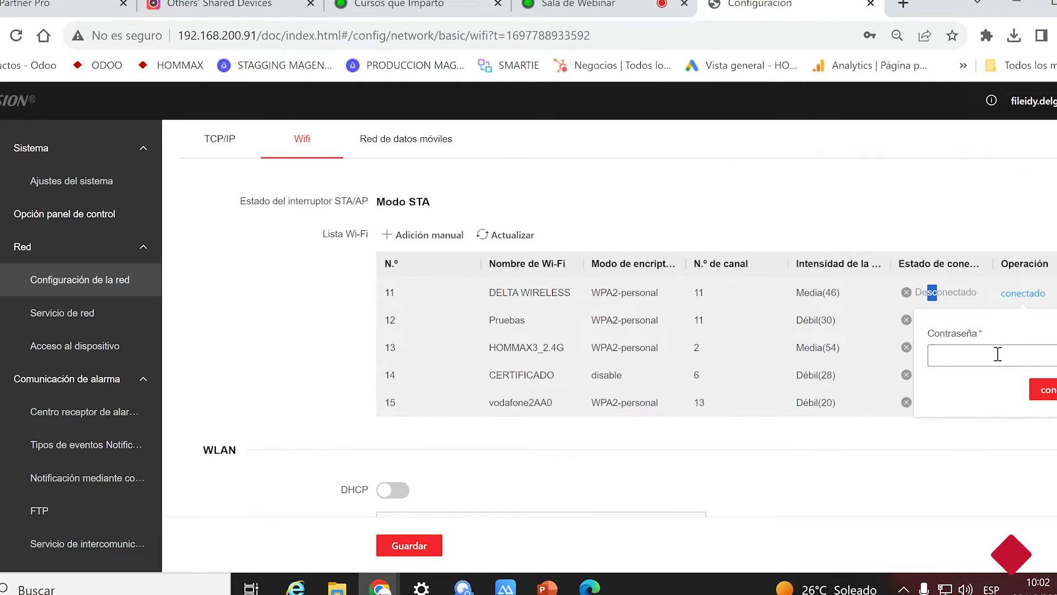
pyautogui.click(664, 469)
# - Scroll the WLAN fields and switch to the Red de datos móviles settings
pyautogui.scroll(-4, 523, 443)
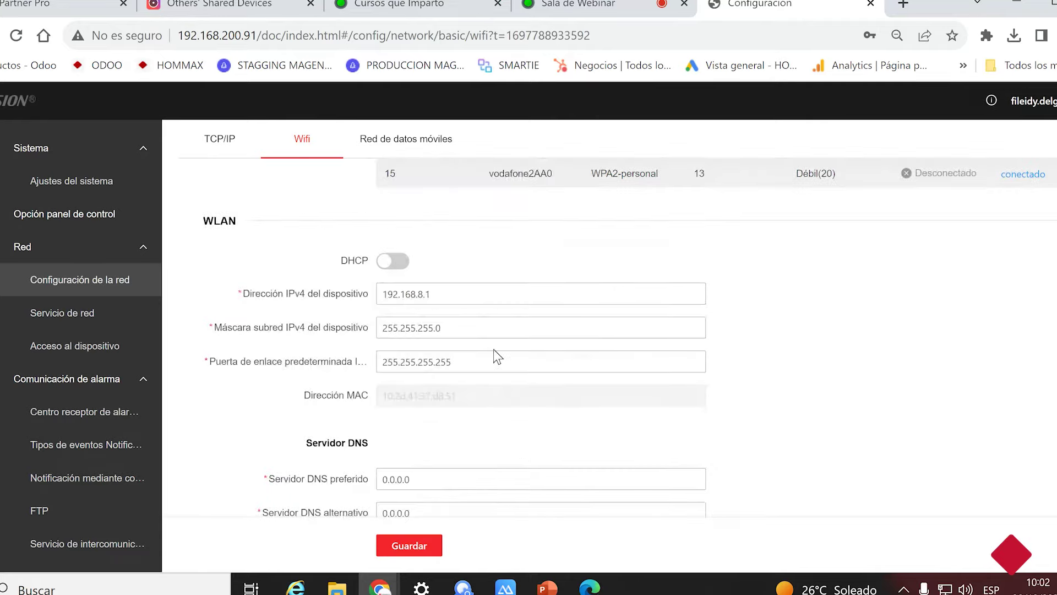
pyautogui.scroll(-1, 428, 385)
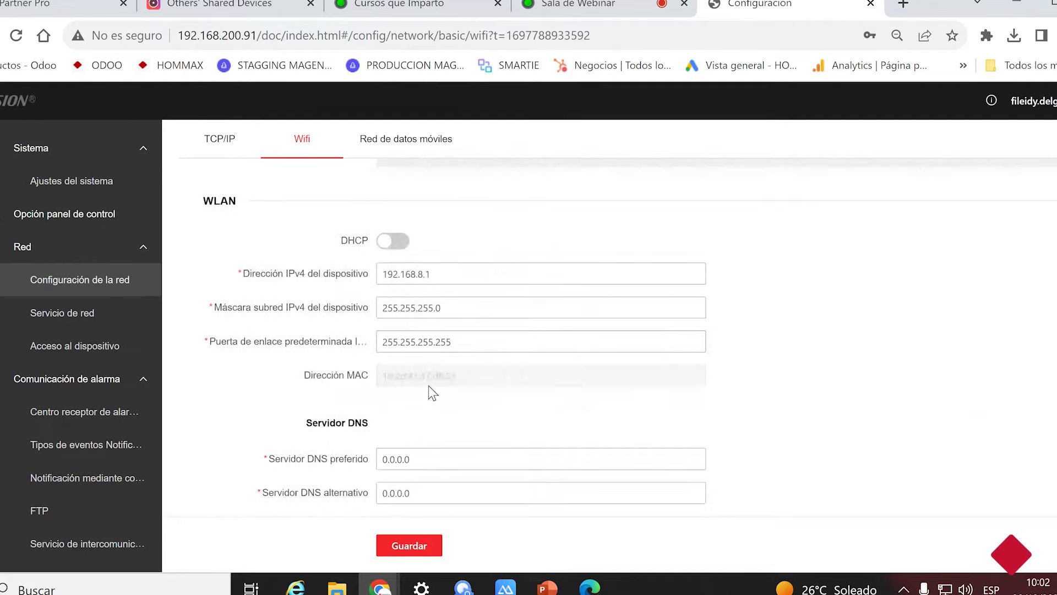
pyautogui.scroll(5, 435, 391)
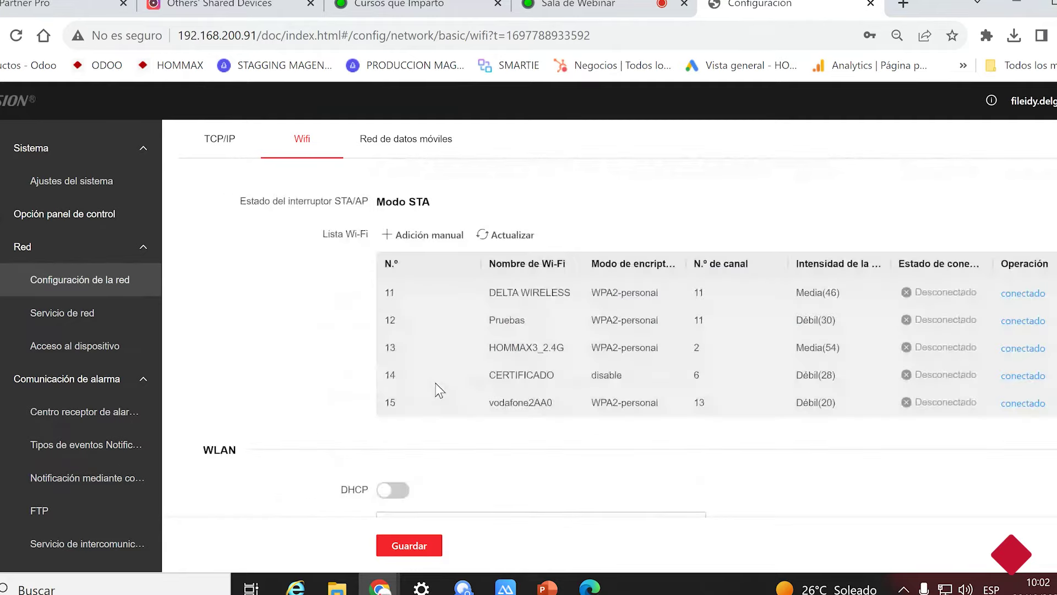
pyautogui.click(431, 143)
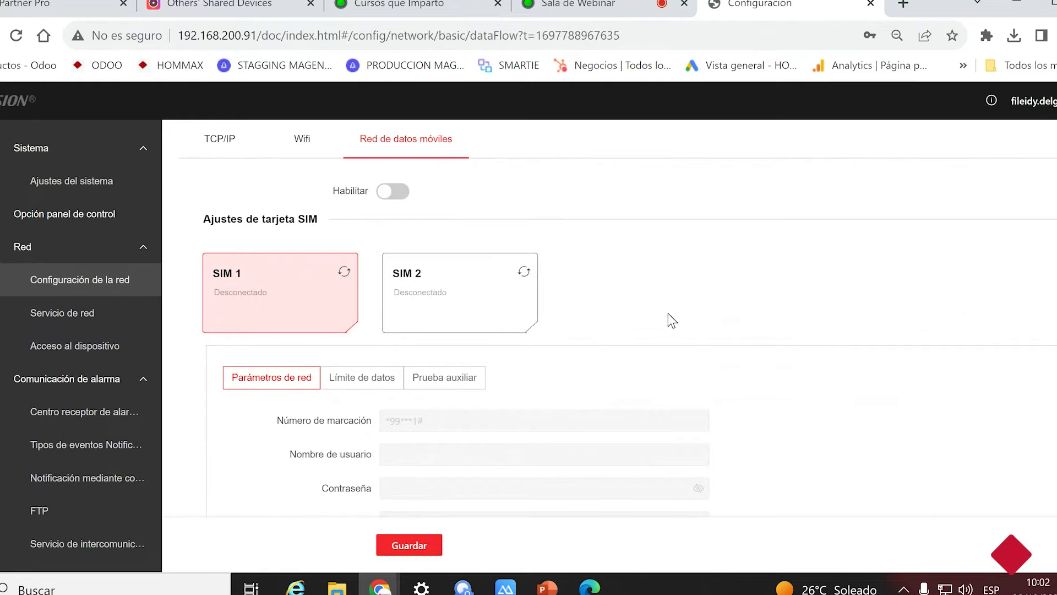
# - Open Servicio de red > Acceso al dispositivo for the Hik-Connect cloud settings
pyautogui.scroll(-3, 672, 320)
pyautogui.scroll(3, 672, 321)
pyautogui.click(74, 314)
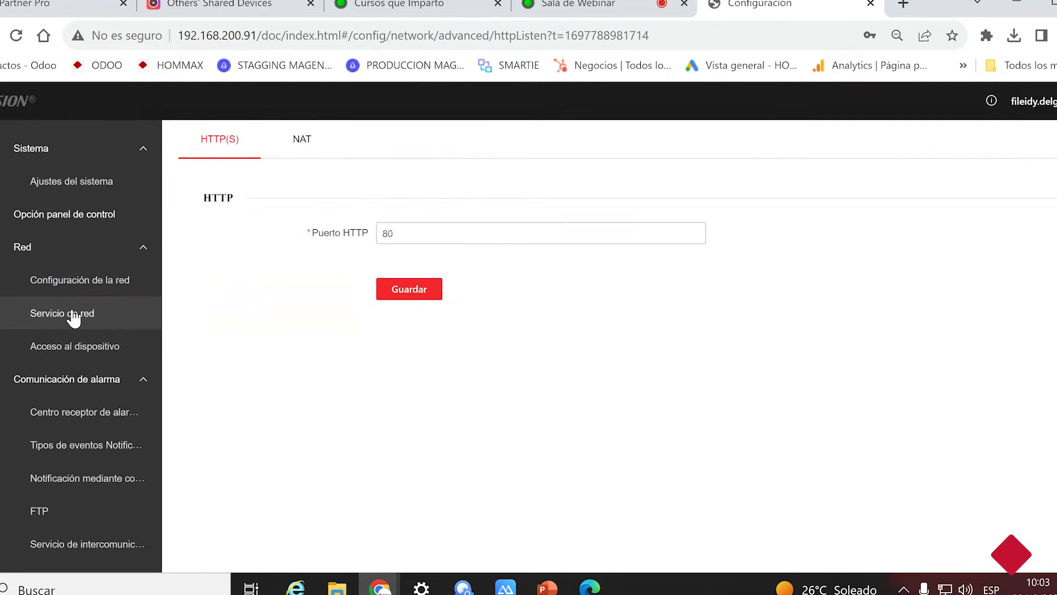
pyautogui.click(83, 346)
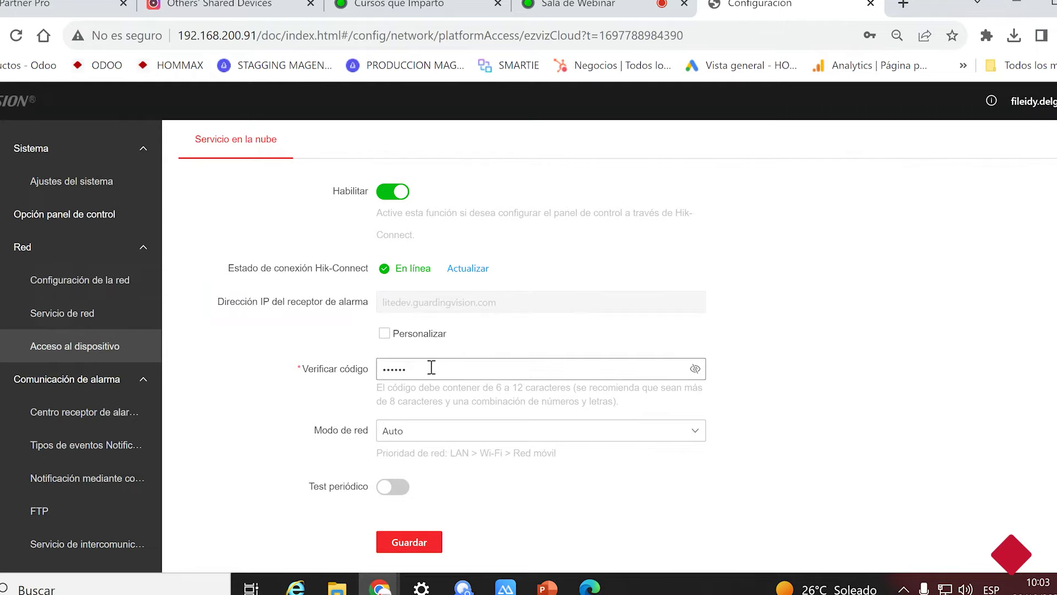
# - Reveal and re-hide the Verificar código, then collapse and re-expand alarm communication
pyautogui.click(695, 368)
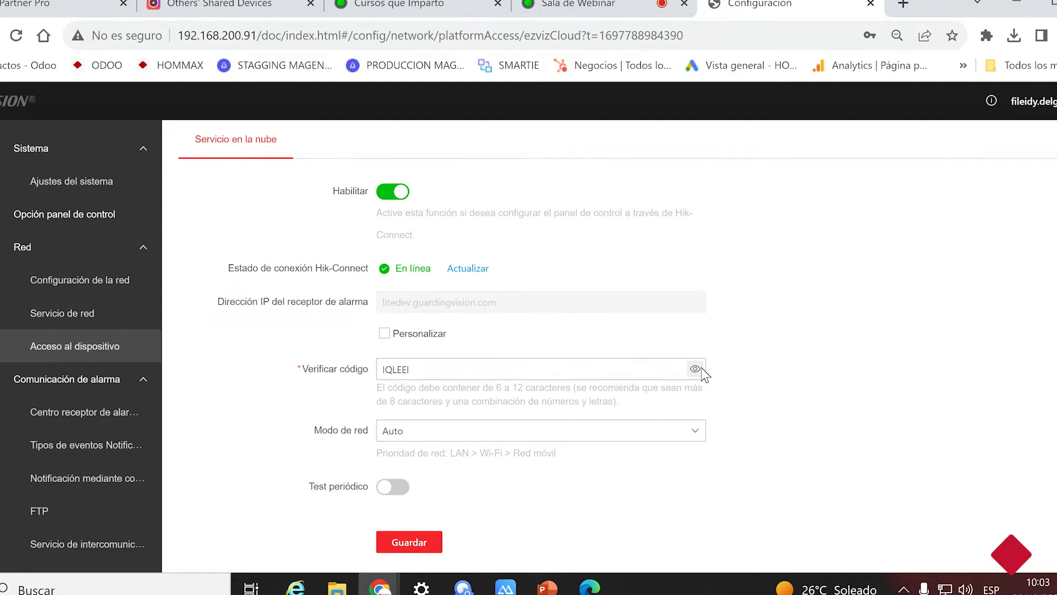
pyautogui.click(696, 370)
pyautogui.scroll(-1, 748, 464)
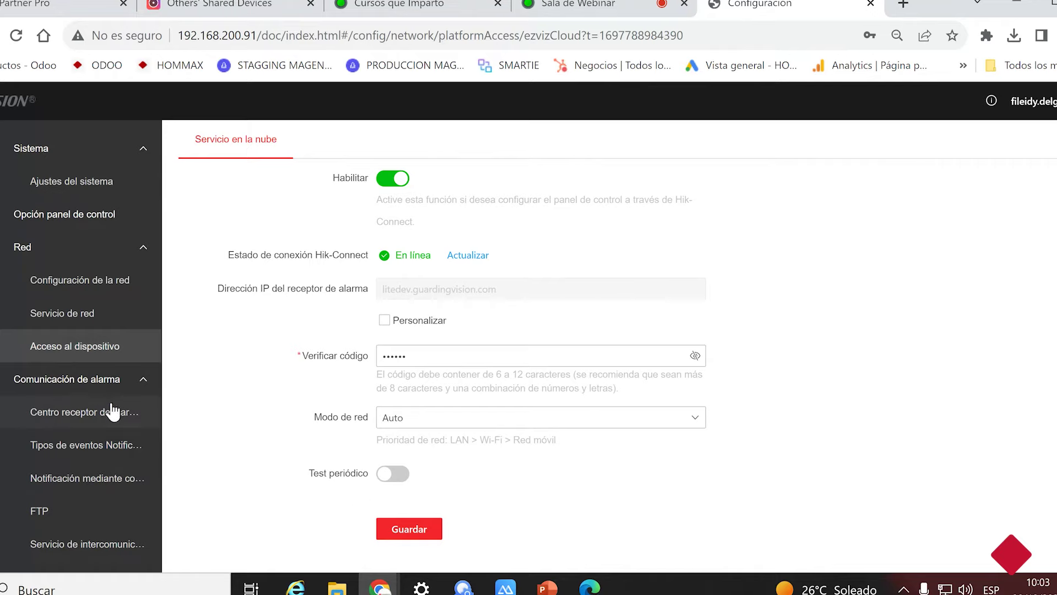
pyautogui.click(76, 383)
pyautogui.click(77, 385)
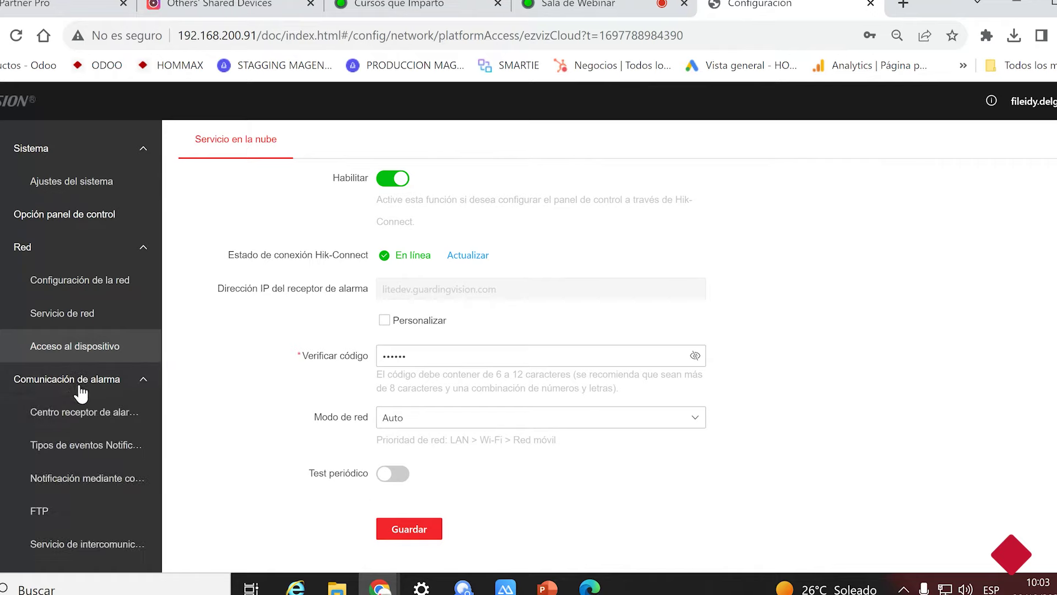
# - Open Centro receptor de alarmas, then browse the notification event type tabs
pyautogui.click(82, 417)
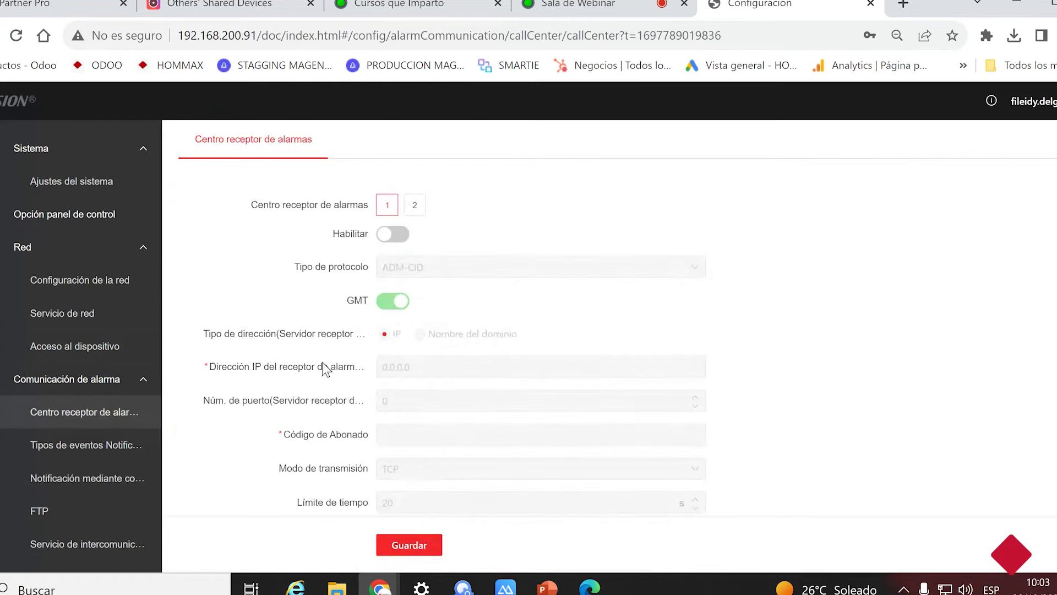
pyautogui.scroll(-1, 565, 321)
pyautogui.scroll(-2, 564, 321)
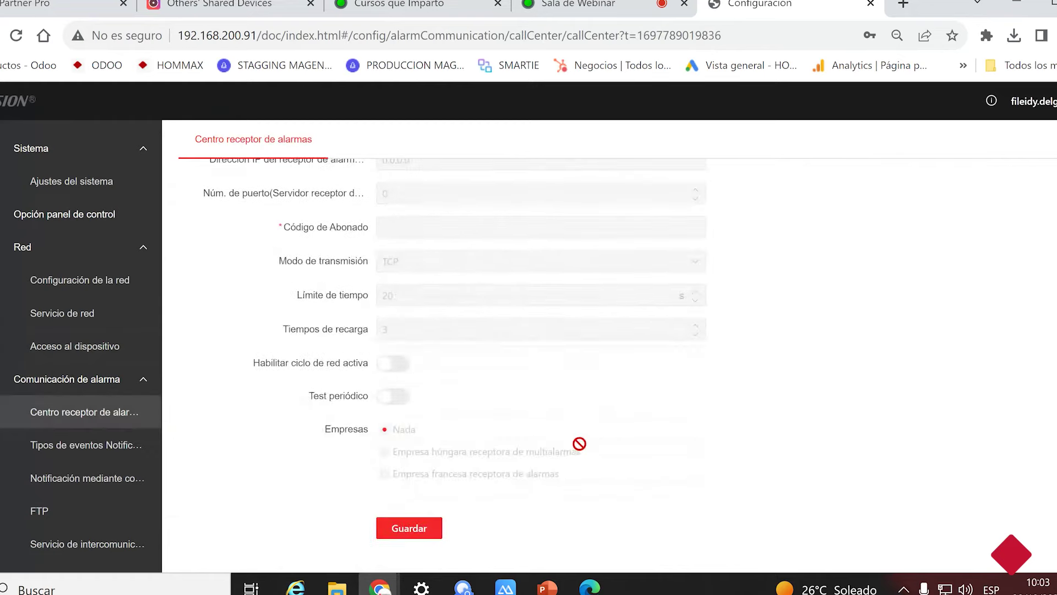
pyautogui.scroll(3, 187, 444)
pyautogui.click(87, 454)
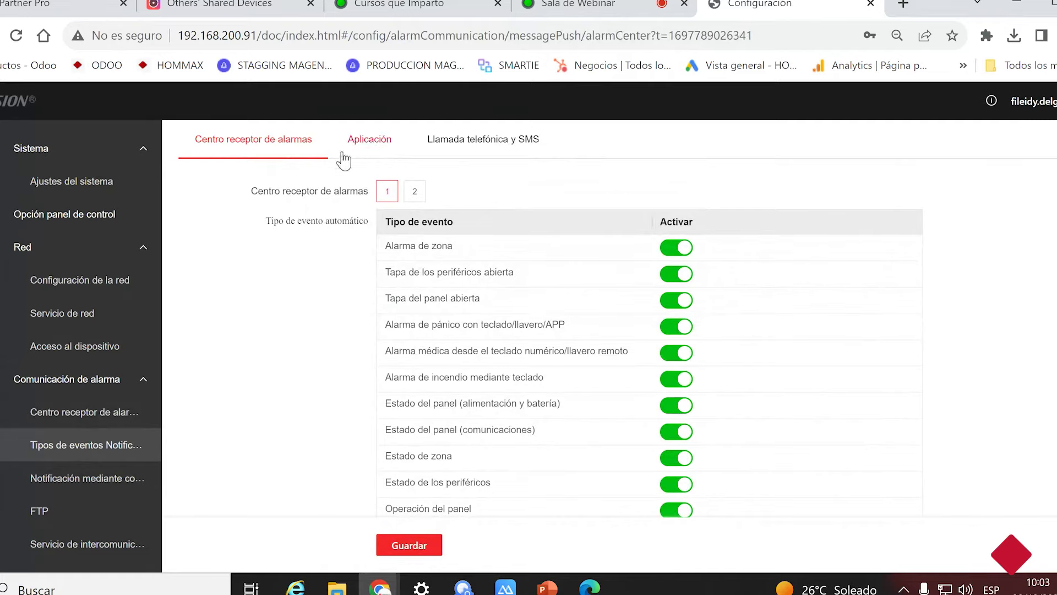
pyautogui.click(370, 142)
pyautogui.click(470, 142)
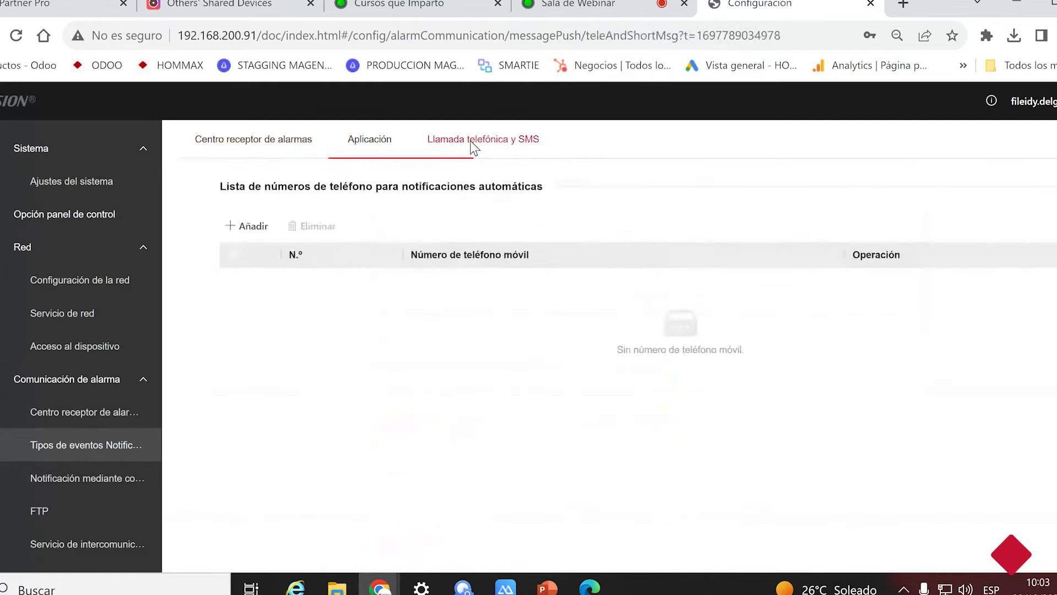
# - Return to the alarm receiving centre event list, then revisit app and phone/SMS notification tabs
pyautogui.click(221, 157)
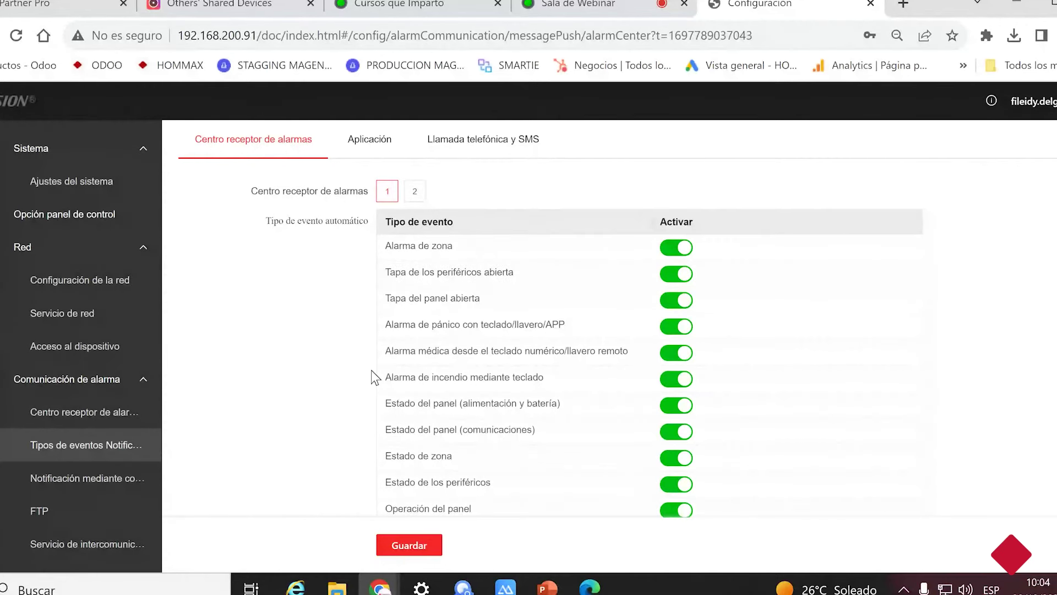
pyautogui.scroll(-2, 408, 386)
pyautogui.scroll(2, 518, 424)
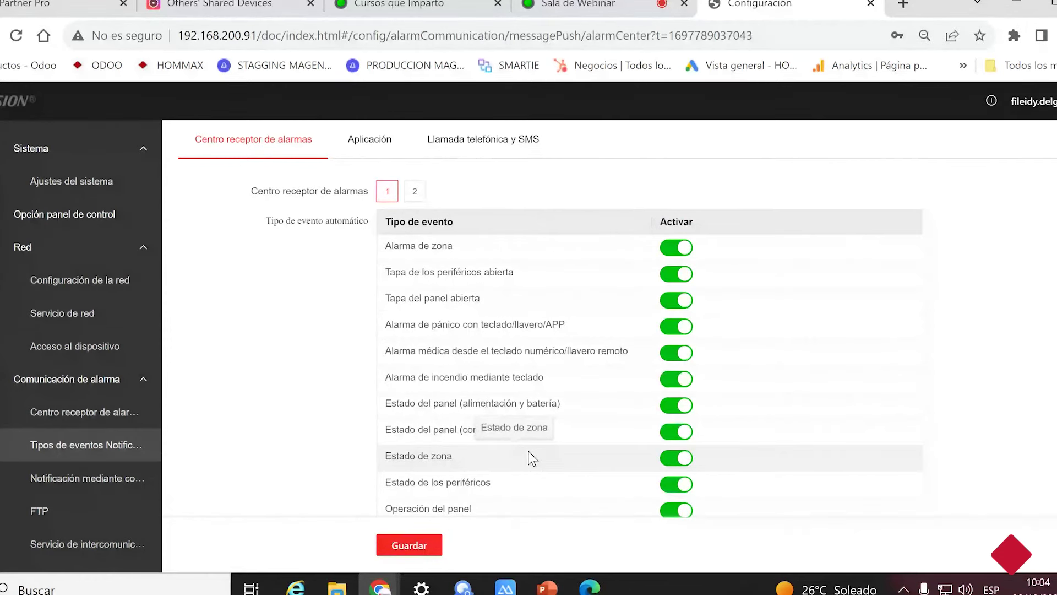
pyautogui.click(386, 135)
pyautogui.click(500, 137)
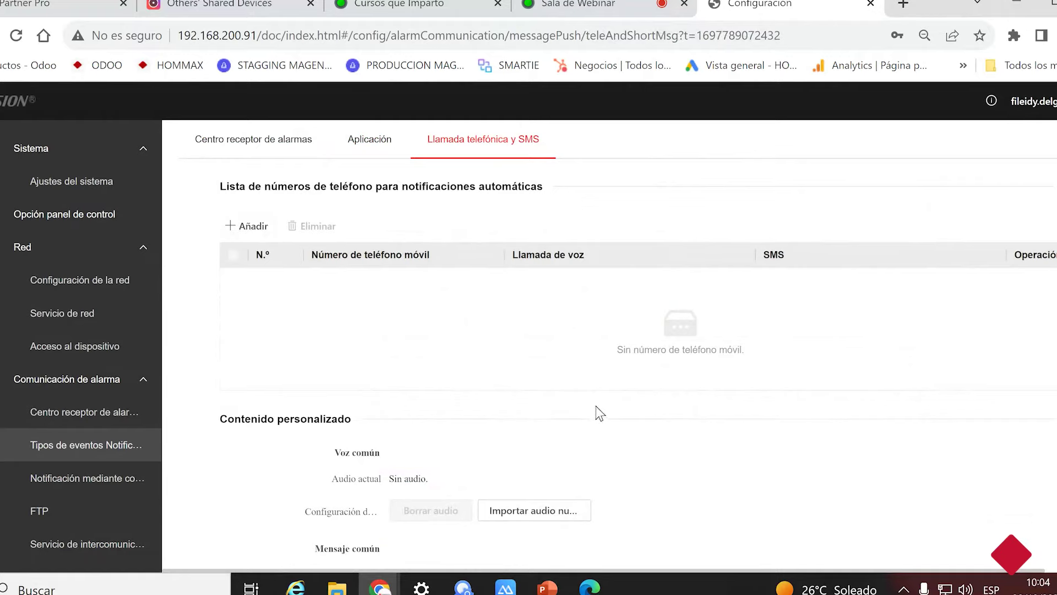
# - Review the empty phone call and SMS number list, then open email notification settings
pyautogui.scroll(-1, 596, 408)
pyautogui.scroll(-1, 595, 411)
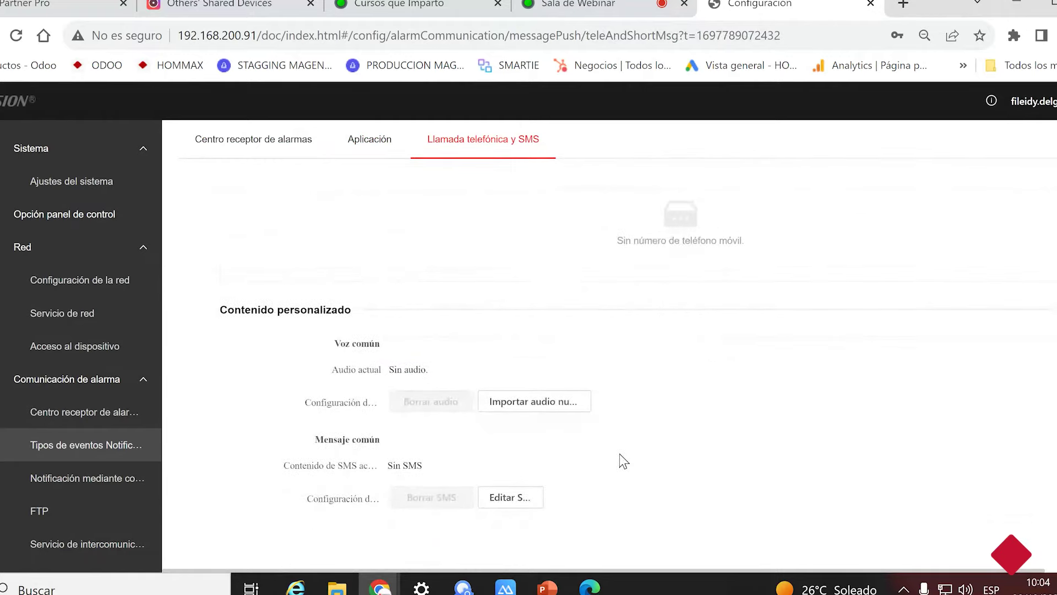
pyautogui.scroll(1, 627, 451)
pyautogui.scroll(3, 646, 454)
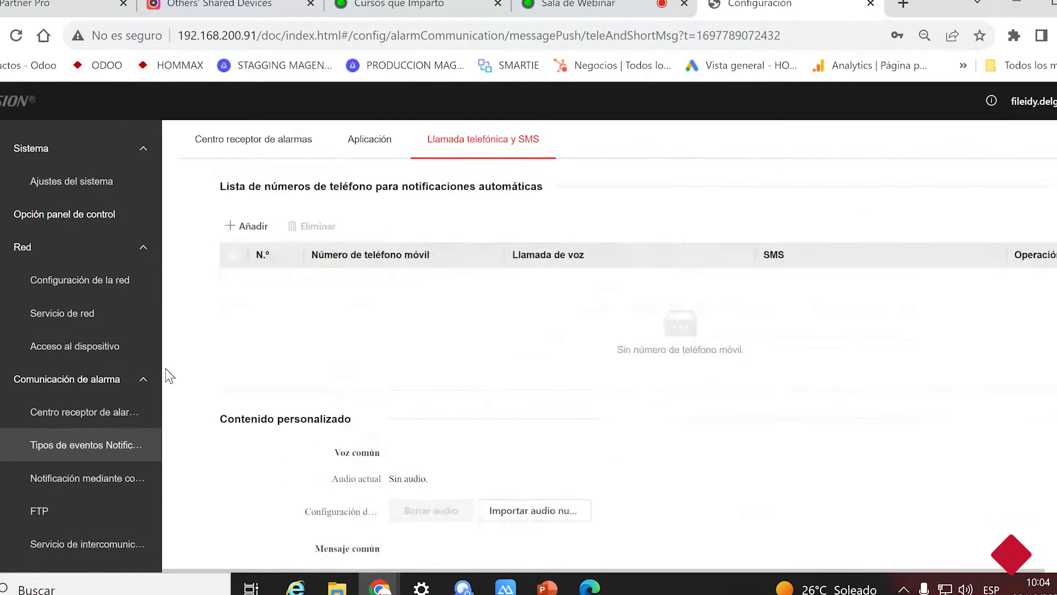
pyautogui.click(104, 479)
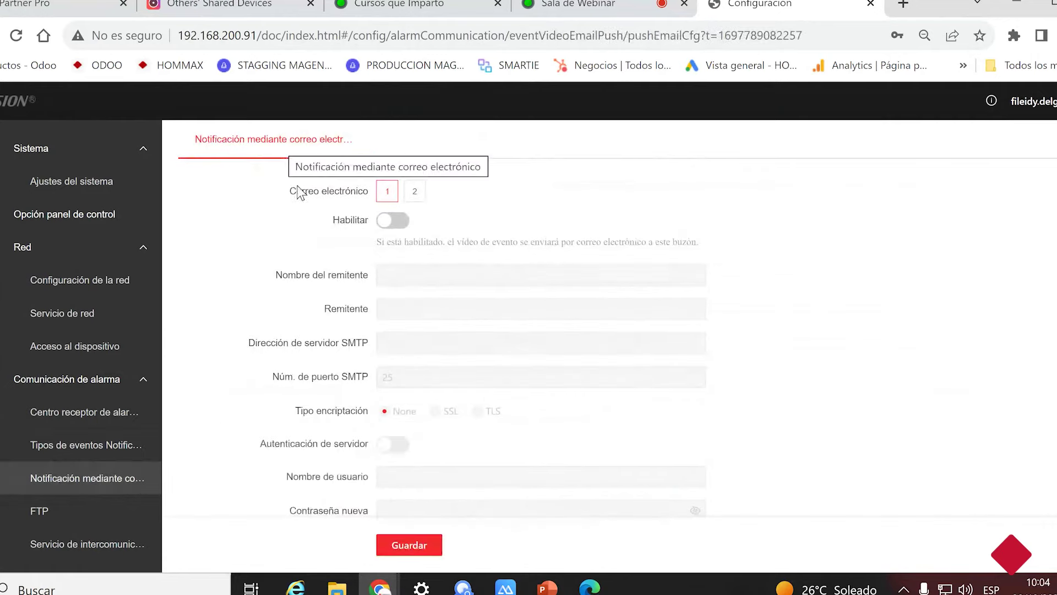
# - Review the mailbox 1 email notification form, then open Mantenimiento y seguridad
pyautogui.scroll(-2, 468, 374)
pyautogui.scroll(2, 534, 332)
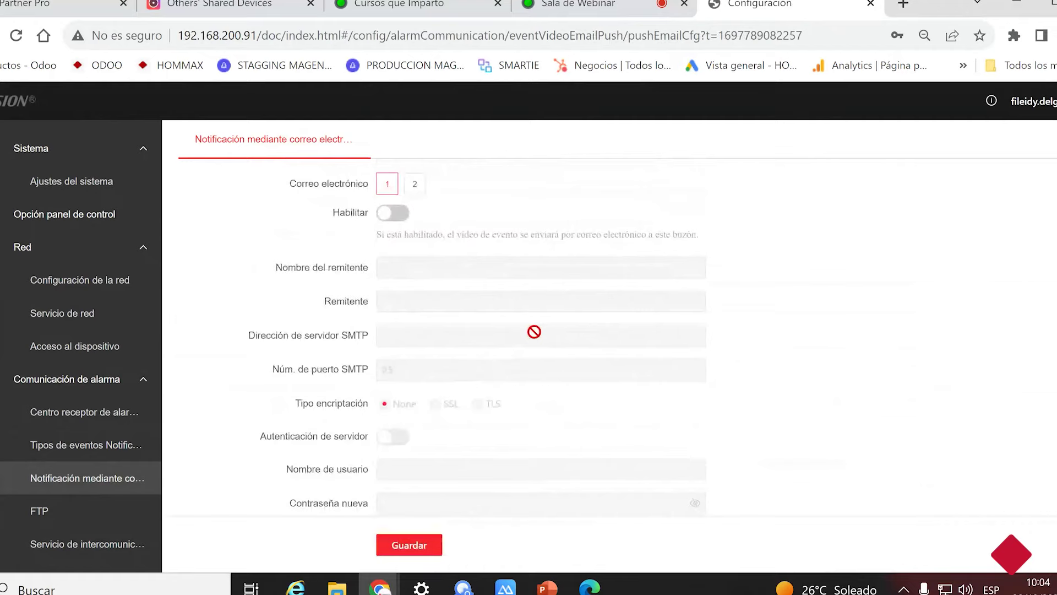
pyautogui.scroll(1, 512, 336)
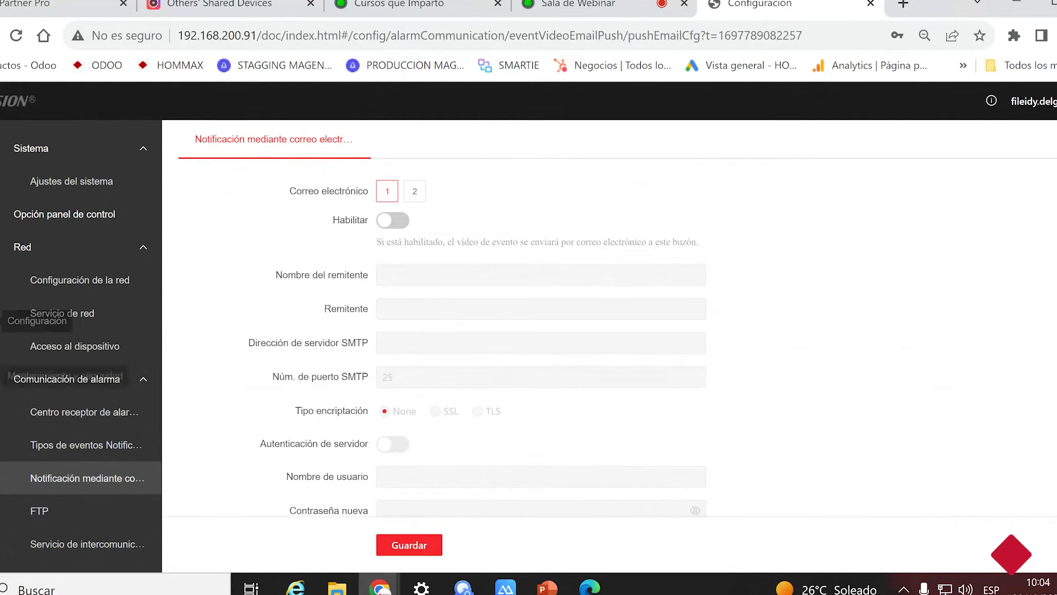
pyautogui.click(1, 376)
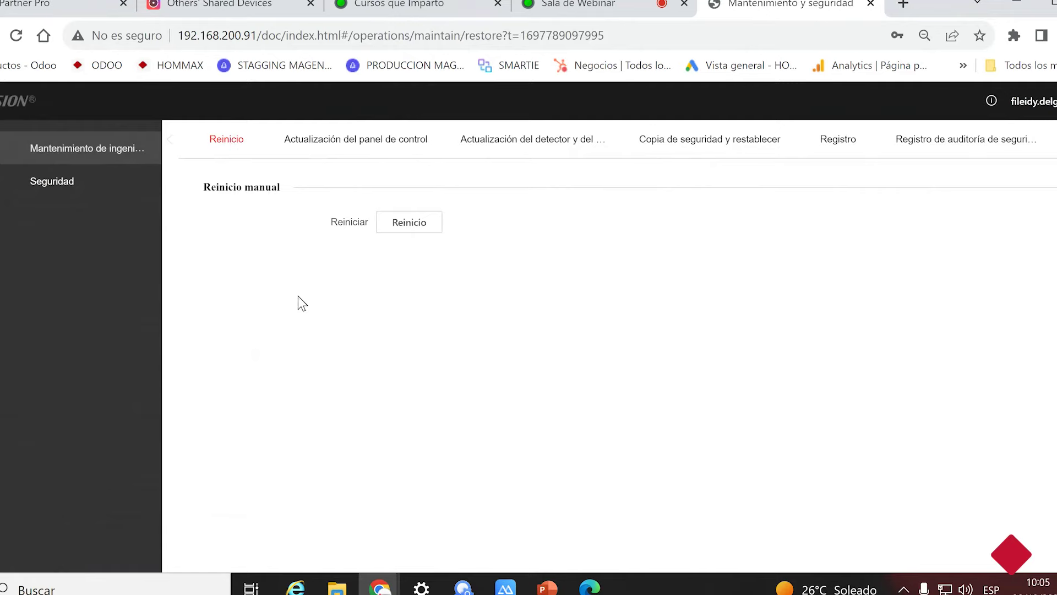
# - Open the control panel firmware upgrade page, browse the WEBINAR folder, and cancel without a file
pyautogui.click(362, 145)
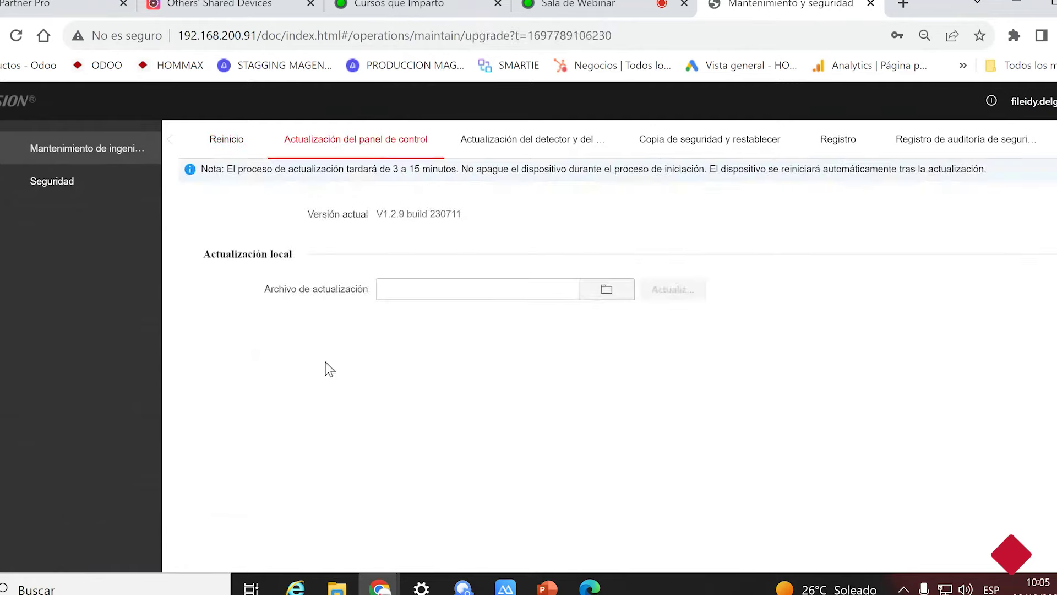
pyautogui.click(607, 292)
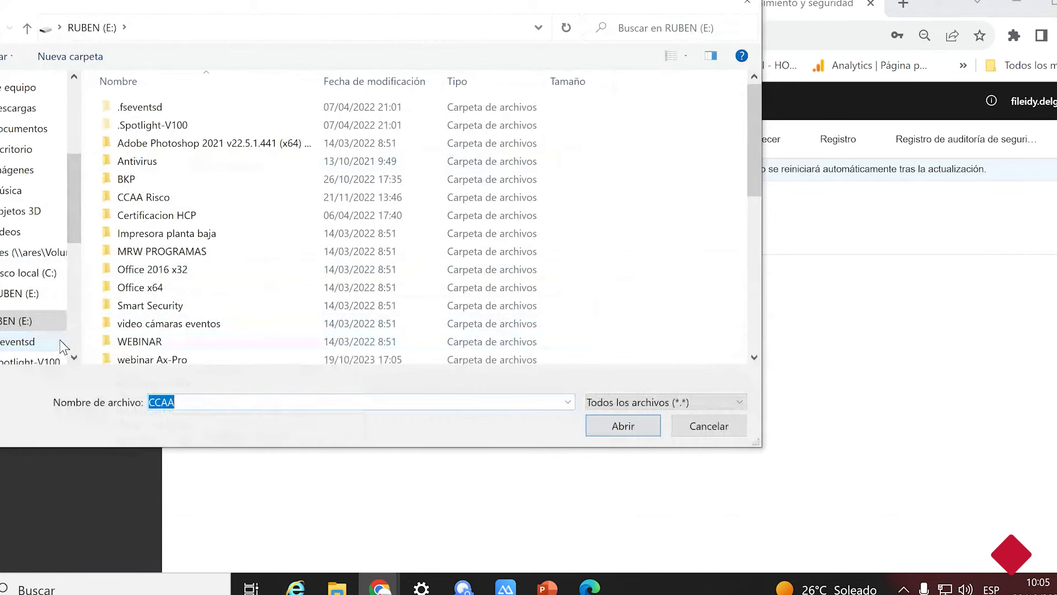
pyautogui.click(158, 344)
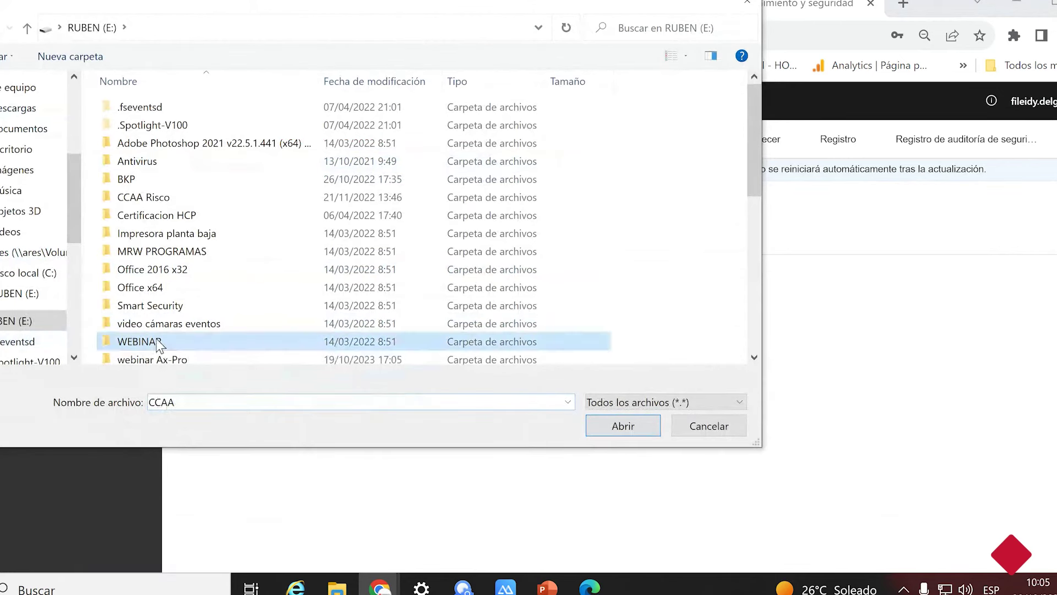
pyautogui.click(618, 427)
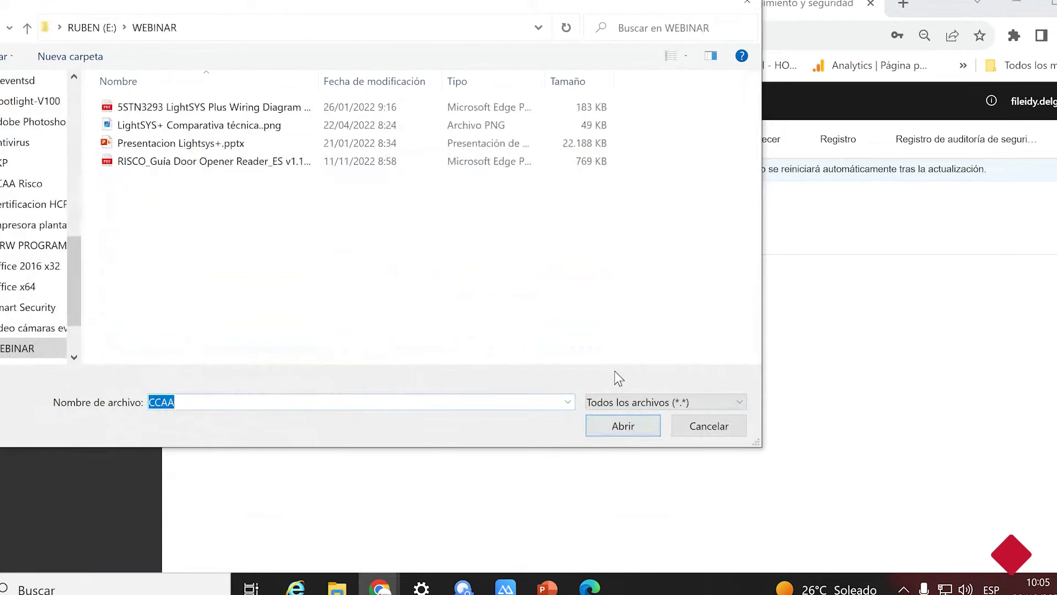
pyautogui.click(628, 429)
pyautogui.click(639, 304)
pyautogui.click(728, 432)
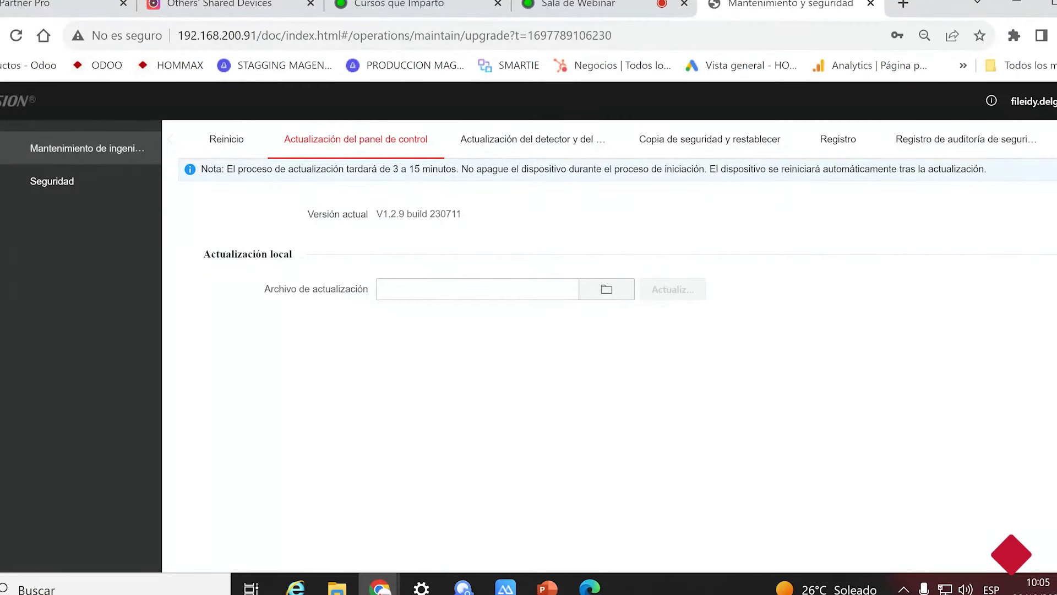
# - View the AX-PRO webinar customer site in Hik-Partner Pro, then return to the maintenance tab
pyautogui.click(23, 7)
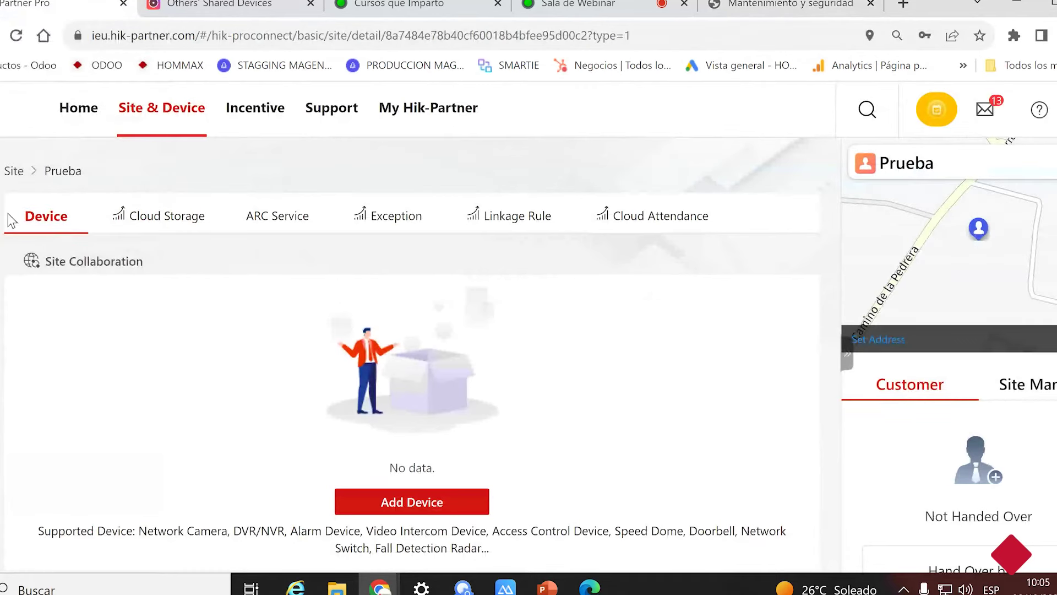
pyautogui.moveTo(11, 220)
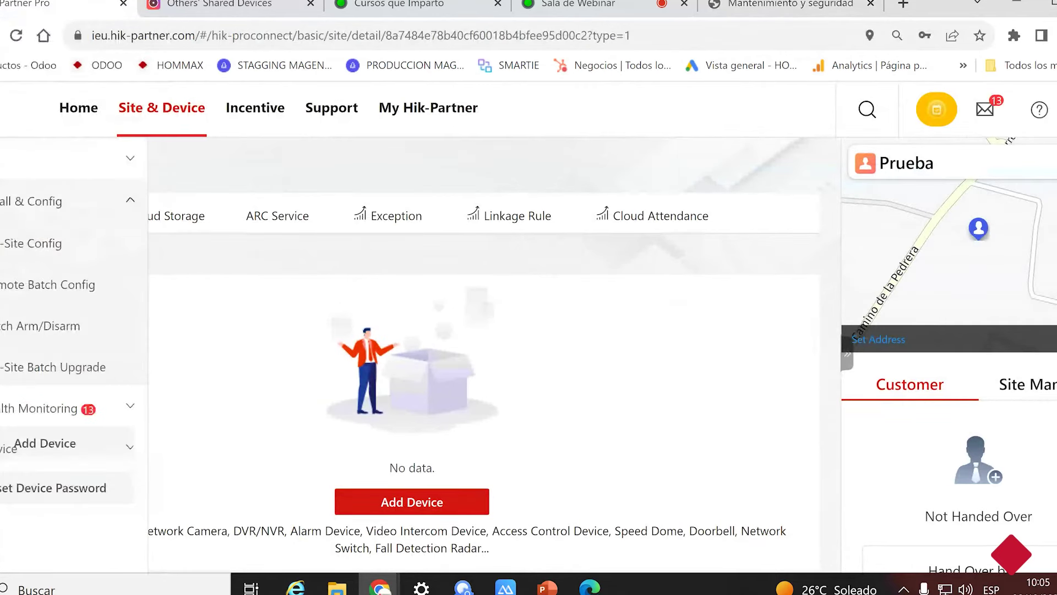
pyautogui.click(11, 158)
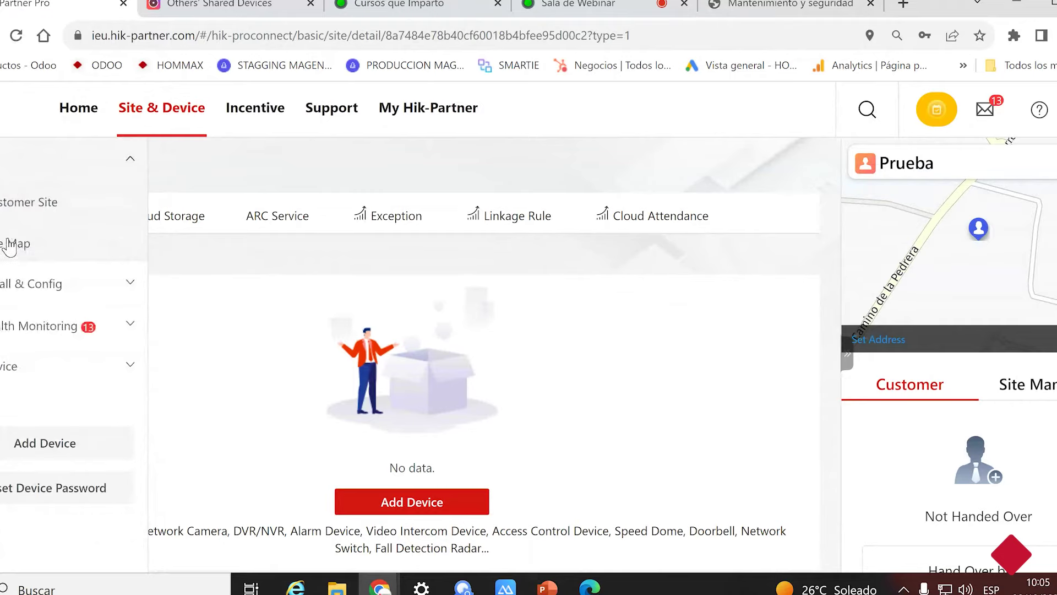
pyautogui.click(15, 209)
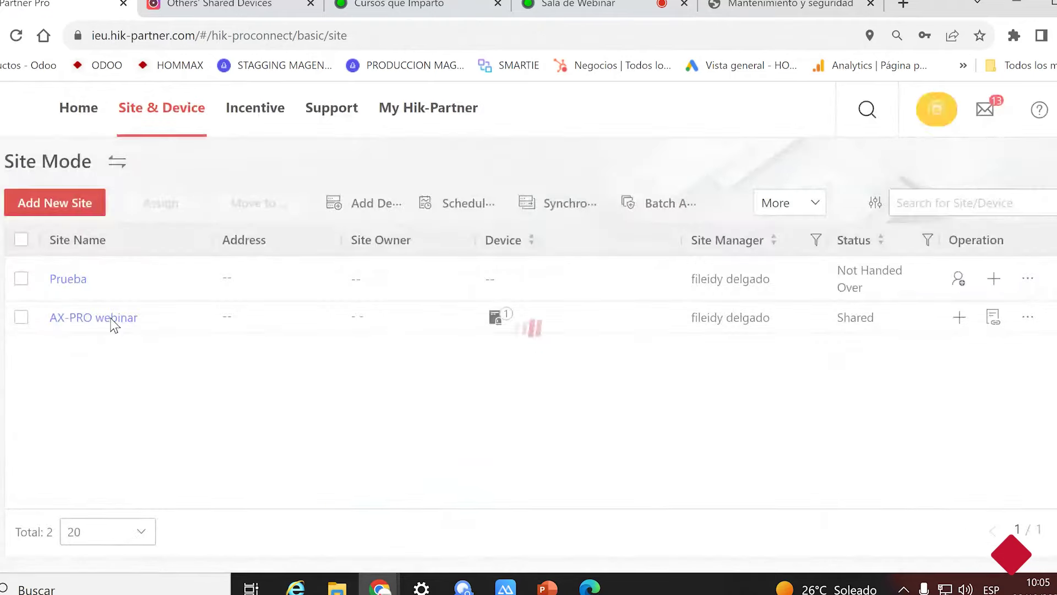
pyautogui.click(112, 323)
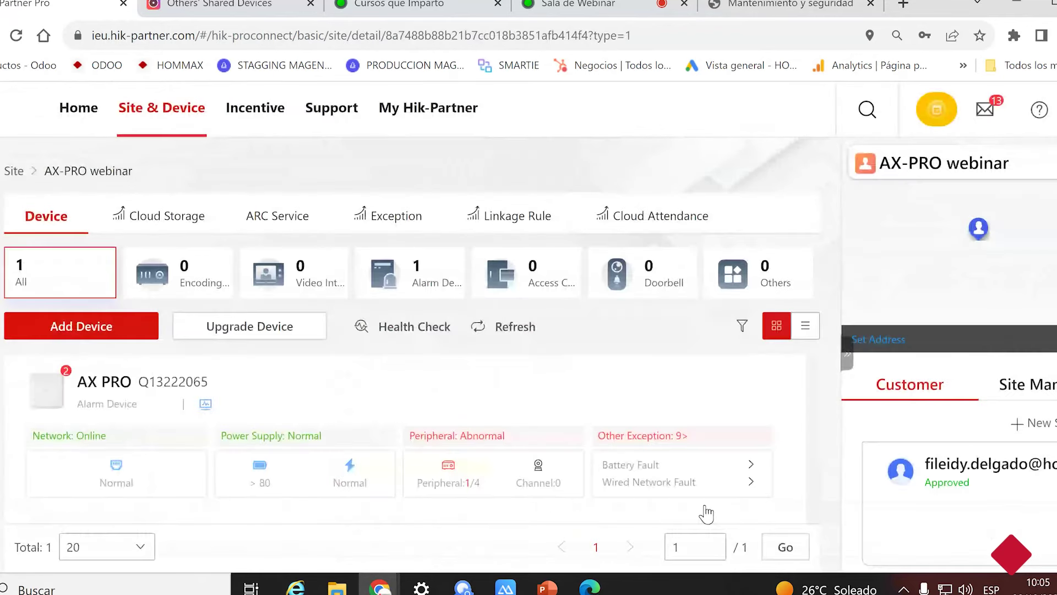
pyautogui.scroll(-1, 683, 518)
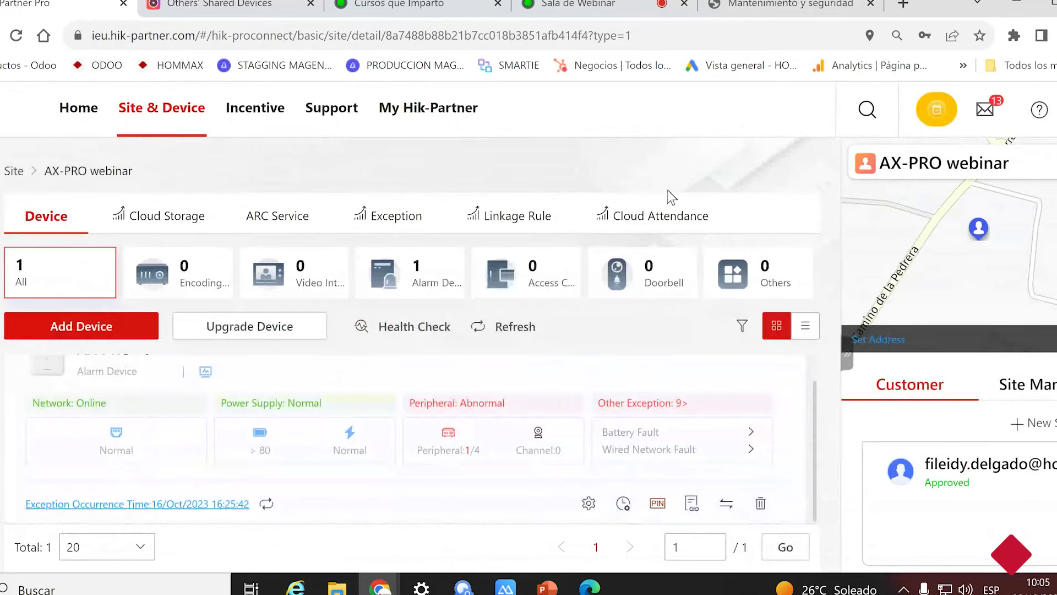
pyautogui.click(776, 10)
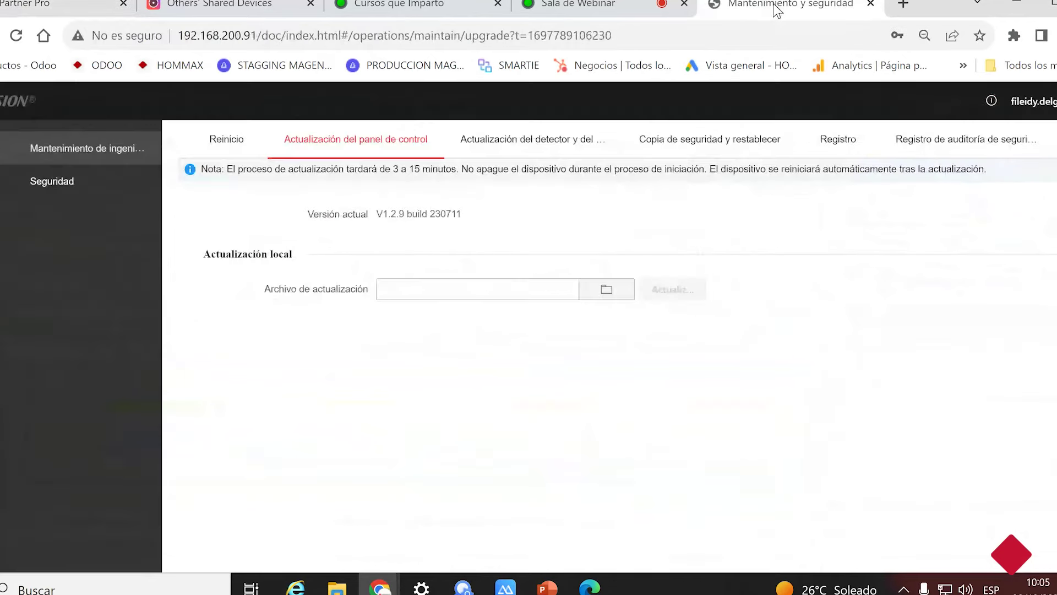
# - List the upgradeable peripheral types, leaving Teclado selected, then open Copia de seguridad y restablecer
pyautogui.click(552, 141)
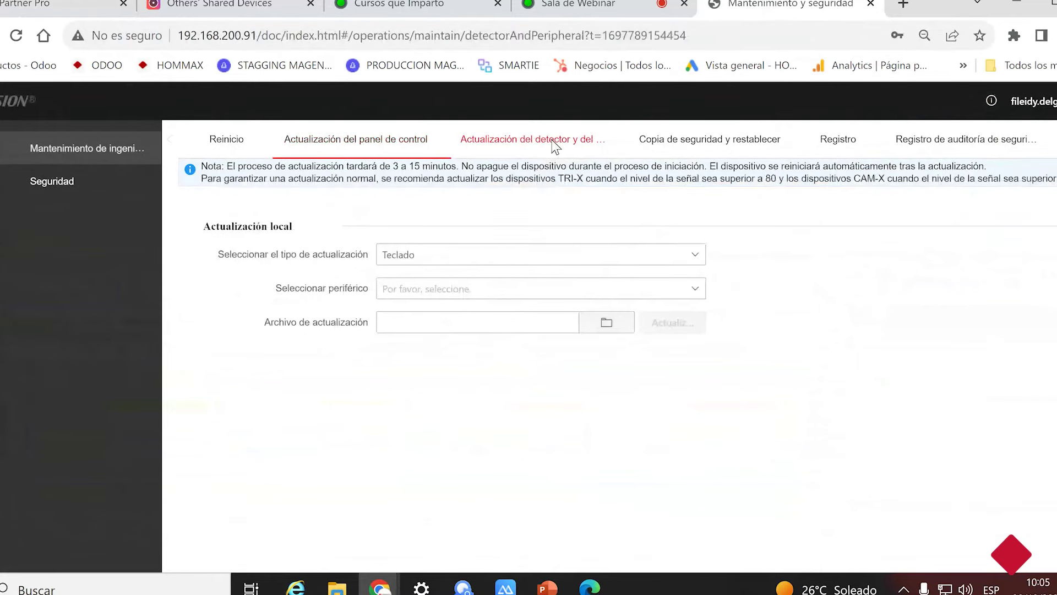
pyautogui.click(696, 257)
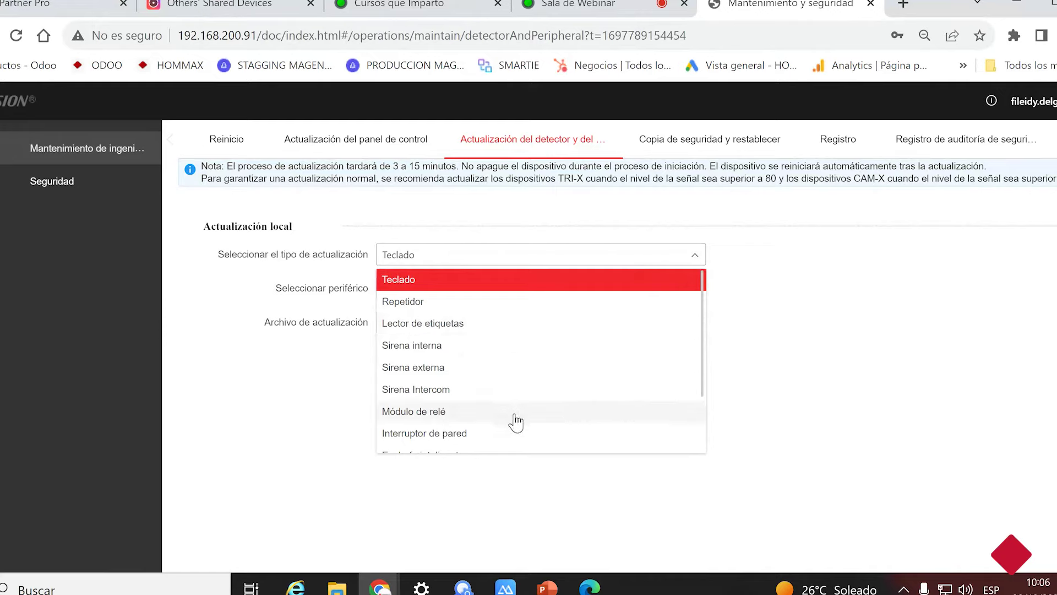
pyautogui.scroll(-2, 517, 440)
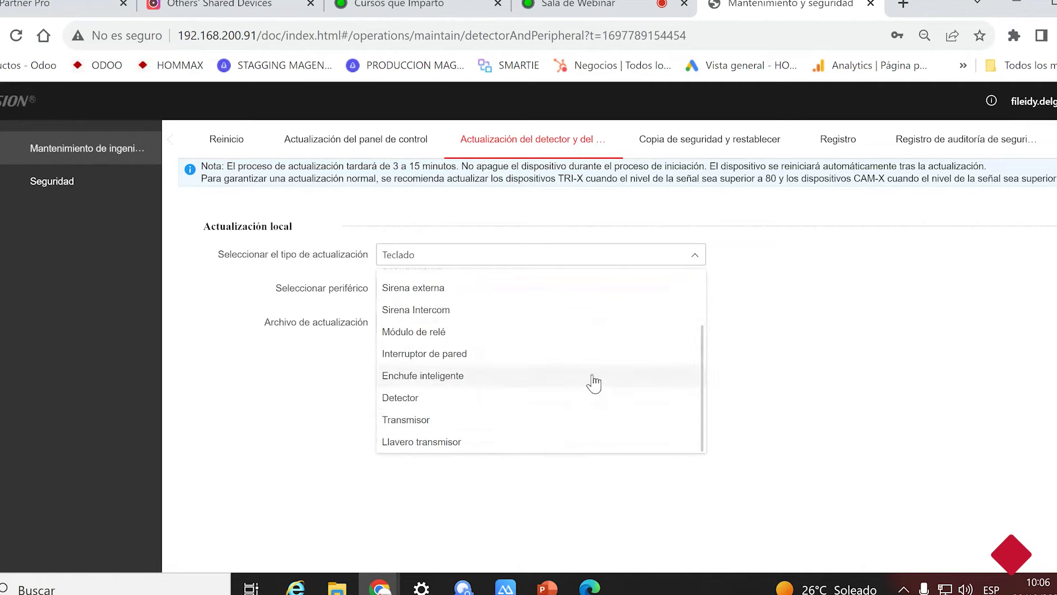
pyautogui.click(777, 342)
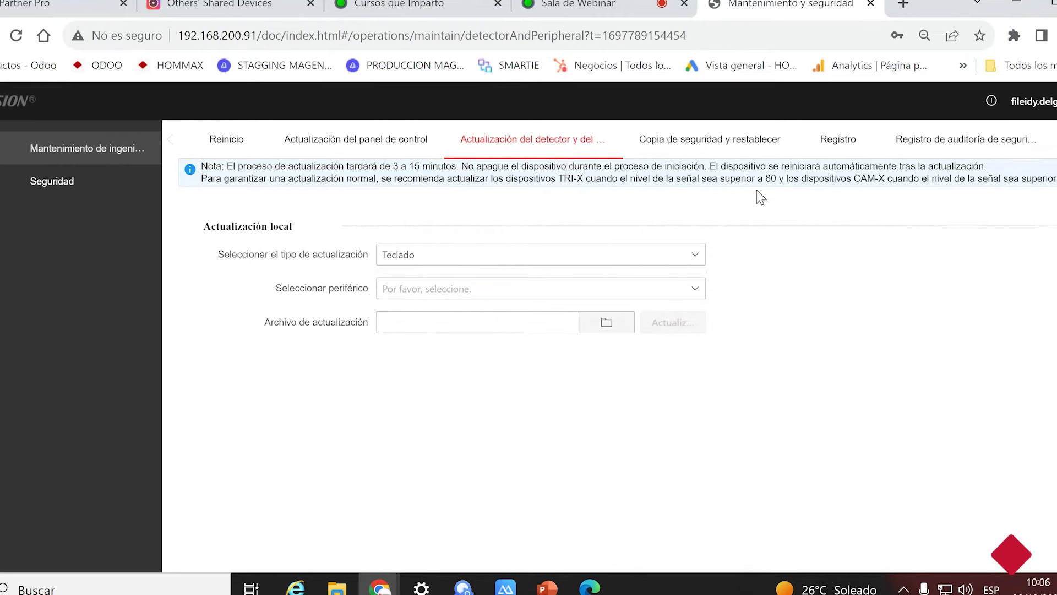
pyautogui.click(748, 148)
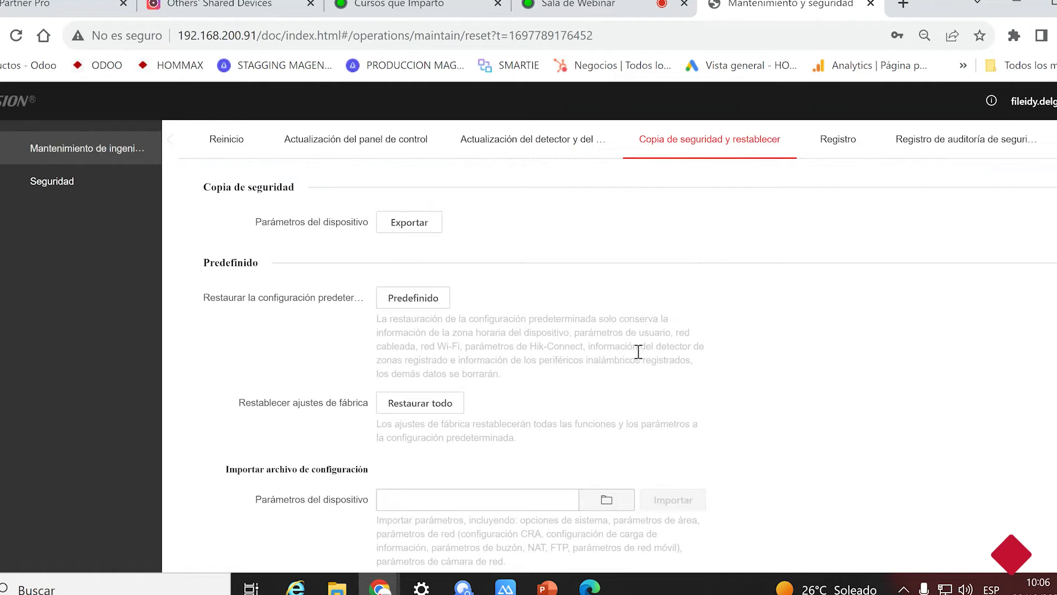
# - Search the panel's event log to list the day's 28 records
pyautogui.click(837, 157)
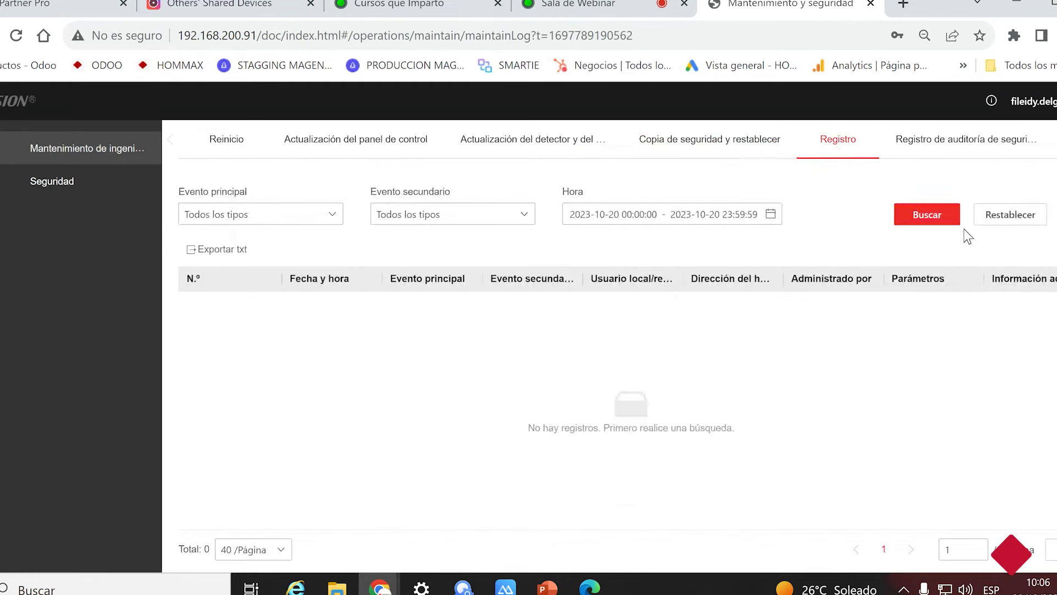
pyautogui.click(943, 214)
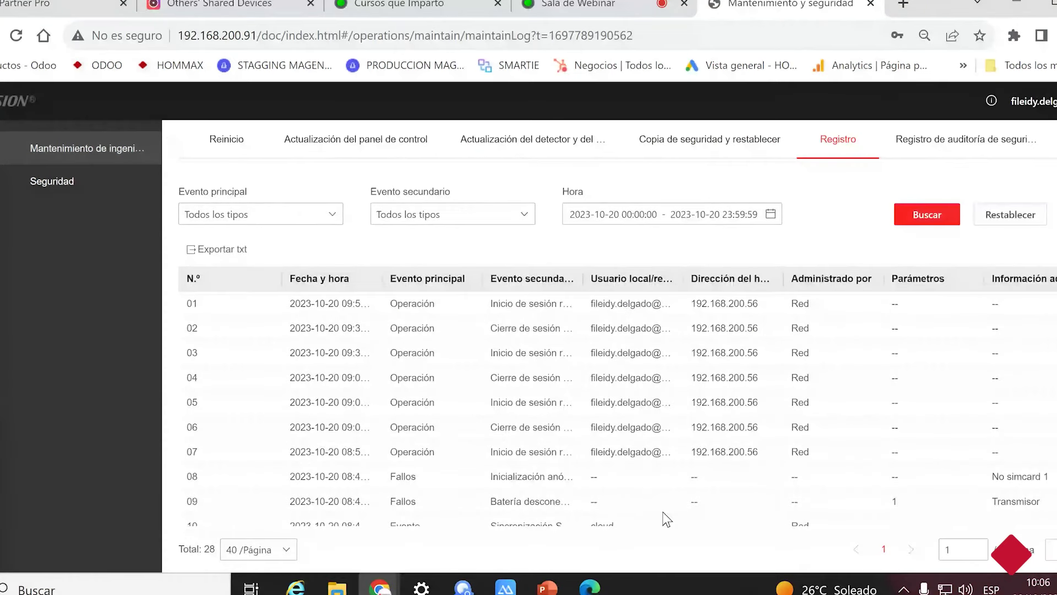
pyautogui.scroll(-4, 589, 472)
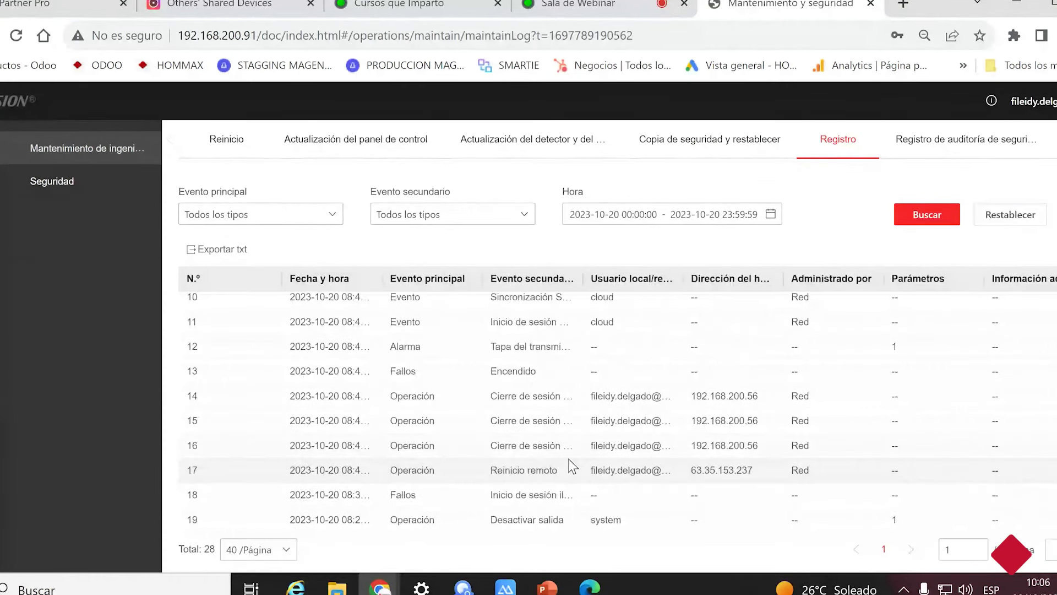
pyautogui.scroll(4, 573, 467)
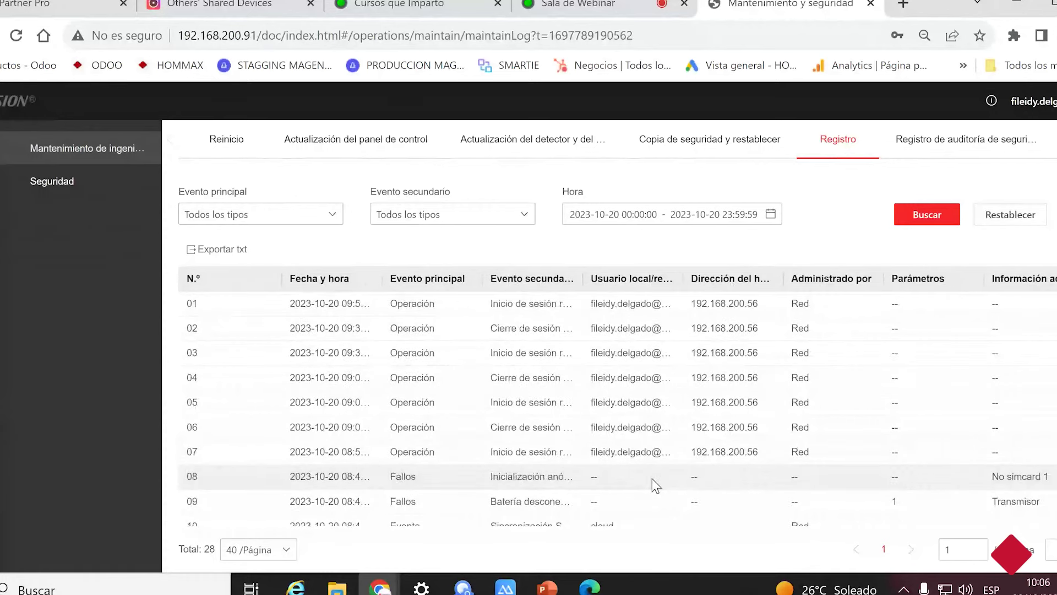
# - Review the security audit log and refresh the zone walk test results, showing Zona no válida
pyautogui.click(980, 139)
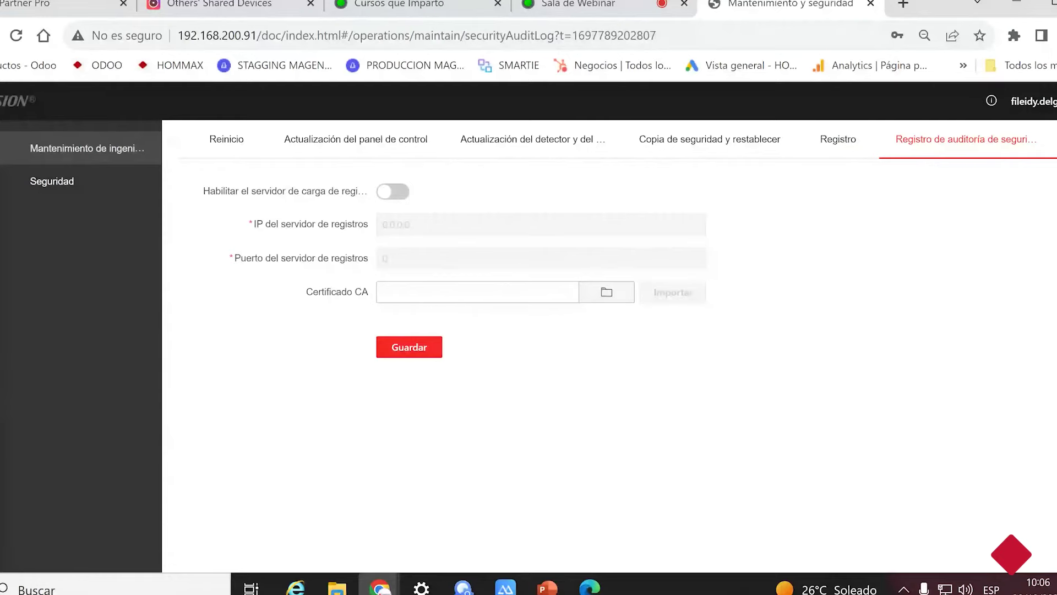
pyautogui.click(1024, 139)
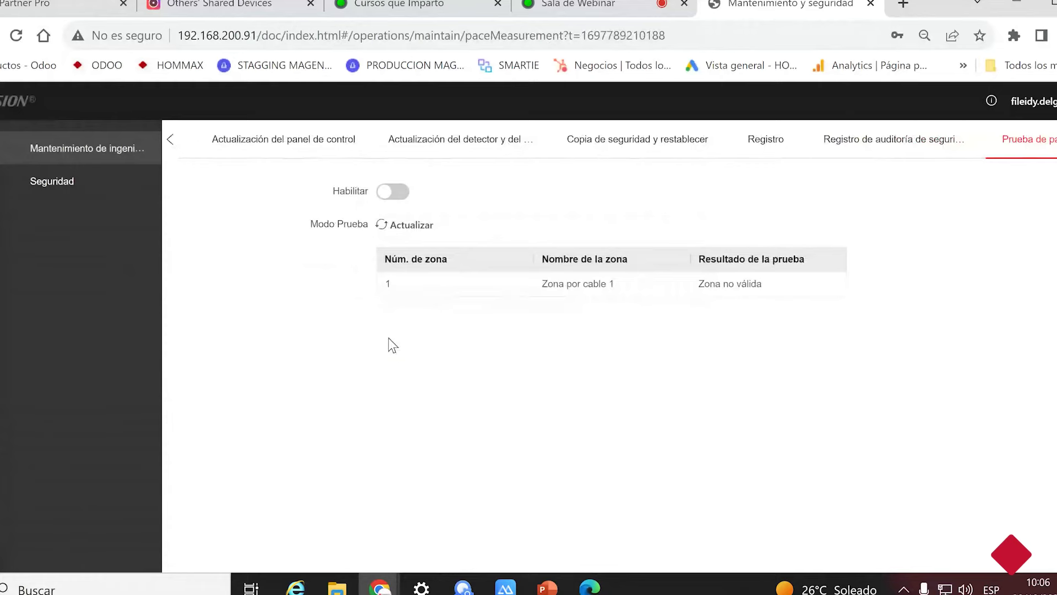
pyautogui.click(397, 230)
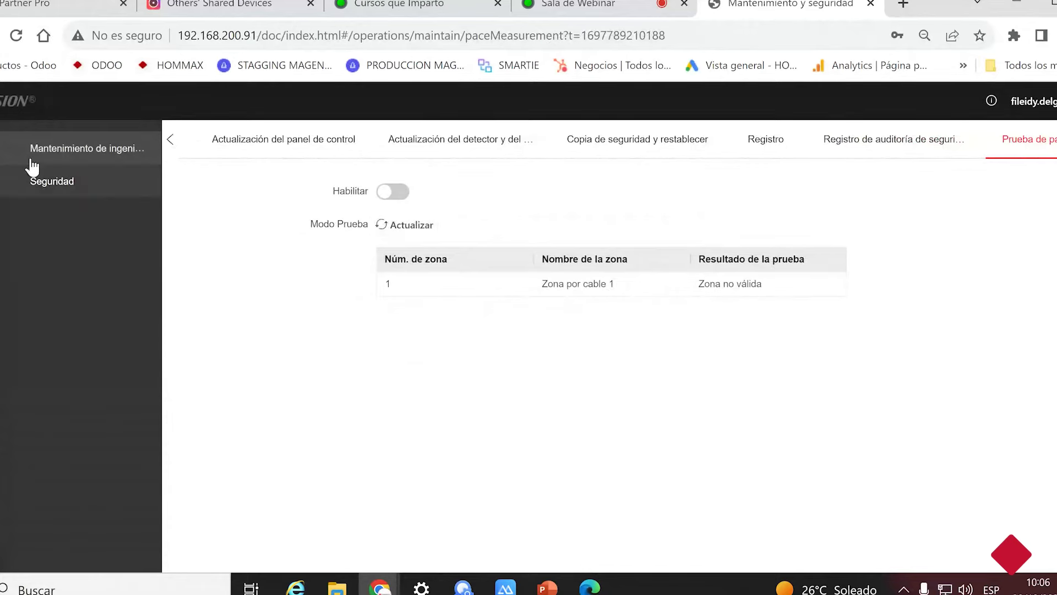
pyautogui.click(55, 182)
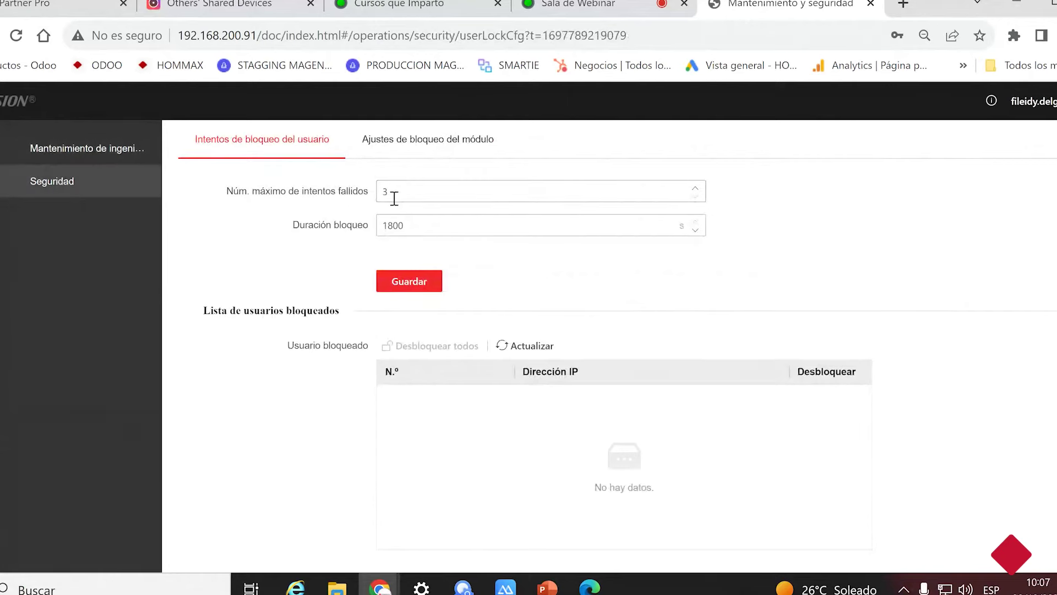
# - Confirm maximum failed attempts allows 3-7, then go to Administración de usuarios
pyautogui.click(410, 193)
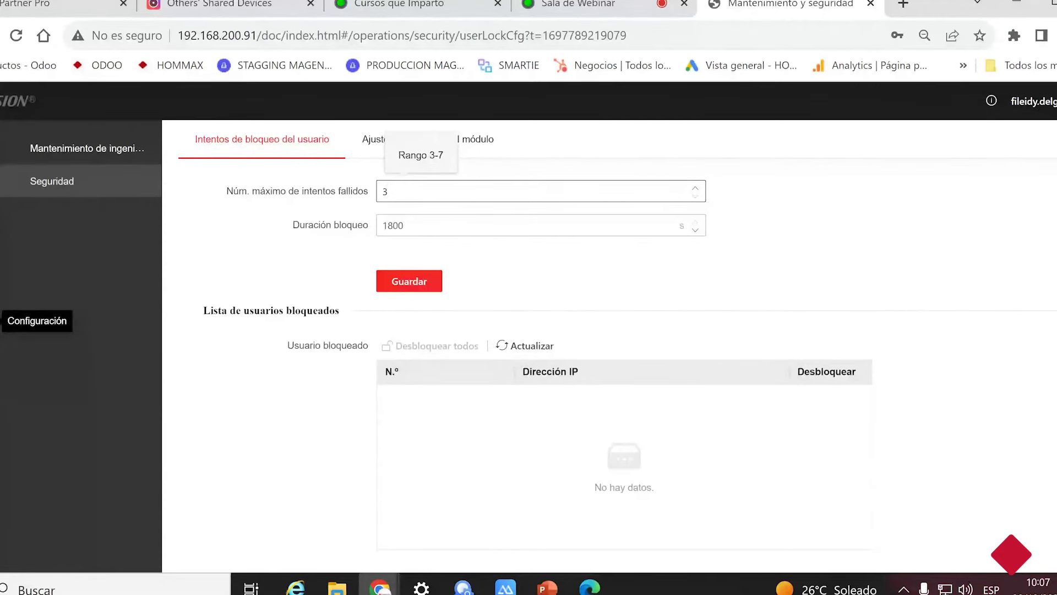
pyautogui.click(3, 320)
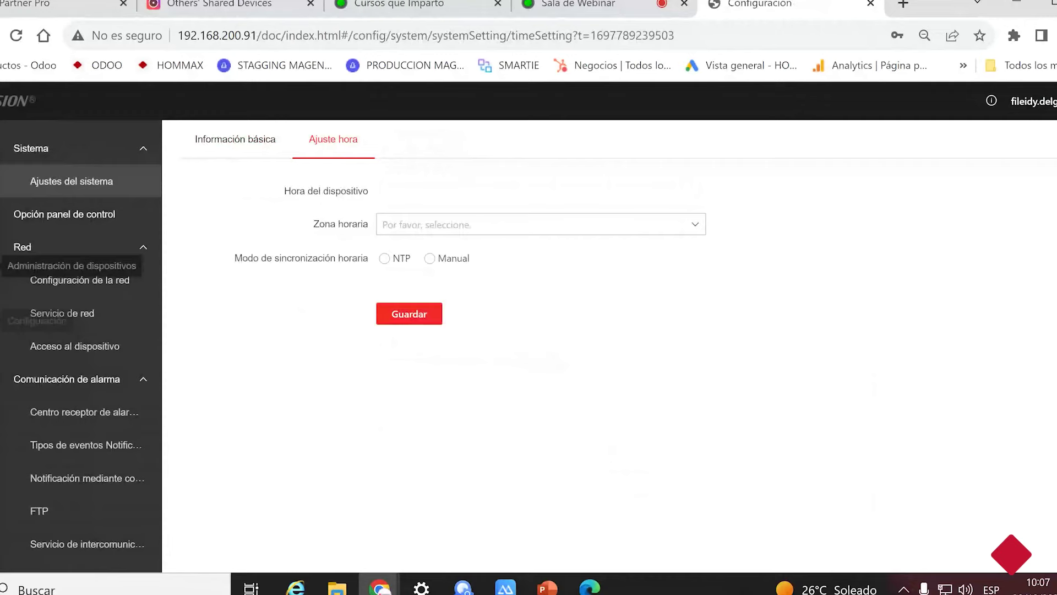
pyautogui.click(3, 266)
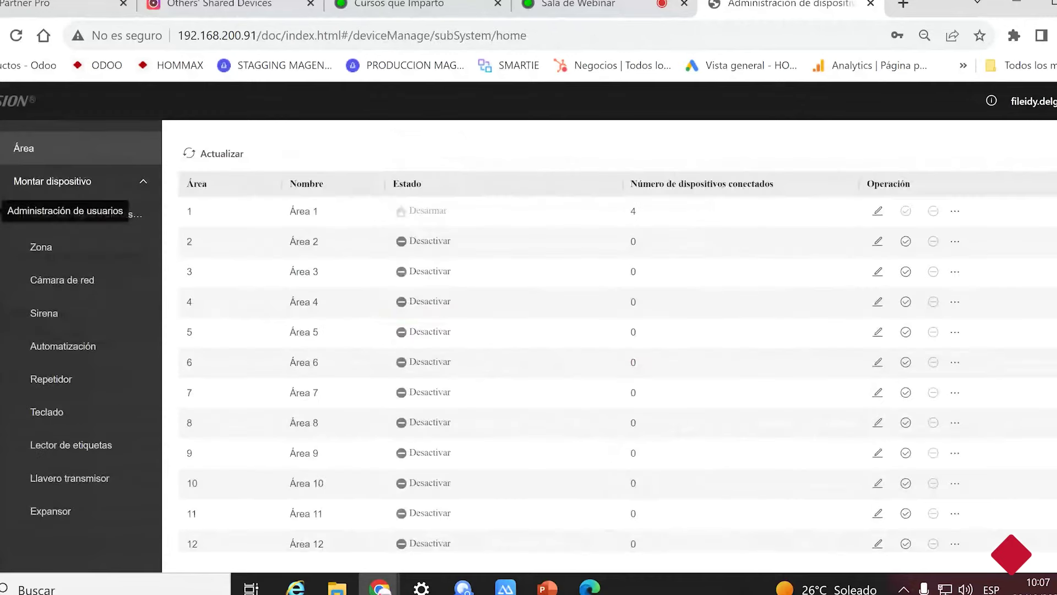
pyautogui.click(66, 213)
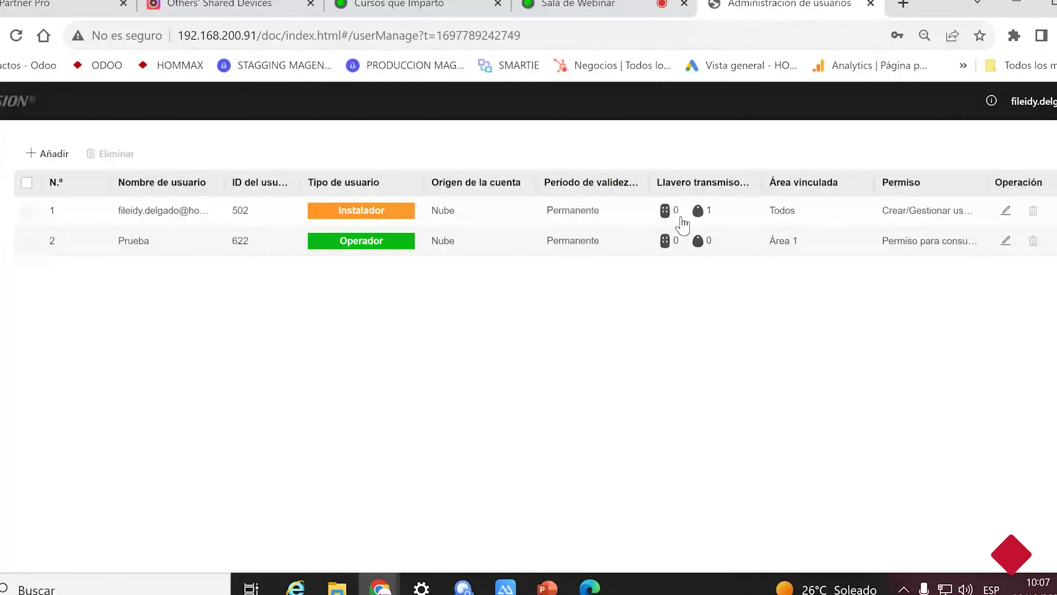
# - Add the user tag 'Tarjeta 2' to operator Prueba and return to the user list
pyautogui.click(1006, 241)
pyautogui.scroll(-4, 462, 456)
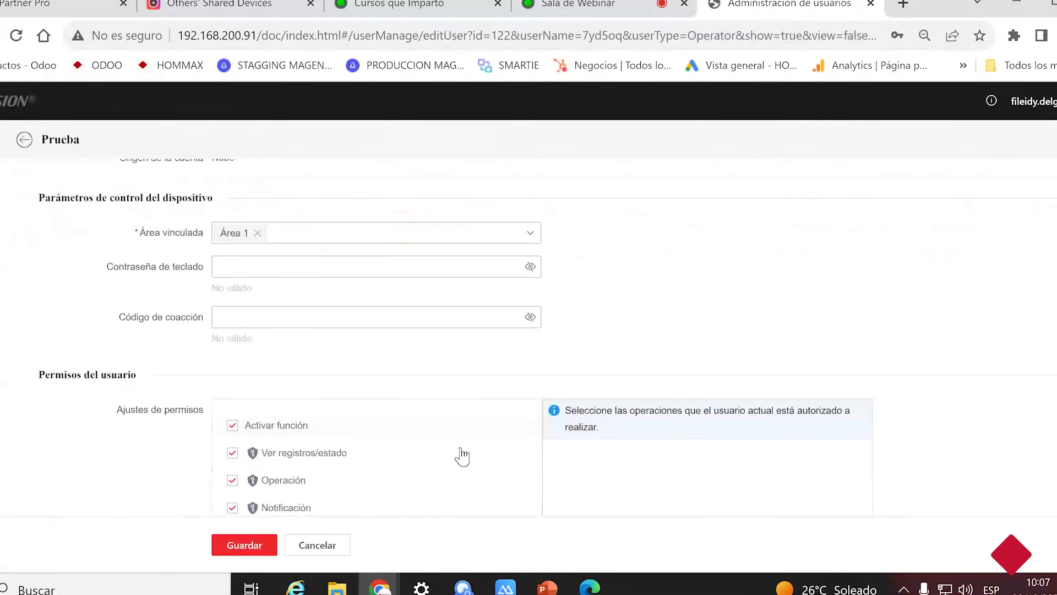
pyautogui.scroll(4, 461, 456)
pyautogui.click(215, 181)
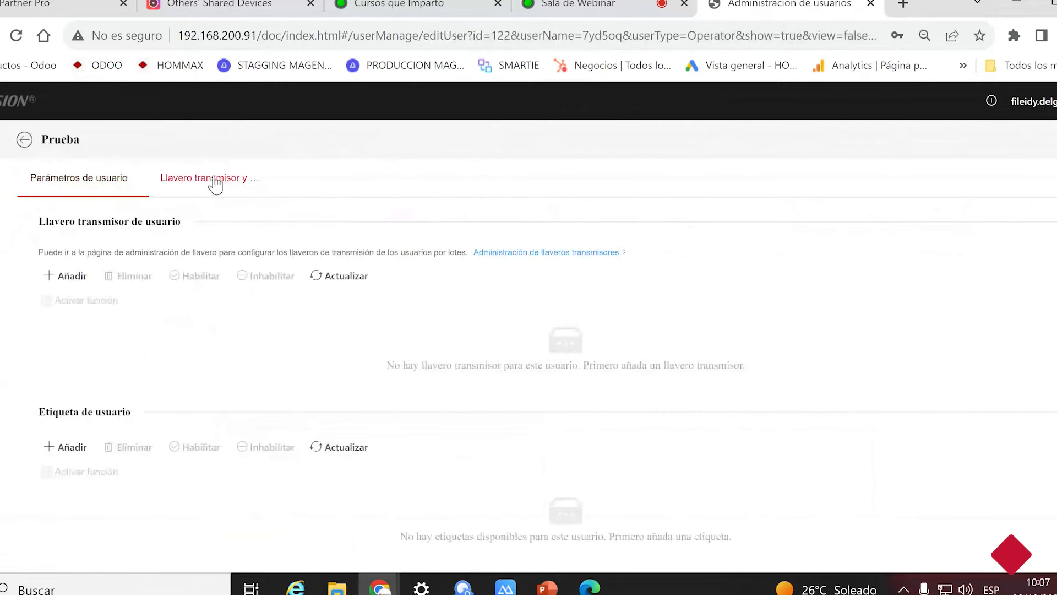
pyautogui.click(72, 450)
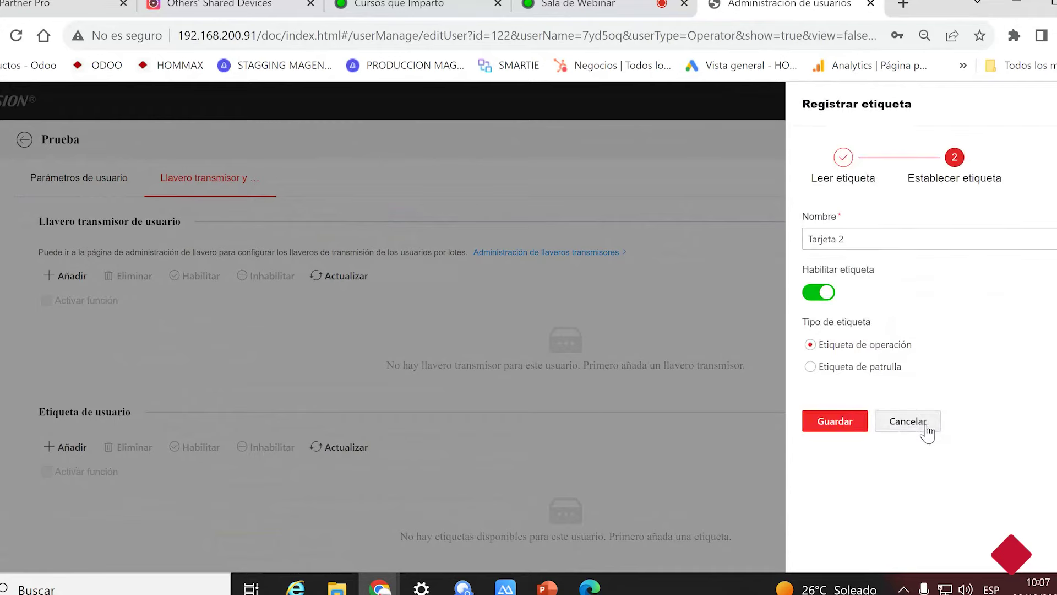
pyautogui.click(835, 421)
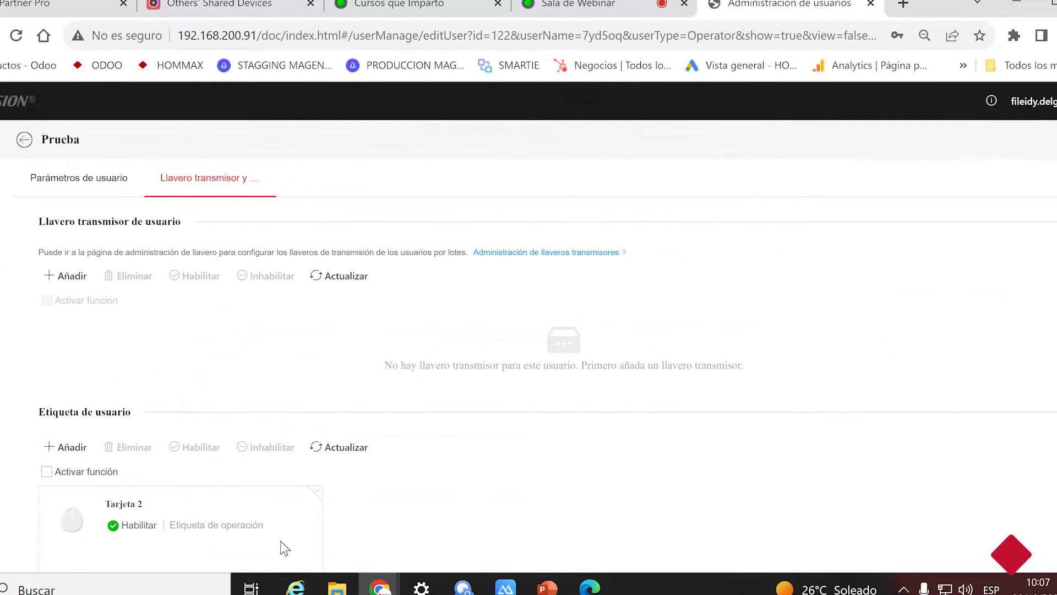
pyautogui.click(24, 141)
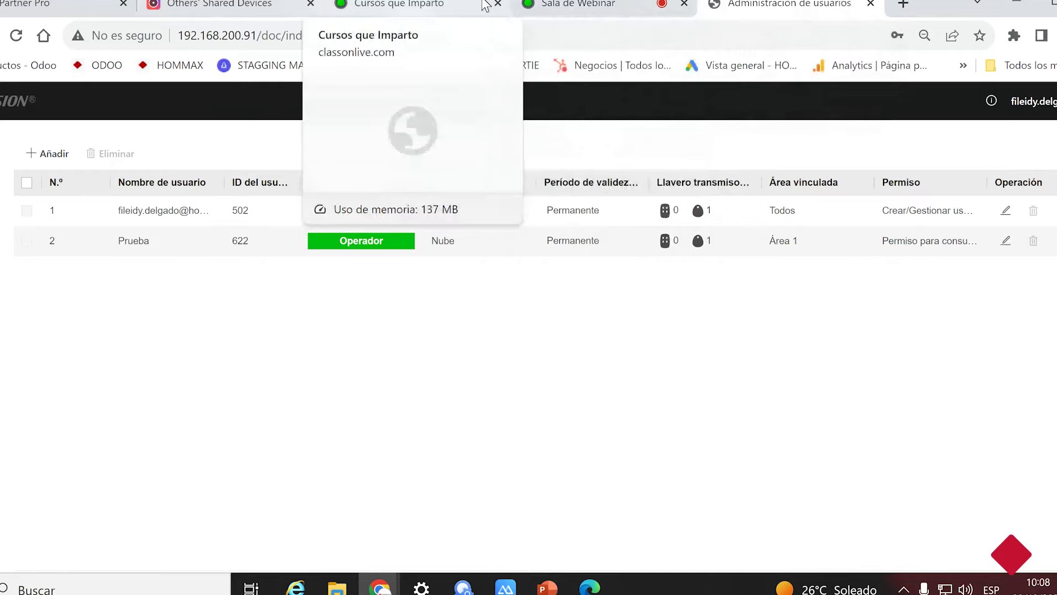
# - Go back to the Sala de Webinar tab and end the screen share
pyautogui.click(585, 5)
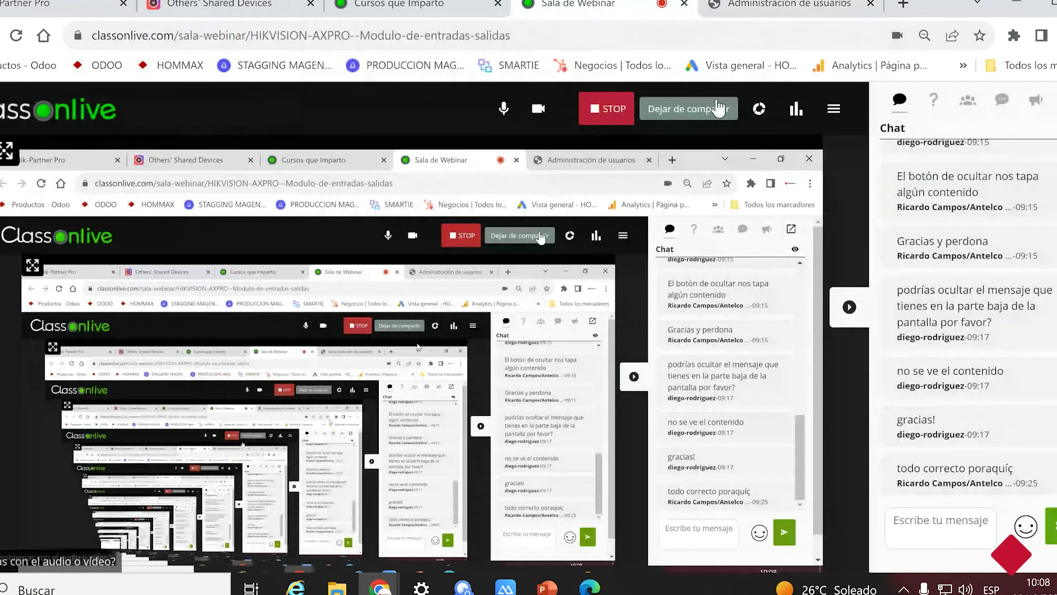
pyautogui.click(719, 108)
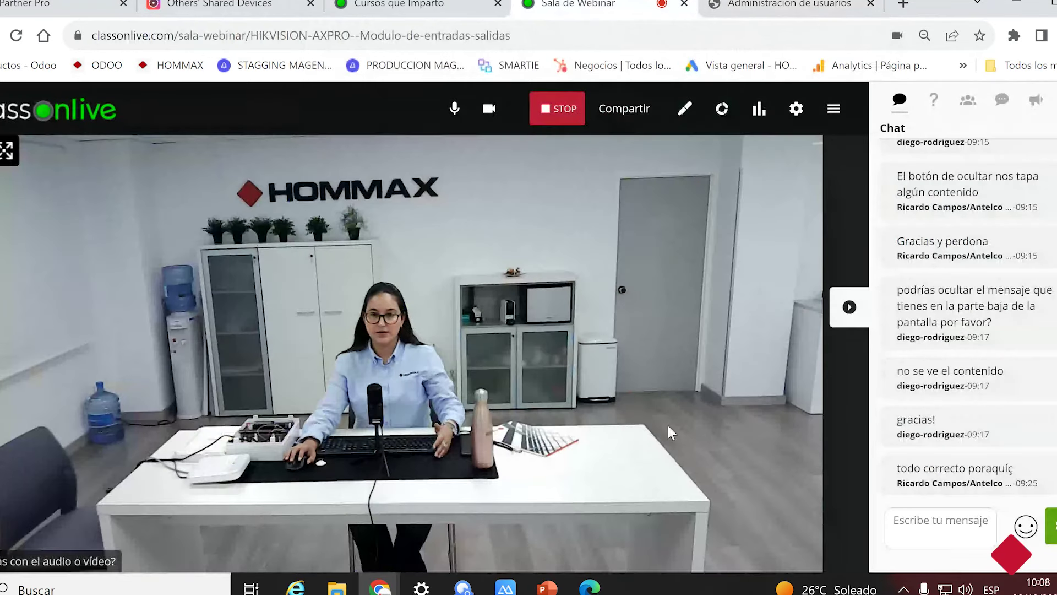
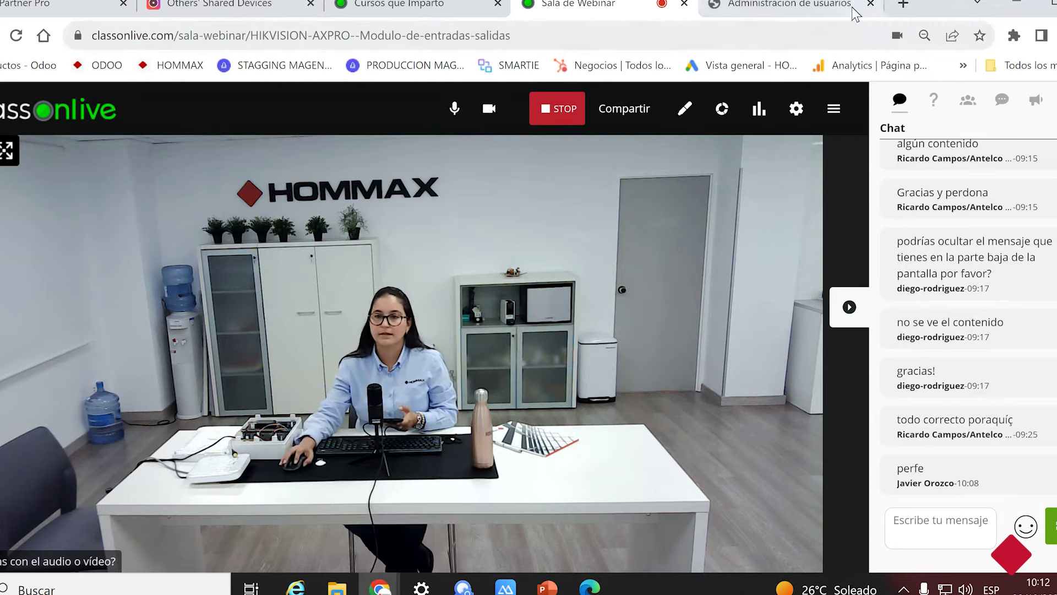
# - Share the whole screen via Compartir > Pantalla in the ClassOnLive webinar, then switch away from Chrome
pyautogui.click(639, 114)
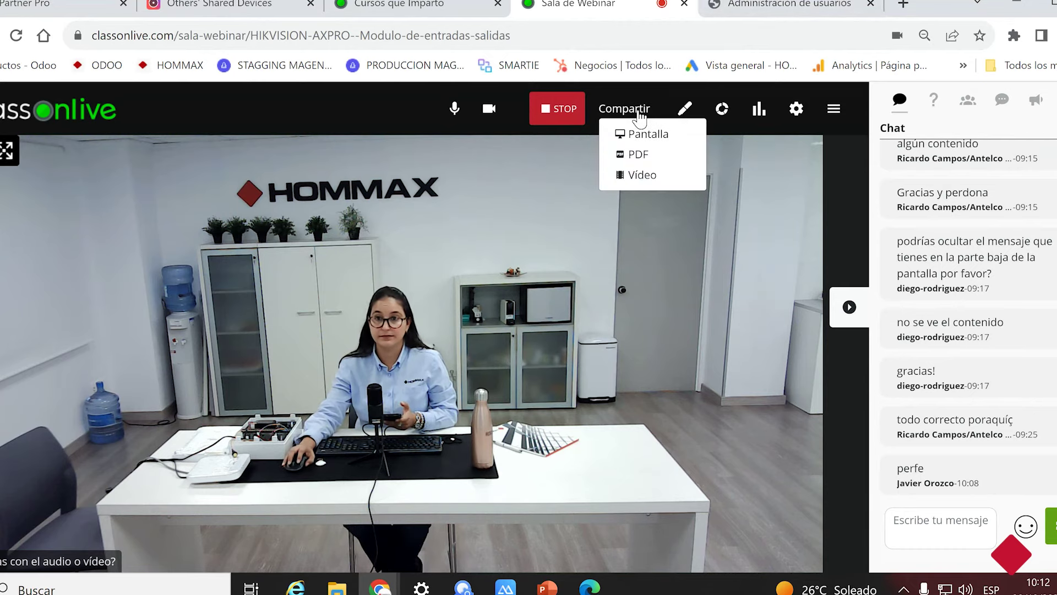
pyautogui.click(650, 135)
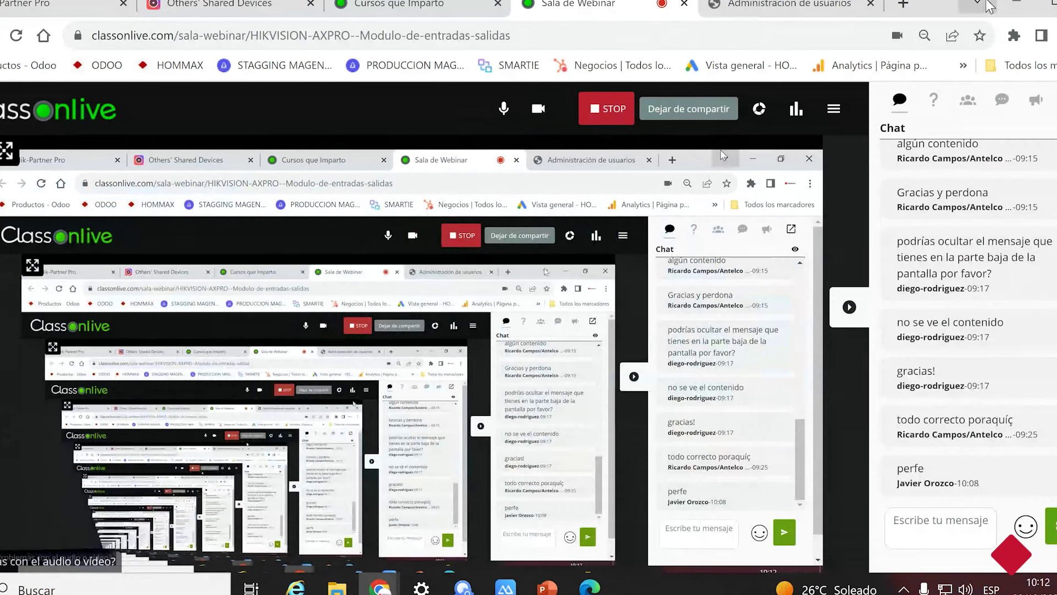
pyautogui.hotkey('alt', 'Tab')
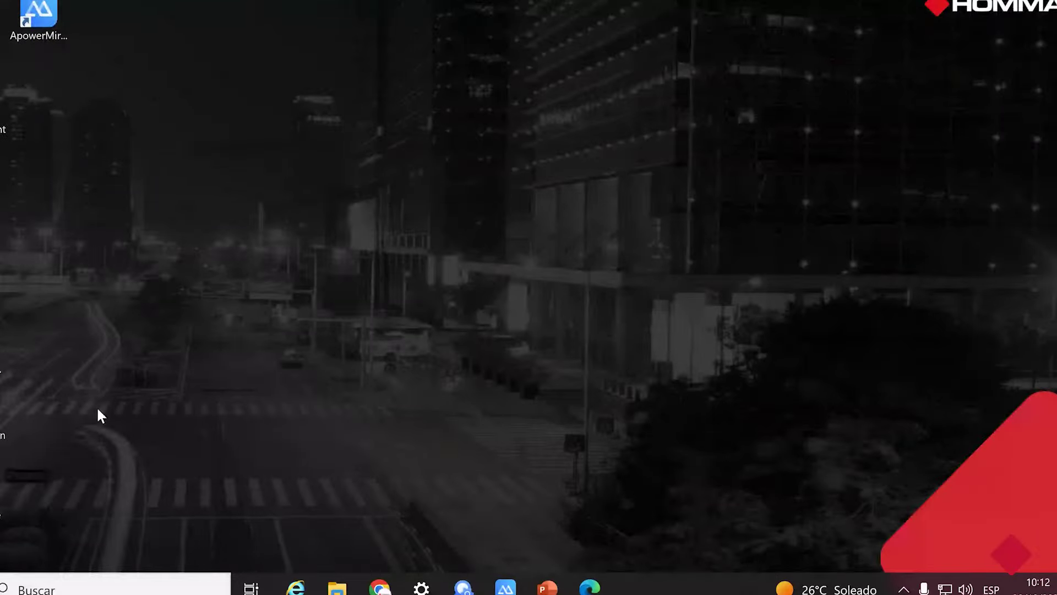
# - Launch ApowerMirror from the desktop and connect the phone through the Conexión Wi-Fi card
pyautogui.click(43, 16)
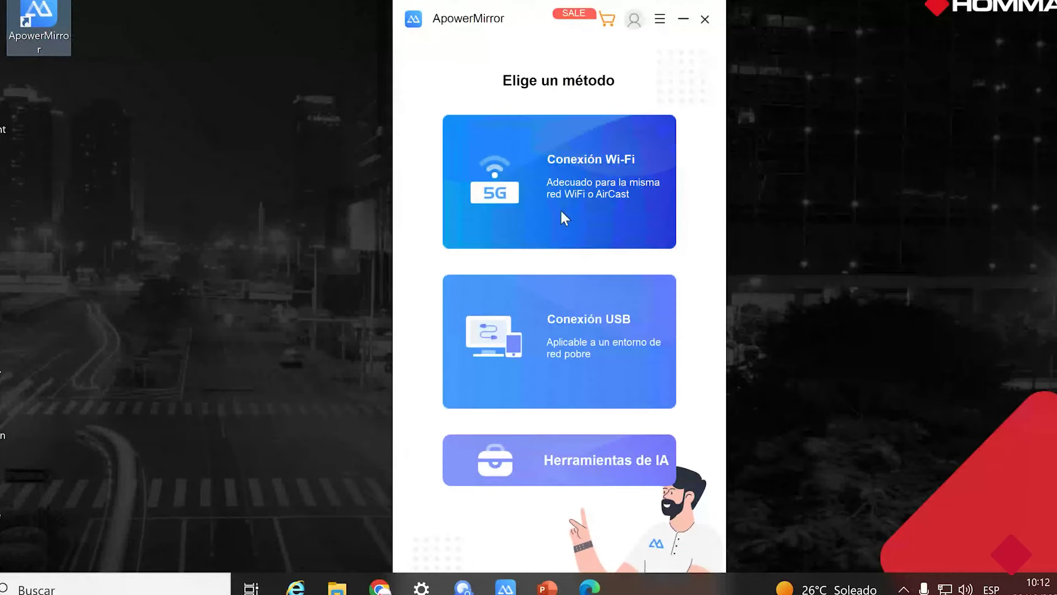
pyautogui.click(582, 194)
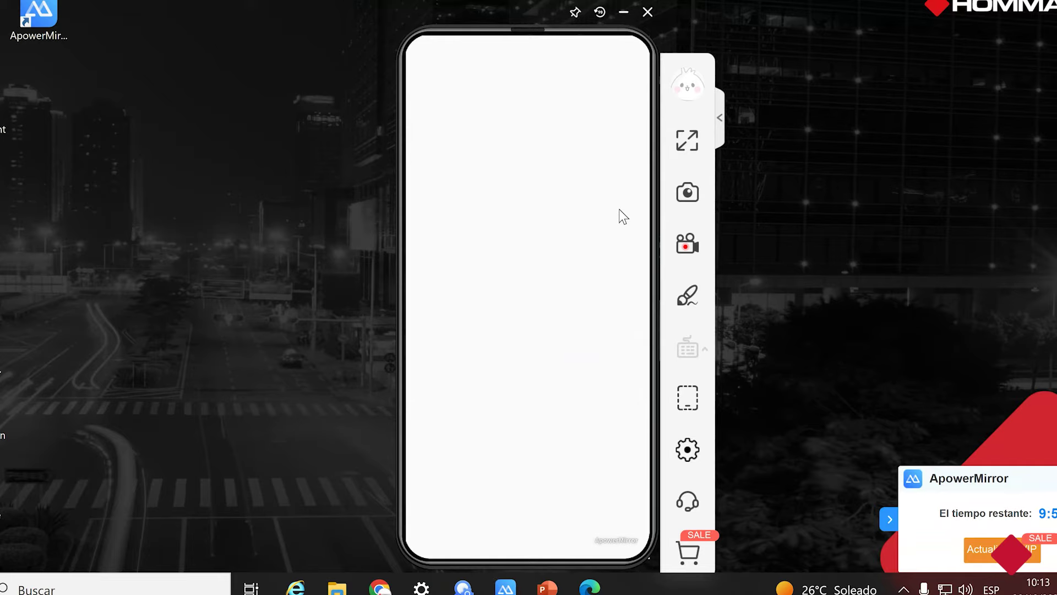
# - Toggle the phone mirror into and out of full screen, then close the feedback survey
pyautogui.click(687, 140)
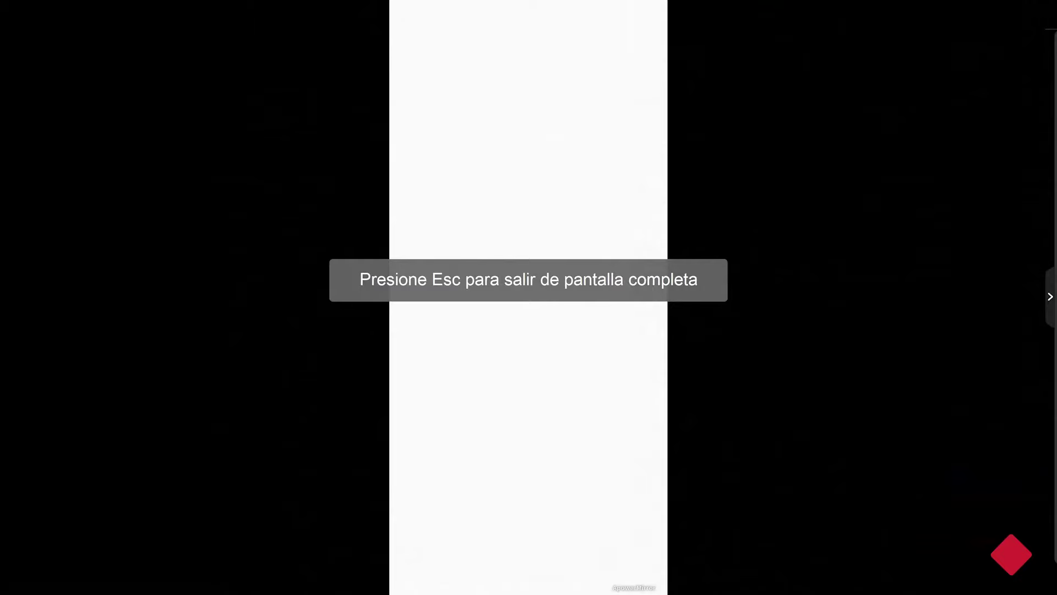
pyautogui.click(958, 63)
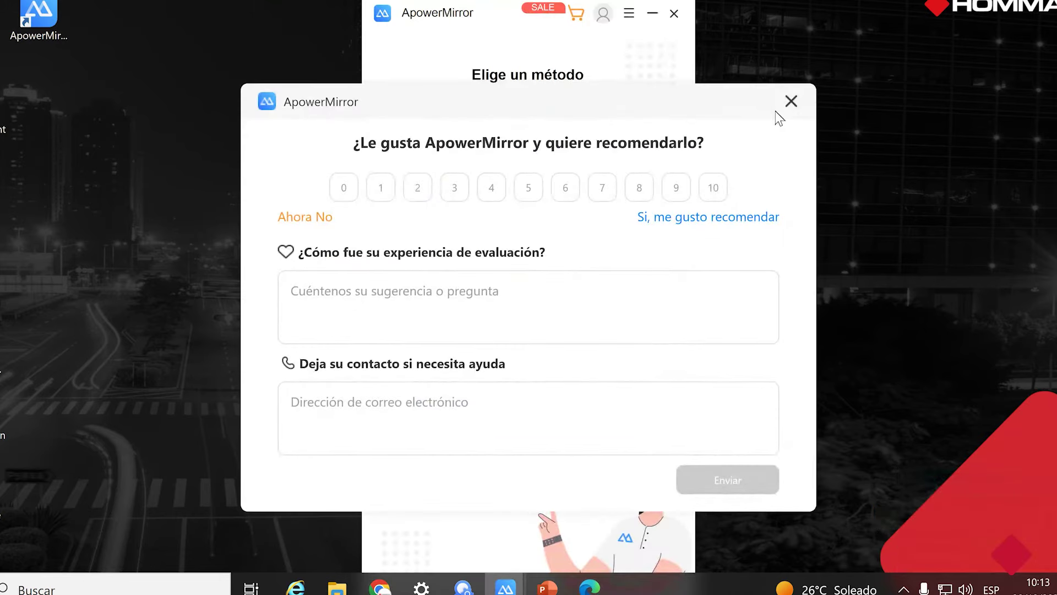
pyautogui.click(791, 102)
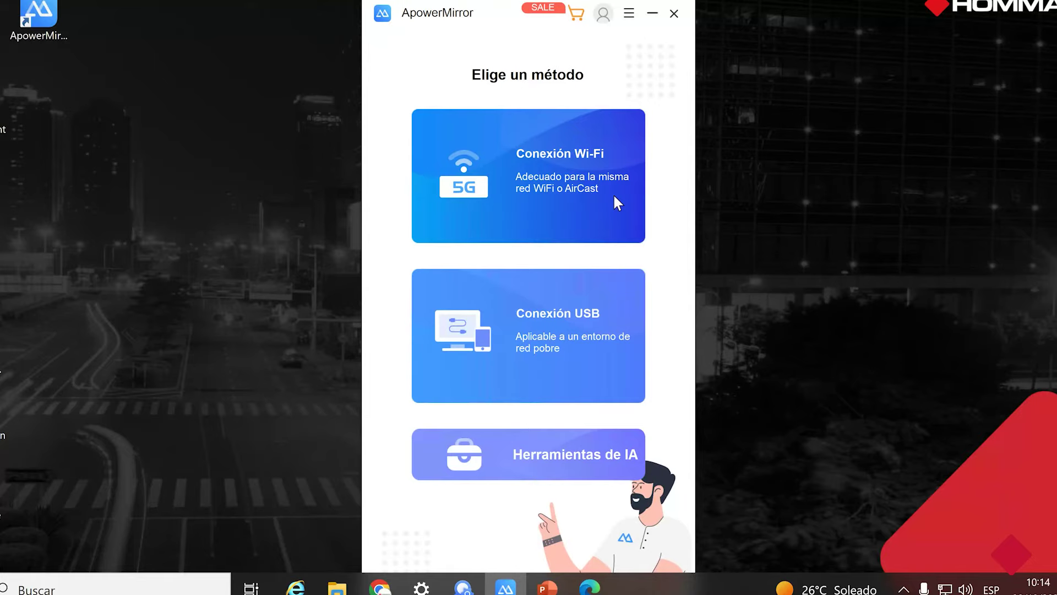
# - Choose Conexión Wi-Fi to display the LocalCast receiver code and QR
pyautogui.click(615, 203)
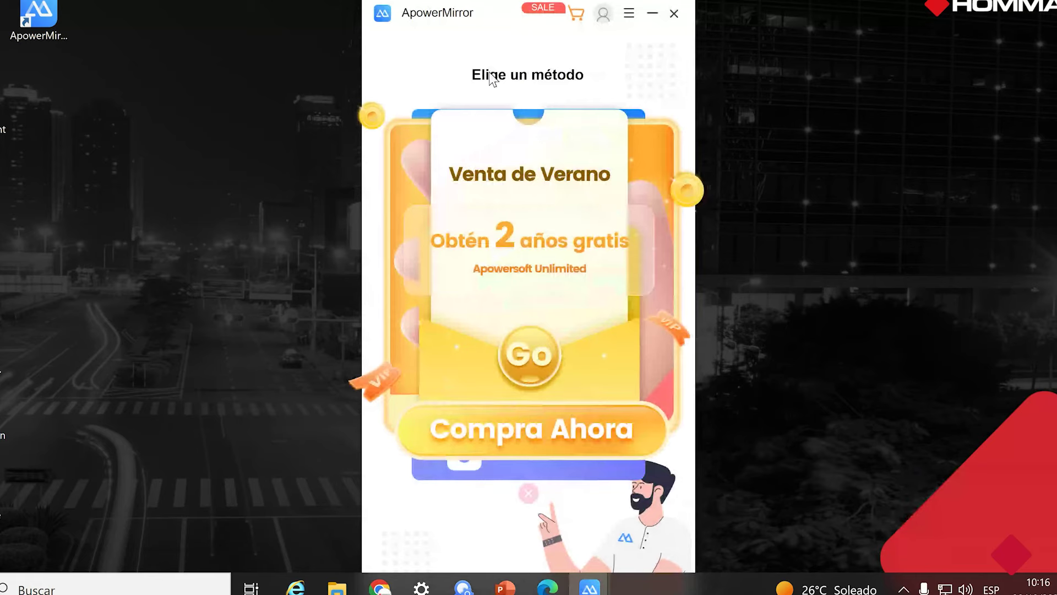
# - Dismiss the Venta de Verano promotion and open the Wi-Fi receiver page with its connection code
pyautogui.click(528, 493)
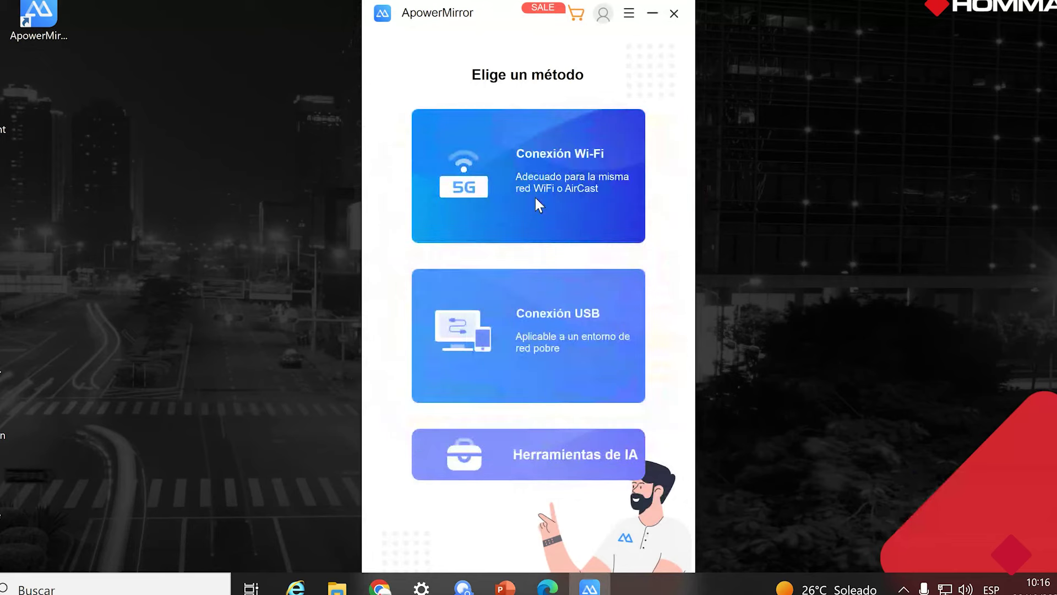
pyautogui.click(537, 205)
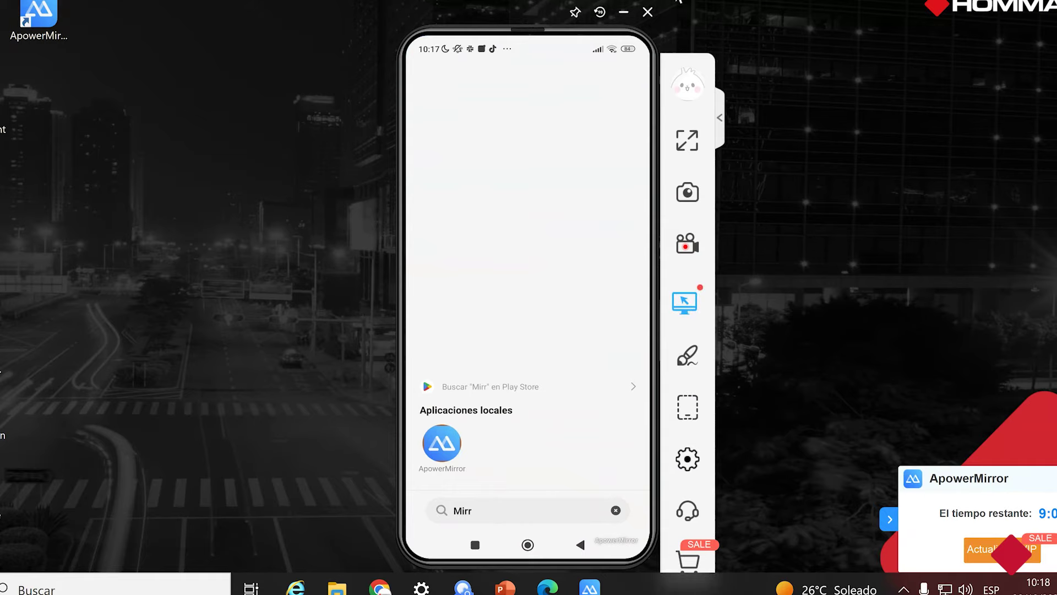
# - Close the mirror window, cancel quitting, open the Conexión Wi-Fi LocalCast page, then minimize ApowerMirror
pyautogui.click(647, 11)
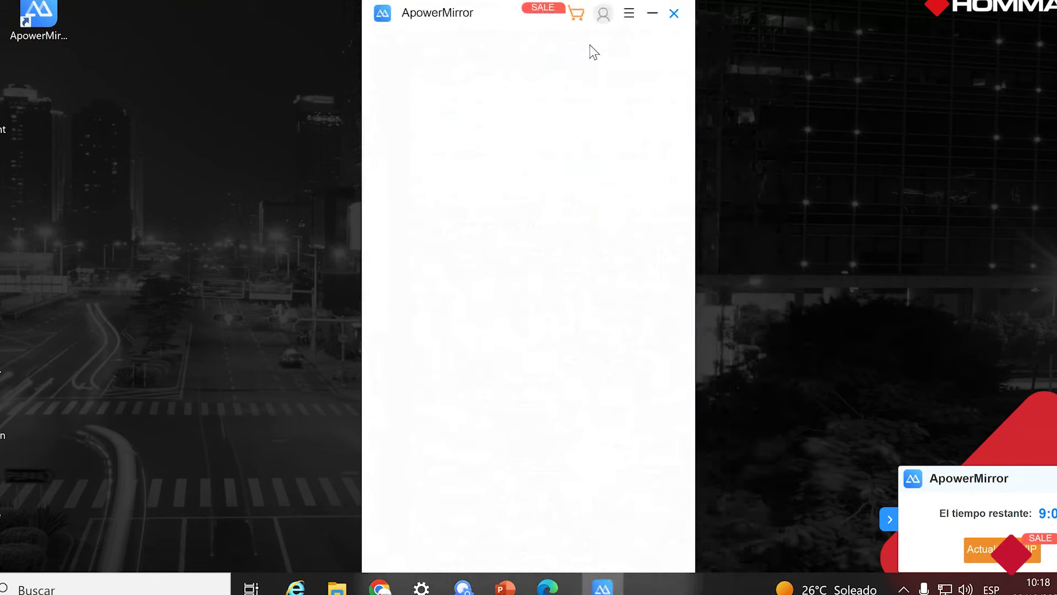
pyautogui.click(683, 7)
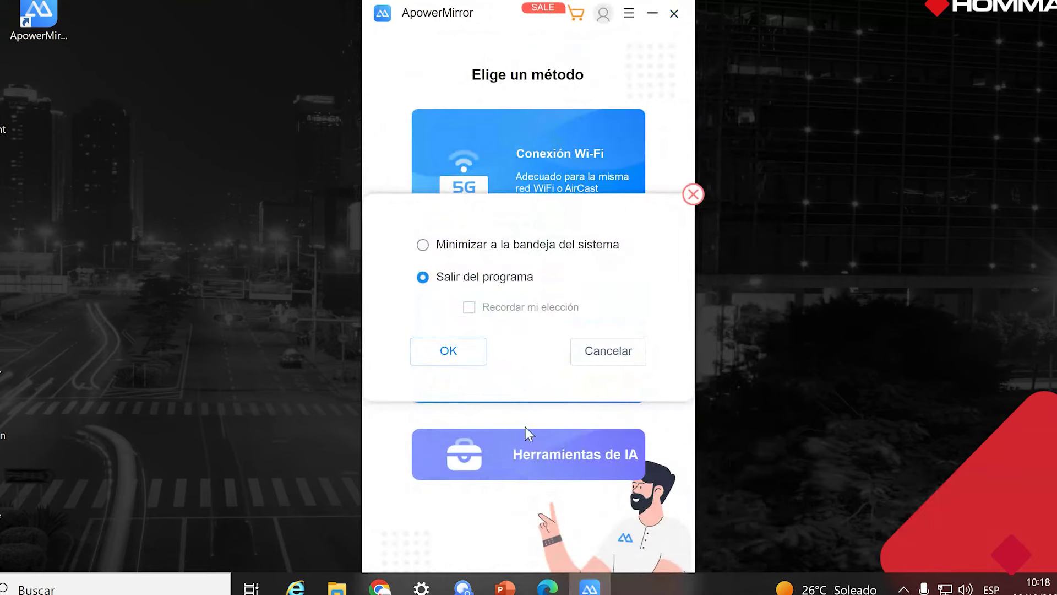
pyautogui.click(609, 349)
pyautogui.click(566, 171)
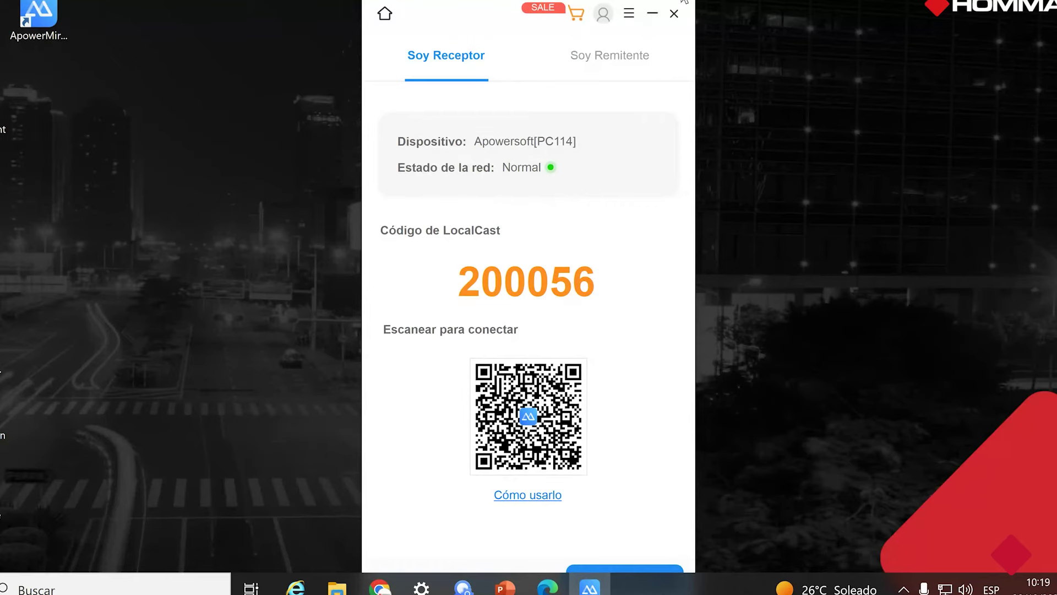
pyautogui.click(653, 15)
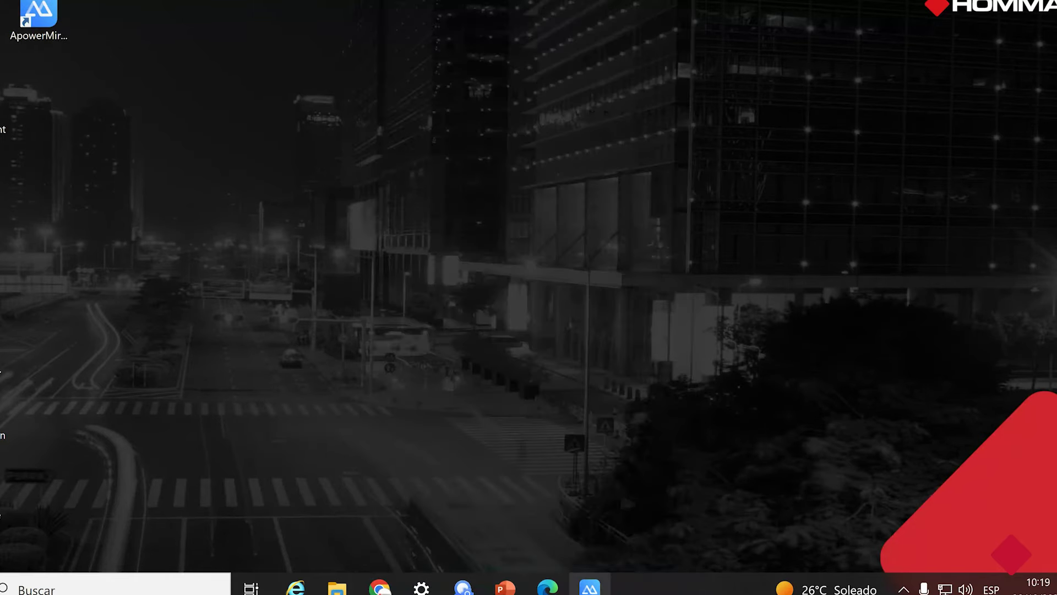
# - Restore ApowerMirror from the taskbar to show the AX PRO device page with Área 1 disarmed
pyautogui.click(589, 586)
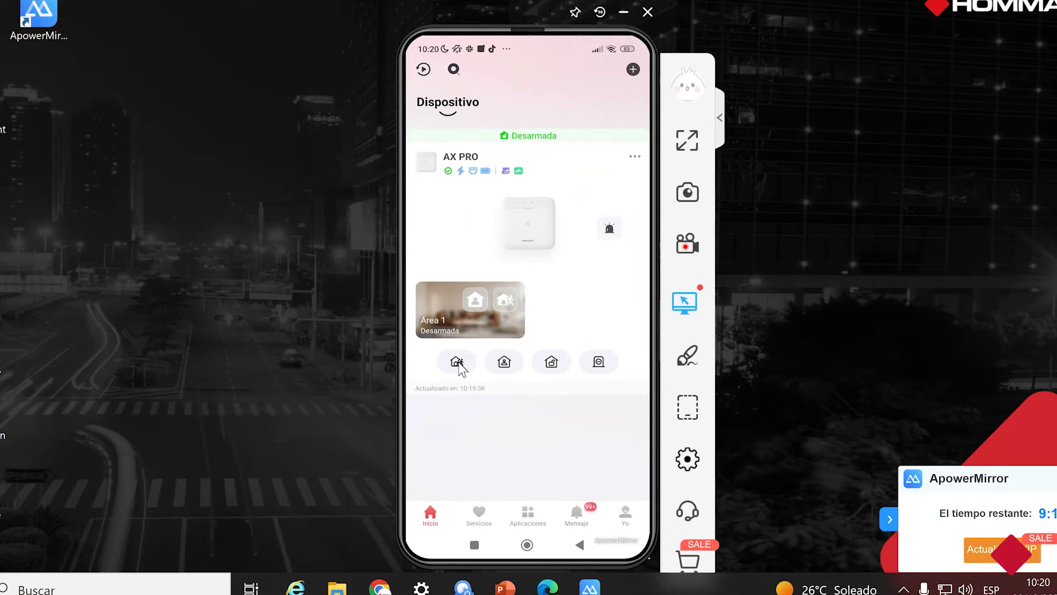
# - Arm Área 1 with the Away-arm button in the mirrored AX PRO app, sending it twice
pyautogui.click(458, 363)
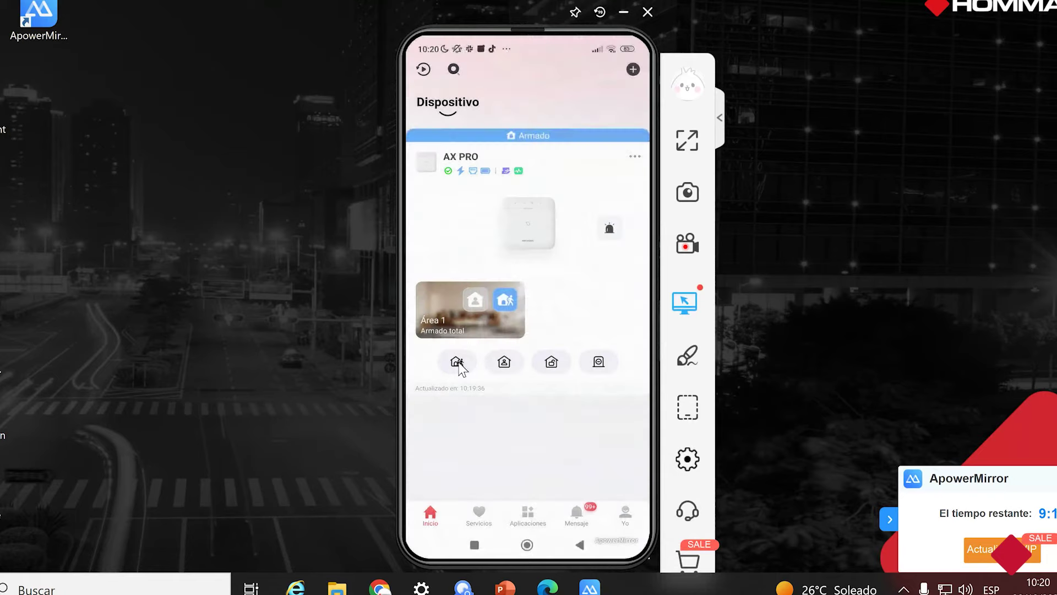
pyautogui.click(457, 362)
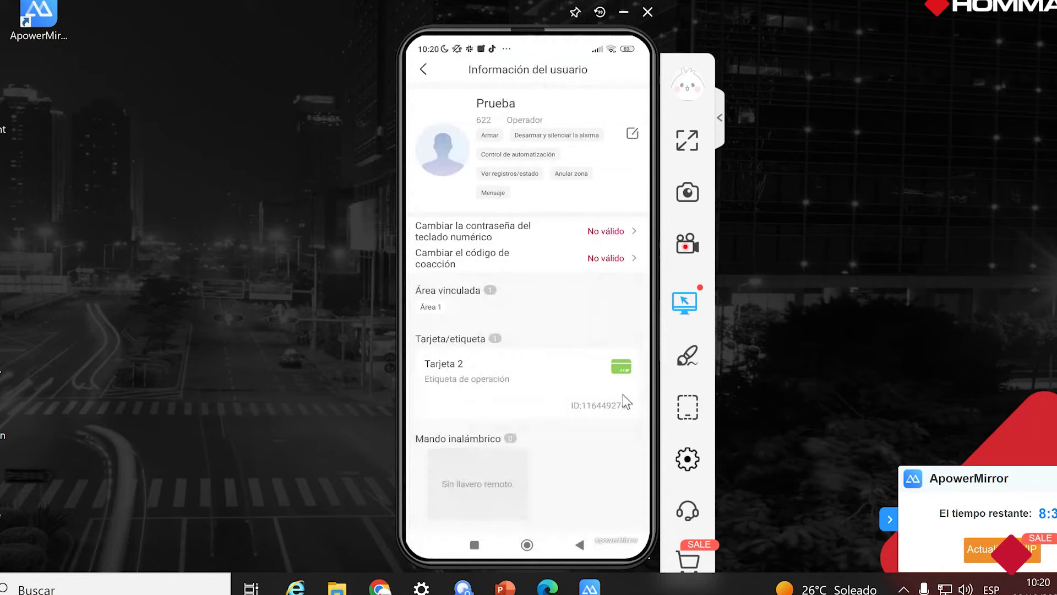
# - Go back from Información del usuario and Ajustes to the AX PRO device page
pyautogui.rightClick(632, 431)
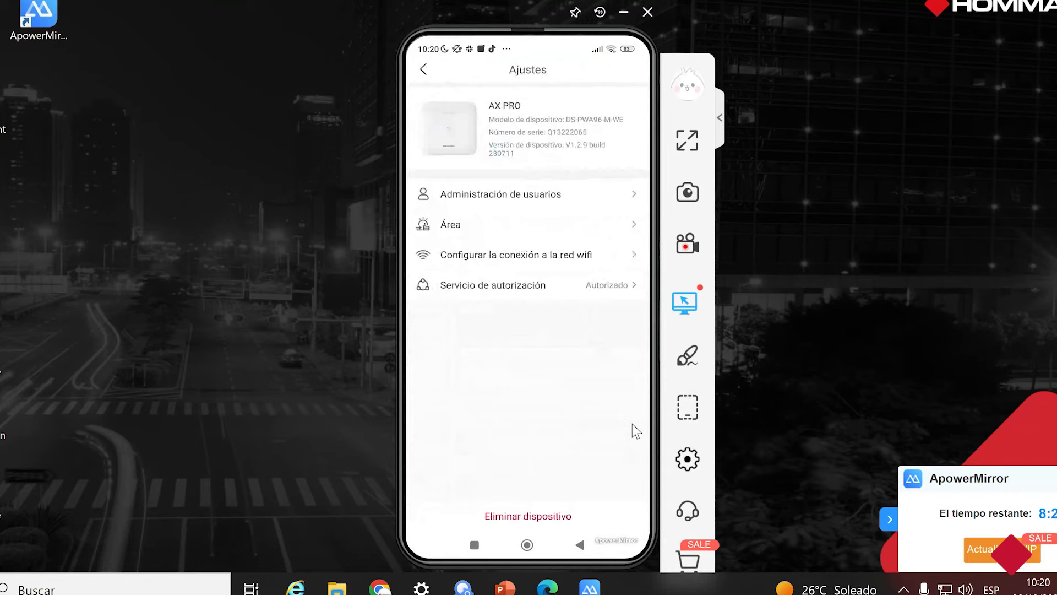
pyautogui.rightClick(632, 425)
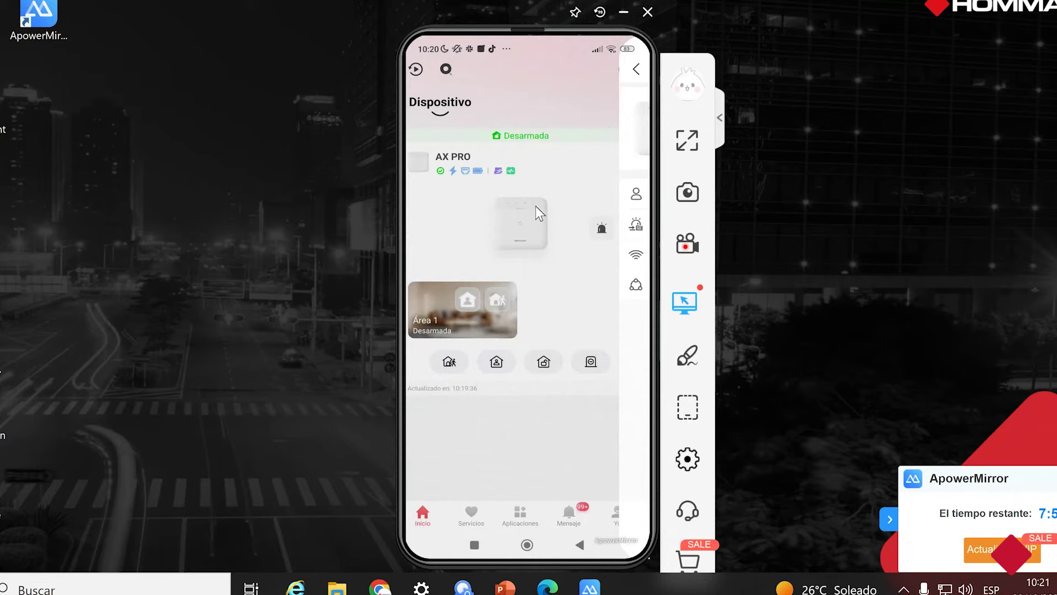
# - Close the side drawer, start a Conexión Wi-Fi session awaiting phone casting, and minimize ApowerMirror
pyautogui.click(537, 206)
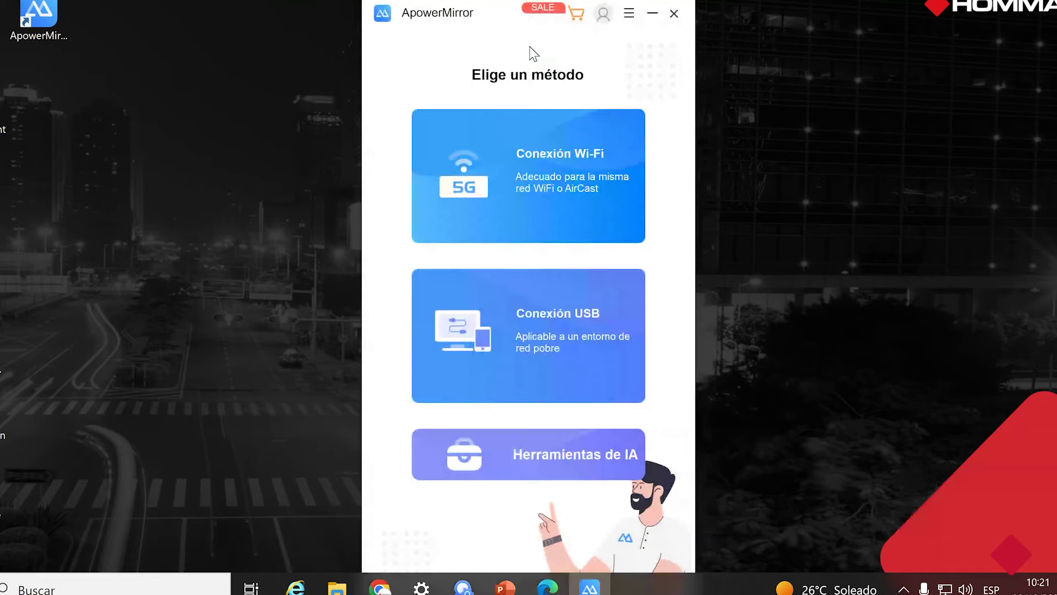
pyautogui.click(541, 179)
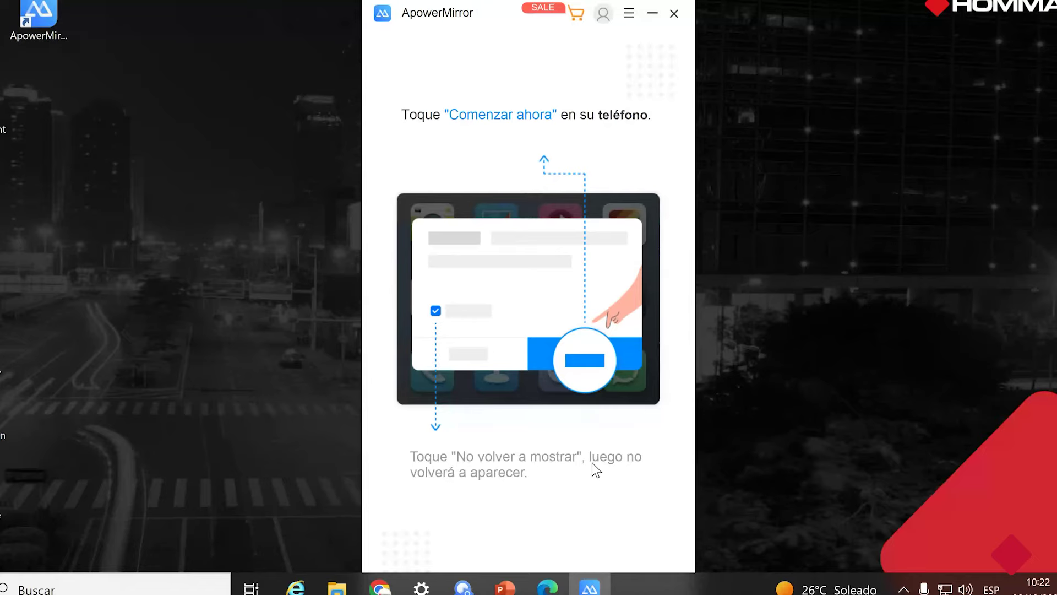
pyautogui.click(590, 586)
pyautogui.click(660, 13)
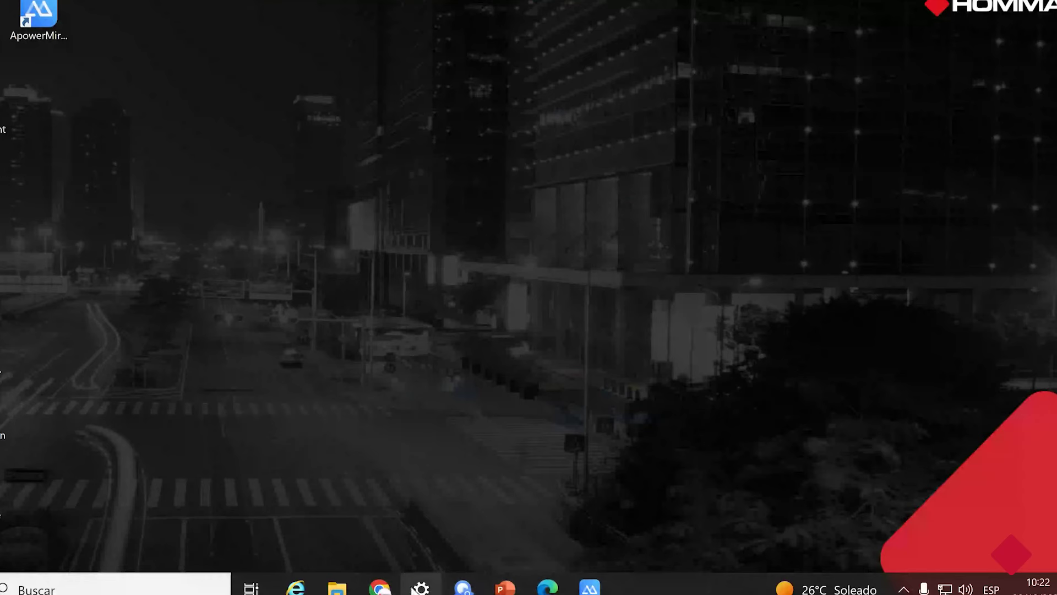
# - Bring the Sala de Webinar browser window back and show the Hik-Partner AX-PRO page
pyautogui.moveTo(379, 584)
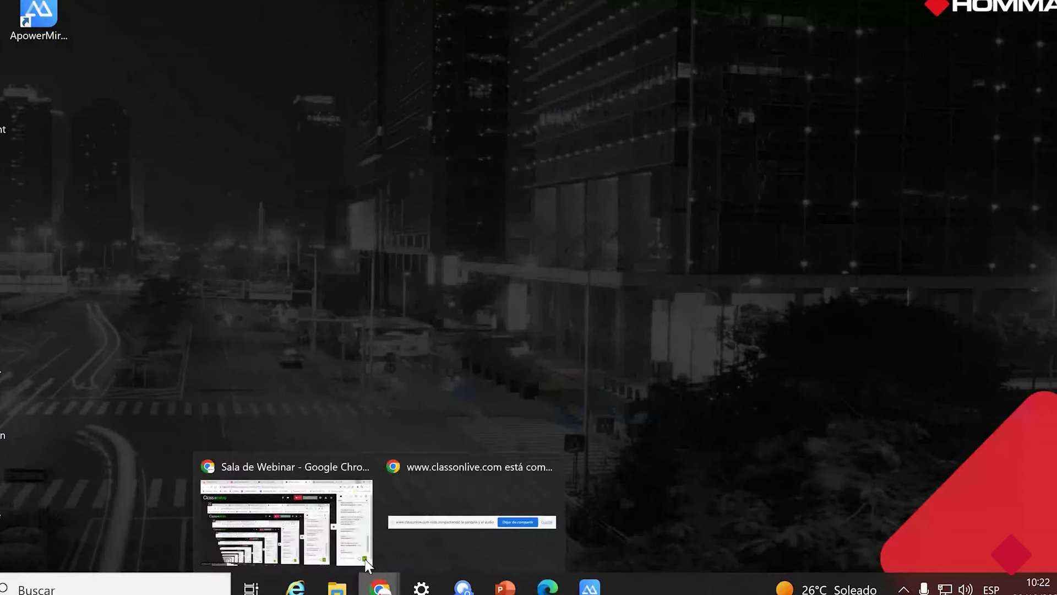
pyautogui.click(286, 523)
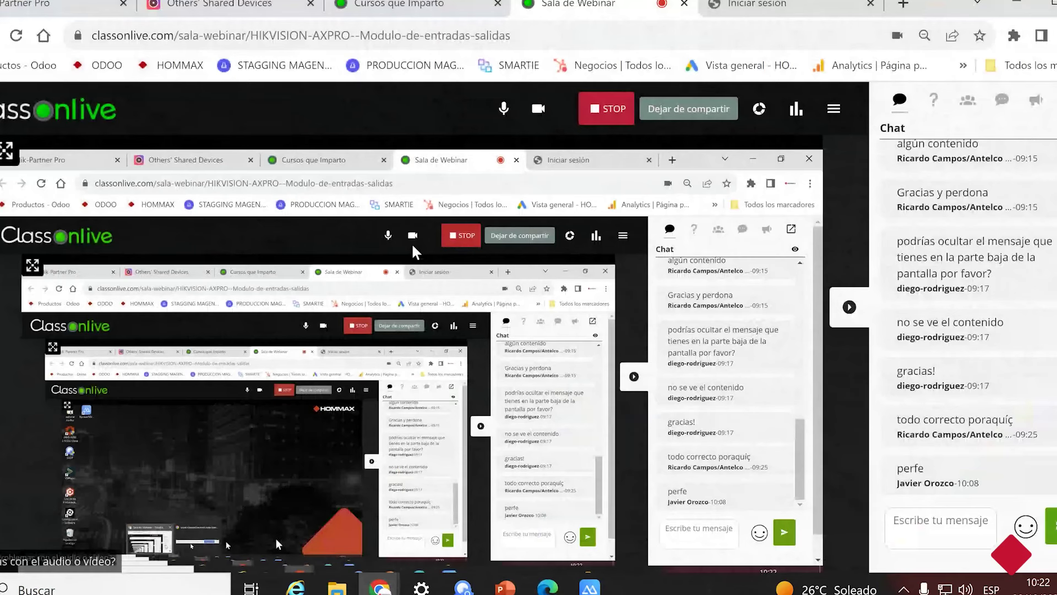
pyautogui.click(44, 10)
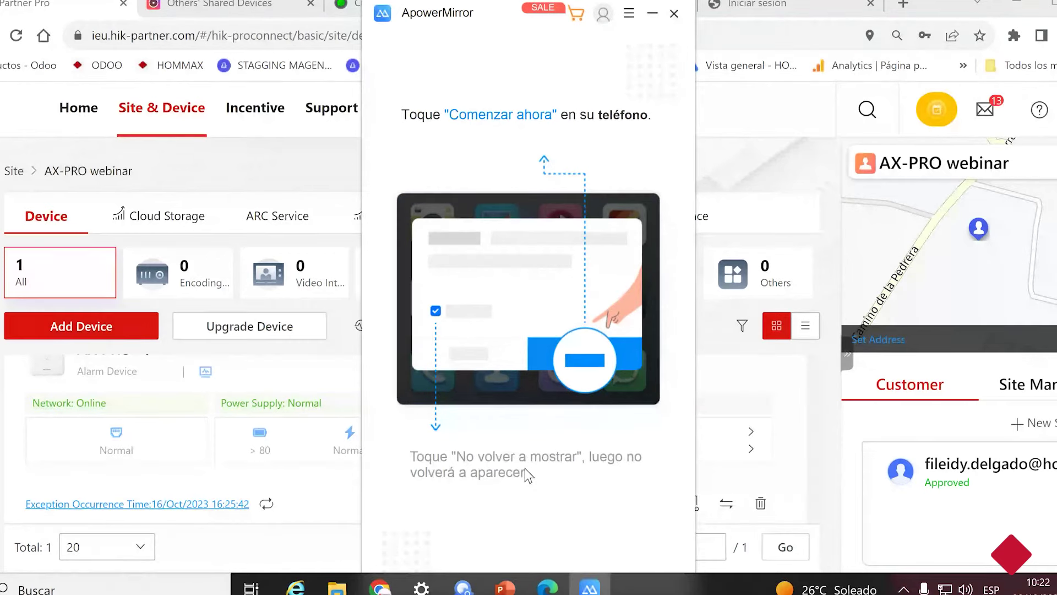
# - Quit and relaunch ApowerMirror, reconnect the phone over Wi-Fi, and rotate the mirrored screen 90°
pyautogui.click(1020, 8)
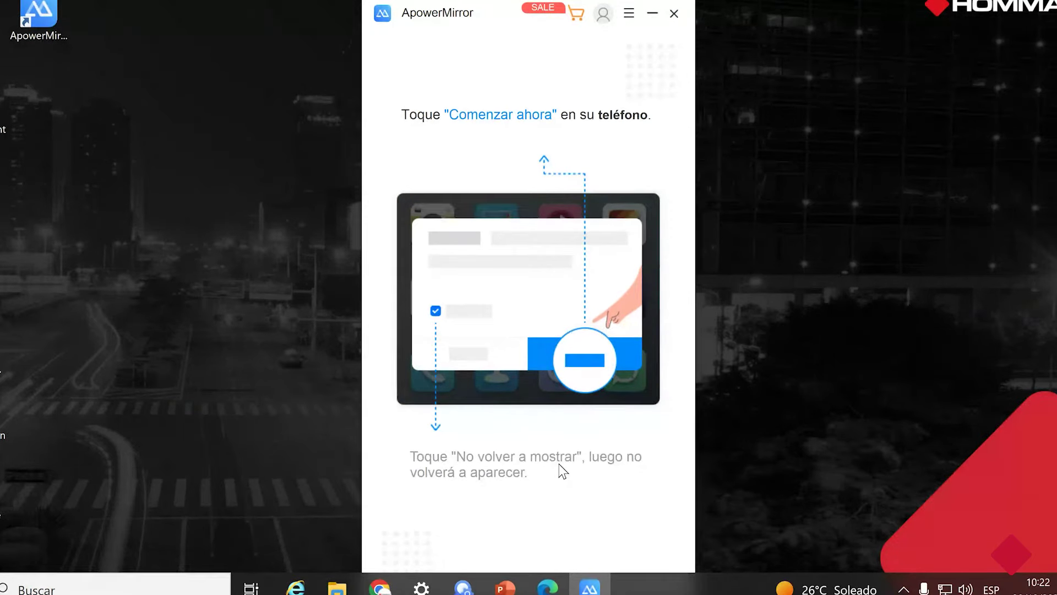
pyautogui.click(676, 13)
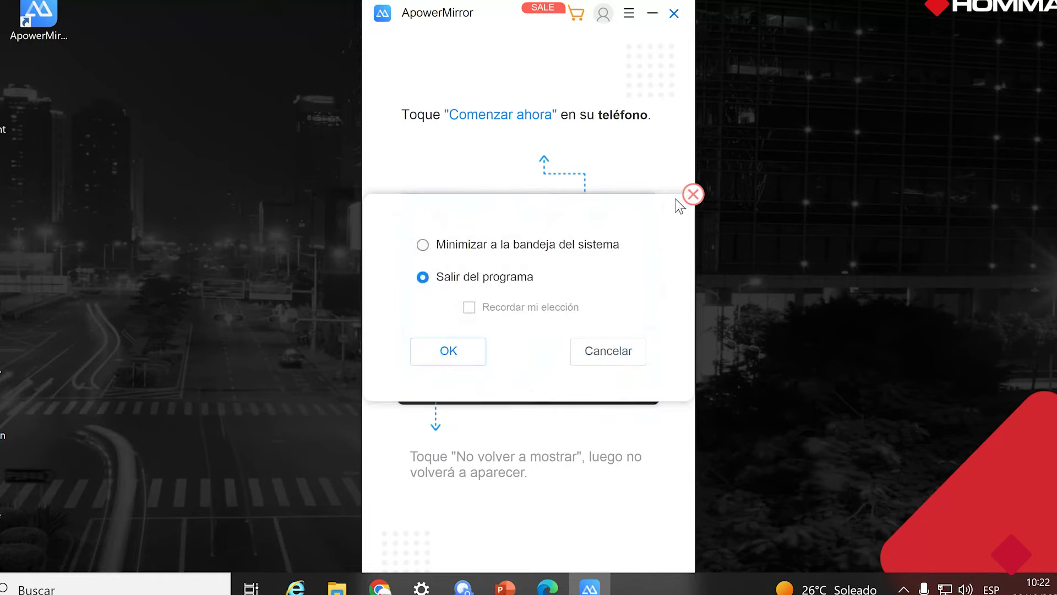
pyautogui.click(478, 354)
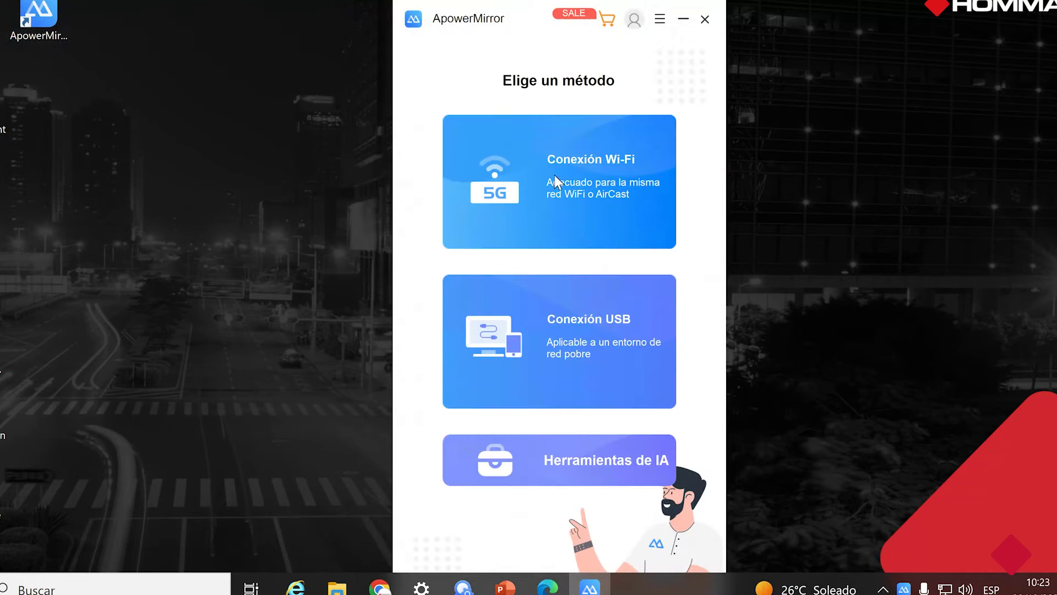
pyautogui.click(551, 174)
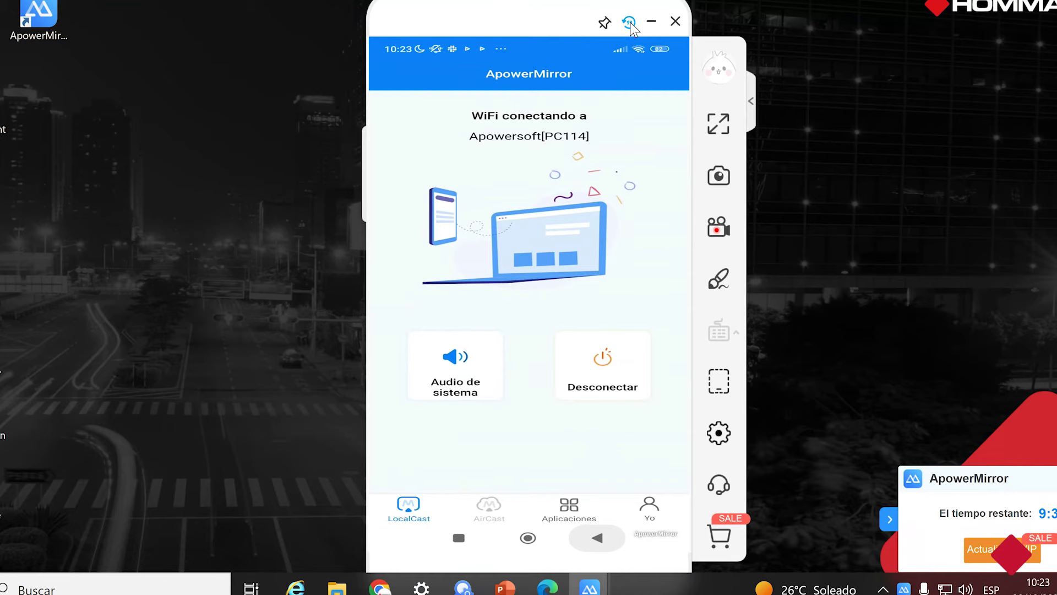
pyautogui.click(628, 23)
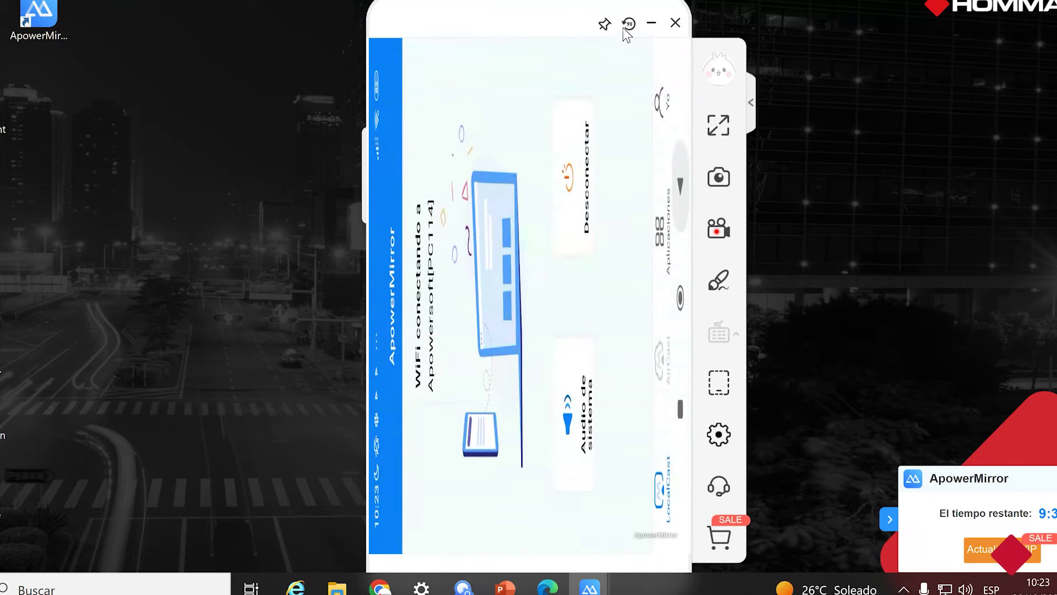
# - Rotate the mirrored phone screen in 90° turns until it is upright again
pyautogui.click(626, 26)
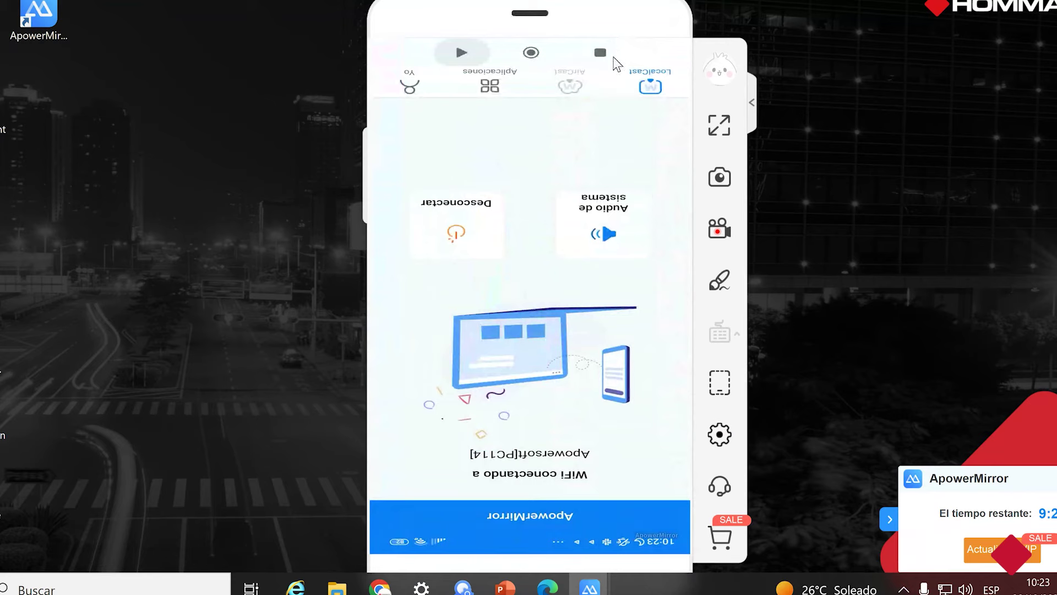
pyautogui.click(628, 24)
pyautogui.click(628, 24)
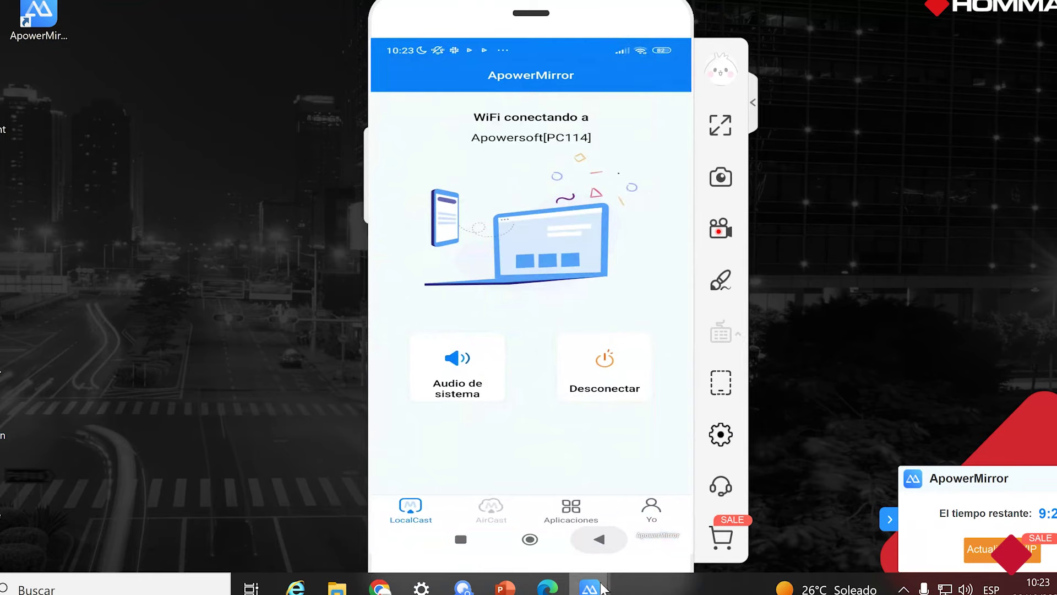
# - Minimize and restore the mirror window, then bring the Hik-Partner AX-PRO browser page forward
pyautogui.moveTo(603, 588)
pyautogui.moveTo(576, 537)
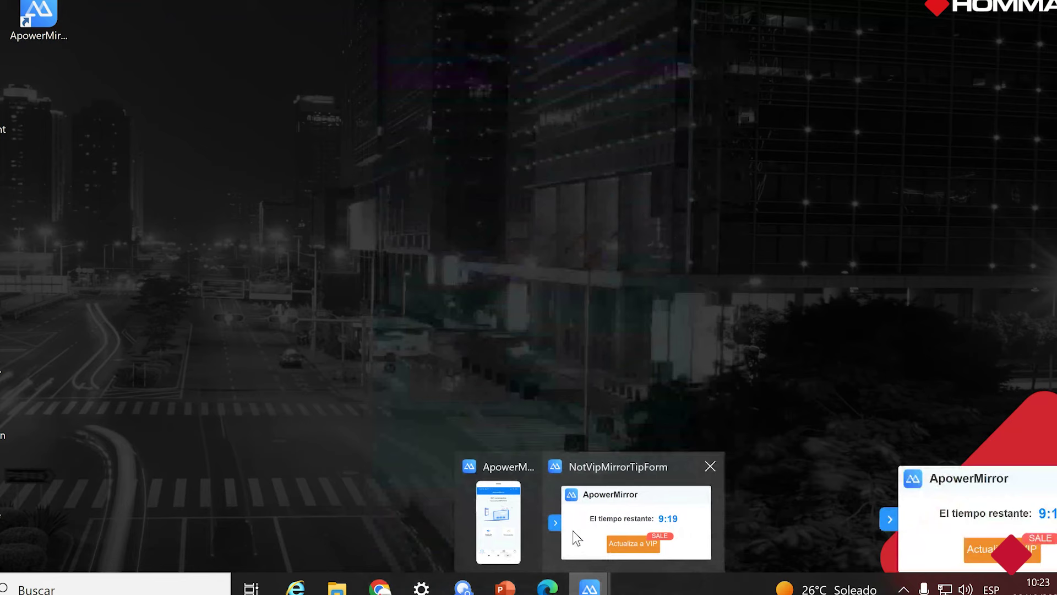
pyautogui.click(459, 528)
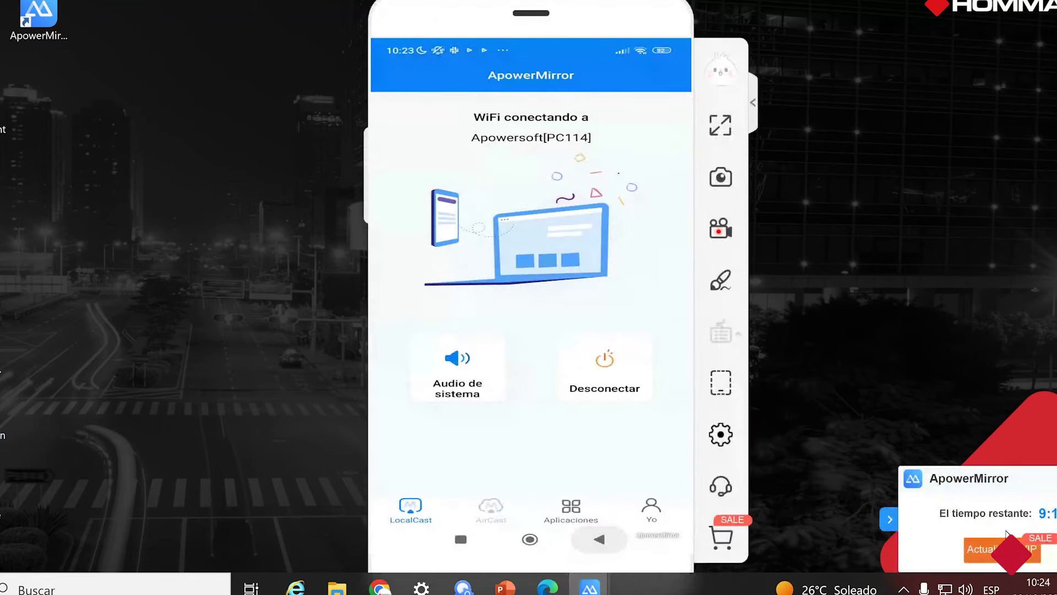
pyautogui.moveTo(653, 21)
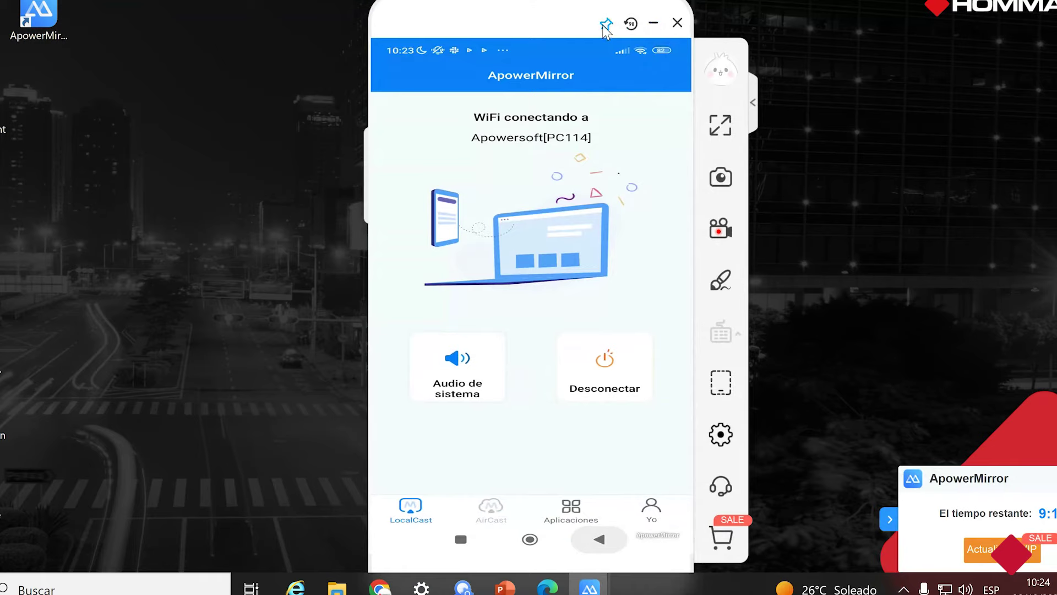
pyautogui.click(653, 24)
pyautogui.moveTo(592, 586)
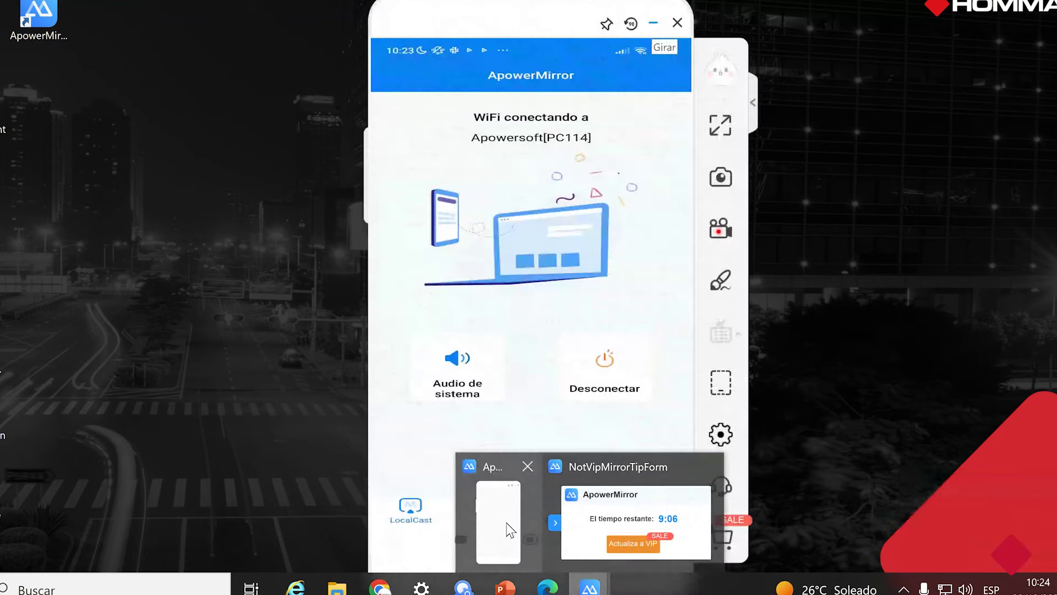
pyautogui.click(507, 528)
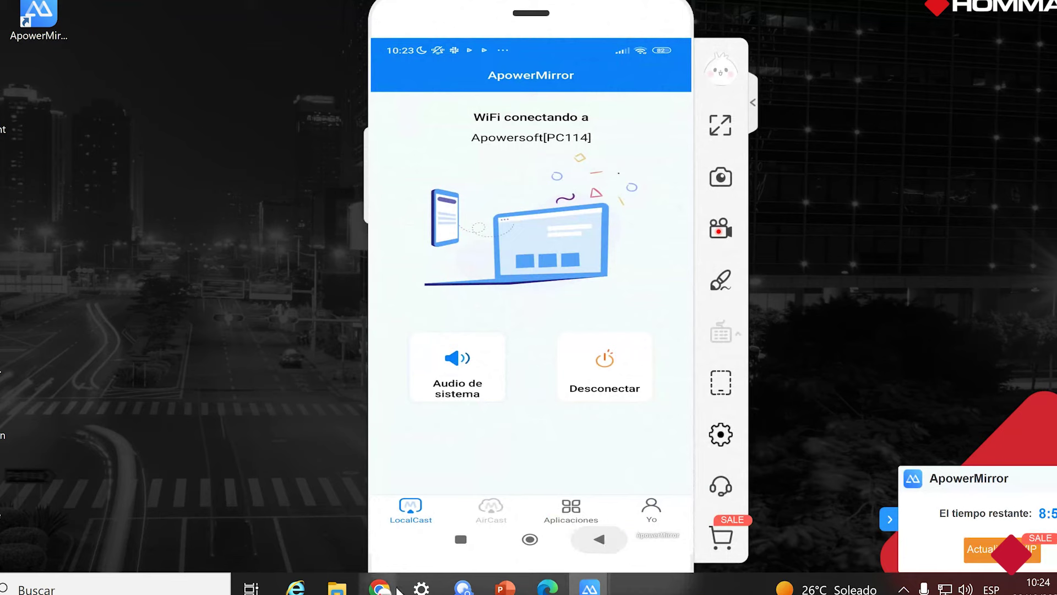
pyautogui.moveTo(394, 591)
pyautogui.click(361, 533)
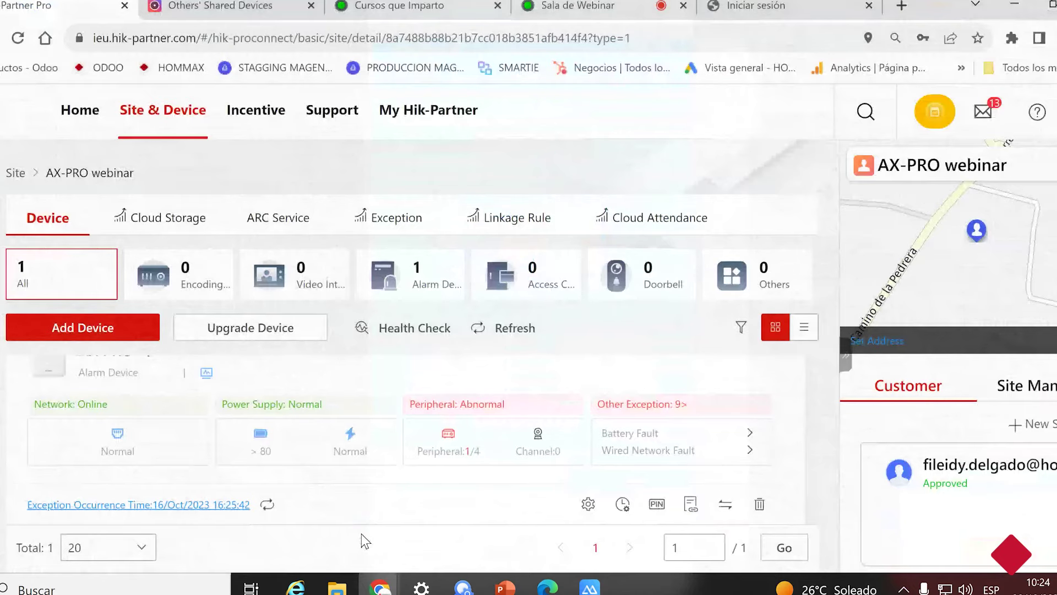
# - In the Sala de Webinar, stop sharing, dismiss the subtitles bubble, and show attendees' questions
pyautogui.click(562, 5)
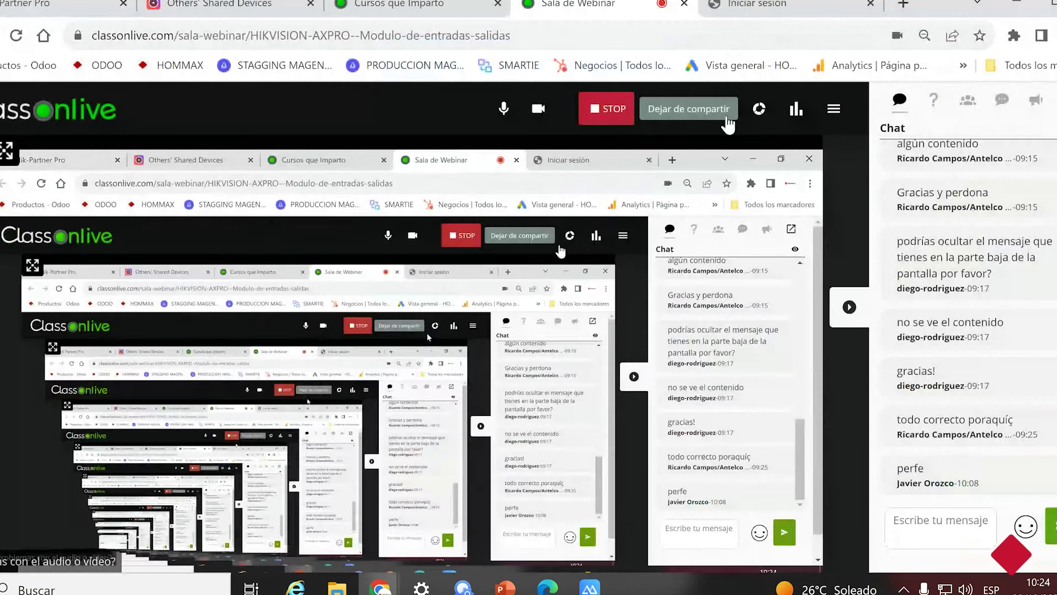
pyautogui.click(725, 110)
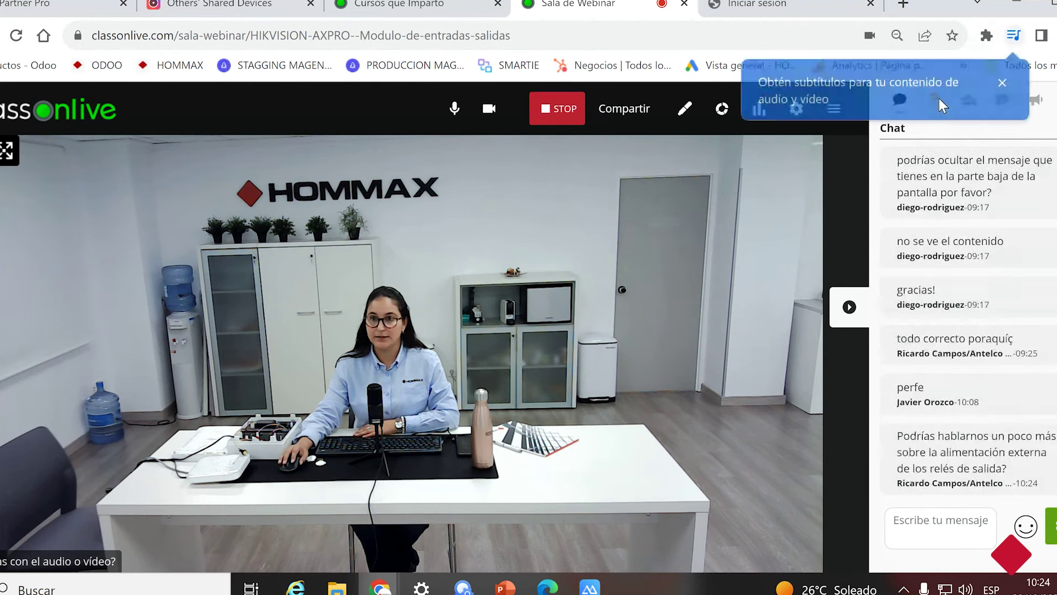
pyautogui.click(1002, 83)
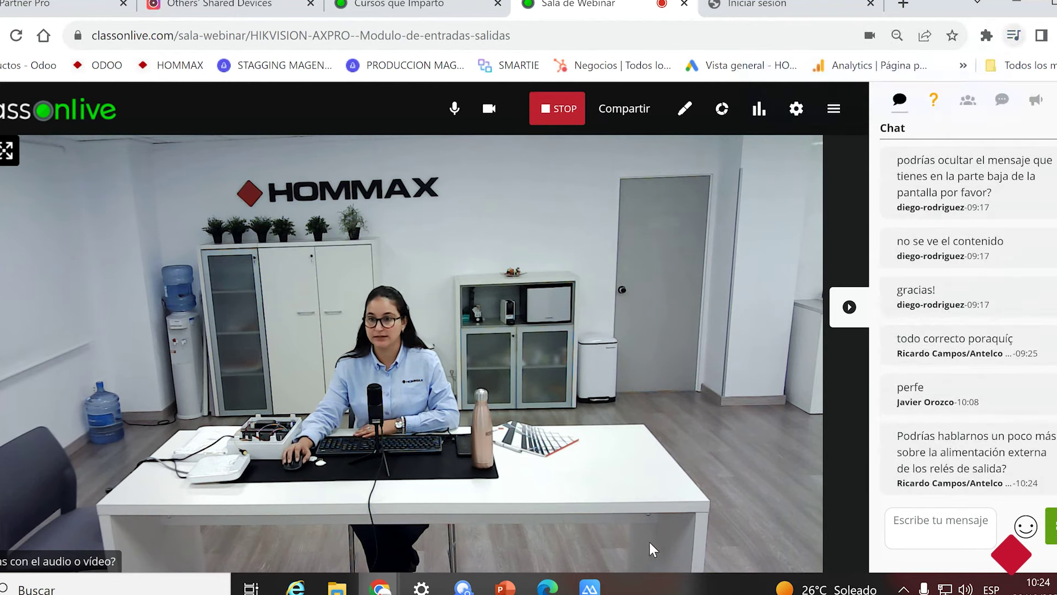
pyautogui.click(934, 102)
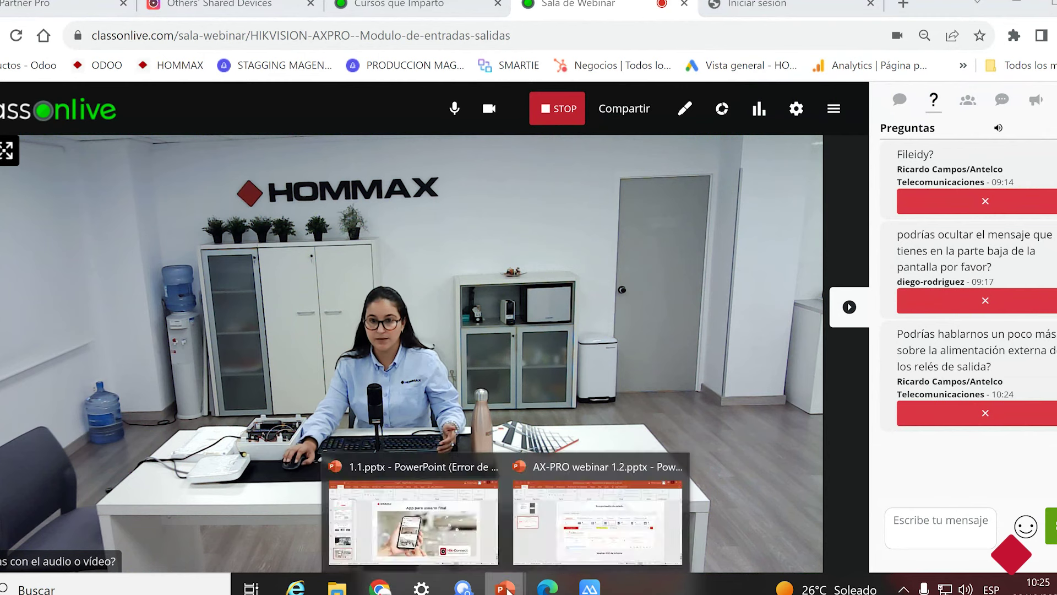
# - Share the whole screen again, minimize the browser and ApowerMirror, and bring up 1.1.pptx
pyautogui.click(640, 122)
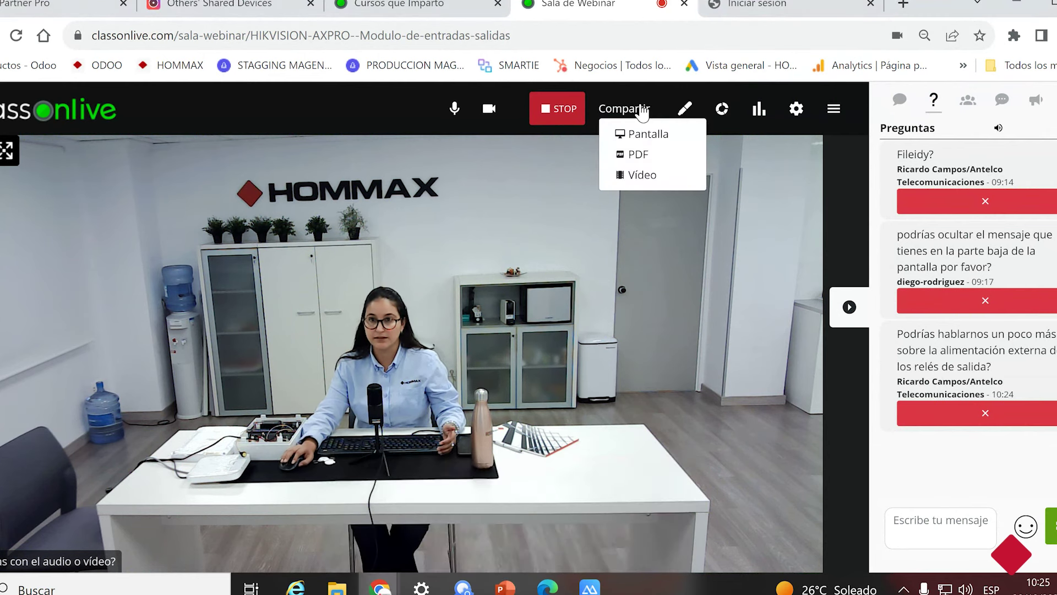
pyautogui.click(647, 137)
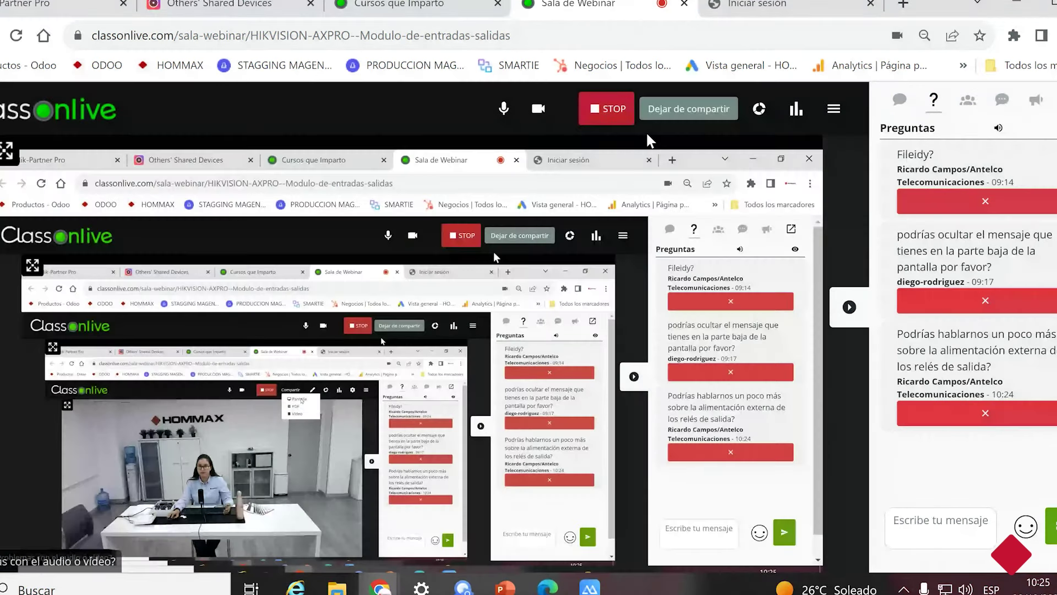
pyautogui.click(1025, 3)
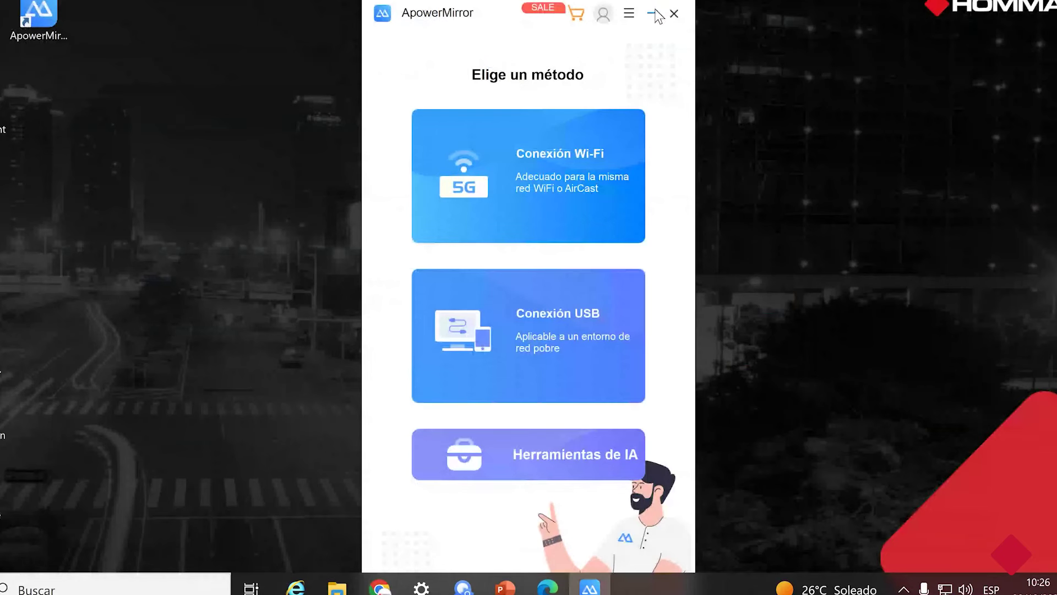
pyautogui.click(651, 14)
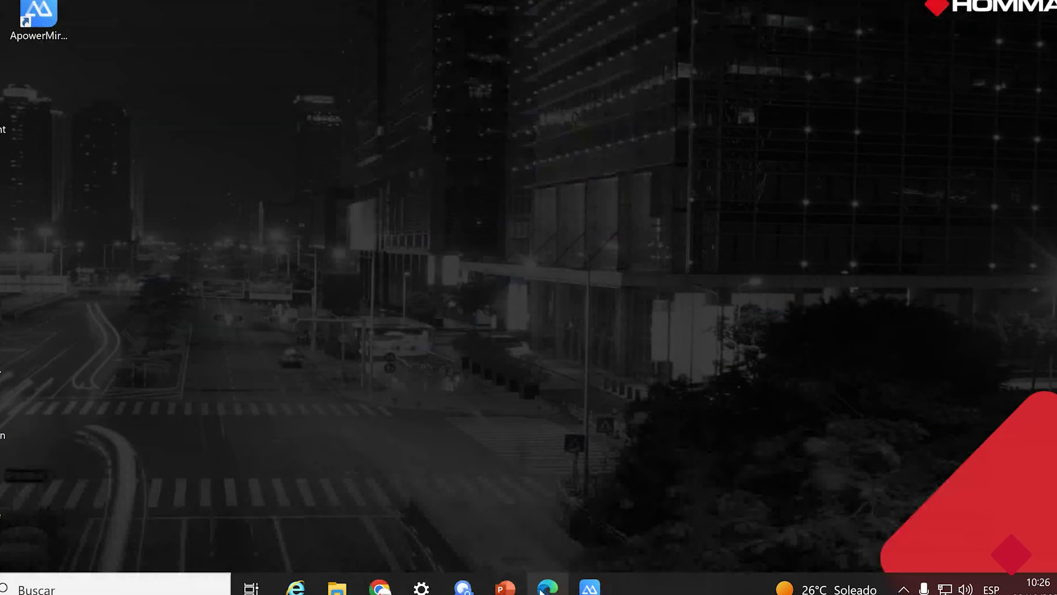
pyautogui.moveTo(498, 589)
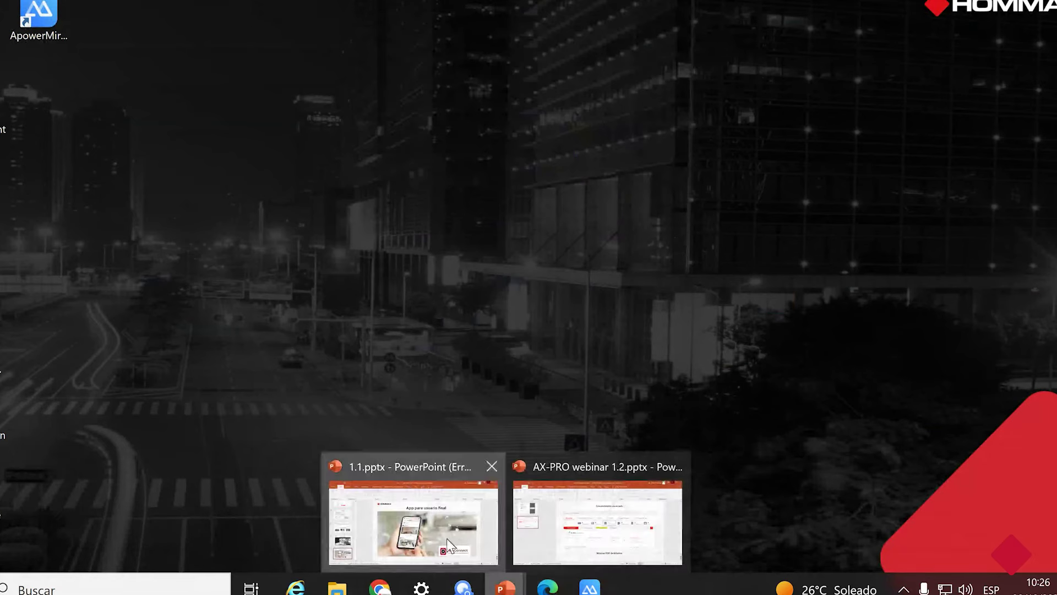
pyautogui.click(447, 538)
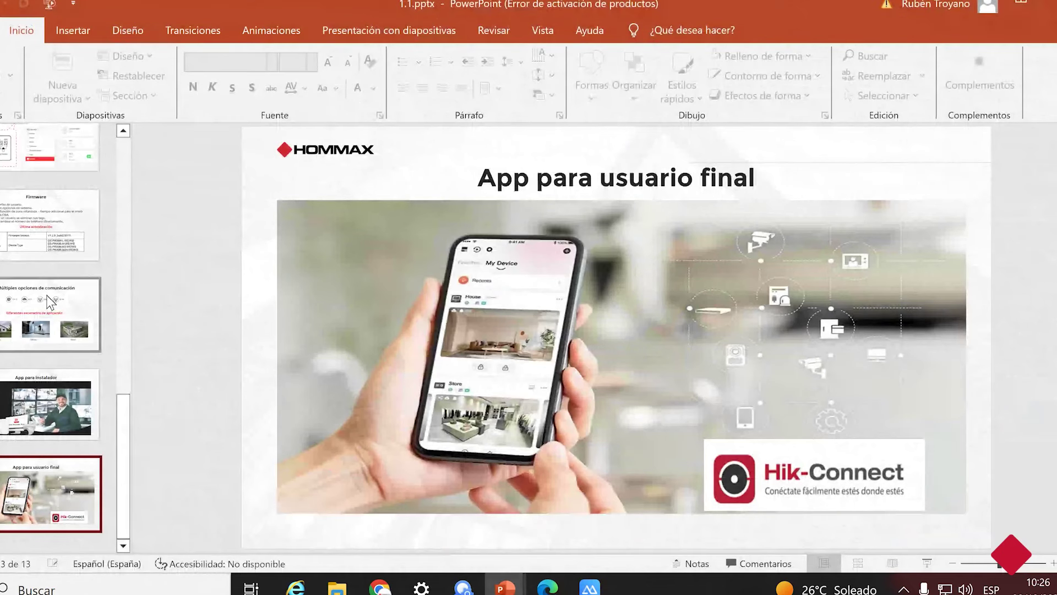
# - Go to the Automatización - relé de salida slide from the thumbnail pane
pyautogui.scroll(3, 49, 300)
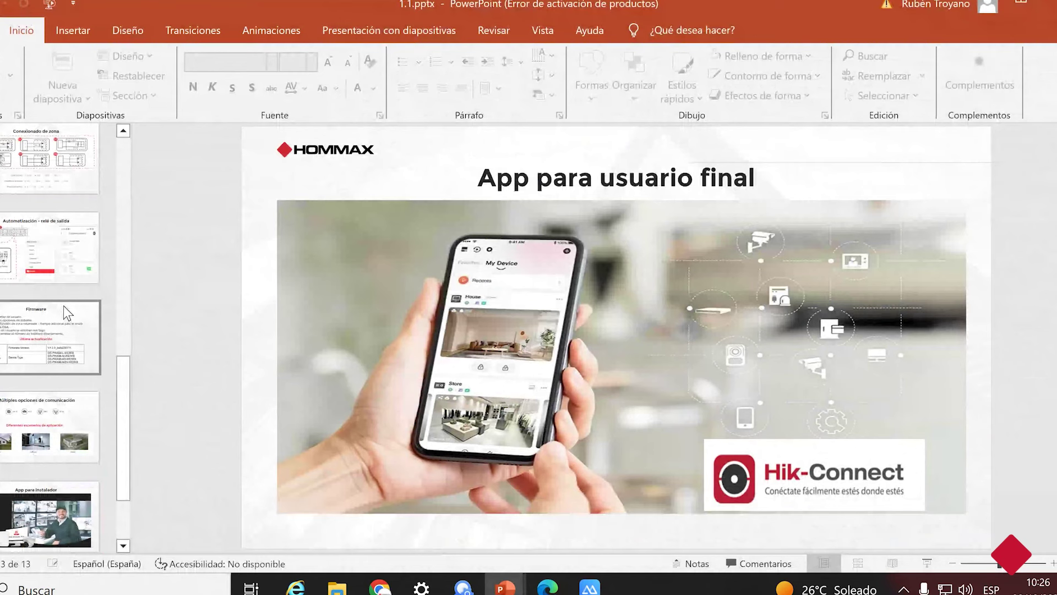
pyautogui.click(59, 263)
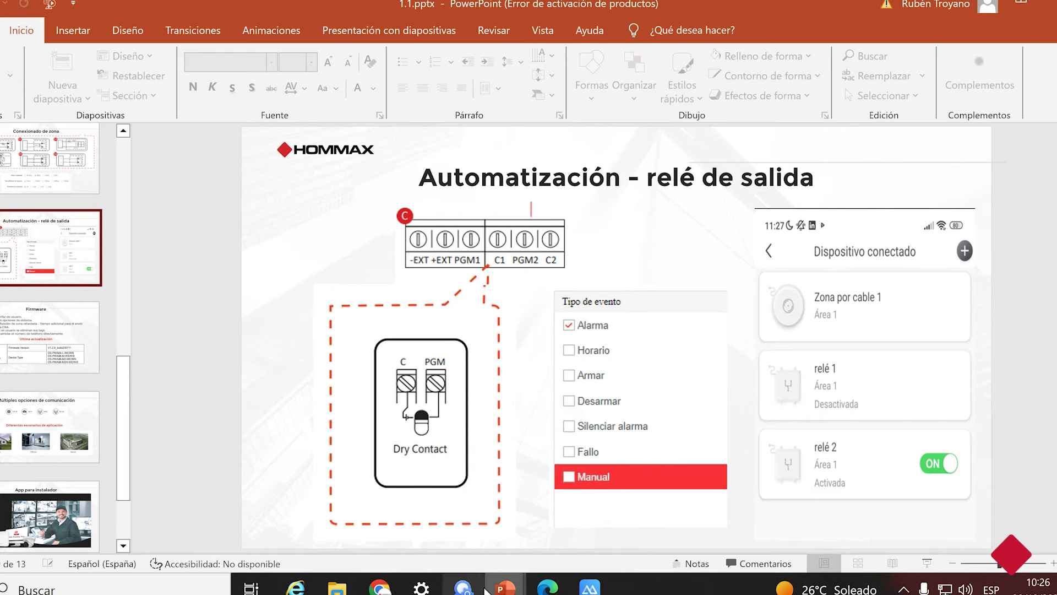
# - Minimize PowerPoint, return to the Sala de Webinar room, and stop screen sharing
pyautogui.click(1048, 5)
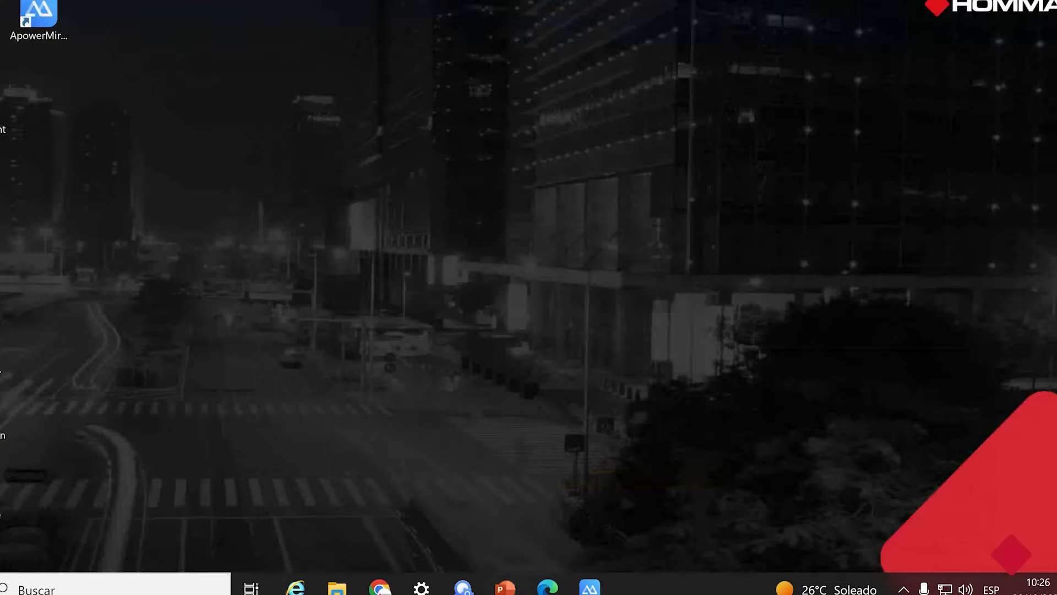
pyautogui.moveTo(380, 587)
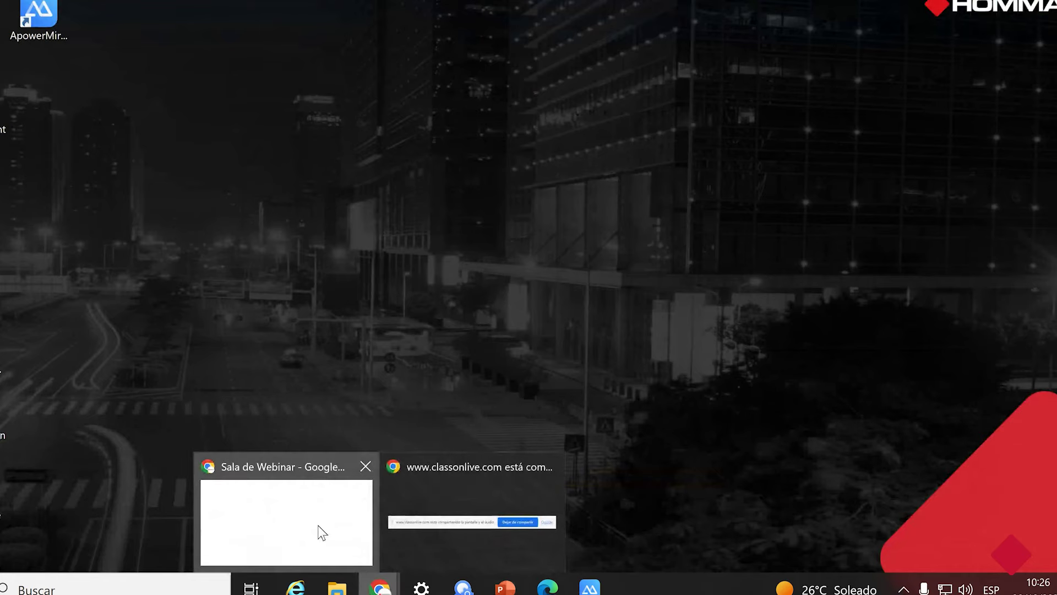
pyautogui.click(319, 530)
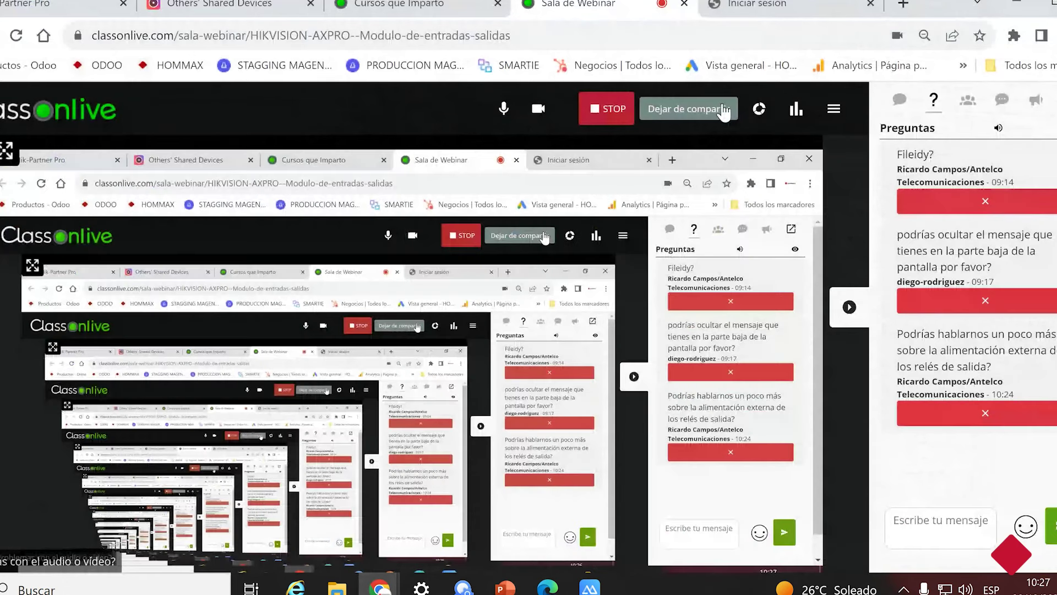
pyautogui.click(723, 111)
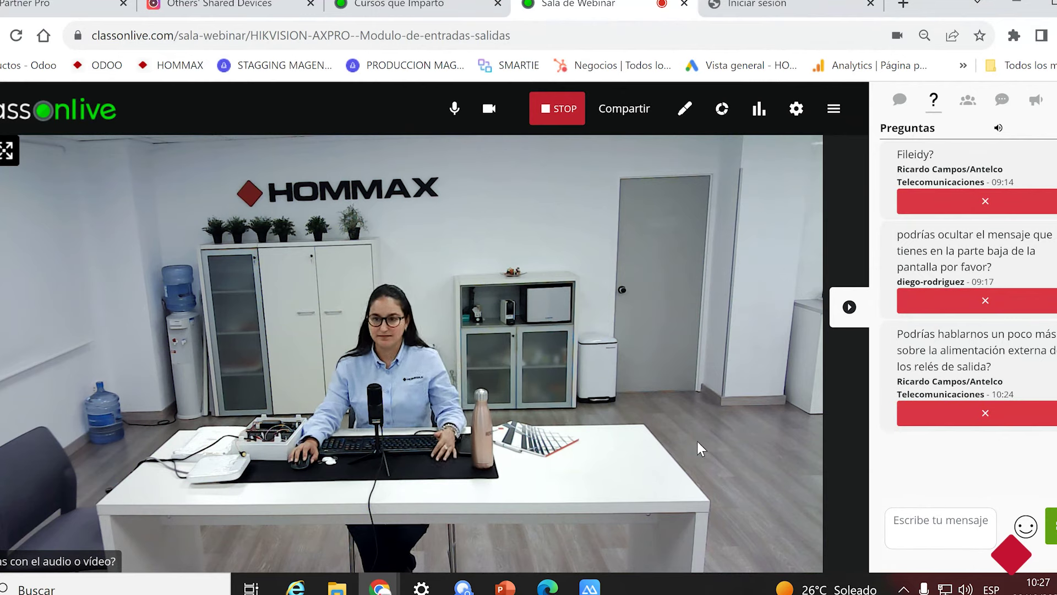
# - Show the attendee chat in the side panel and resume sharing the whole screen (Pantalla)
pyautogui.click(903, 102)
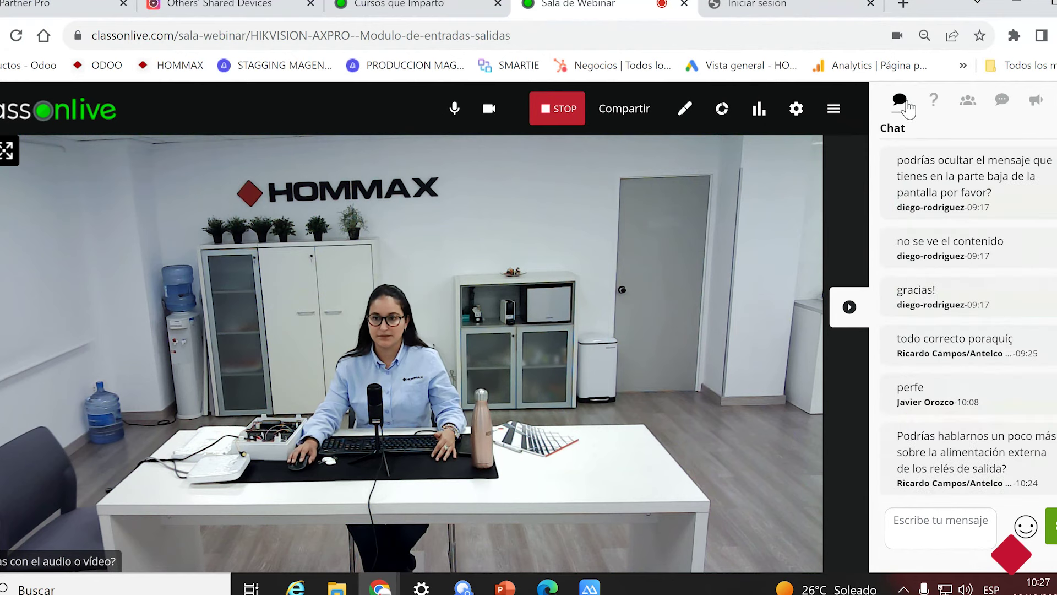
pyautogui.scroll(-3, 986, 479)
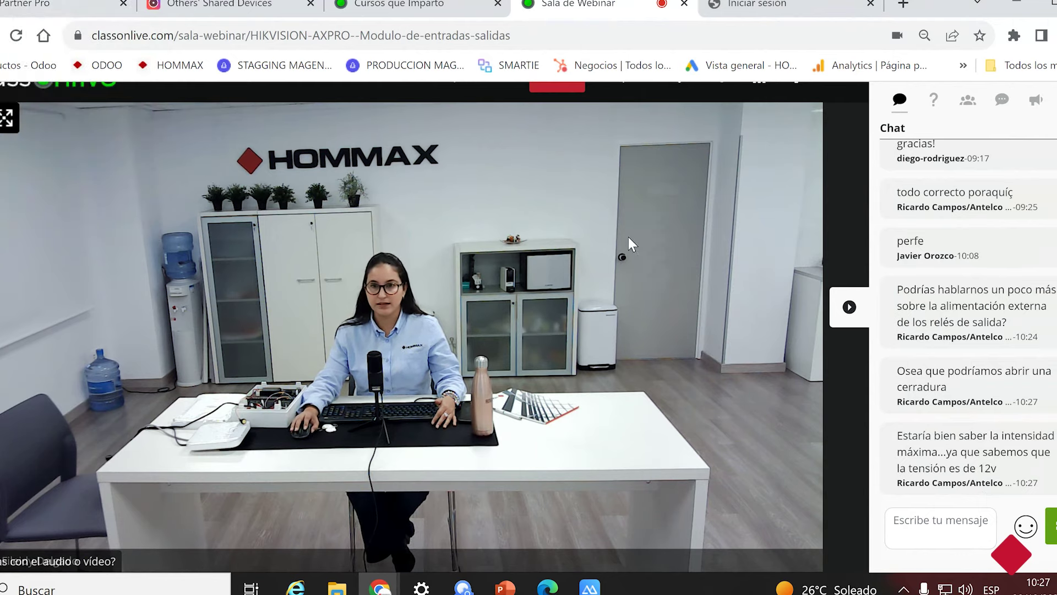
pyautogui.moveTo(658, 252)
pyautogui.click(623, 116)
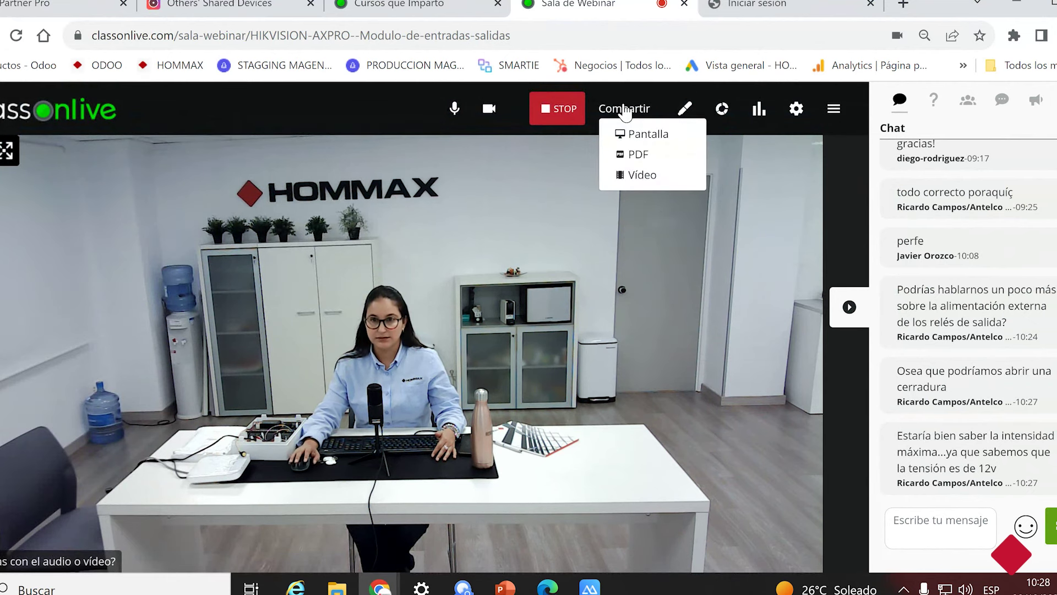
pyautogui.click(634, 134)
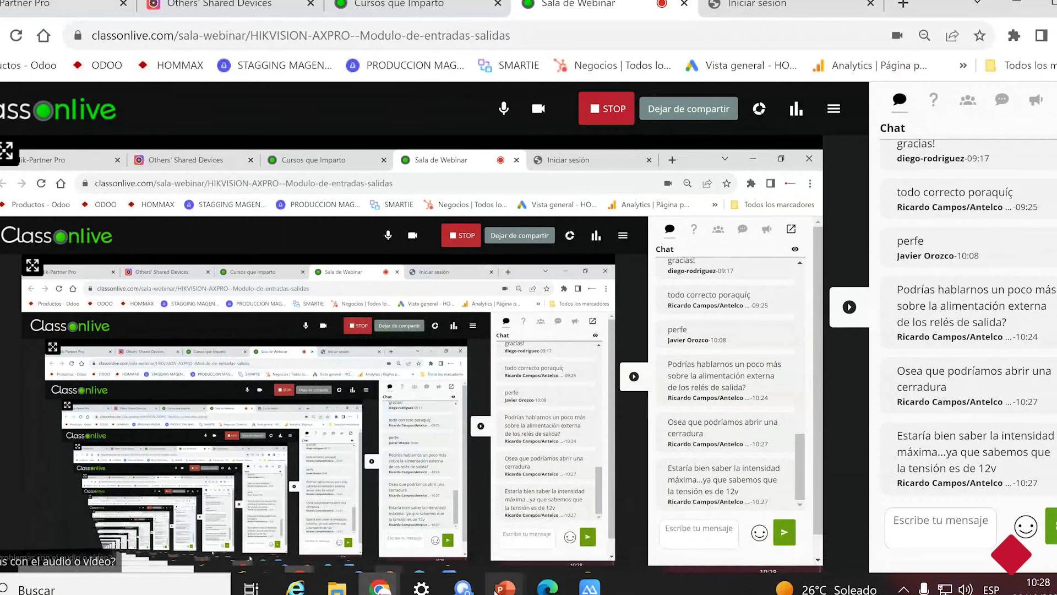
pyautogui.moveTo(504, 586)
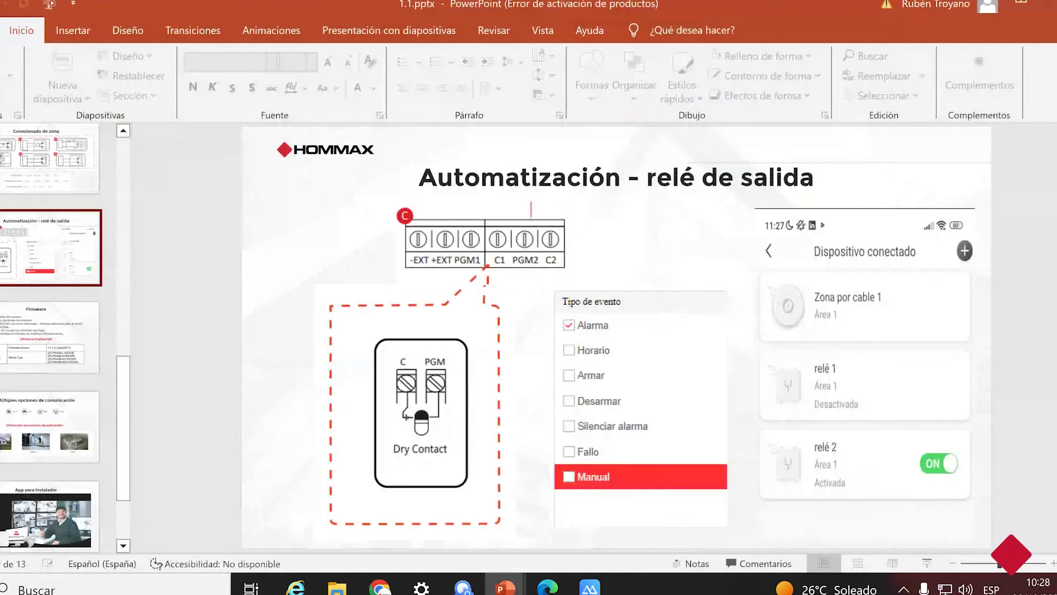
# - Move back through 1.1.pptx to the DS-PM1-I16O2-WE Multi IO transmitter slide
pyautogui.press('Up')
pyautogui.scroll(3, 48, 223)
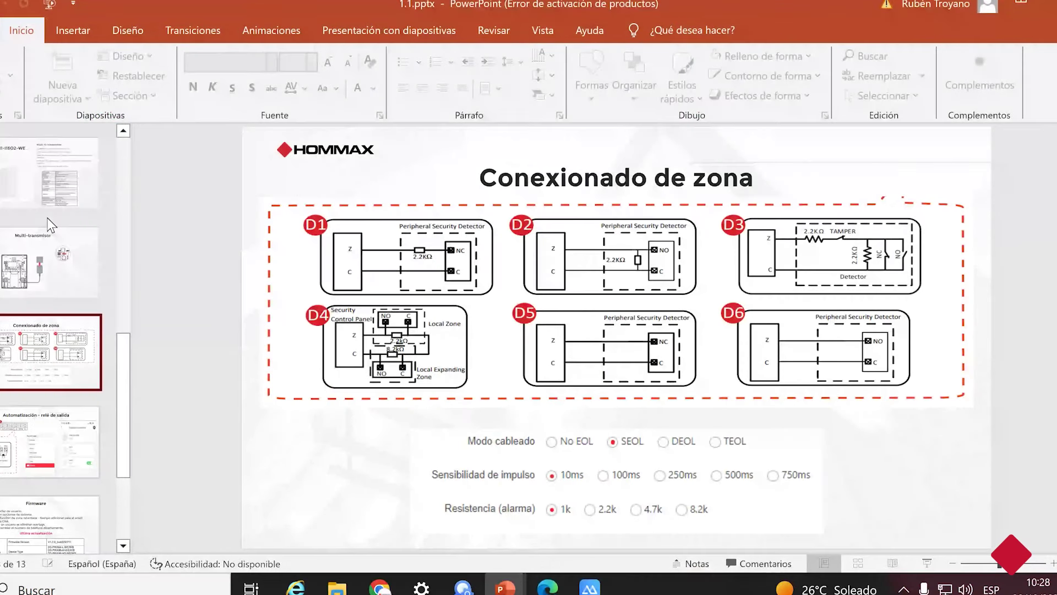
pyautogui.scroll(1, 47, 219)
pyautogui.click(67, 226)
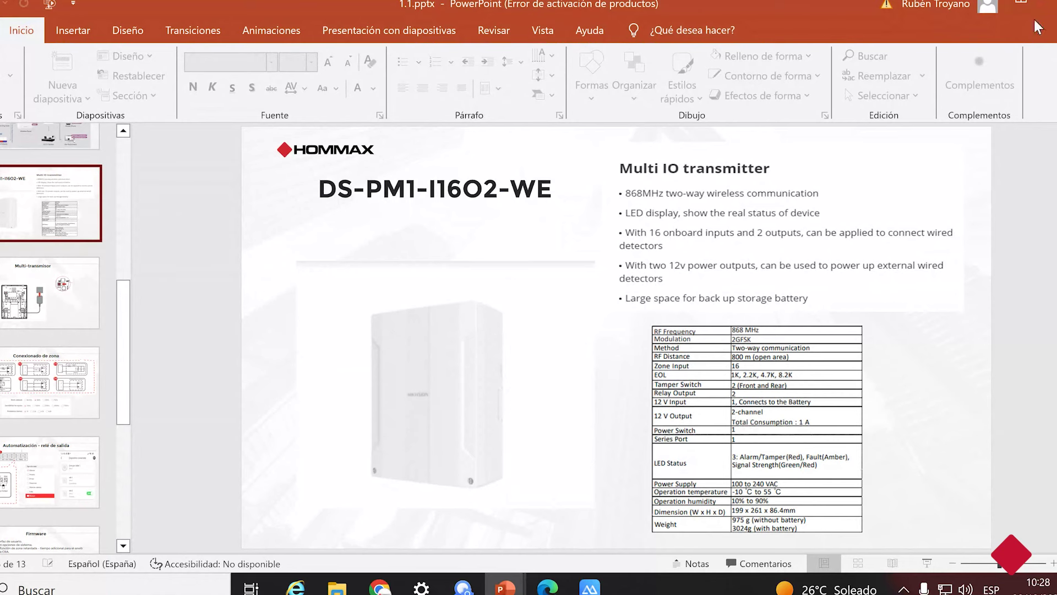
# - Minimize PowerPoint, dismiss the ¡Ten cuidado! warning, stop sharing, and show the Preguntas list
pyautogui.click(1047, 5)
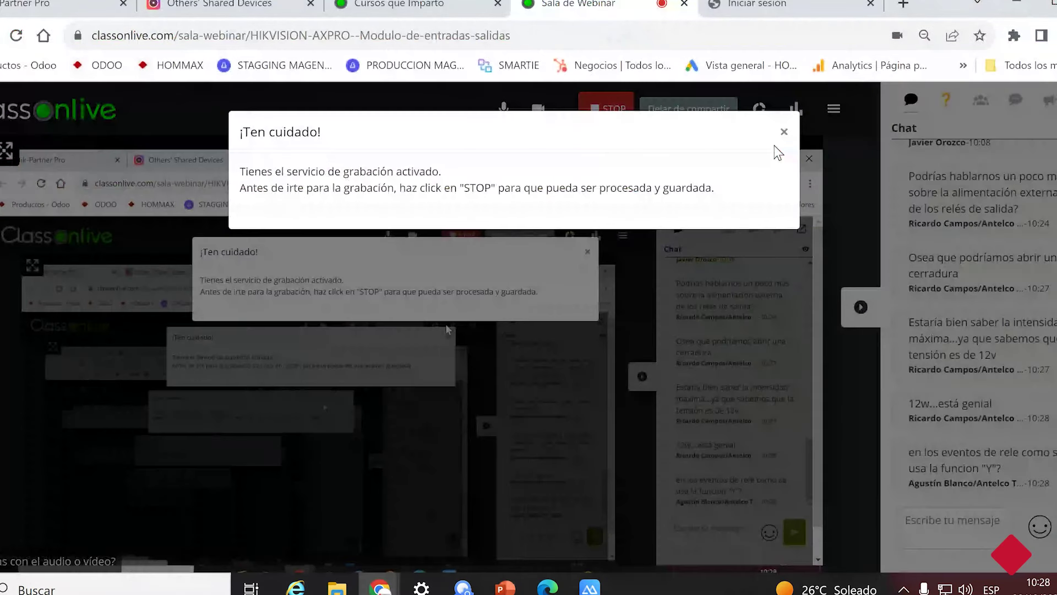
pyautogui.click(784, 132)
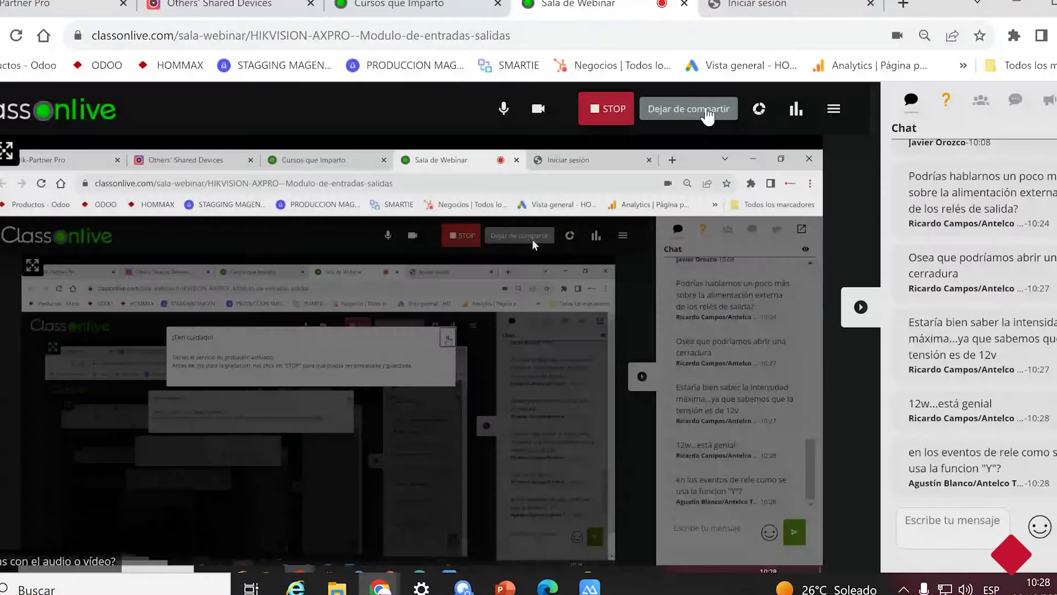
pyautogui.click(707, 112)
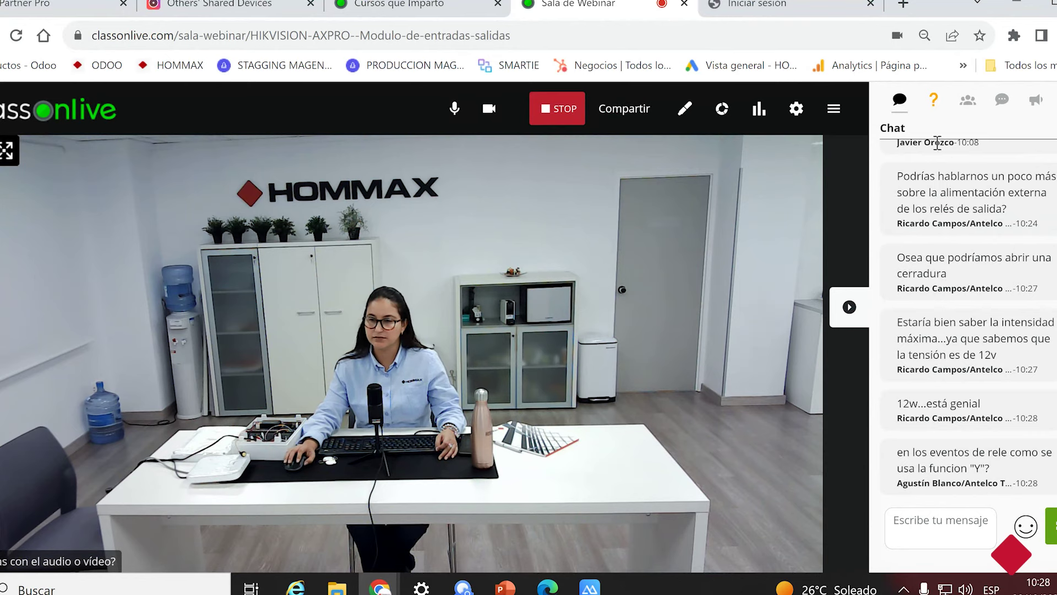
pyautogui.click(934, 107)
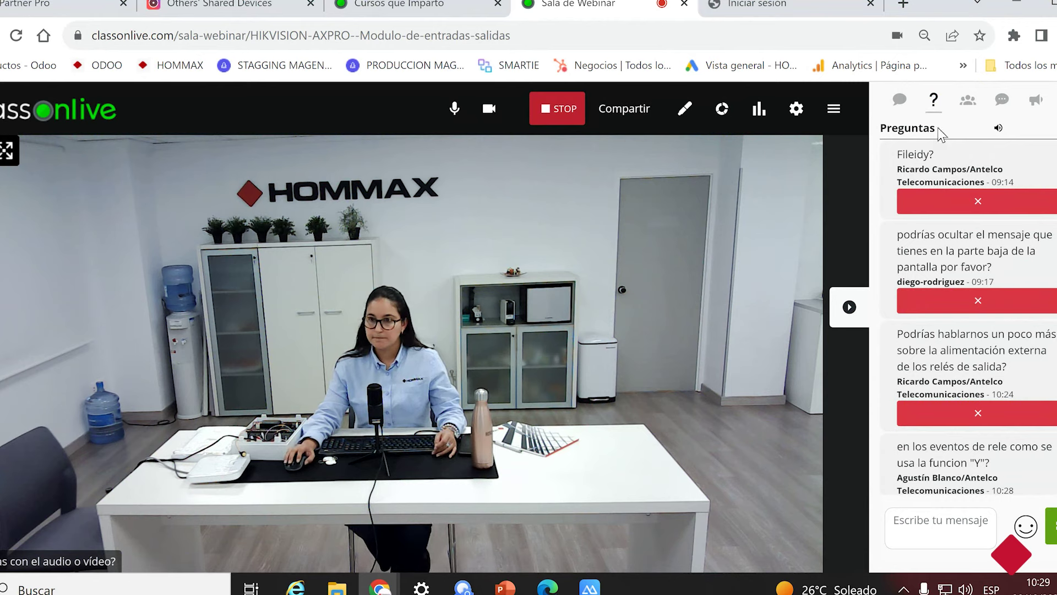
# - Show the attendee chat and scroll to the new question about the 'Y' event option
pyautogui.click(899, 102)
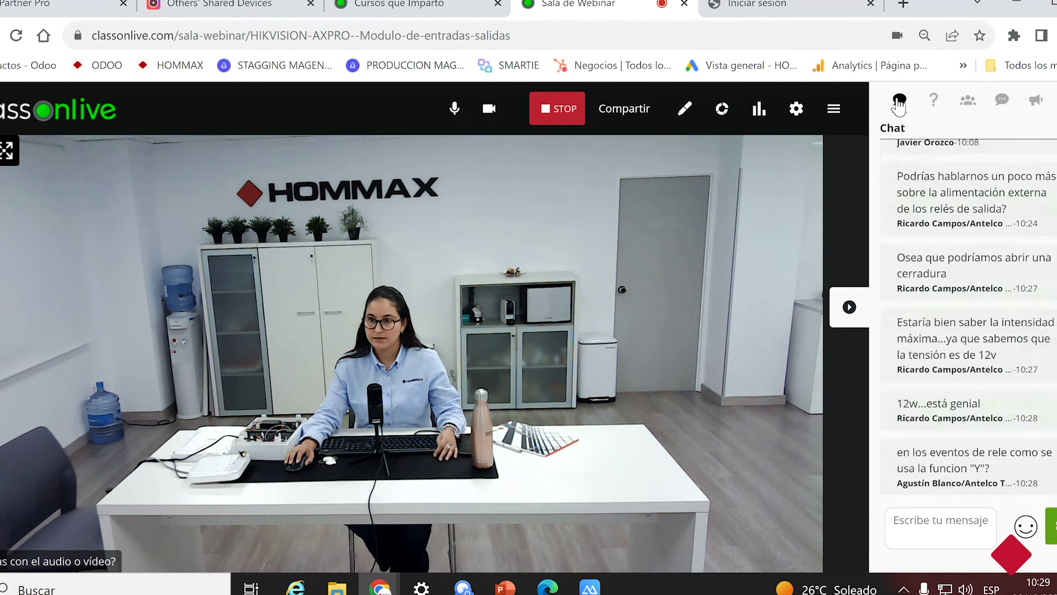
pyautogui.scroll(-1, 959, 490)
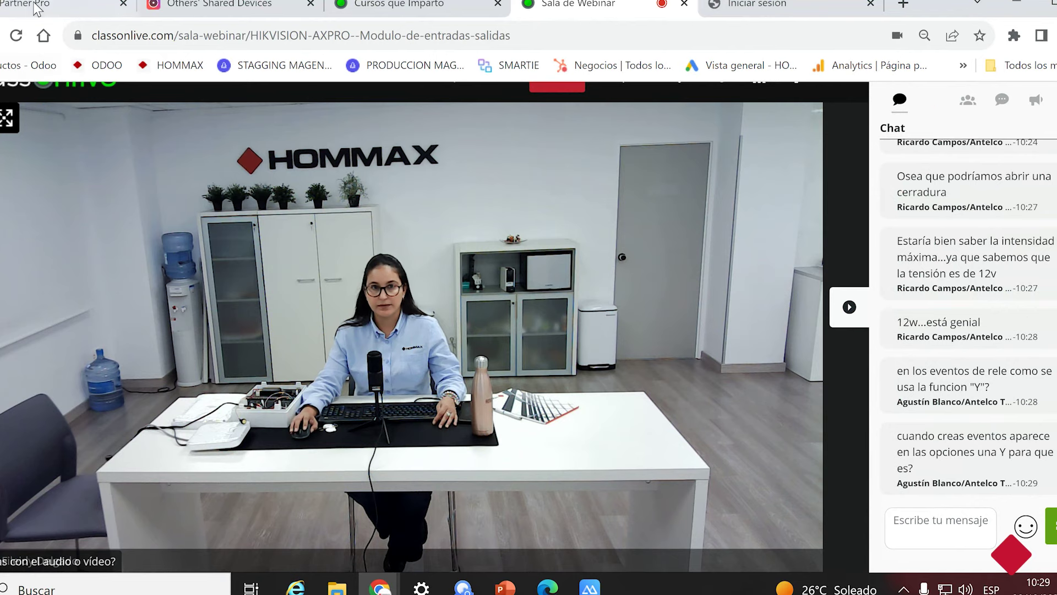
# - Log into the AX PRO web panel with the saved Chrome autofill credentials
pyautogui.click(748, 7)
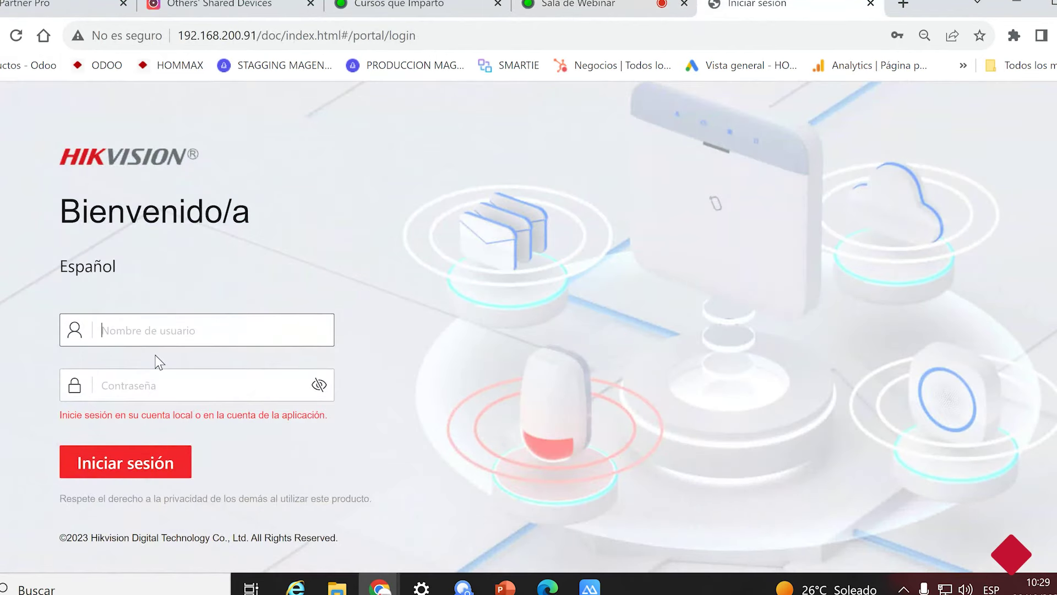
pyautogui.write('file')
pyautogui.click(200, 373)
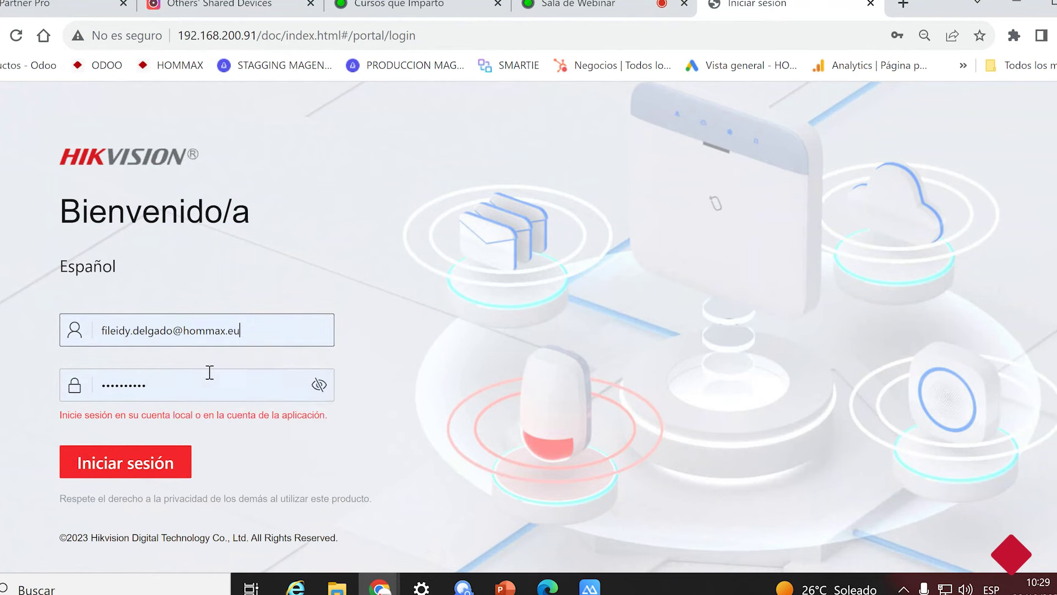
pyautogui.click(144, 473)
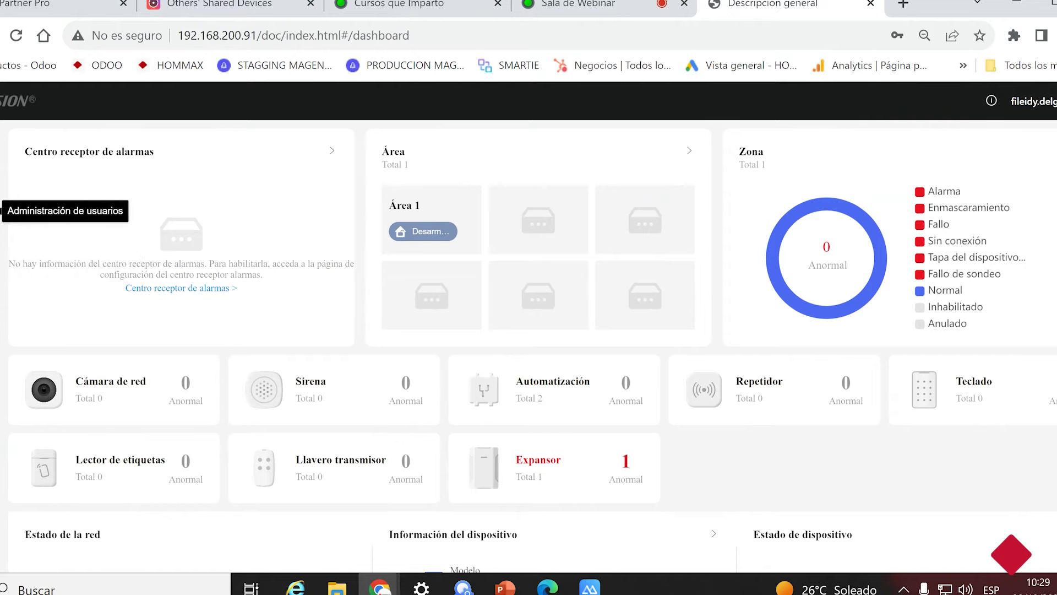
pyautogui.click(1, 211)
# - Browse the overview dashboard, user account list and device management area list
pyautogui.click(1, 267)
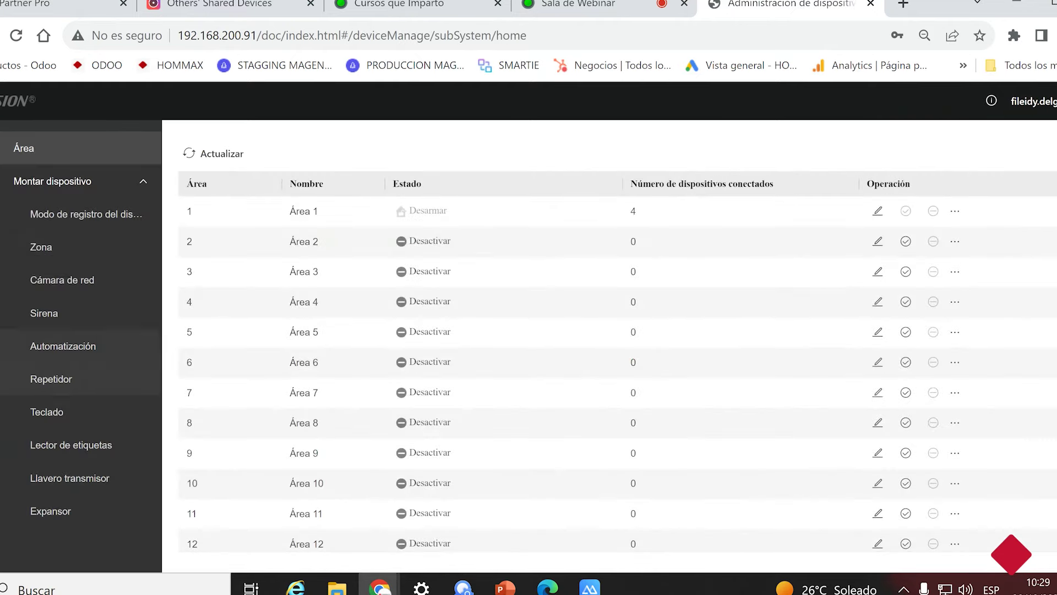
pyautogui.click(1, 156)
pyautogui.click(1, 211)
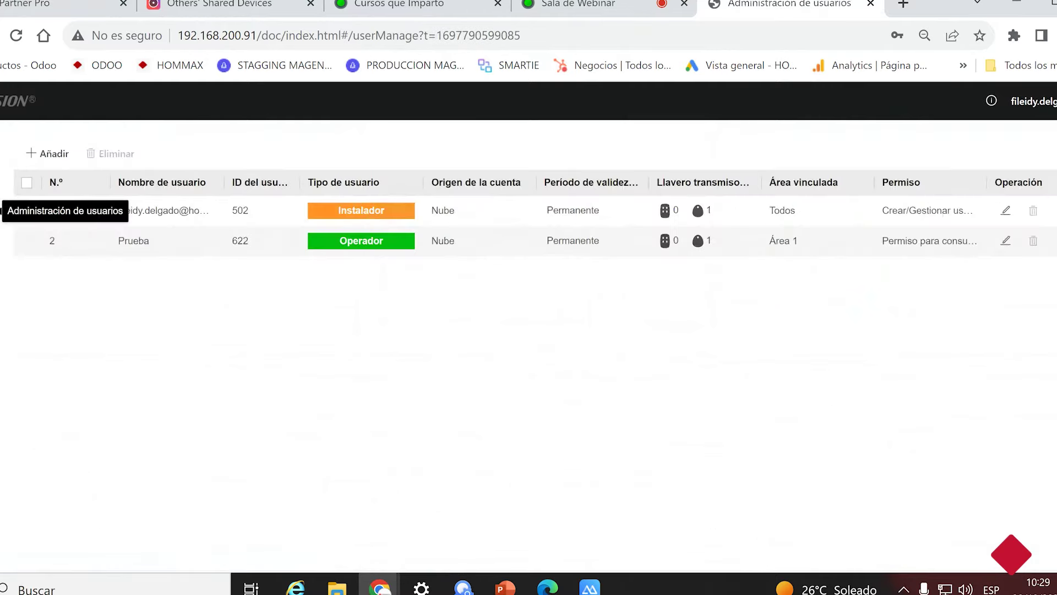
pyautogui.click(2, 267)
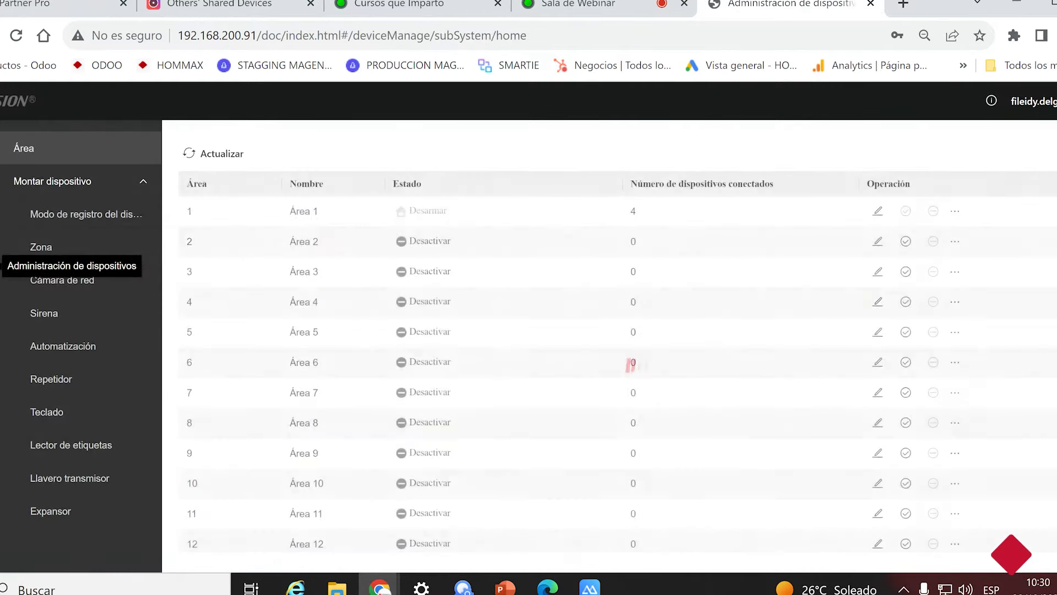
pyautogui.click(24, 182)
pyautogui.click(59, 183)
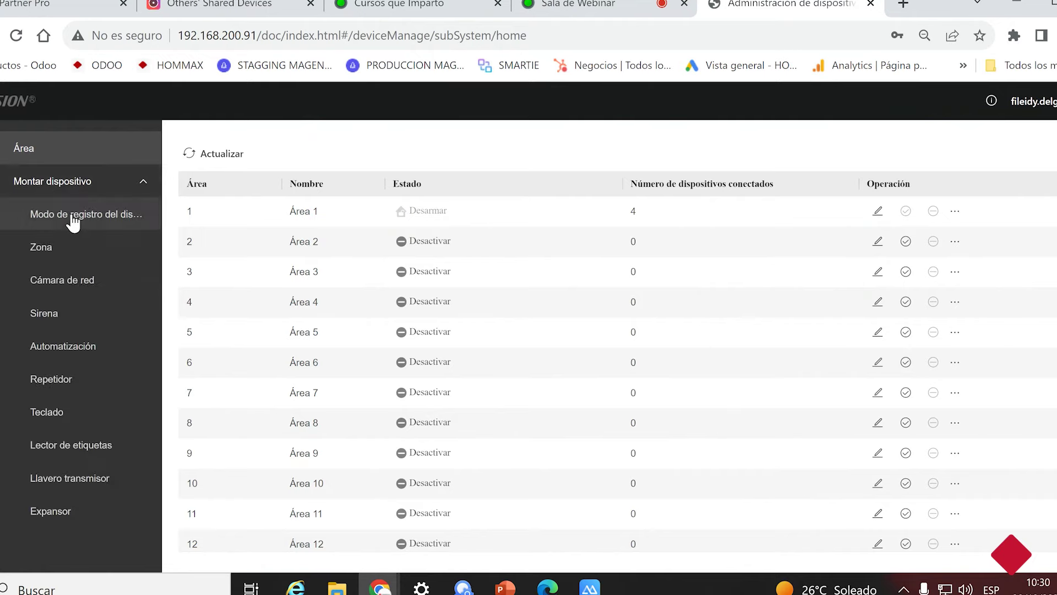
# - View the registration mode, zones, network cameras, sirens and relay automation pages, briefly checking the webinar
pyautogui.click(73, 222)
pyautogui.click(67, 252)
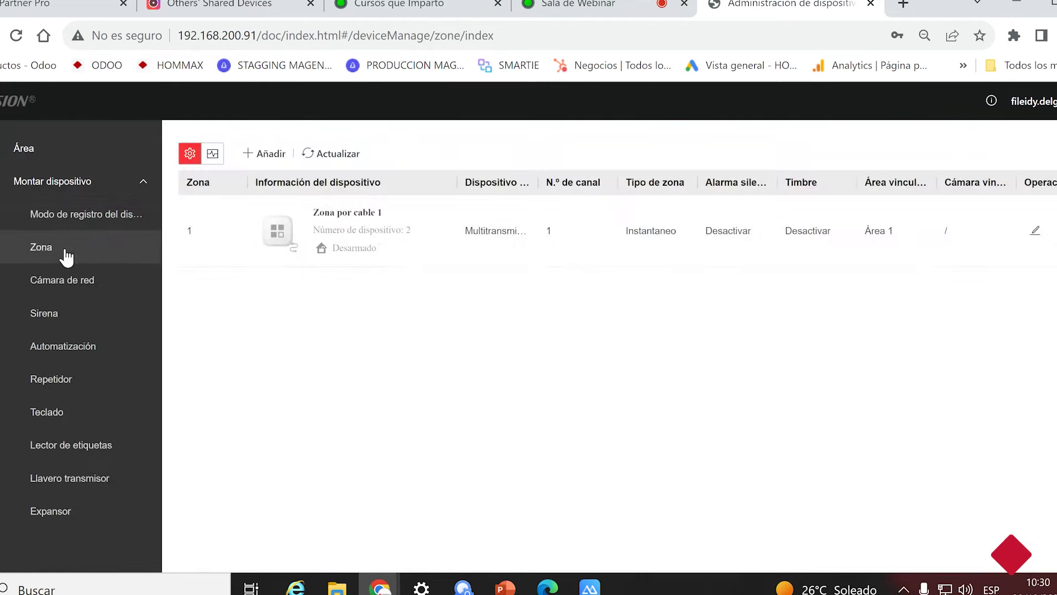
pyautogui.click(69, 280)
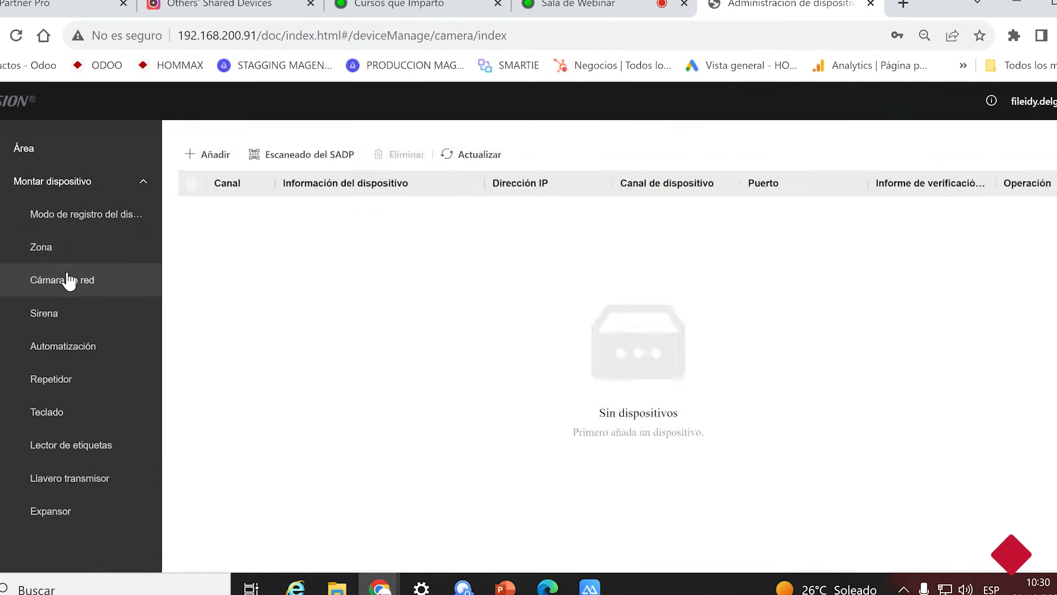
pyautogui.click(75, 315)
pyautogui.click(90, 347)
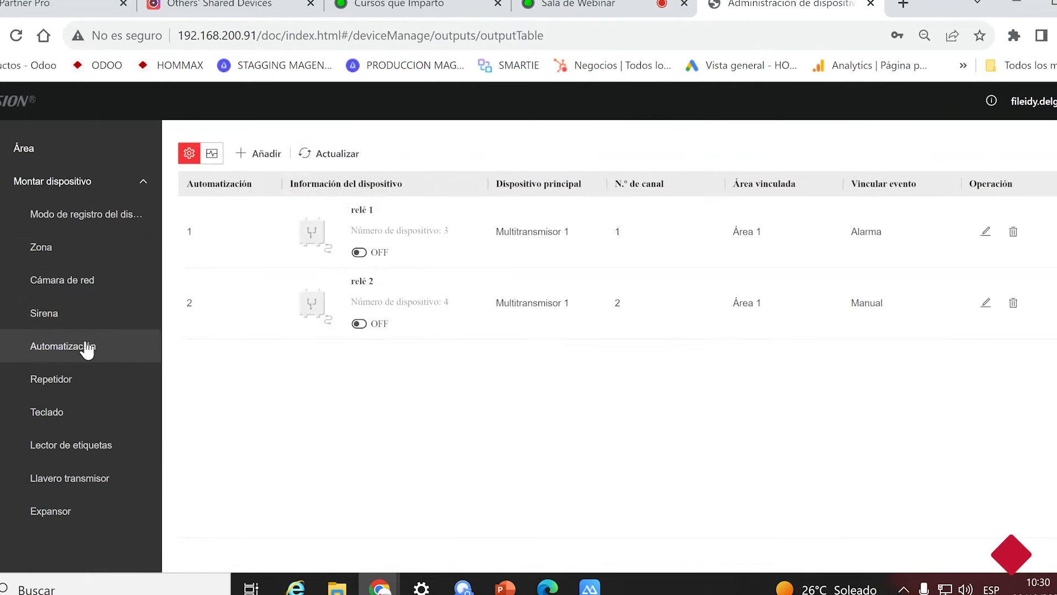
pyautogui.click(559, 5)
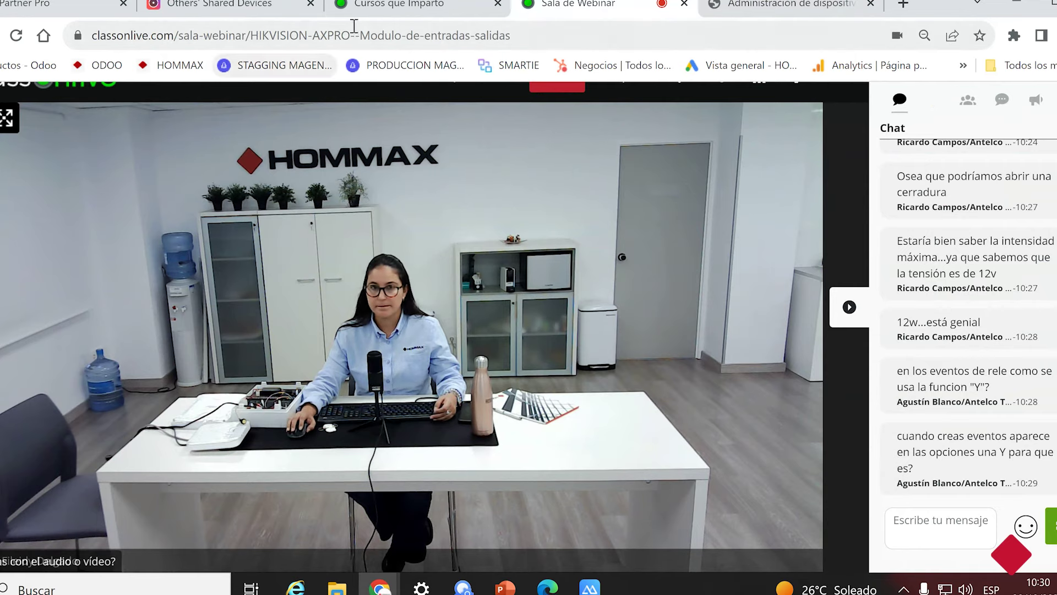
pyautogui.click(732, 8)
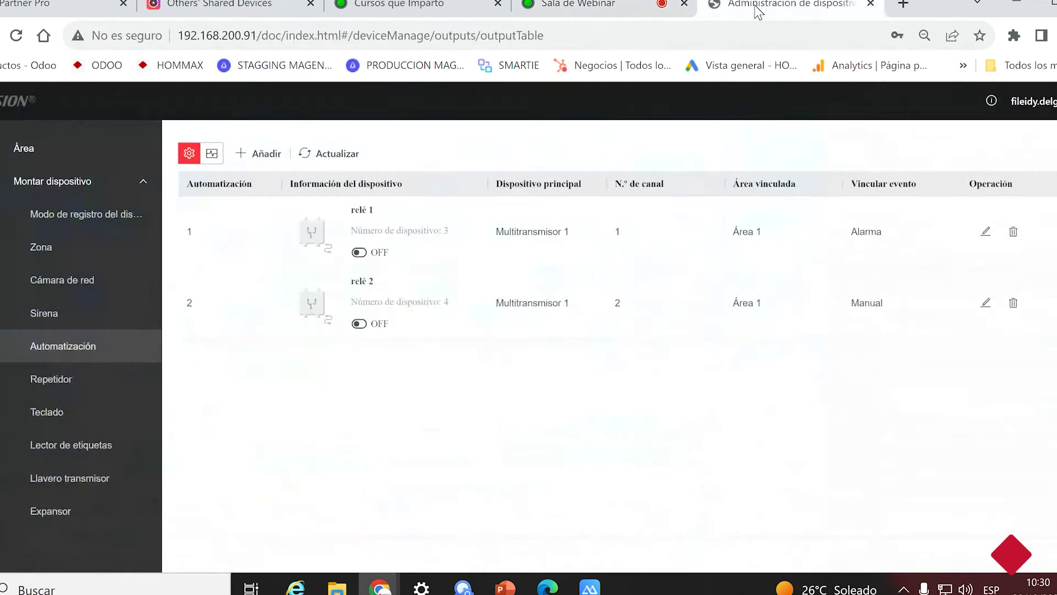
# - View the repeater, keypad, tag reader and key fob pages, ending on date and time settings
pyautogui.click(62, 386)
pyautogui.click(62, 418)
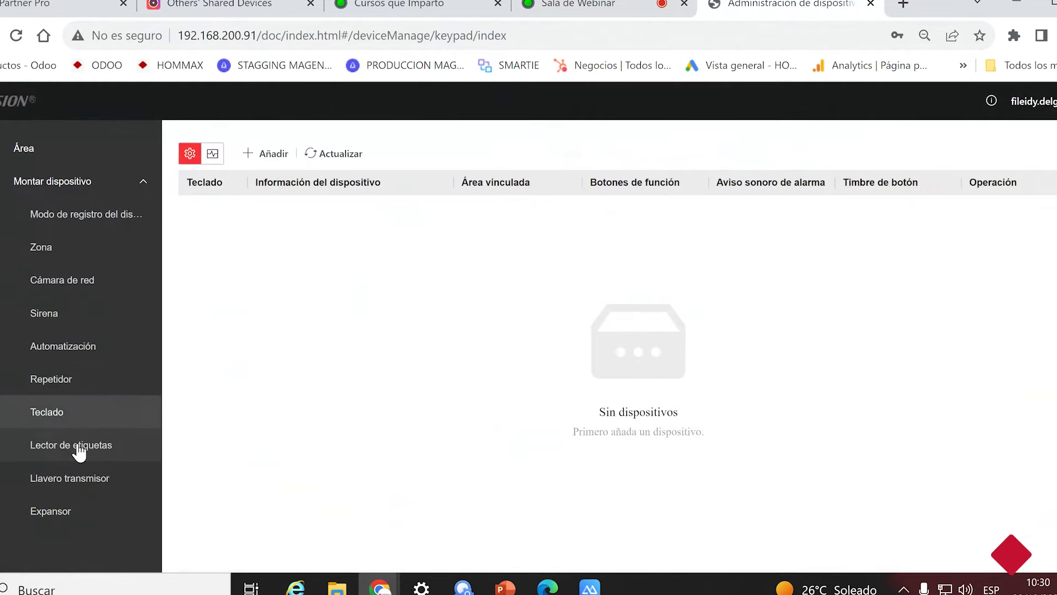
pyautogui.click(80, 451)
pyautogui.click(95, 484)
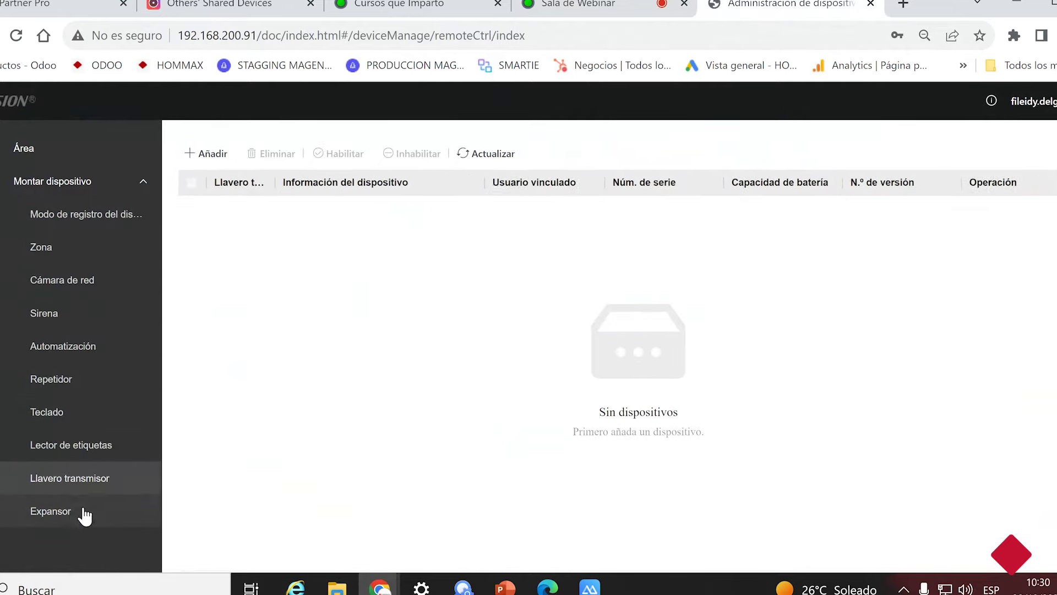
pyautogui.click(1, 321)
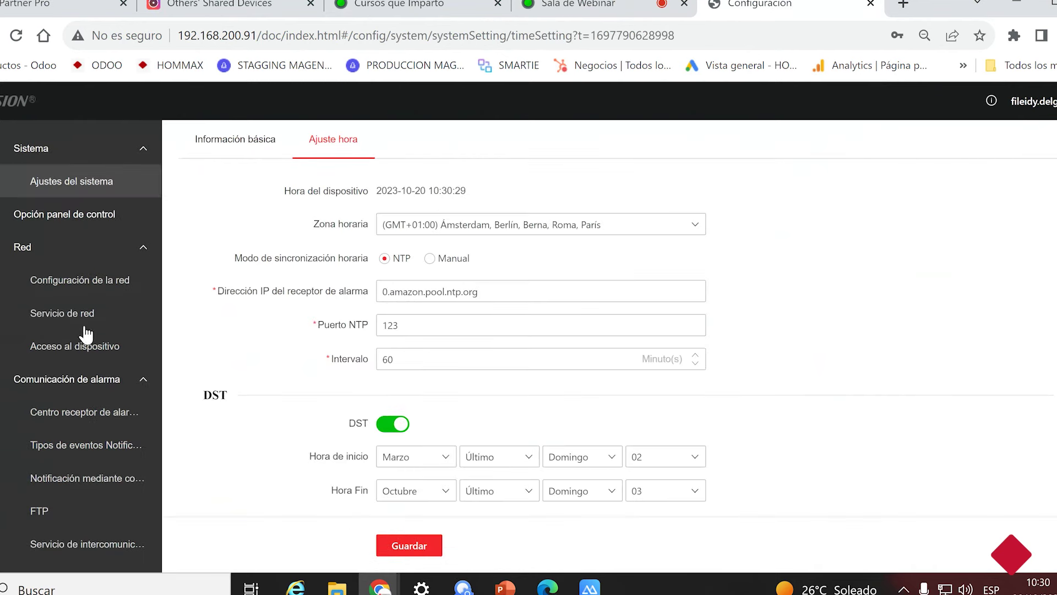
# - Review maintenance and security, then the e-mail, phone/SMS, app and alarm center notification event types
pyautogui.click(1, 376)
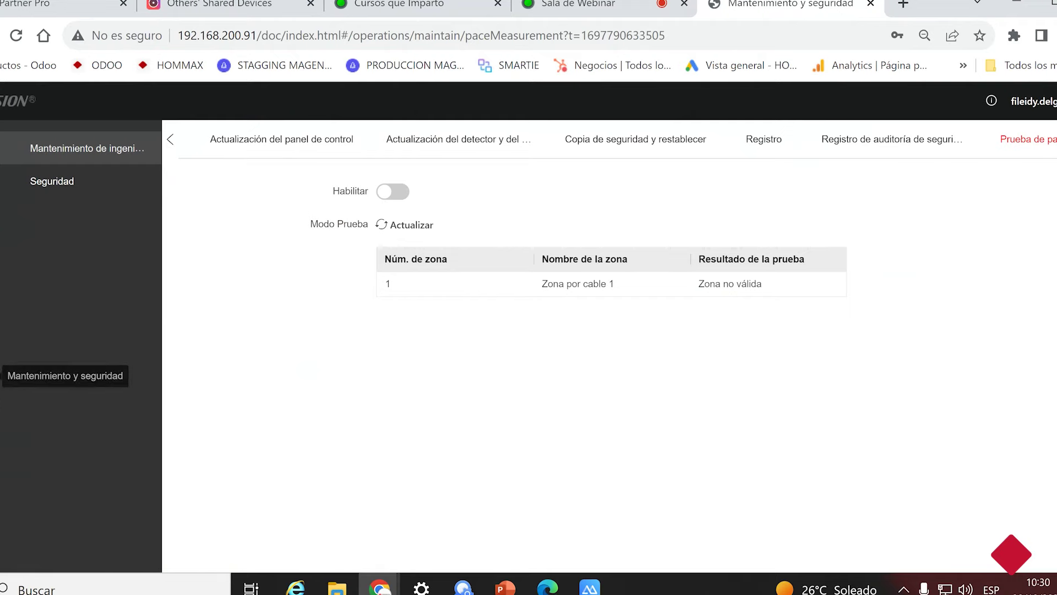
pyautogui.click(1, 321)
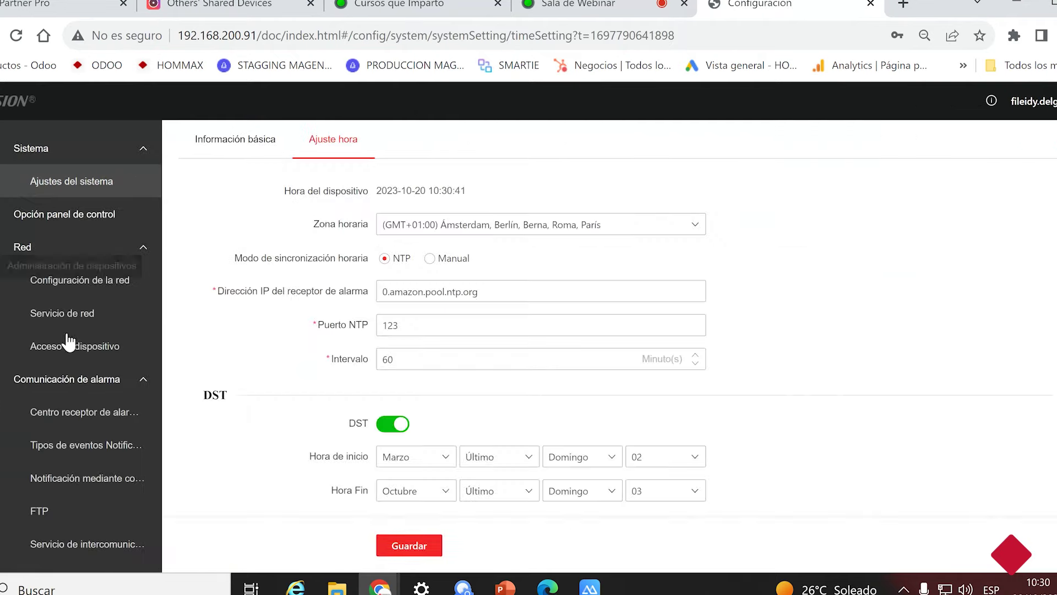
pyautogui.click(77, 473)
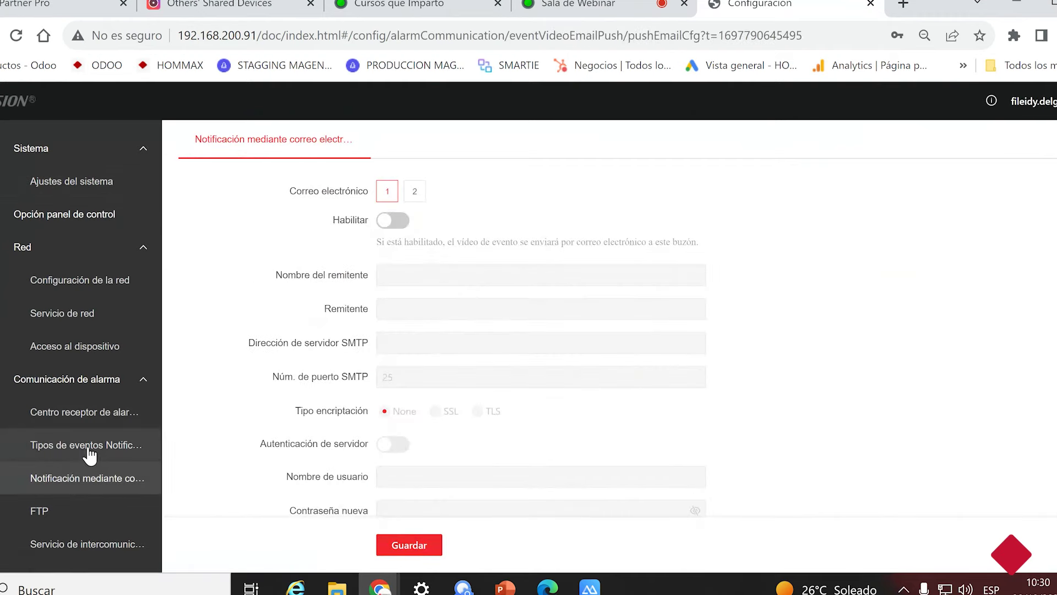
pyautogui.click(88, 453)
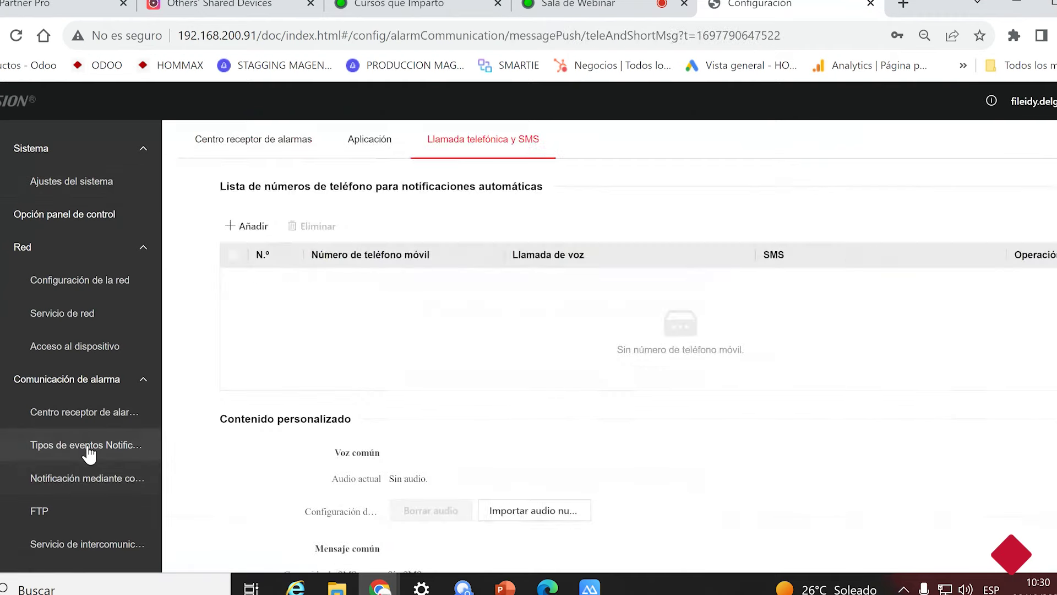
pyautogui.click(362, 141)
pyautogui.click(287, 150)
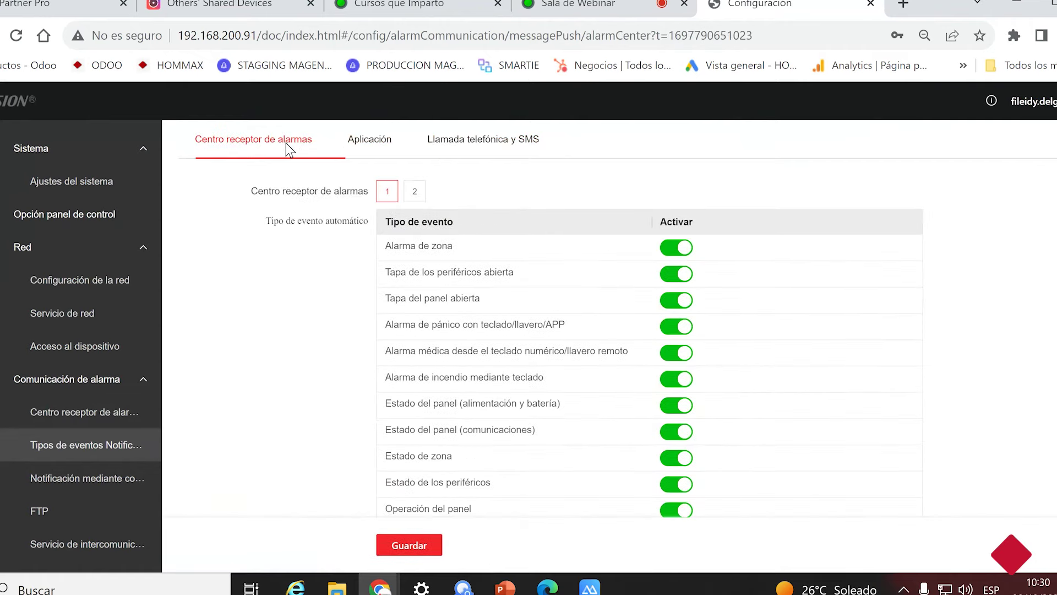
# - Review alarm receiving center, cloud service, network service and mobile data settings, glancing at the webinar chat
pyautogui.click(63, 419)
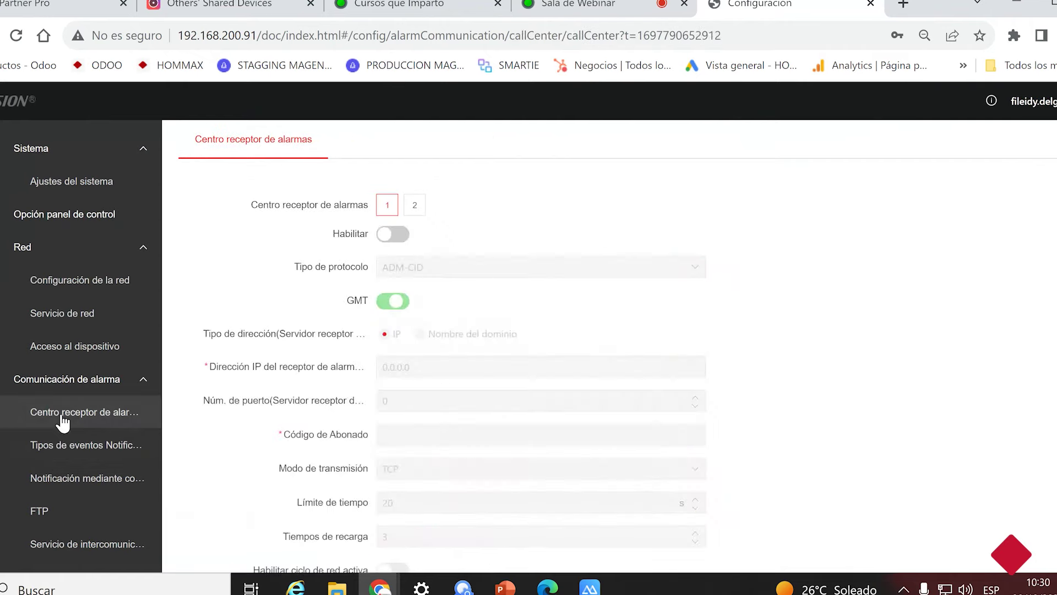
pyautogui.click(74, 353)
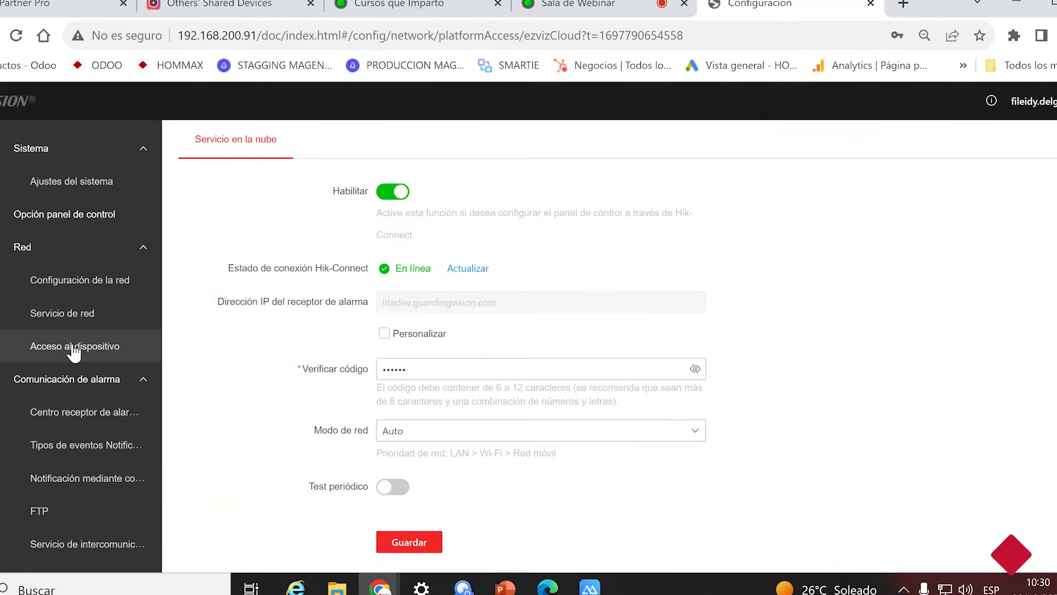
pyautogui.click(74, 317)
pyautogui.click(79, 282)
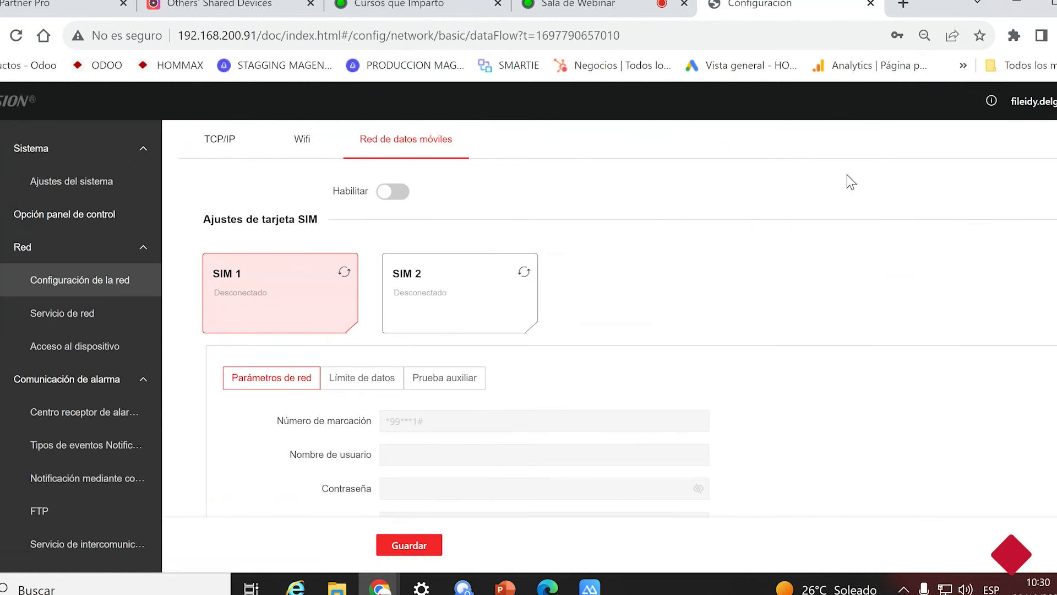
pyautogui.click(605, 4)
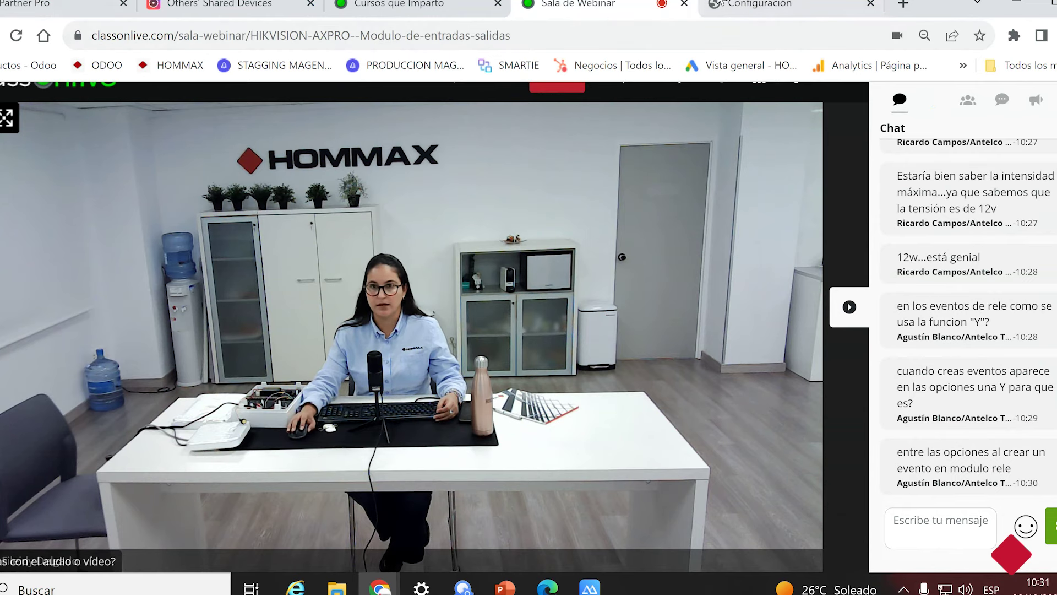
pyautogui.click(721, 2)
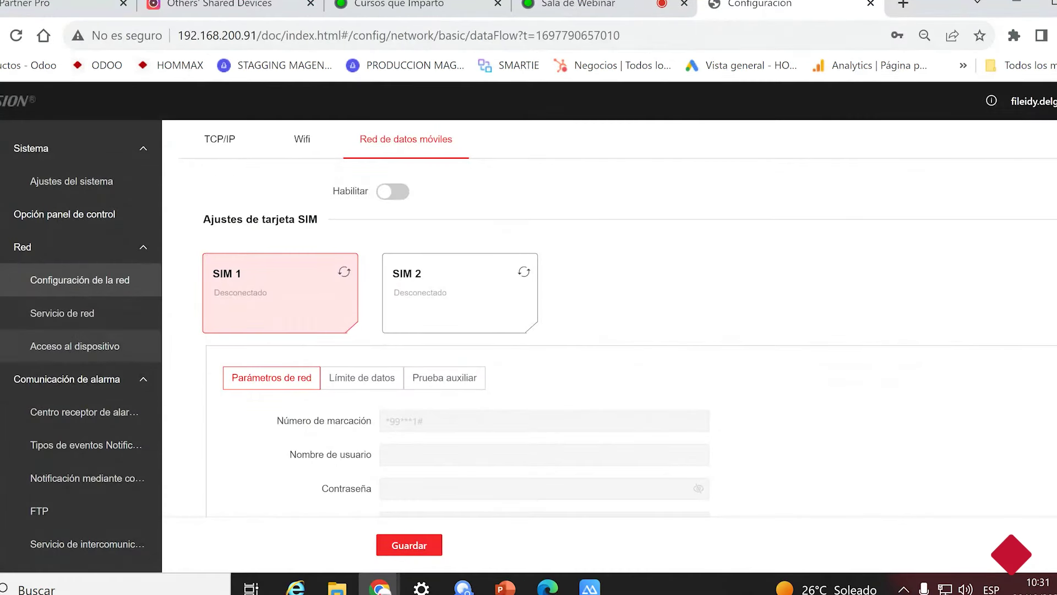
# - Open Automatización to list relé 1 (Alarma) and relé 2 (Manual), both OFF
pyautogui.click(3, 267)
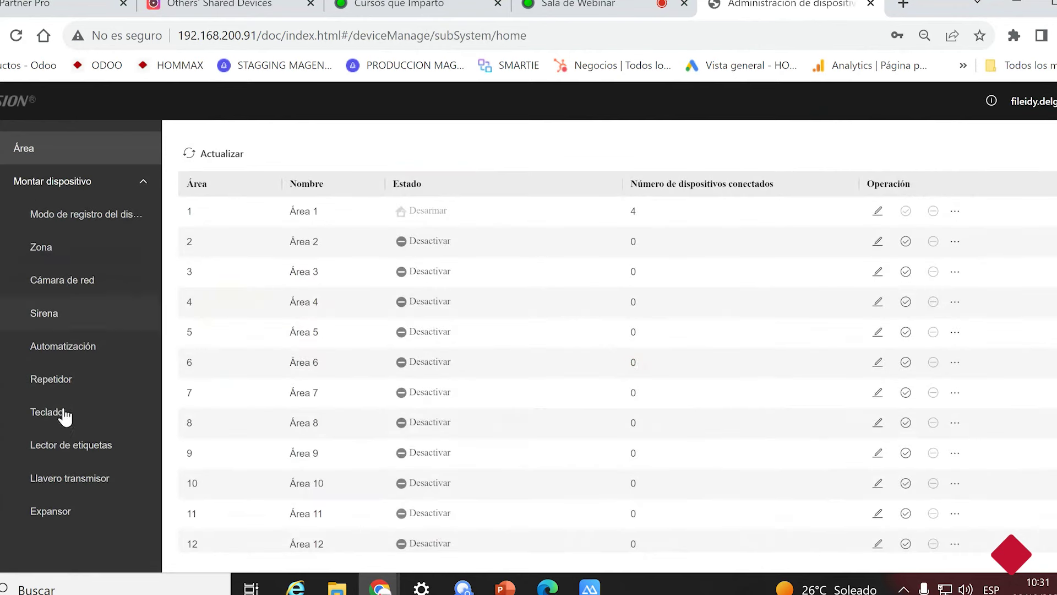
pyautogui.click(32, 348)
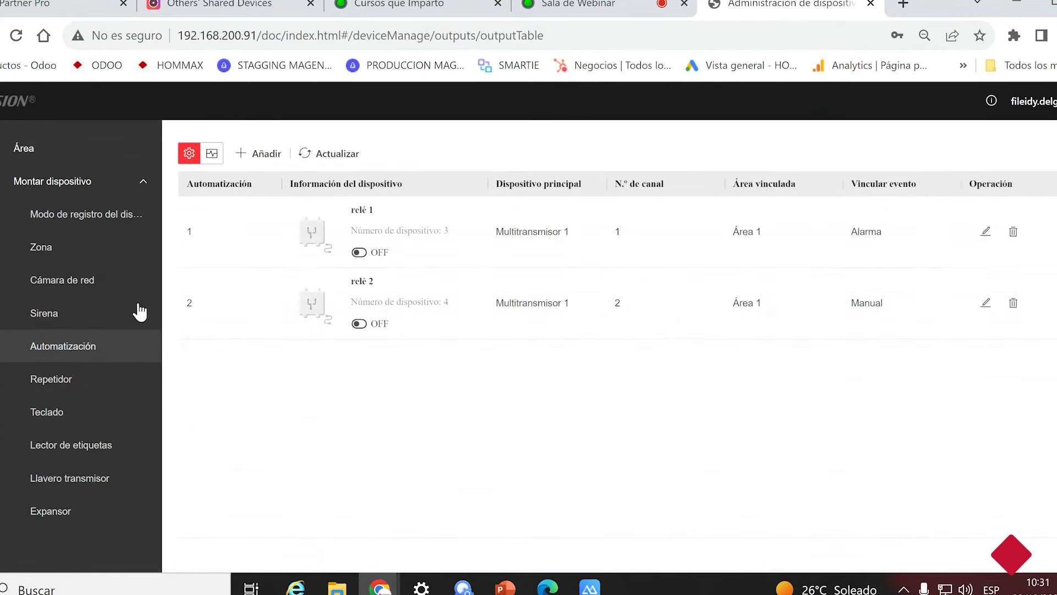
pyautogui.click(986, 232)
pyautogui.scroll(-4, 877, 316)
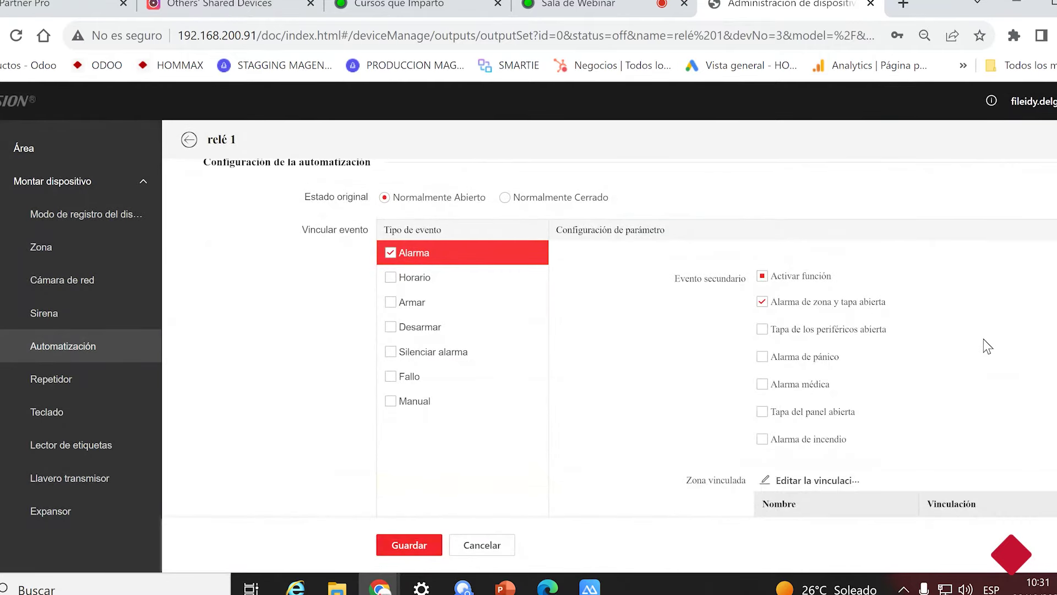
pyautogui.scroll(-3, 986, 347)
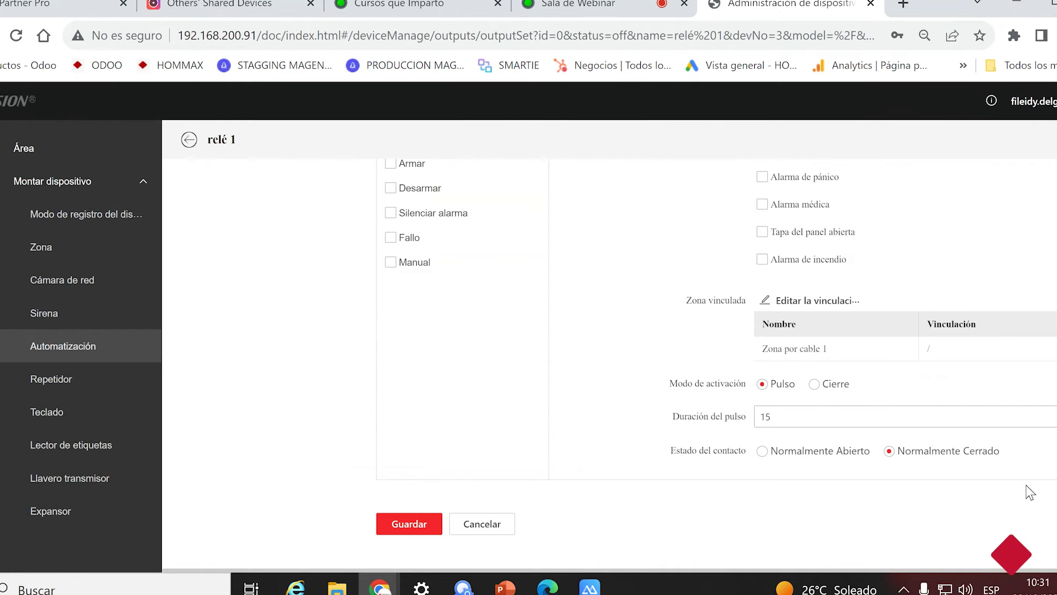
pyautogui.scroll(4, 1030, 492)
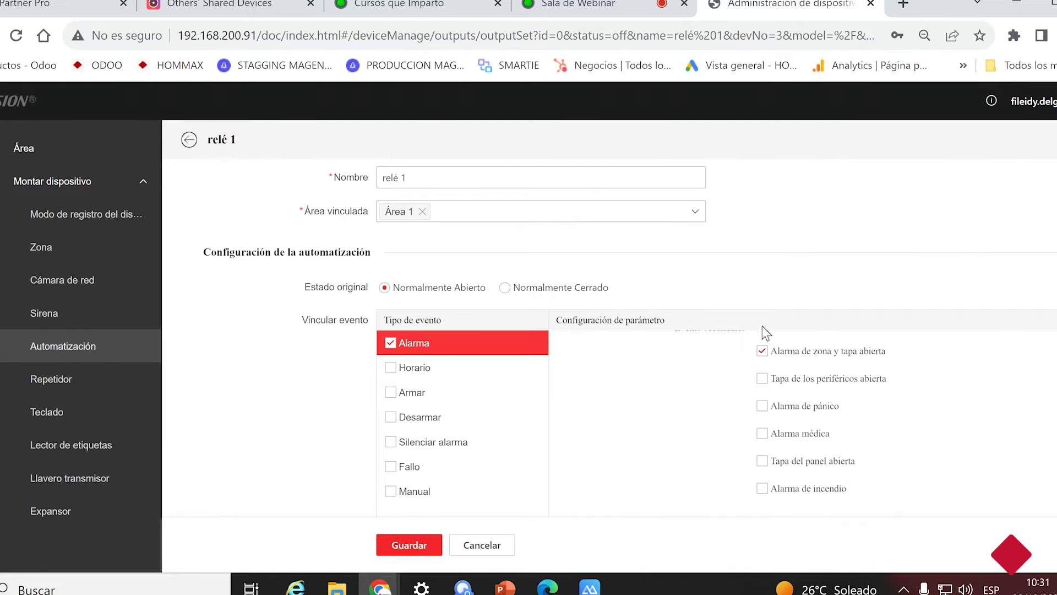
pyautogui.scroll(-4, 733, 355)
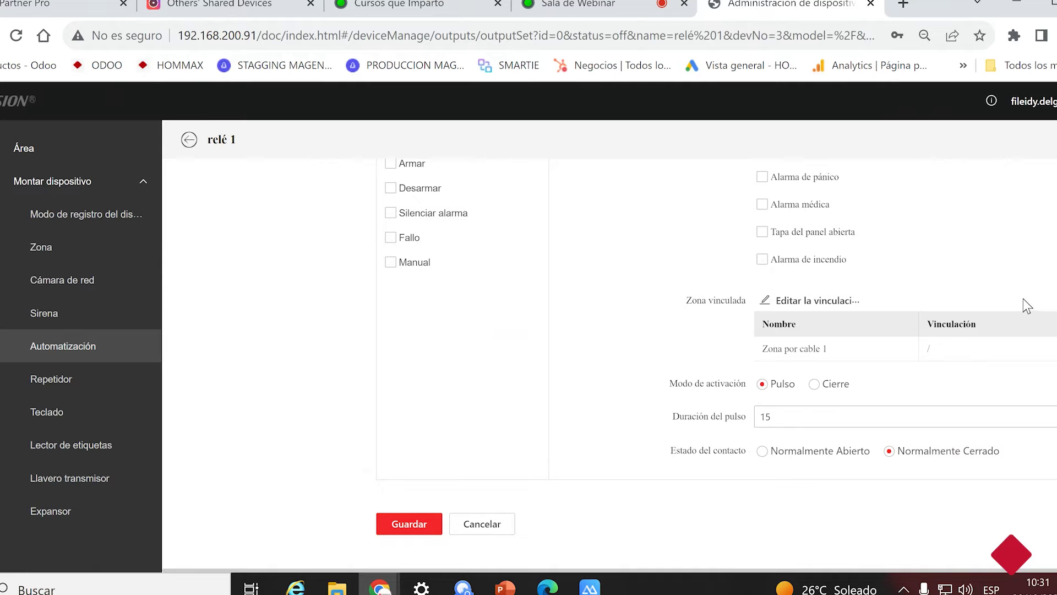
pyautogui.moveTo(807, 415); pyautogui.dragTo(744, 424)
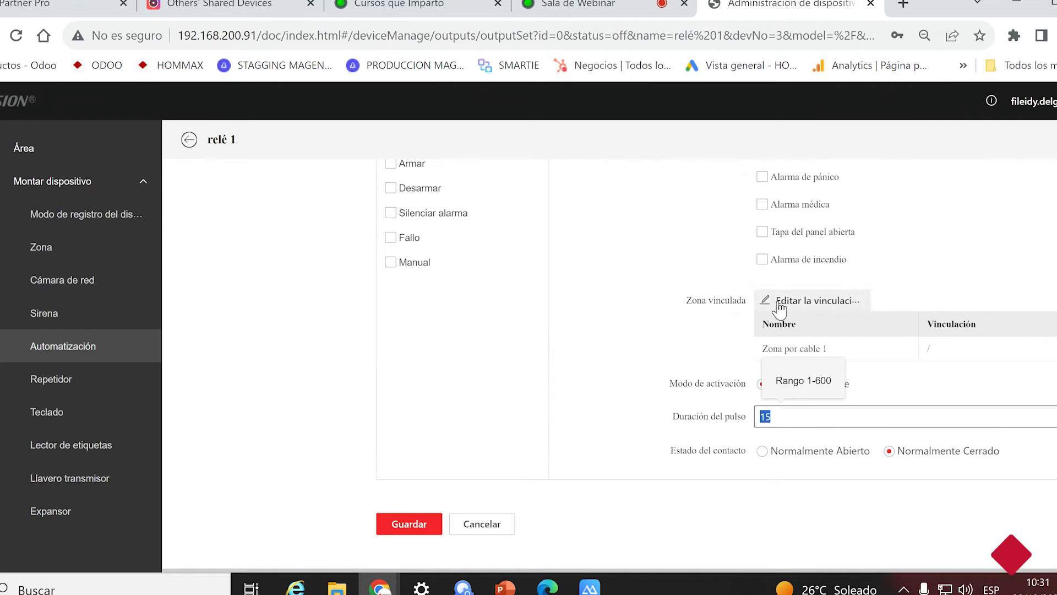
pyautogui.scroll(6, 545, 359)
pyautogui.scroll(-4, 551, 375)
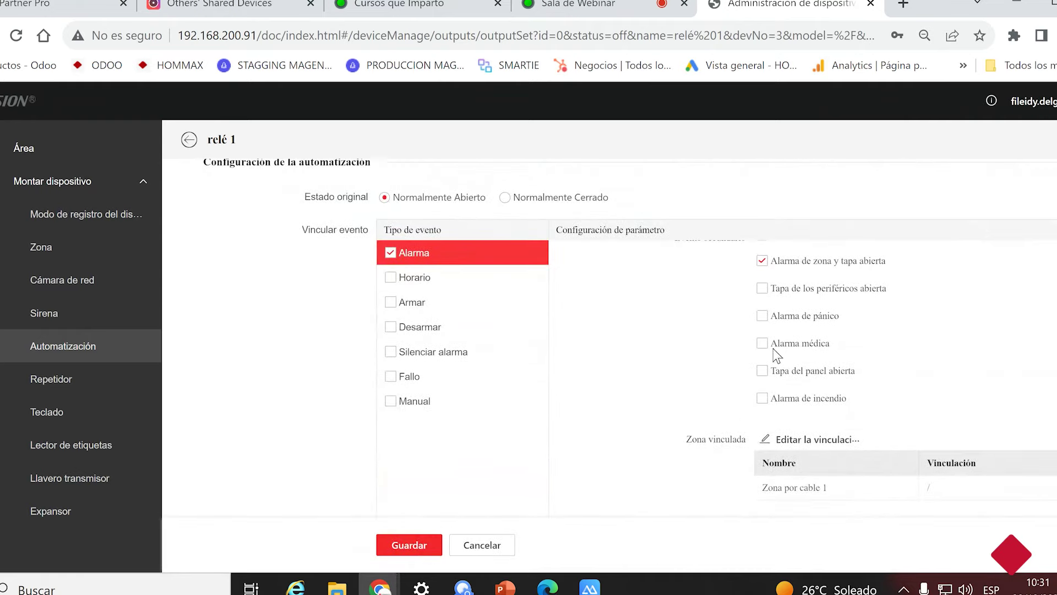
pyautogui.scroll(-3, 881, 495)
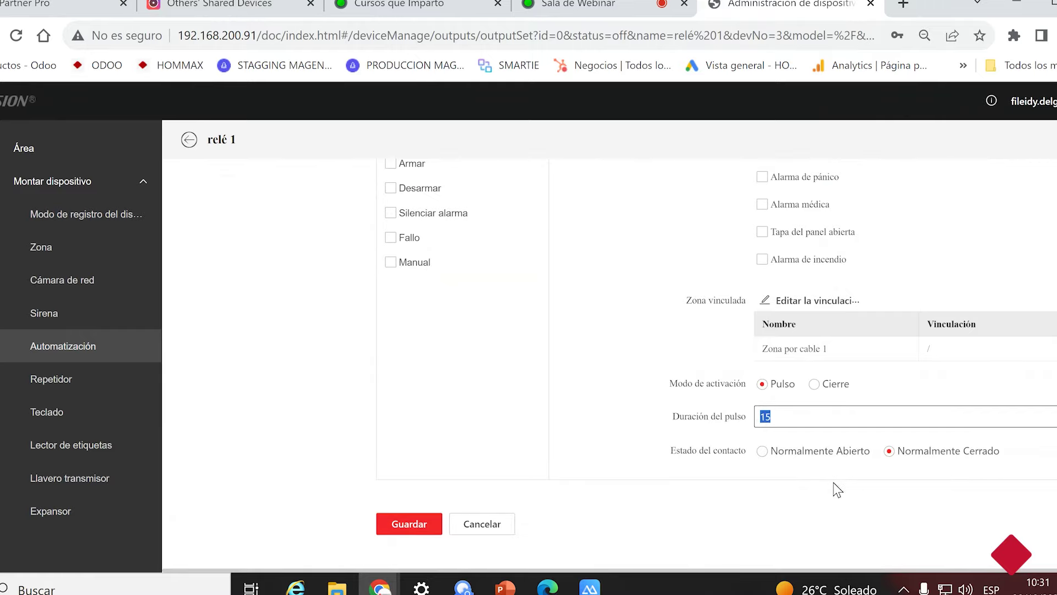
pyautogui.scroll(5, 834, 489)
pyautogui.scroll(-4, 847, 461)
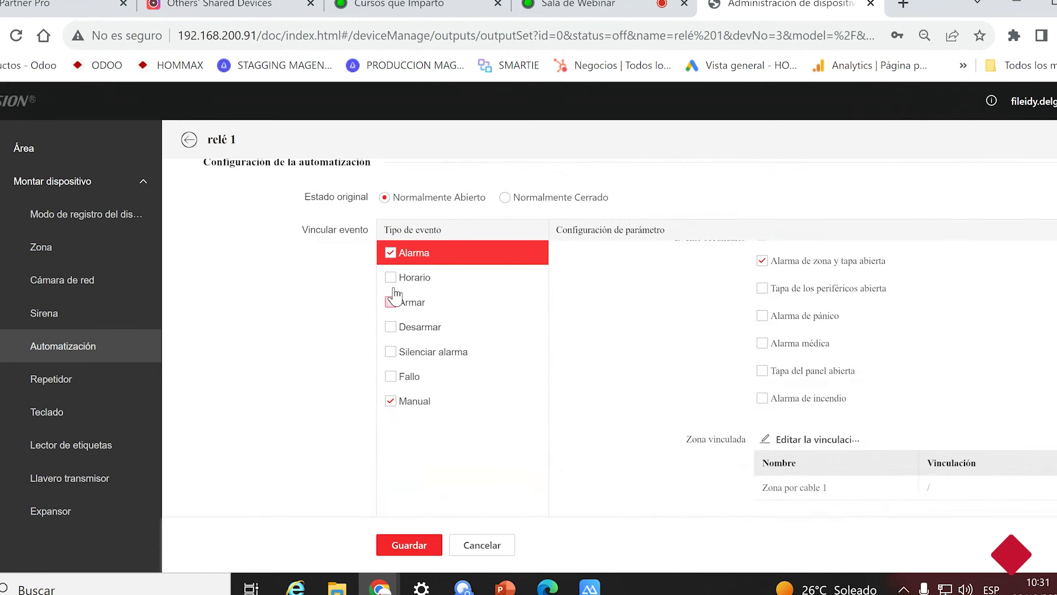
# - Preview relé 1's parameters for the Manual and Fallo event types
pyautogui.click(408, 404)
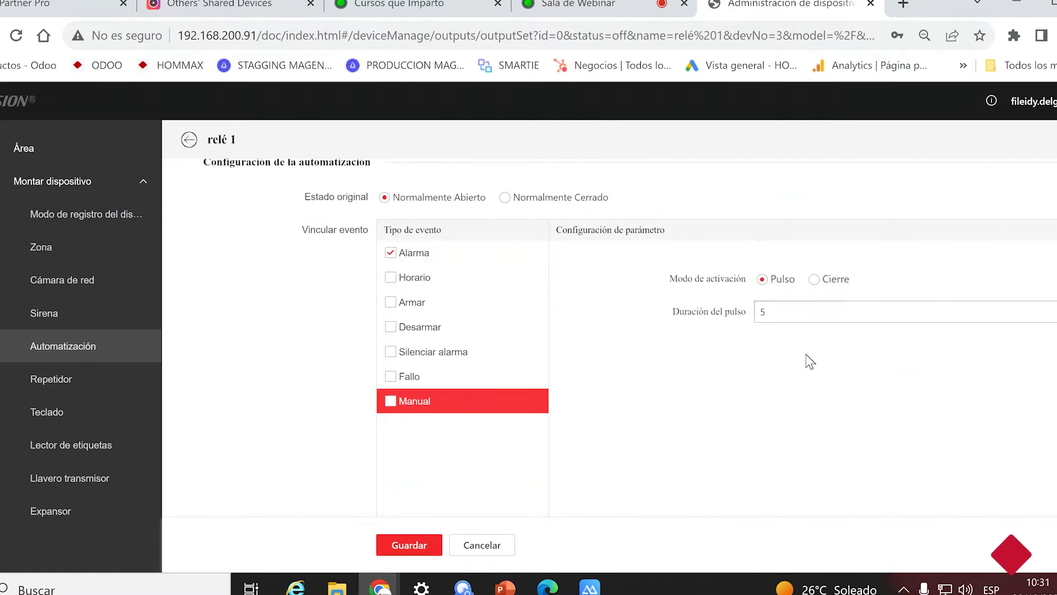
pyautogui.scroll(-3, 807, 360)
pyautogui.scroll(5, 626, 407)
pyautogui.click(468, 474)
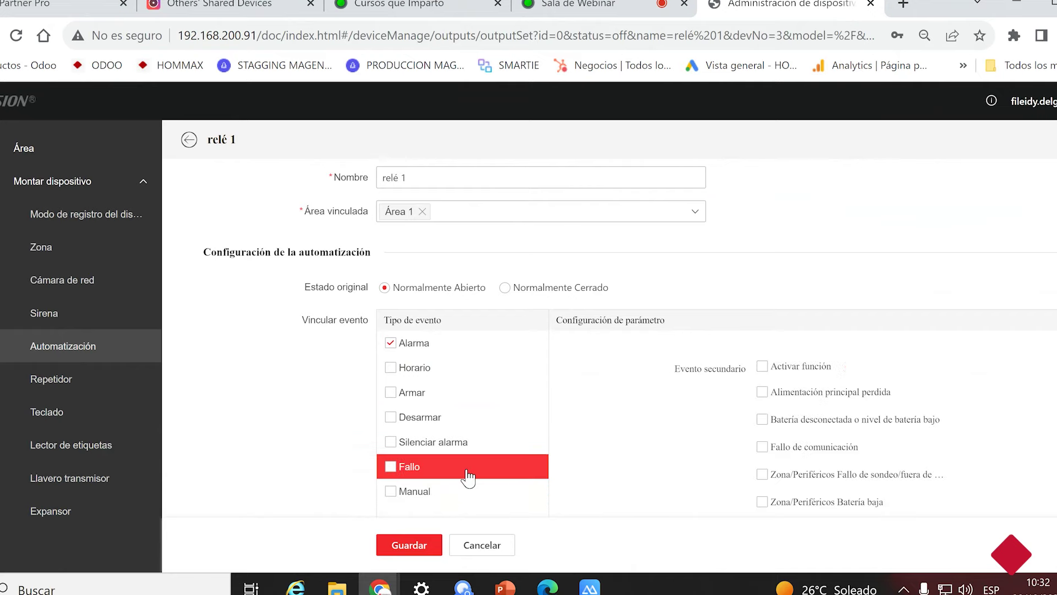
pyautogui.scroll(-4, 680, 427)
pyautogui.scroll(4, 942, 413)
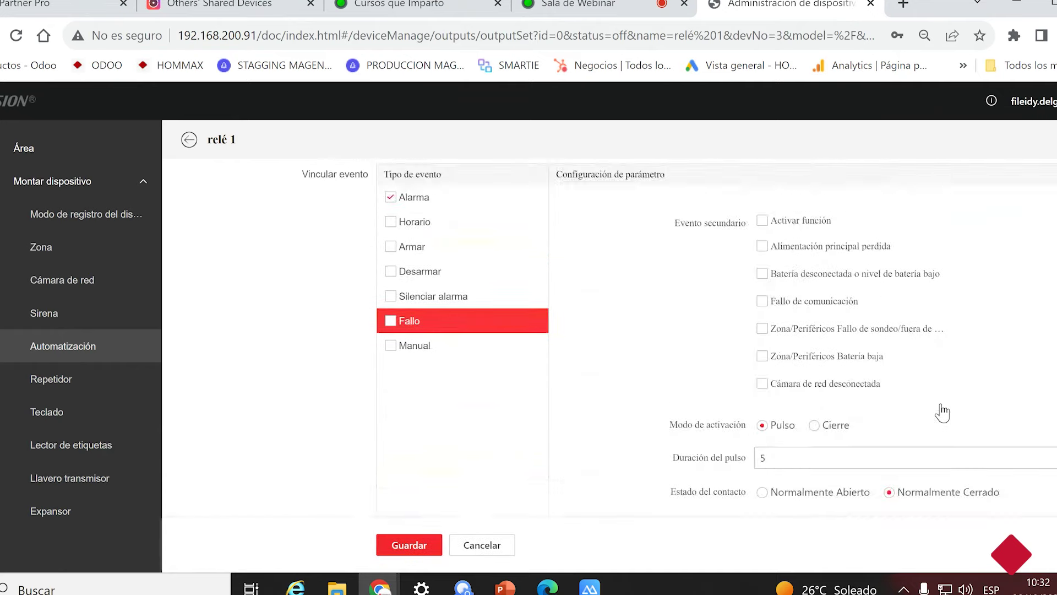
# - Check the Silenciar alarma, Desarmar, Armar and Horario parameters, then return to the webinar room
pyautogui.click(453, 442)
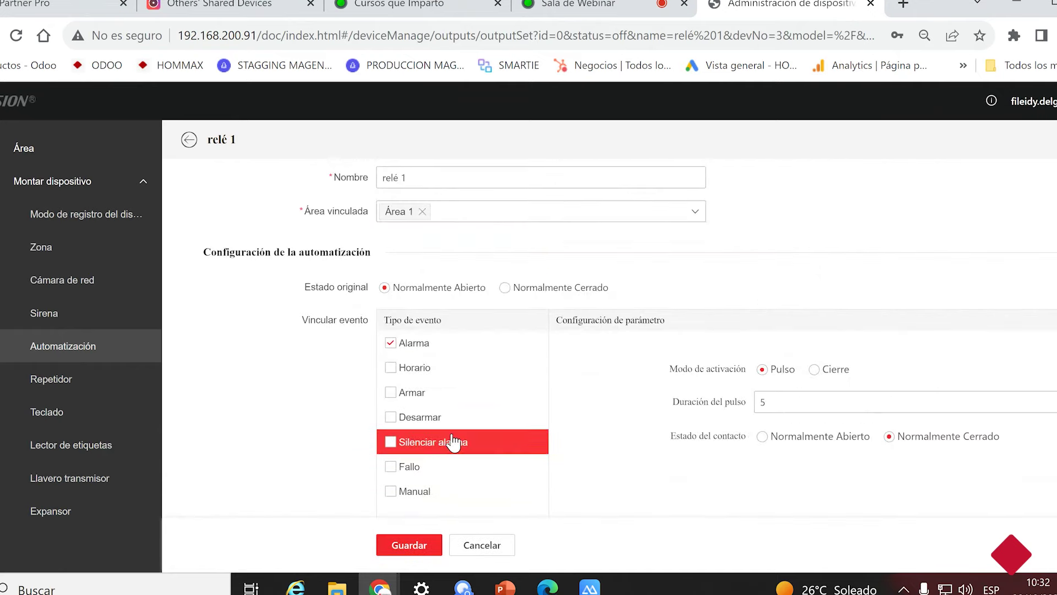
pyautogui.click(447, 416)
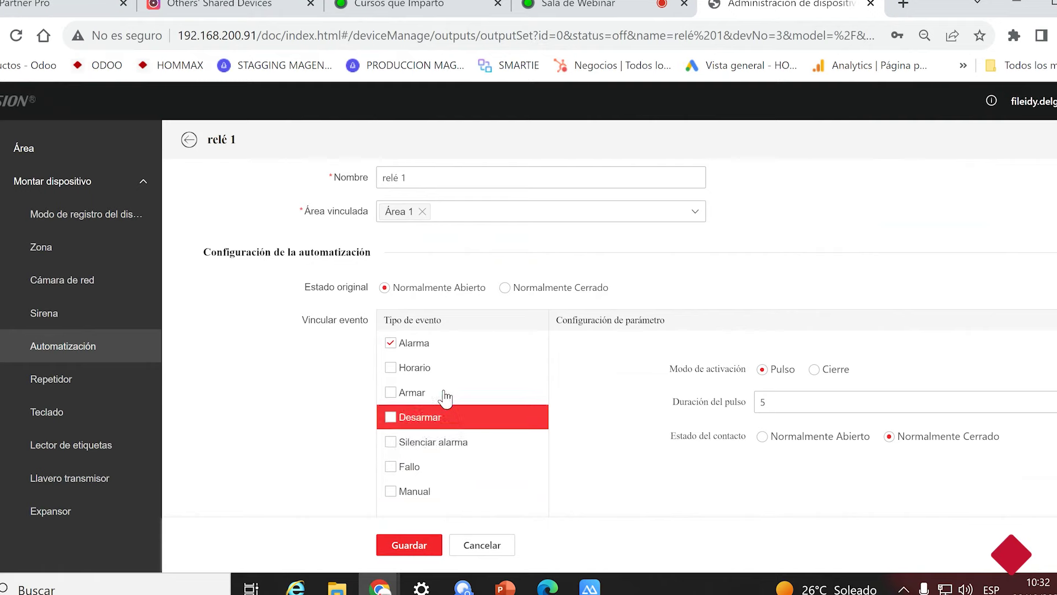
pyautogui.click(444, 393)
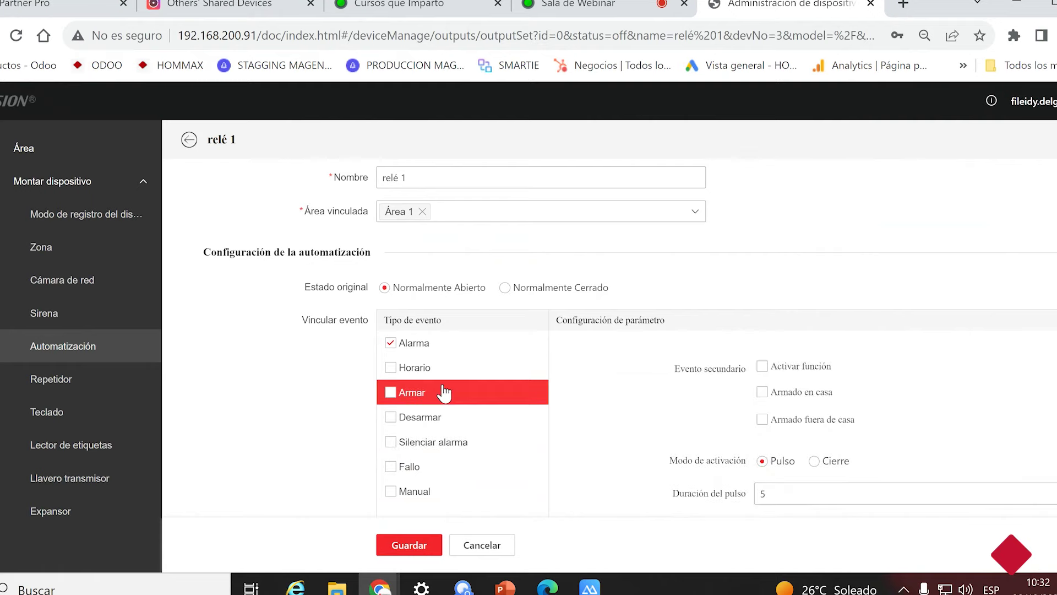
pyautogui.click(439, 368)
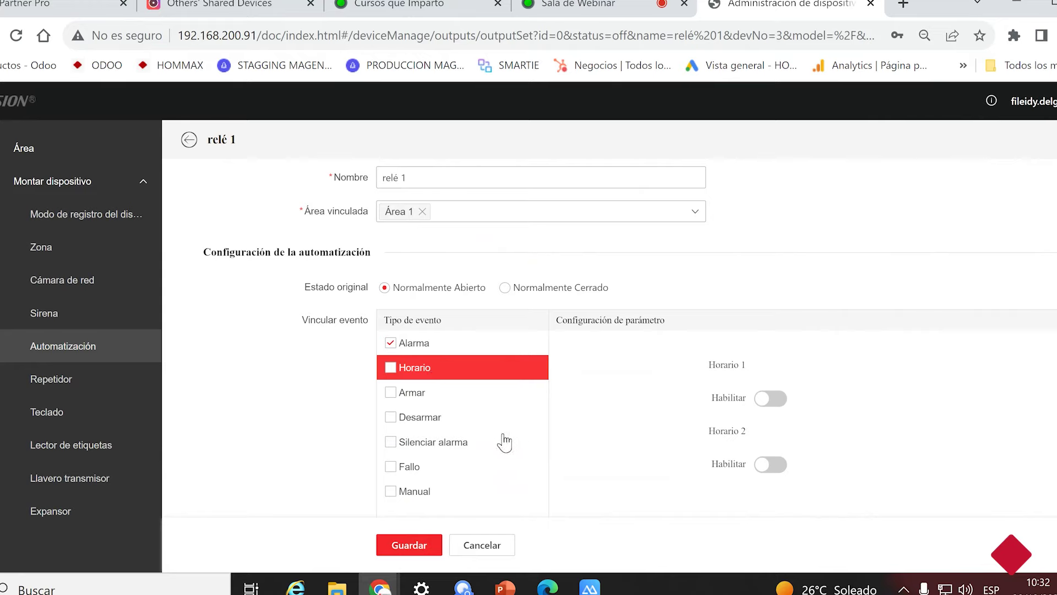
pyautogui.scroll(3, 506, 435)
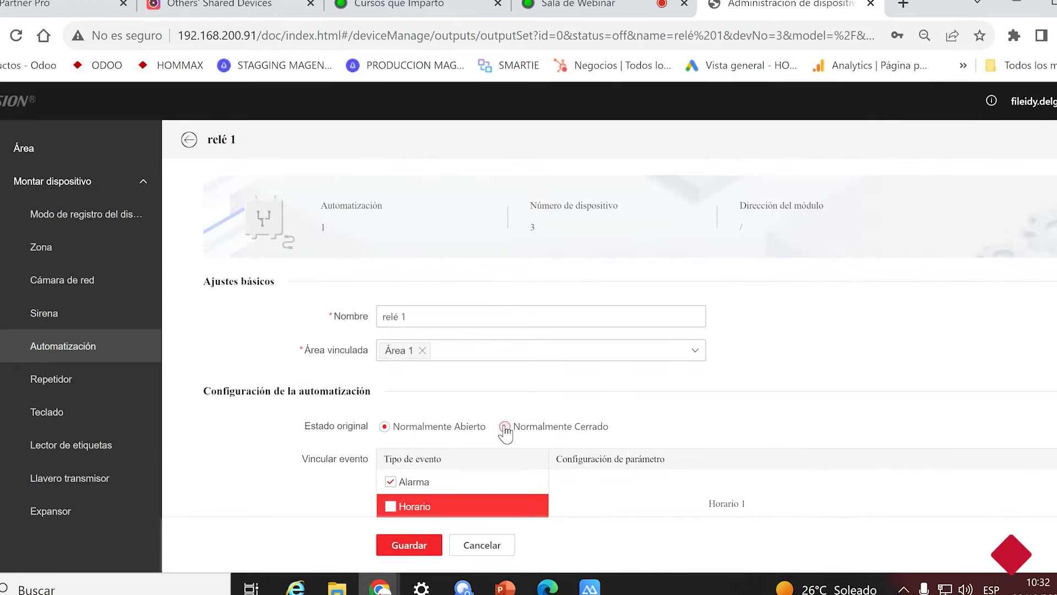
pyautogui.click(582, 6)
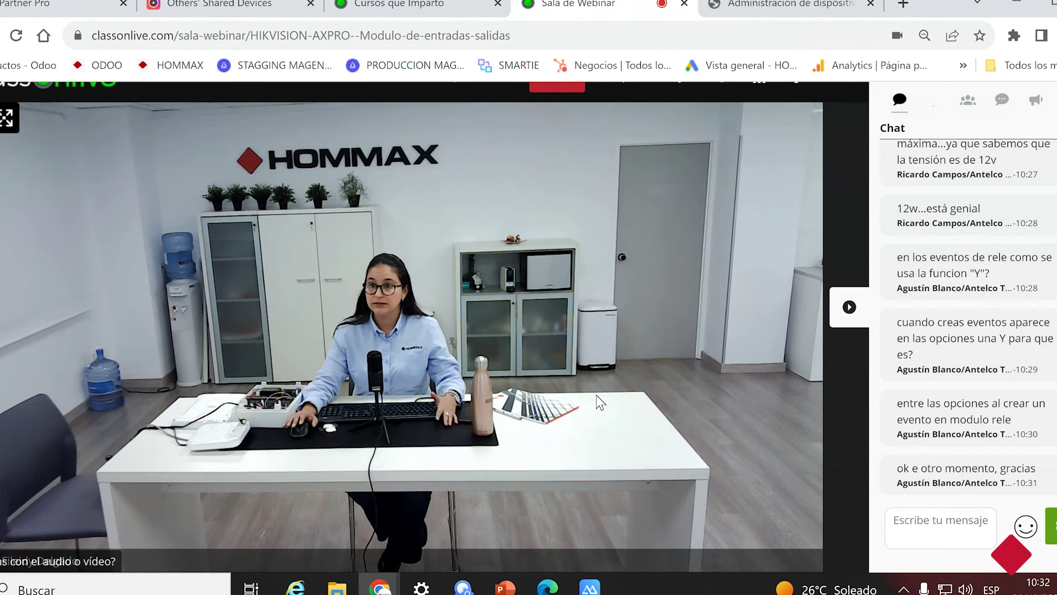
pyautogui.click(935, 107)
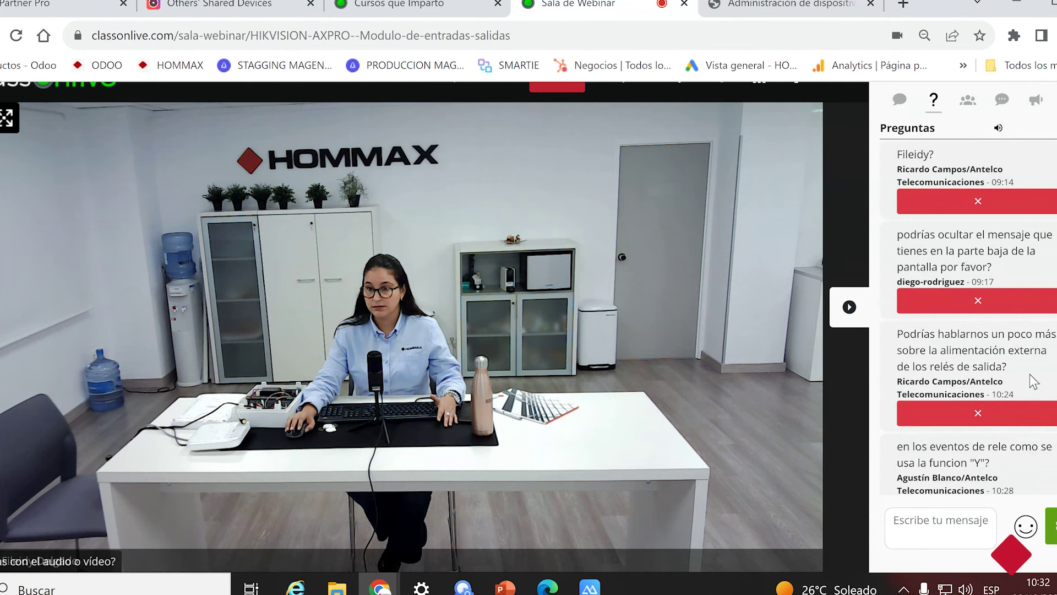
pyautogui.scroll(-3, 1007, 423)
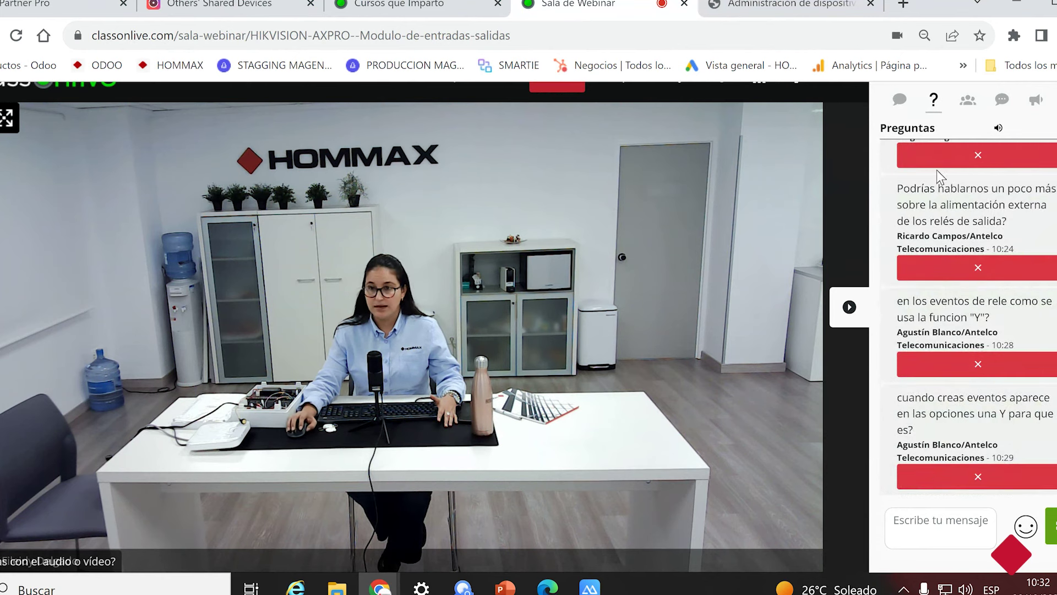
pyautogui.click(900, 101)
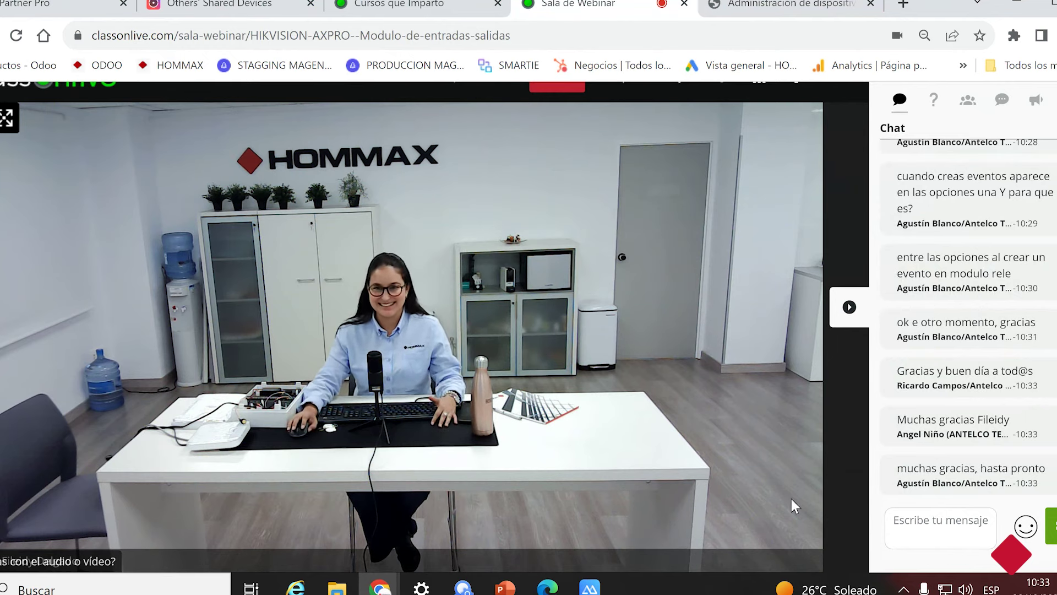
pyautogui.scroll(1, 771, 474)
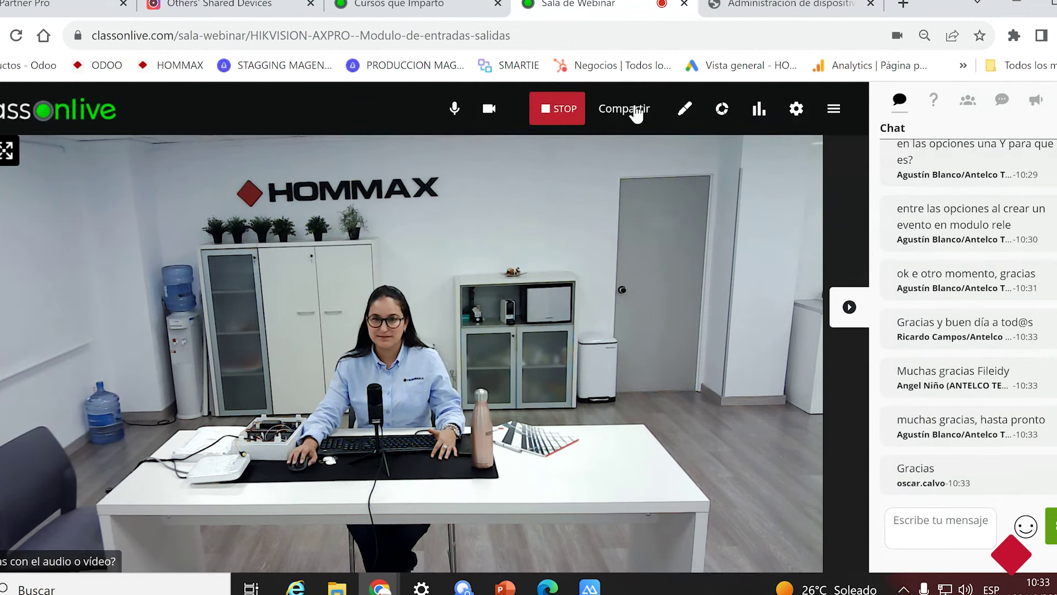